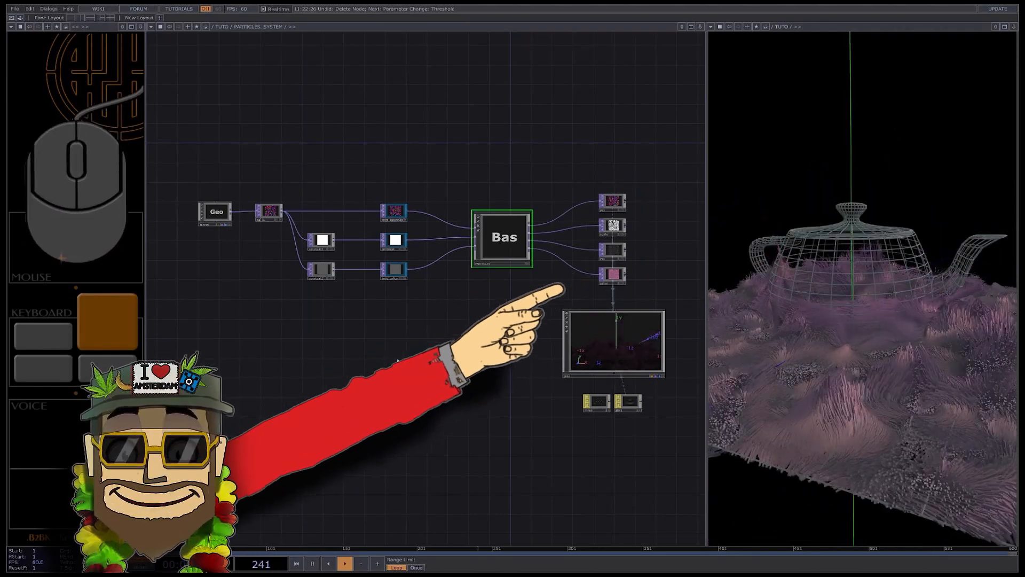
Step: Leave the PARTICLES_SYSTEM network and delete that geometry component from the TUTO network
scroll(411, 293, down, 6)
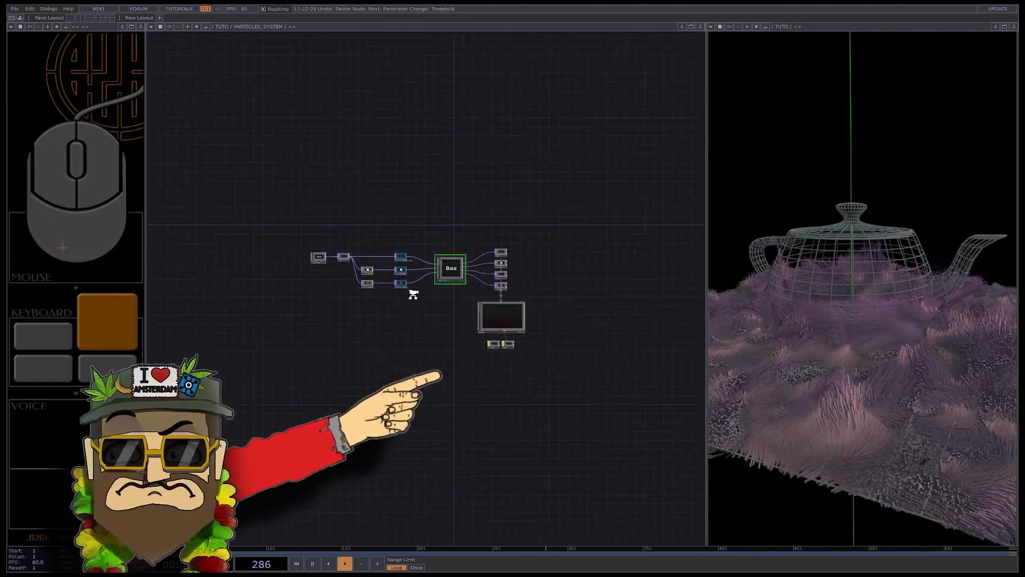
scroll(405, 302, down, 5)
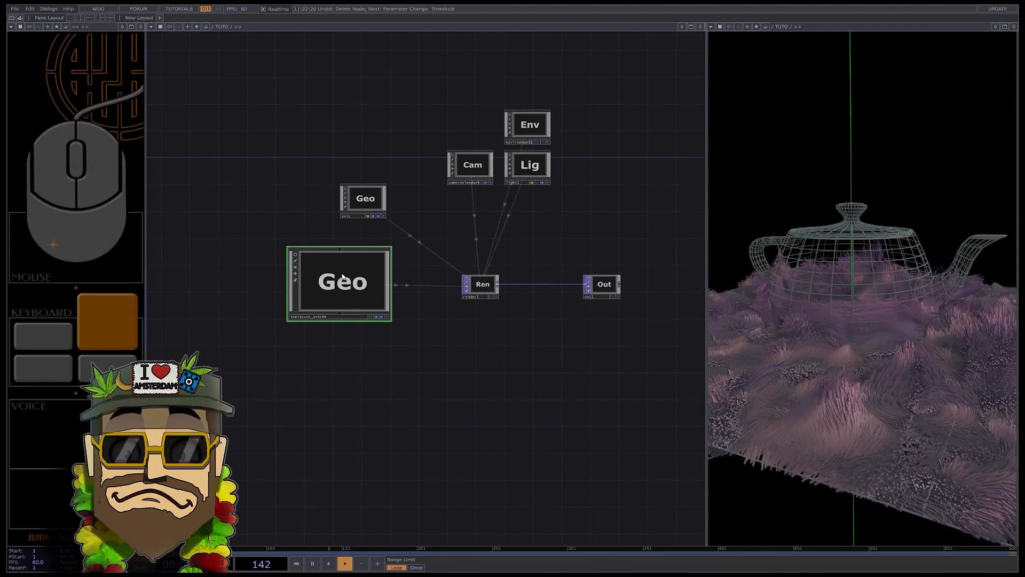
key(Delete)
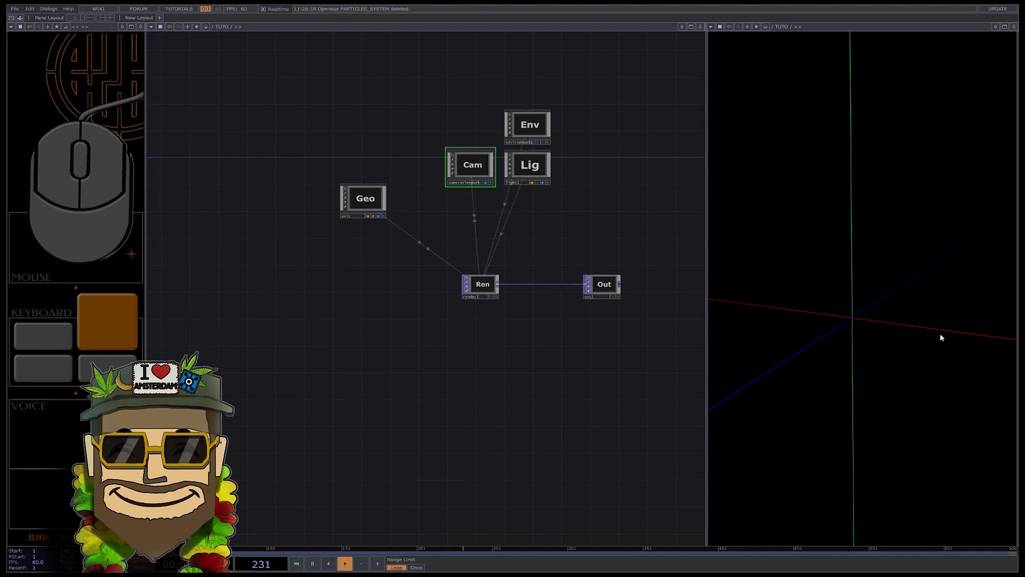
mouse_move(903, 344)
mouse_down()
mouse_move(863, 346)
mouse_move(885, 349)
mouse_up()
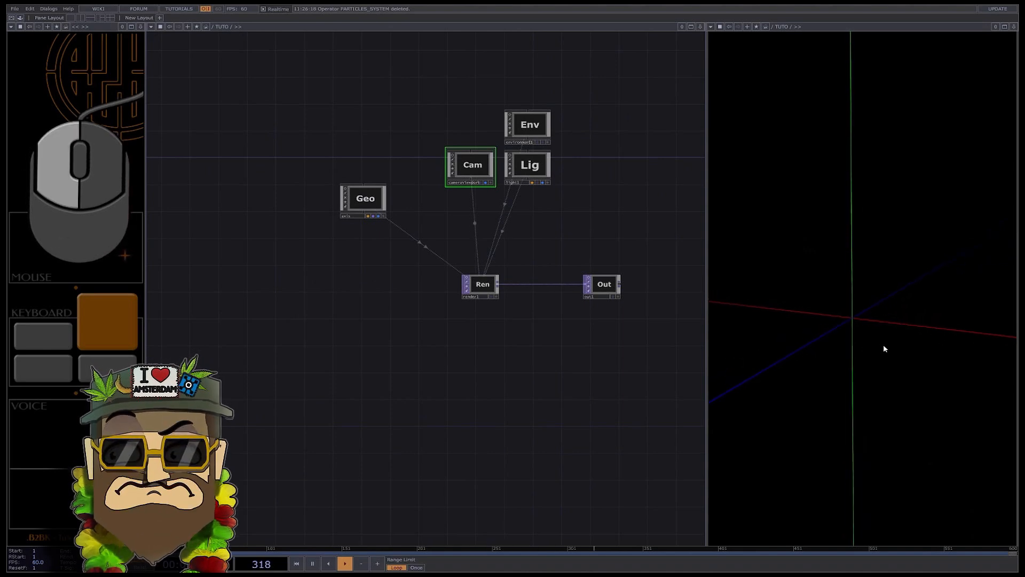
Step: Add an enlarged Geometry COMP beside the Render TOP and name it PARTICLES_SYSTEM
double_click(350, 293)
text(ge)
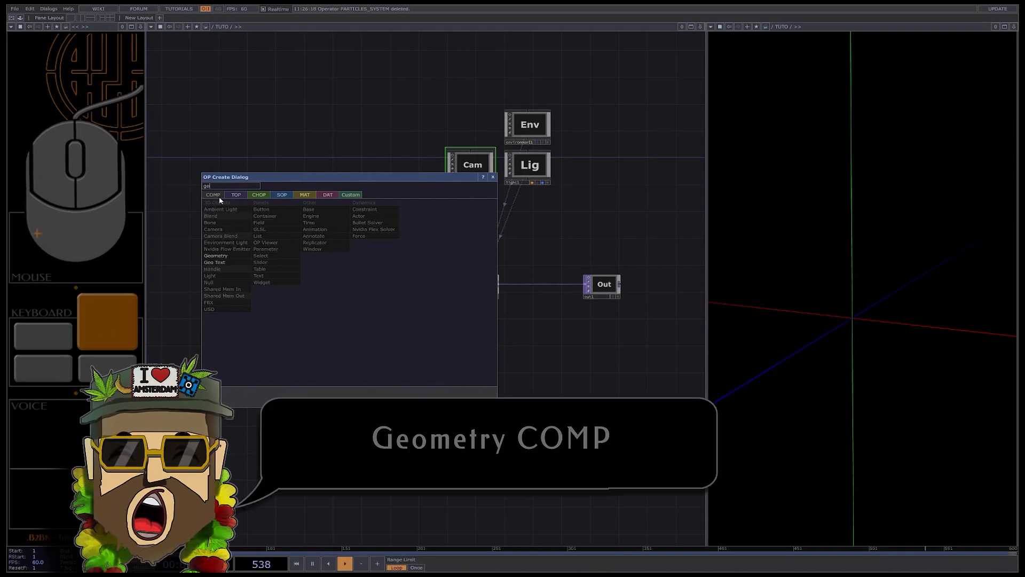
click(215, 256)
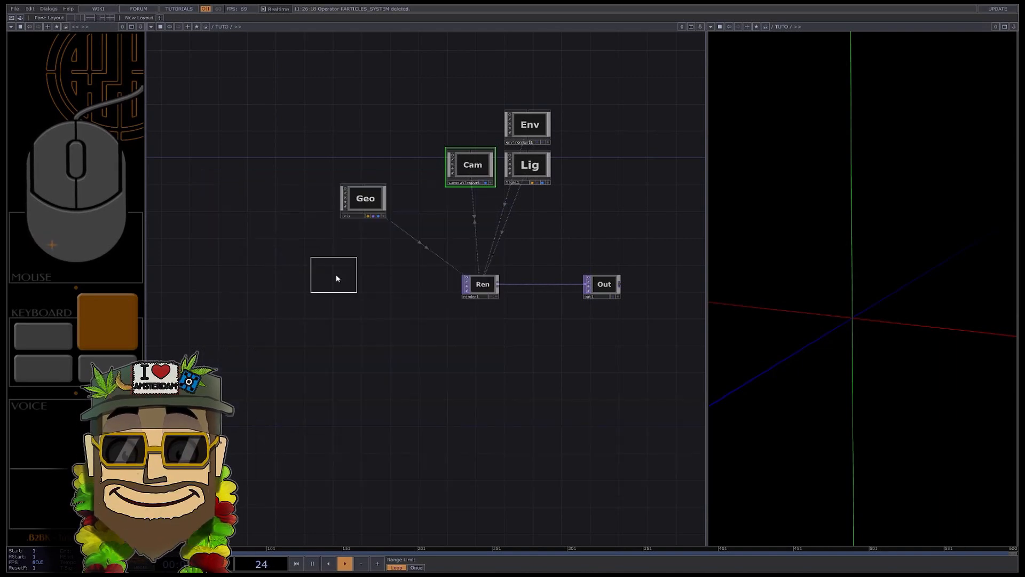
drag(331, 255, 402, 307)
scroll(349, 312, up, 3)
click(348, 301)
text(PAR)
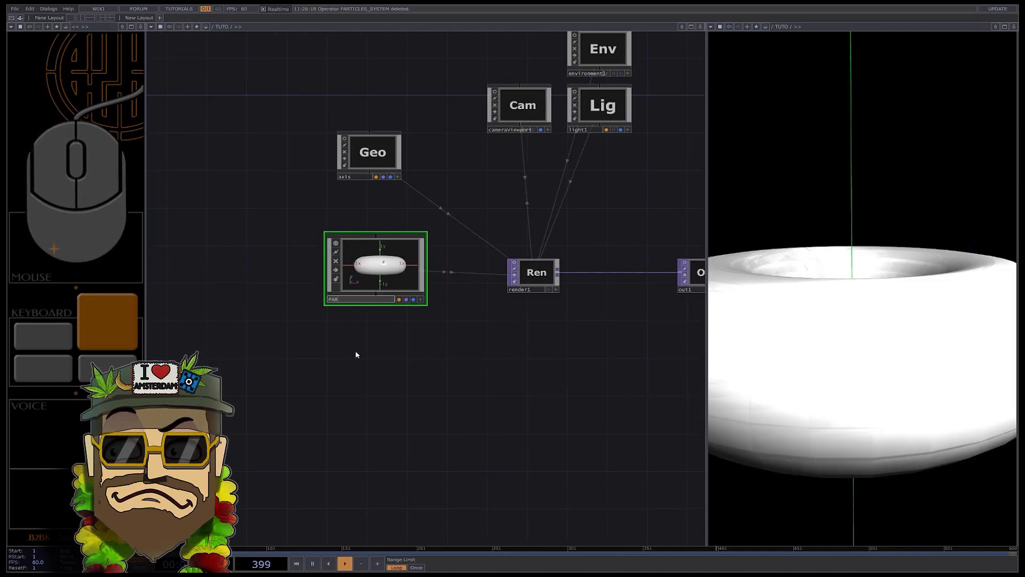
text(TICLES_SYSTEM)
key(Return)
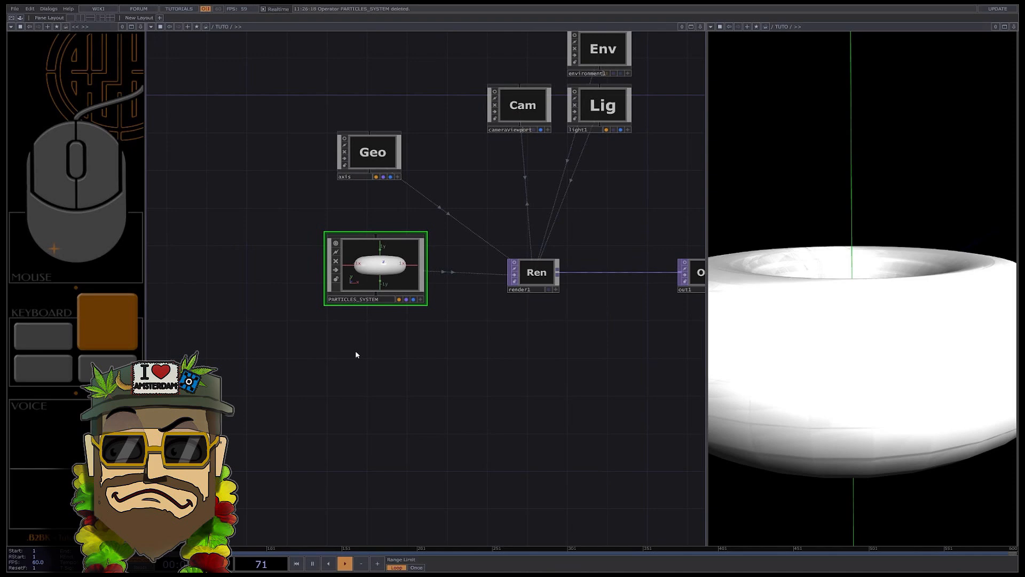
Step: Inside PARTICLES_SYSTEM, delete the default torus and add a Geometry COMP named TEAPOT
double_click(389, 274)
key(Delete)
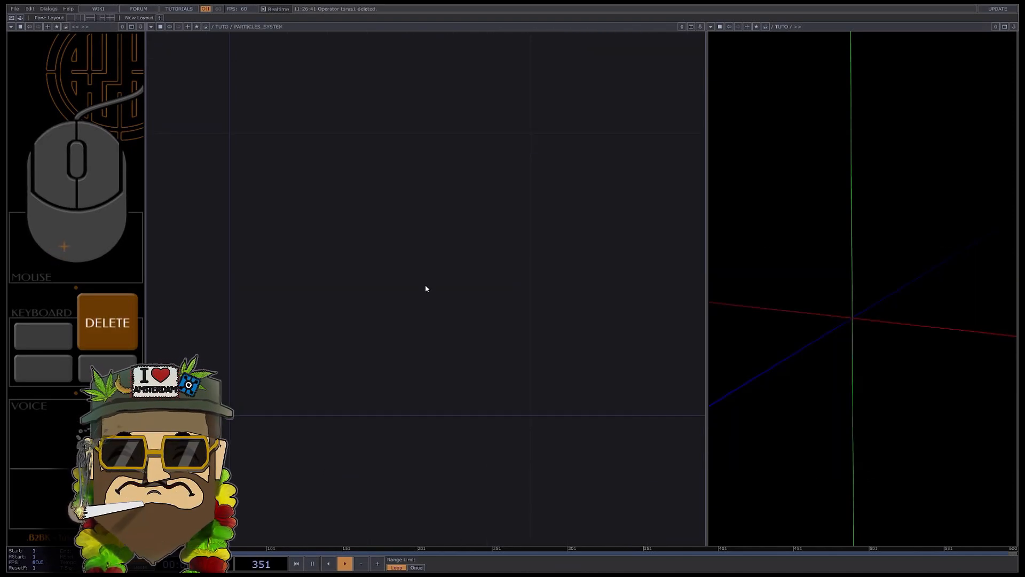
key(Tab)
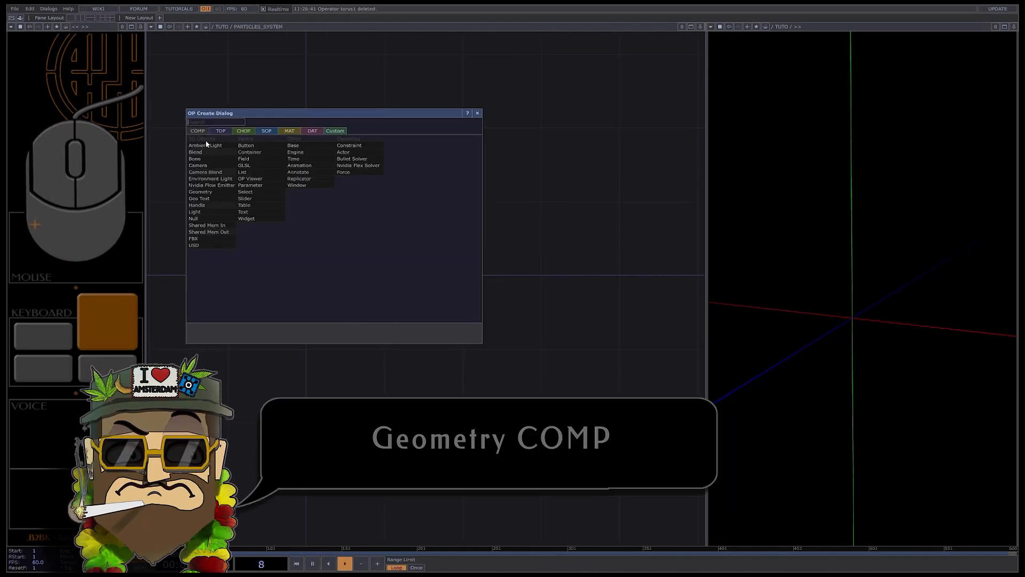
click(200, 192)
click(344, 227)
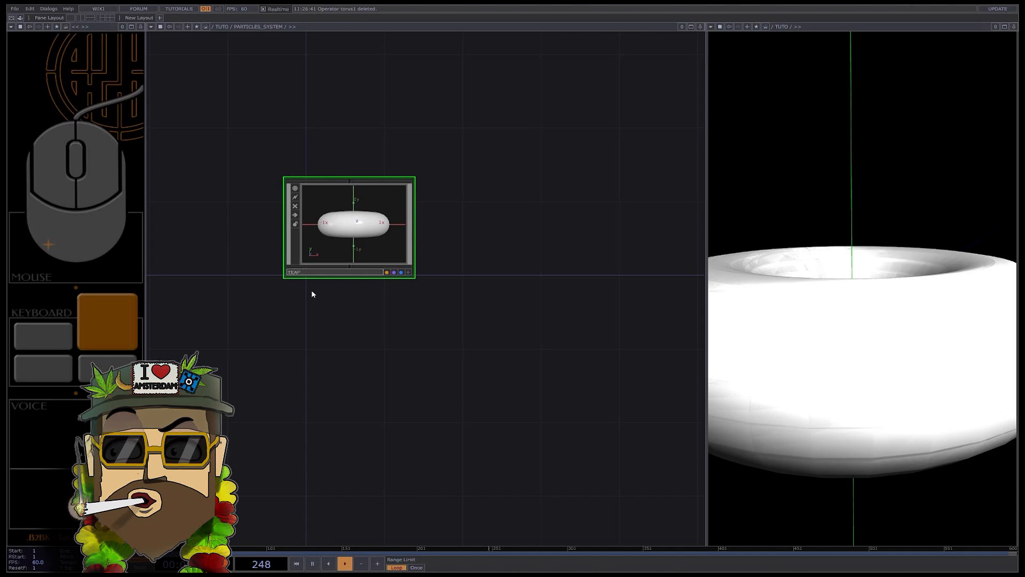
key(Return)
click(314, 294)
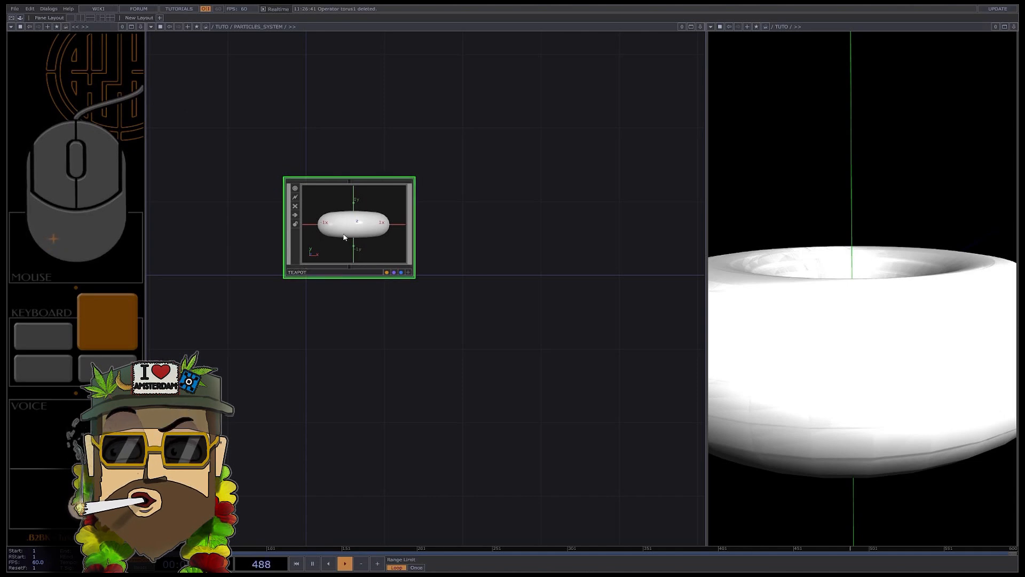
Step: Enter the TEAPOT component, clear its default torus and place a File In SOP
scroll(343, 236, up, 5)
scroll(339, 262, up, 3)
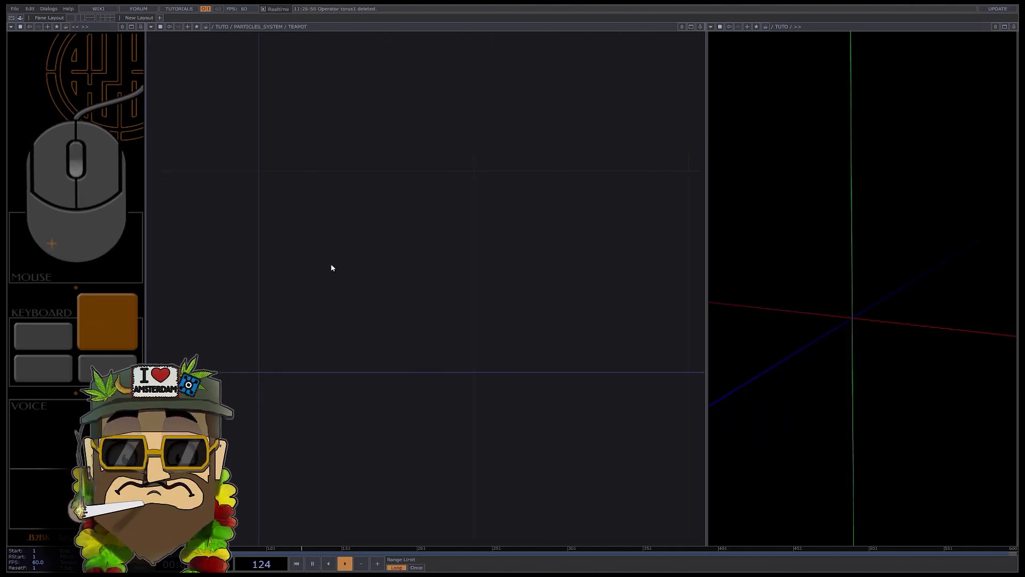
key(Tab)
click(240, 151)
text(fi)
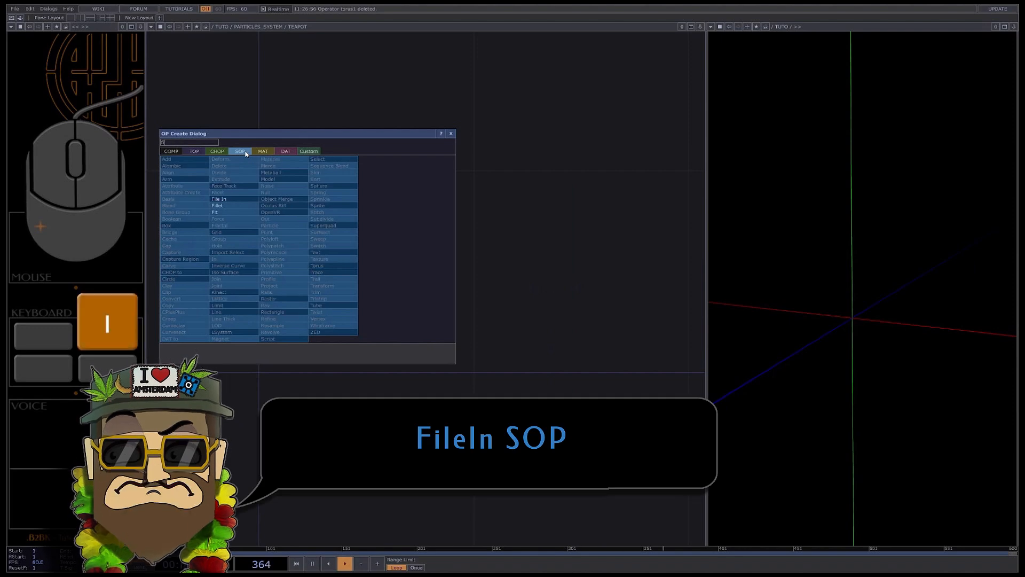
click(219, 200)
click(305, 221)
Step: Load the sample geometry TeaPot.tog into the File In SOP
key(p)
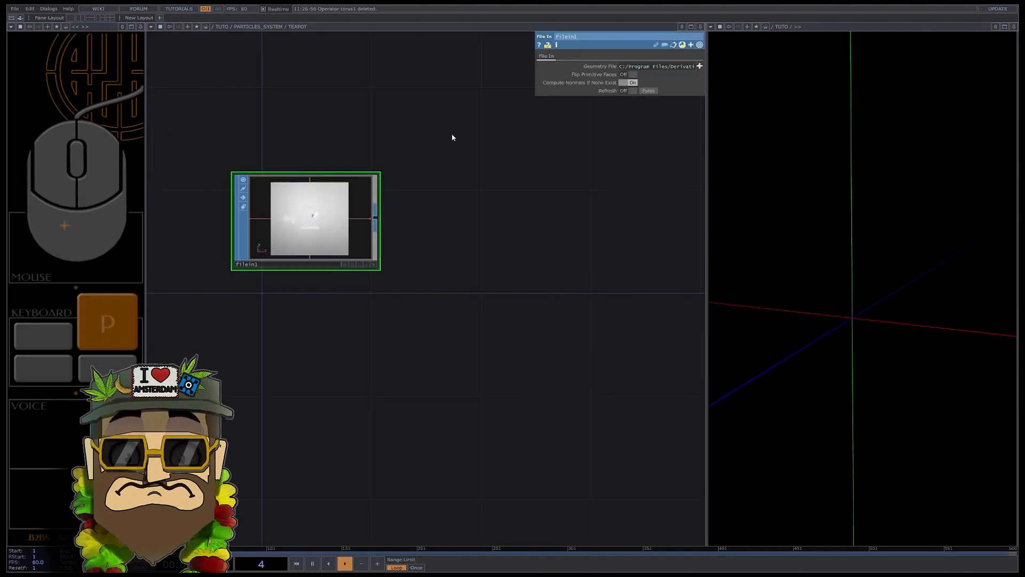
click(699, 65)
click(99, 157)
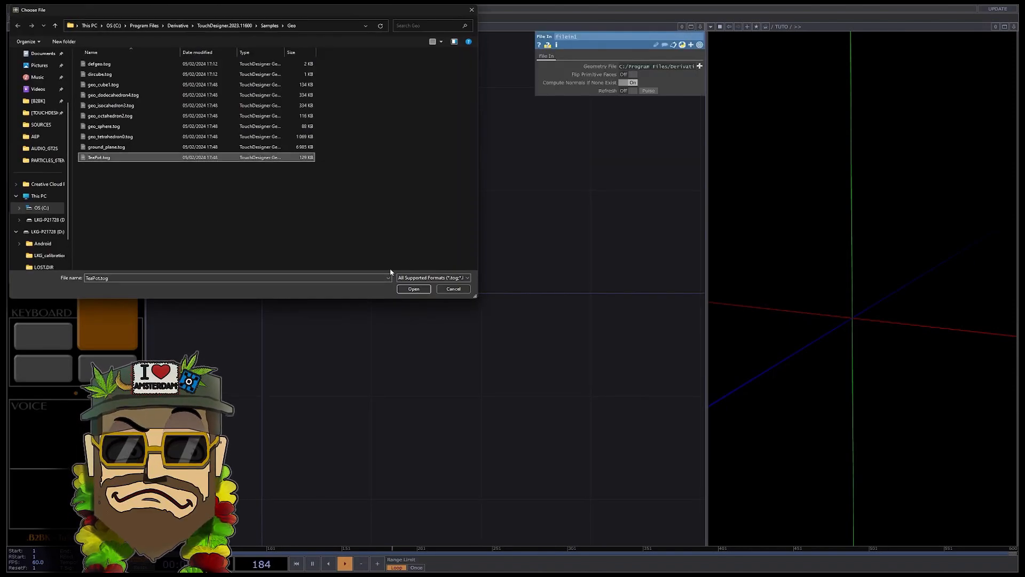
click(416, 292)
Step: Append a Transform SOP to the File In SOP and set its X translation to 0.08
right_click(377, 218)
text(tr)
click(384, 218)
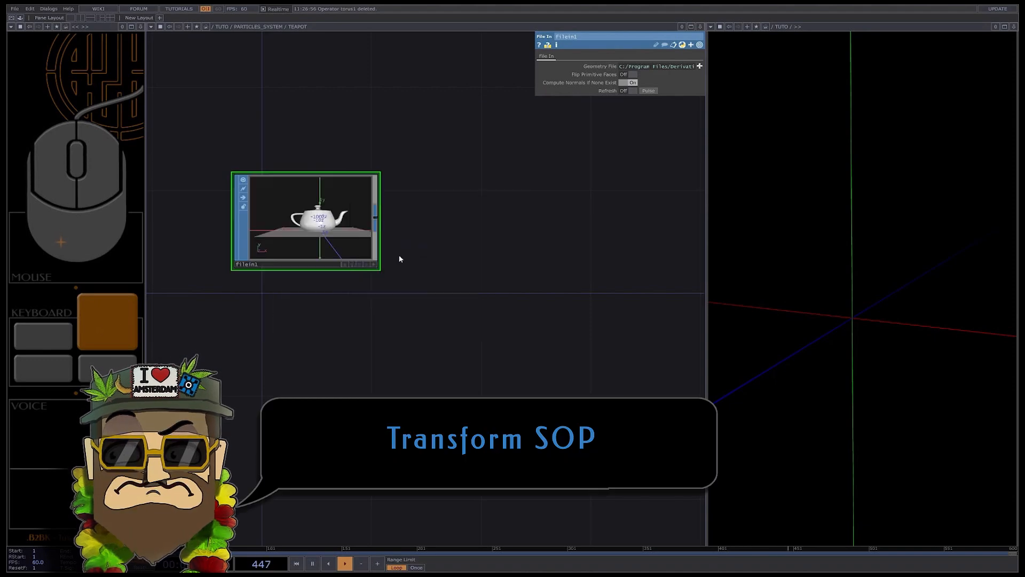
click(473, 222)
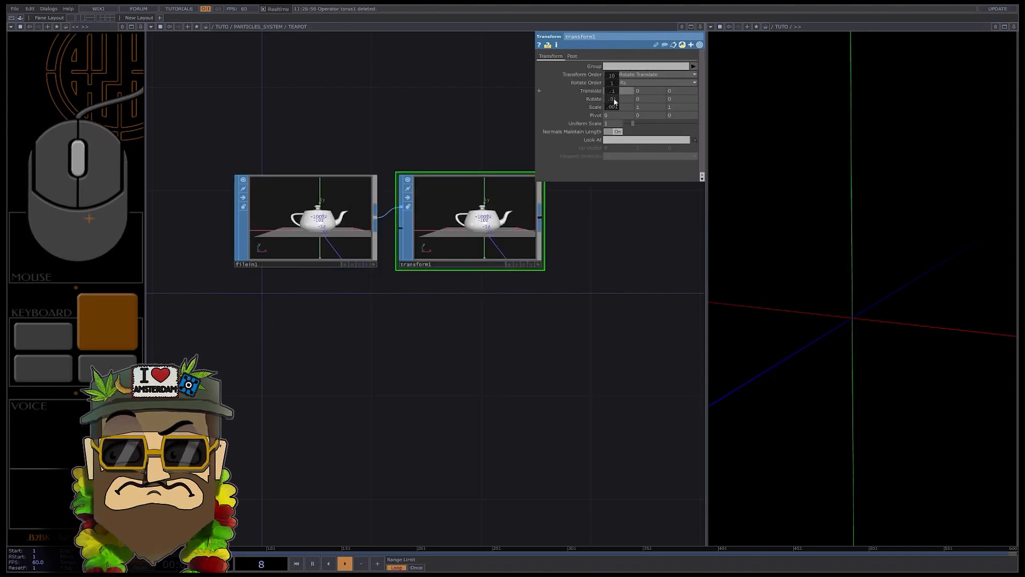
middle_drag(615, 101, 614, 80)
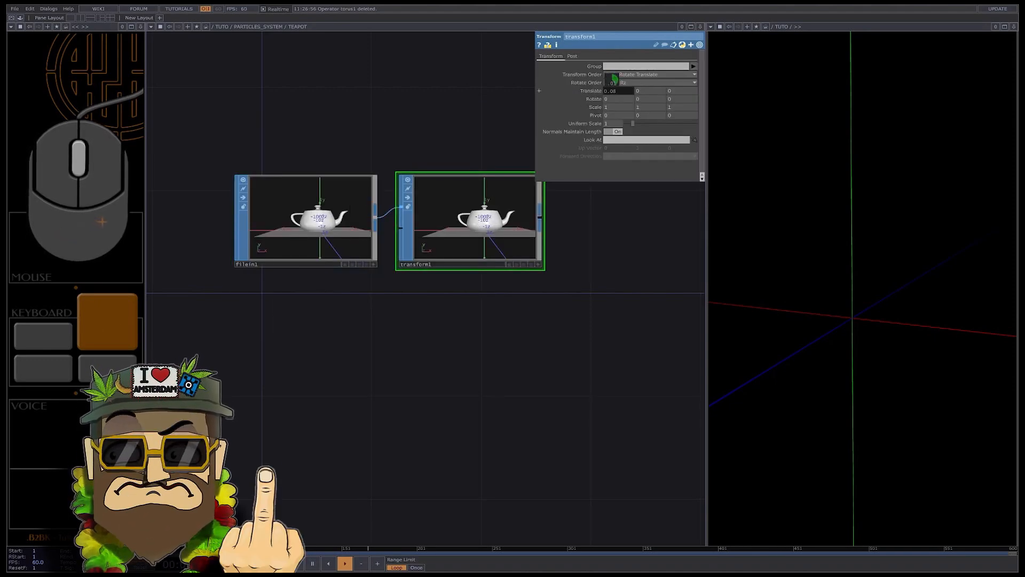
scroll(507, 197, up, 3)
scroll(216, 213, down, 5)
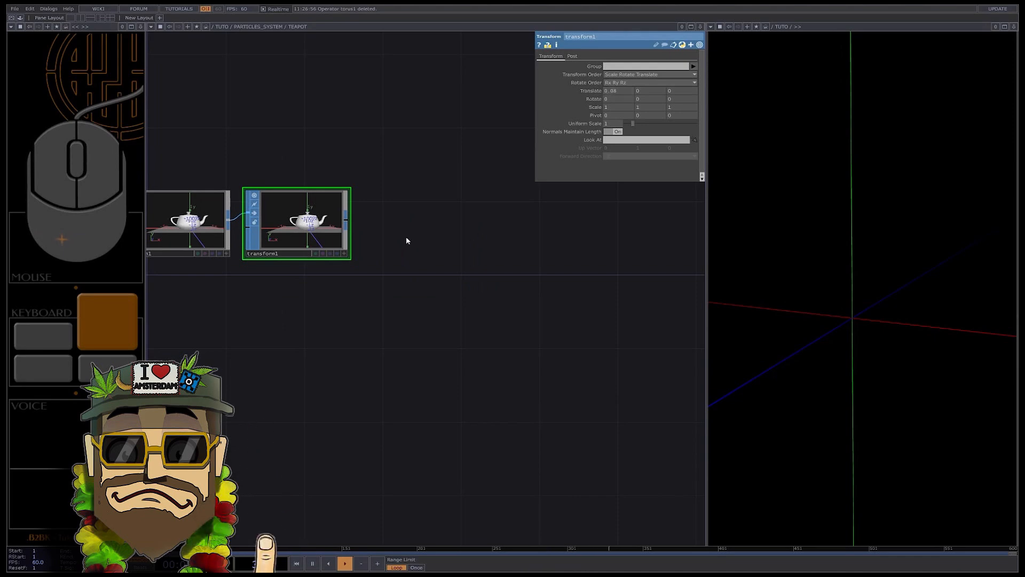
Step: Append a Wireframe SOP to the Transform SOP and reduce its wire radius to get thin wires
scroll(390, 192, down, 2)
scroll(396, 164, up, 3)
key(Tab)
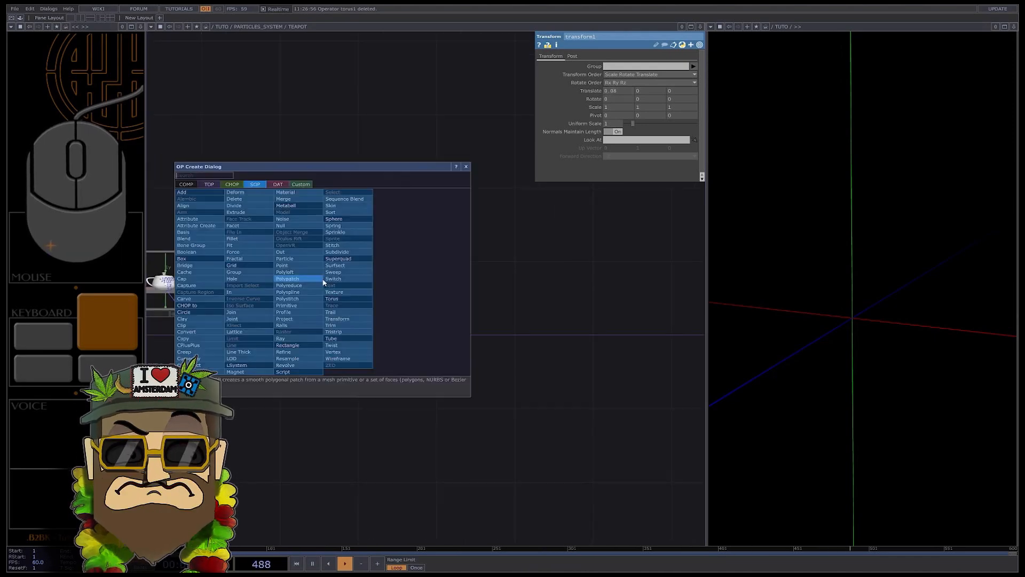
text(wir)
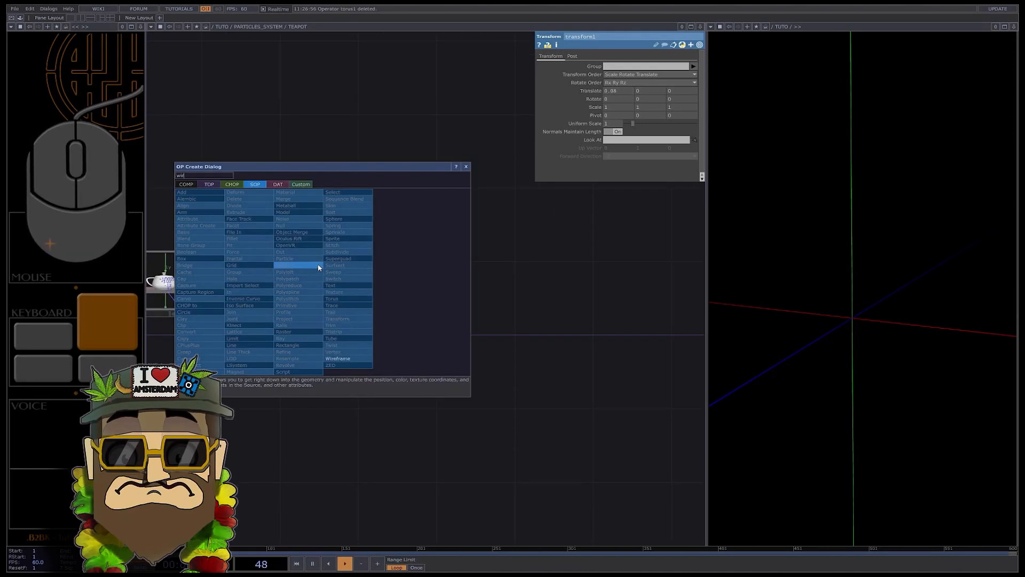
click(338, 359)
click(409, 192)
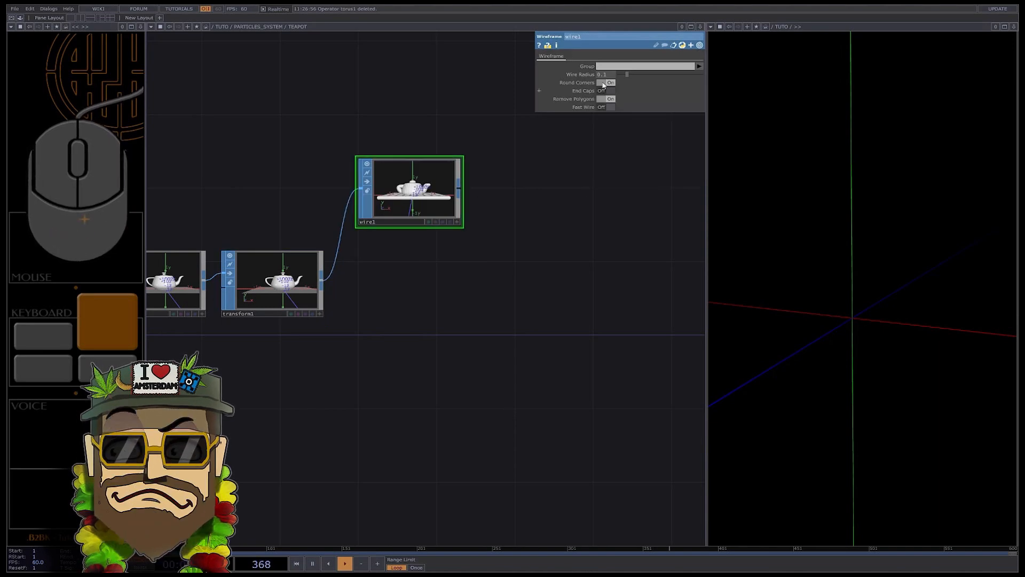
middle_drag(606, 74, 539, 74)
middle_drag(608, 65, 597, 65)
middle_drag(608, 75, 582, 66)
Step: Append a Geometry COMP to the Wireframe SOP to render the teapot wires
right_click(460, 189)
text(g)
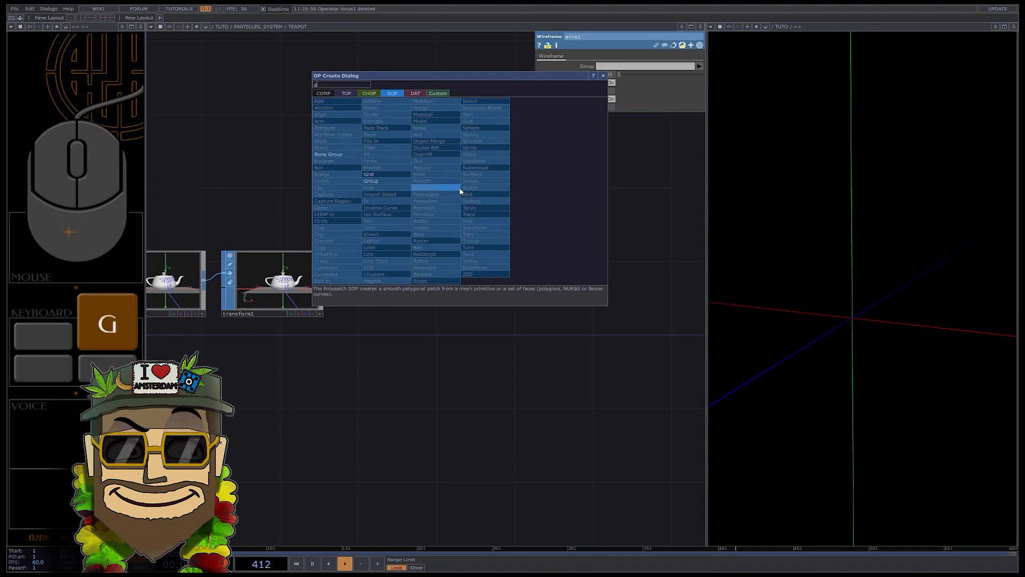
text(eo)
click(325, 93)
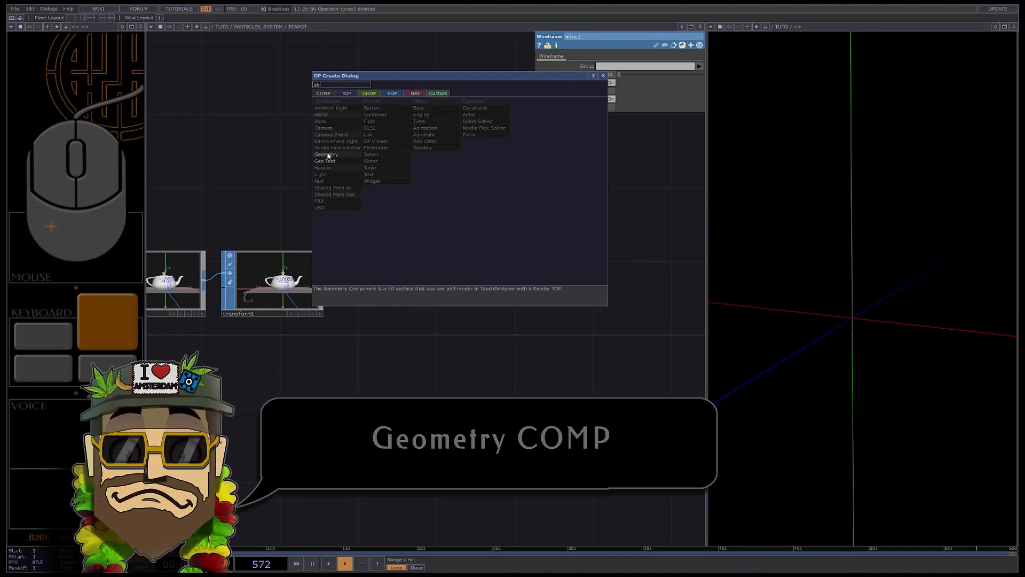
click(327, 154)
click(568, 187)
Step: Create a PBR material above the wireframe's Geometry COMP and assign it as that component's material
scroll(338, 156, down, 3)
key(Tab)
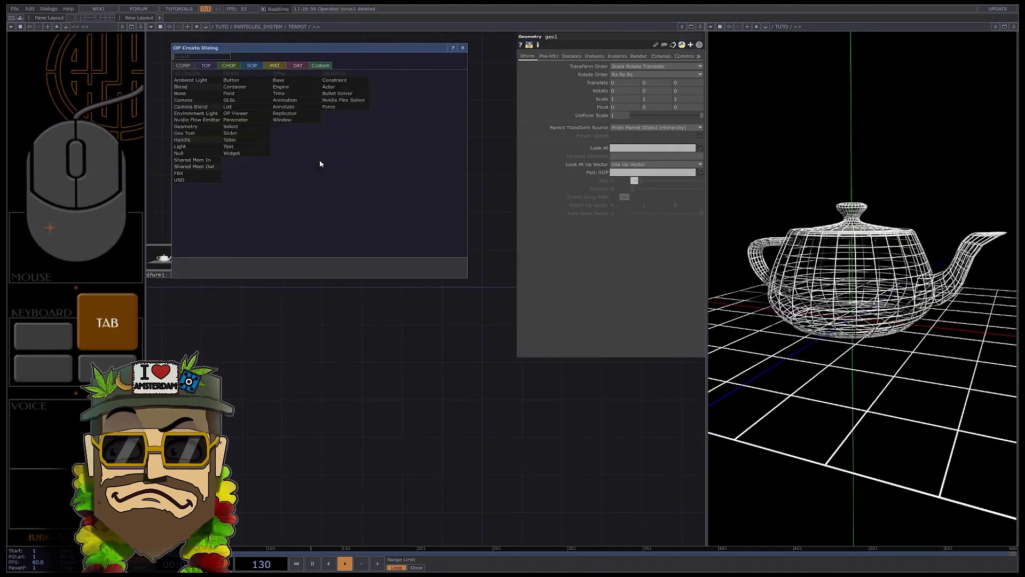
text(pbr)
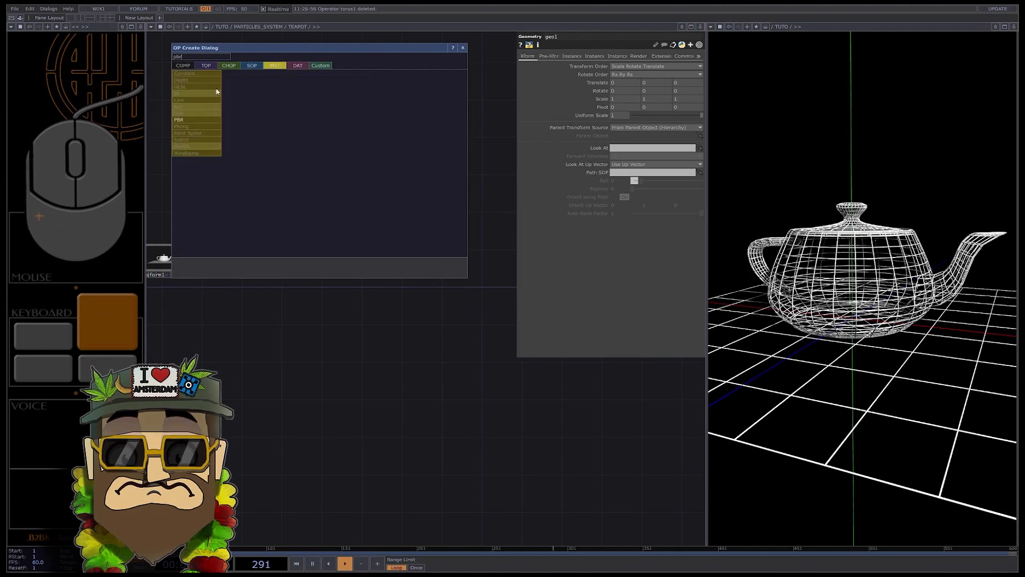
key(Return)
click(313, 172)
drag(309, 199, 321, 195)
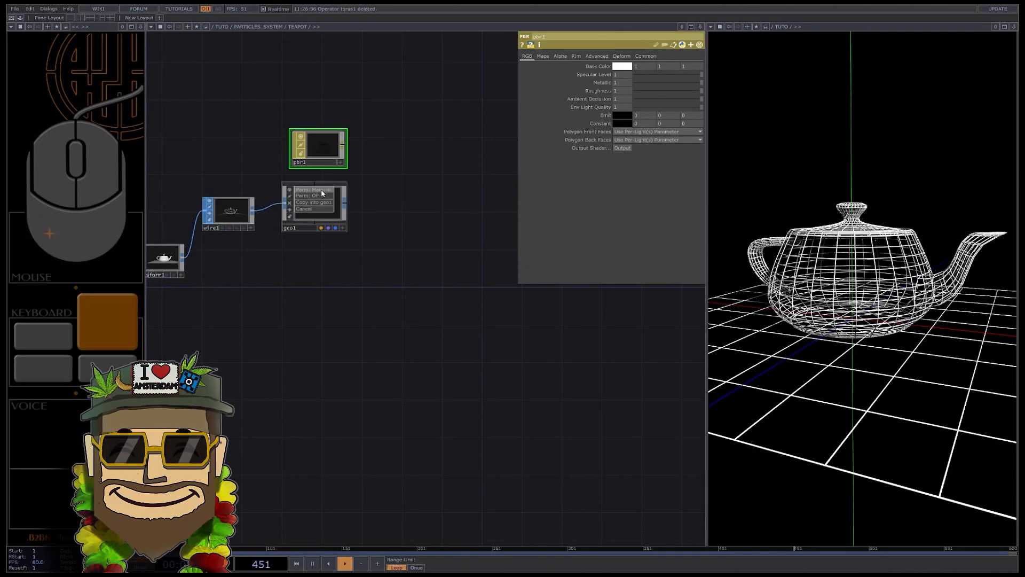
Step: Add a Sprinkle SOP below the Wireframe SOP and connect the Transform SOP's output to it
drag(374, 252, 459, 245)
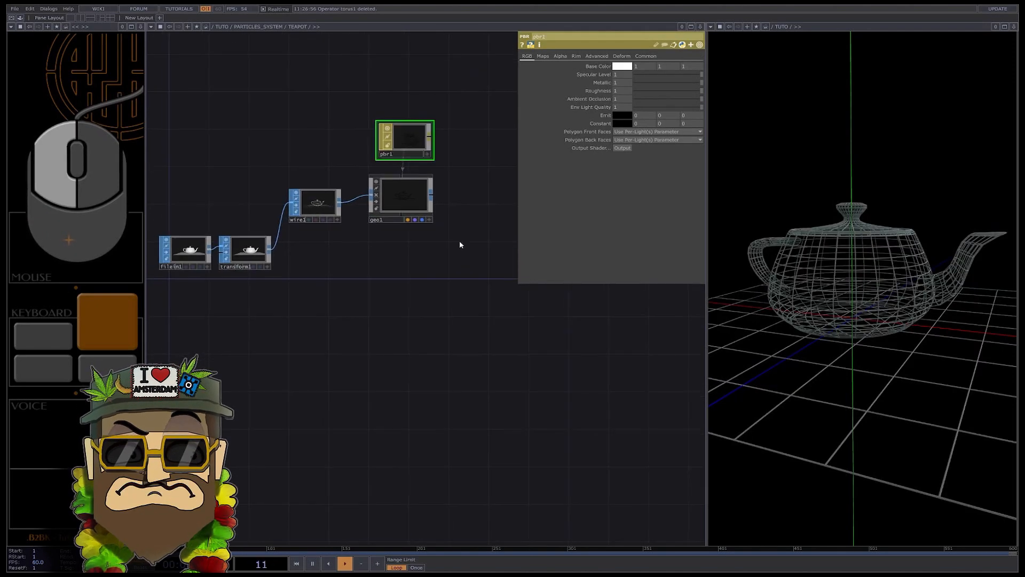
key(Tab)
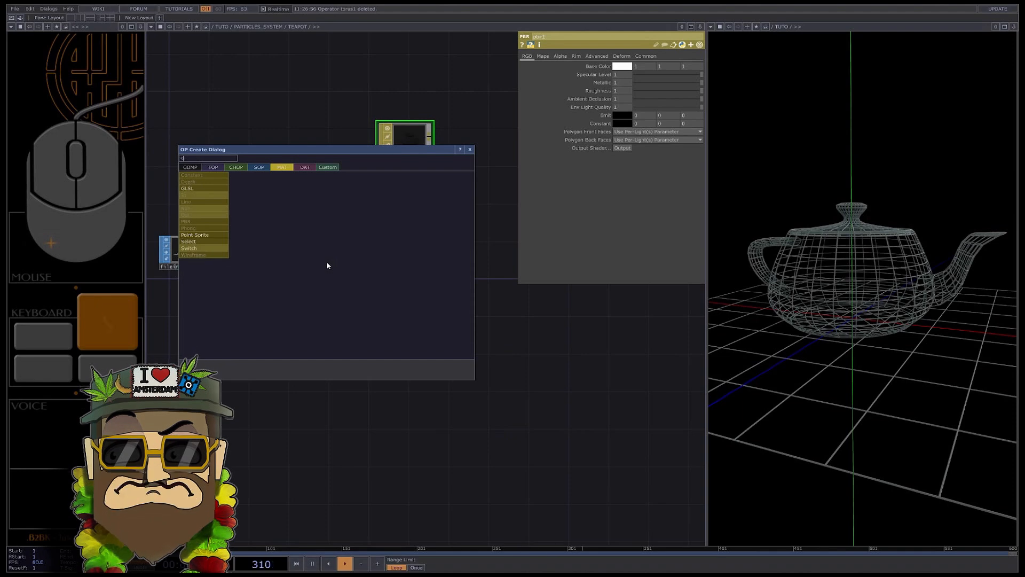
text(spr)
click(347, 219)
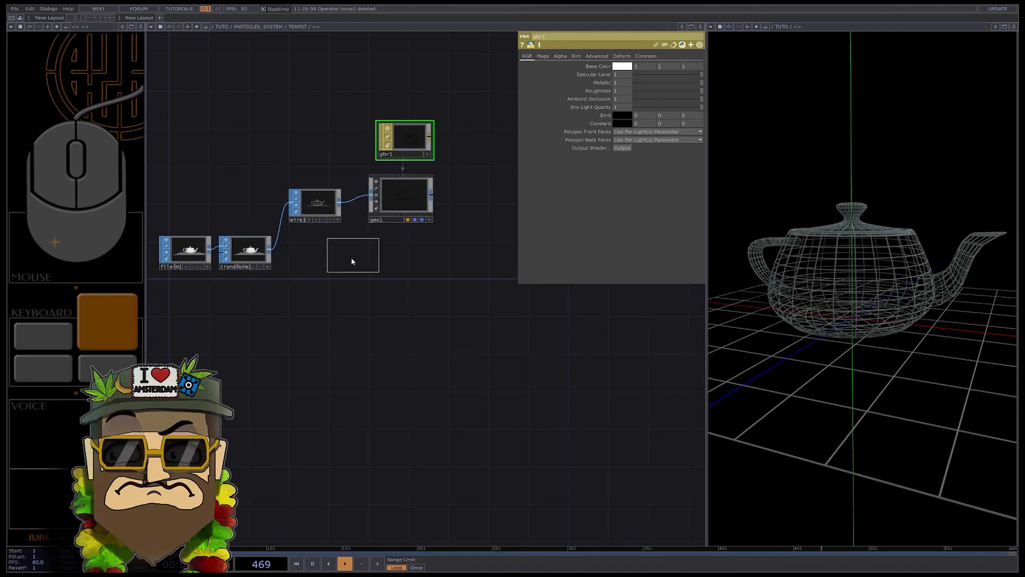
click(353, 267)
drag(270, 249, 334, 265)
Step: Set the Sprinkle SOP's number of points to 500000 and inspect the points in its viewer
scroll(353, 268, up, 5)
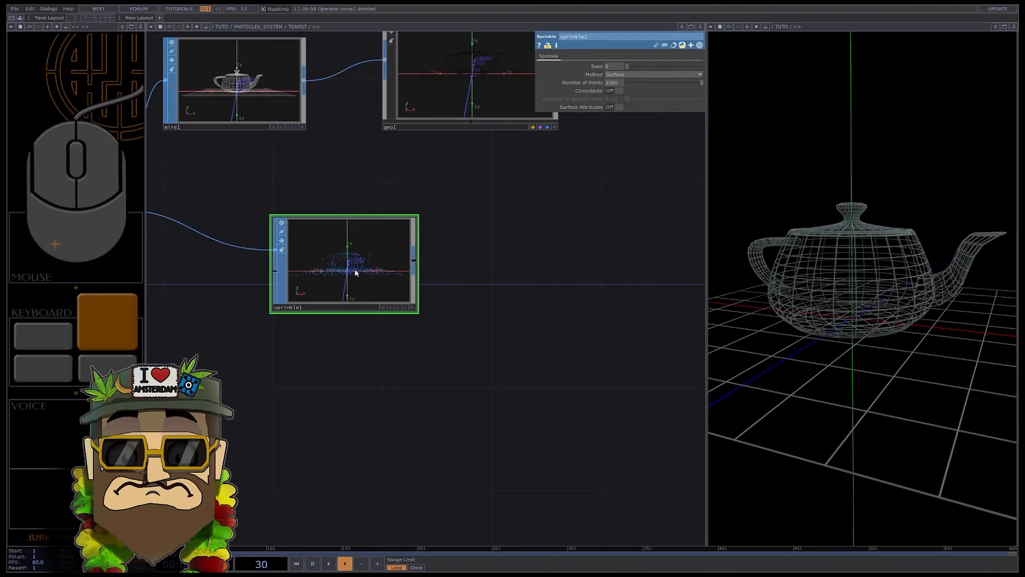
click(614, 83)
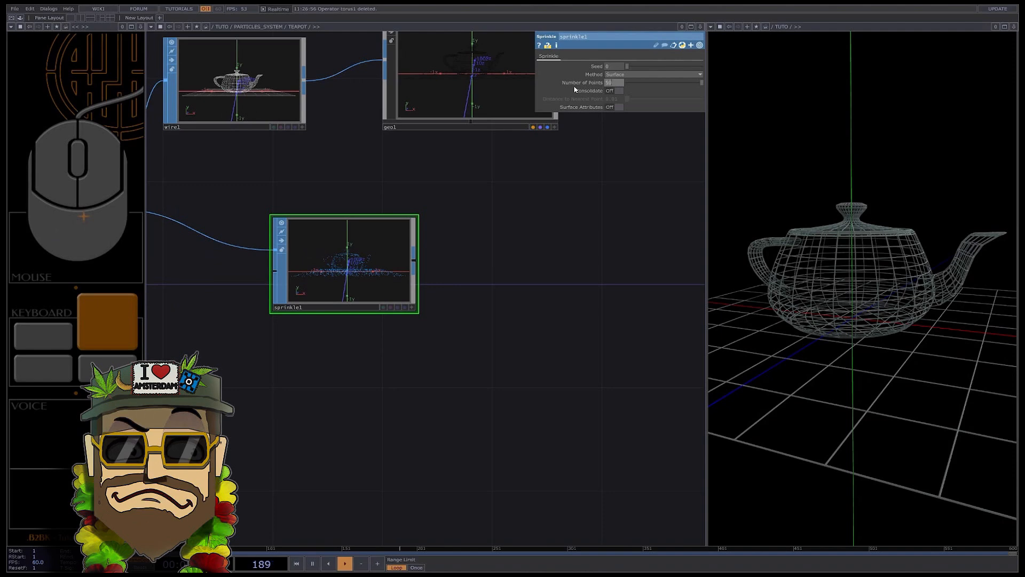
key(Return)
scroll(347, 276, up, 5)
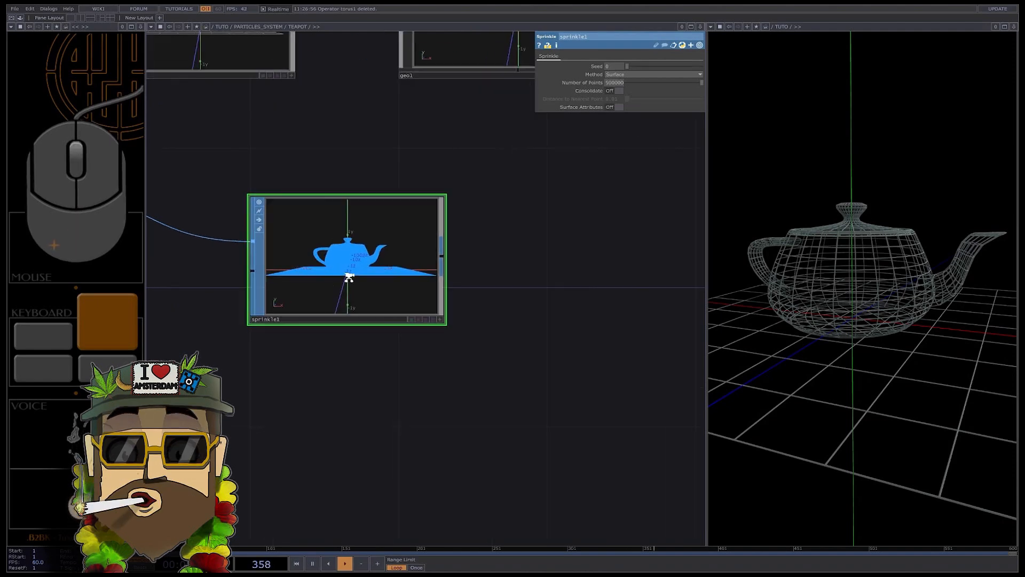
click(538, 366)
mouse_move(347, 262)
mouse_down()
mouse_move(416, 293)
mouse_move(360, 270)
mouse_up()
click(538, 366)
scroll(380, 267, down, 6)
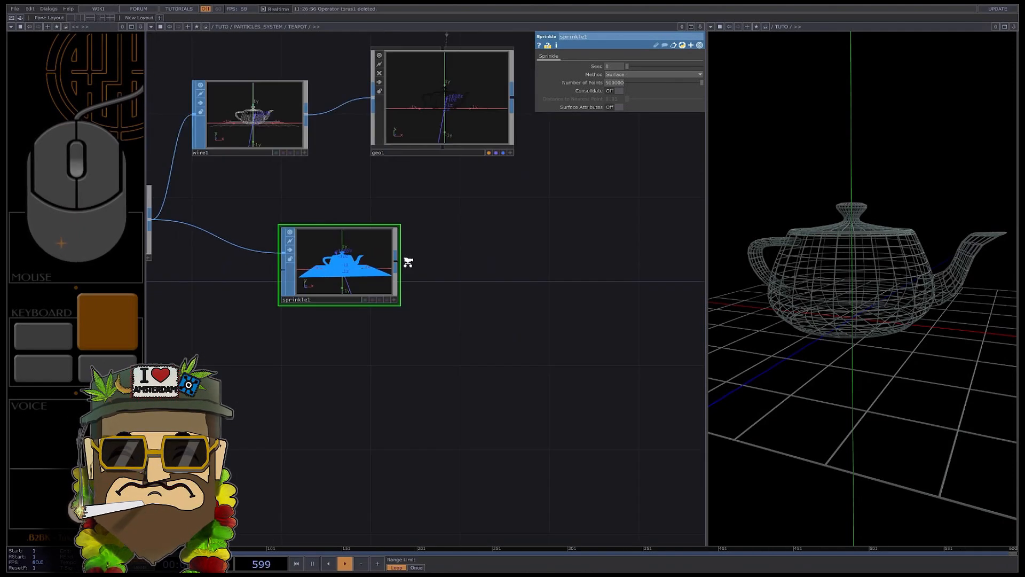
Step: Append a SOP to CHOP to the Sprinkle SOP's output
right_click(389, 262)
click(297, 167)
click(262, 182)
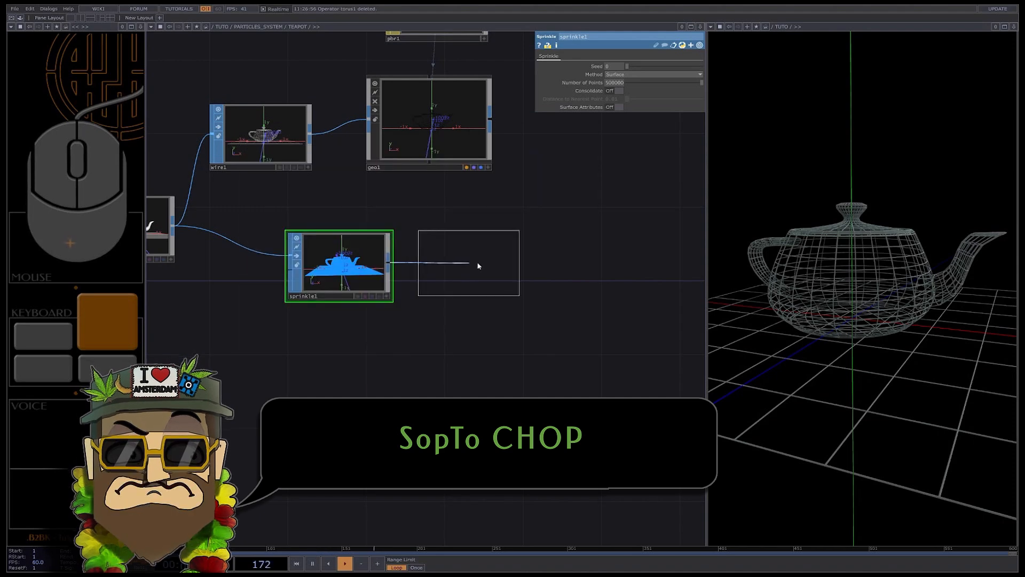
click(481, 263)
drag(542, 262, 461, 261)
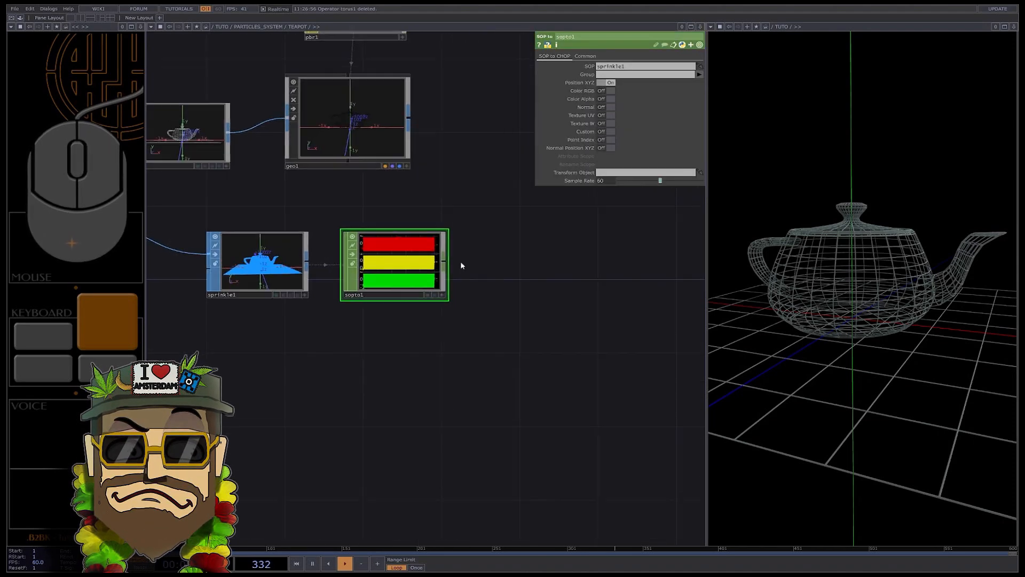
Step: Append a CHOP to TOP to the SOP to CHOP's output
right_click(444, 261)
click(323, 166)
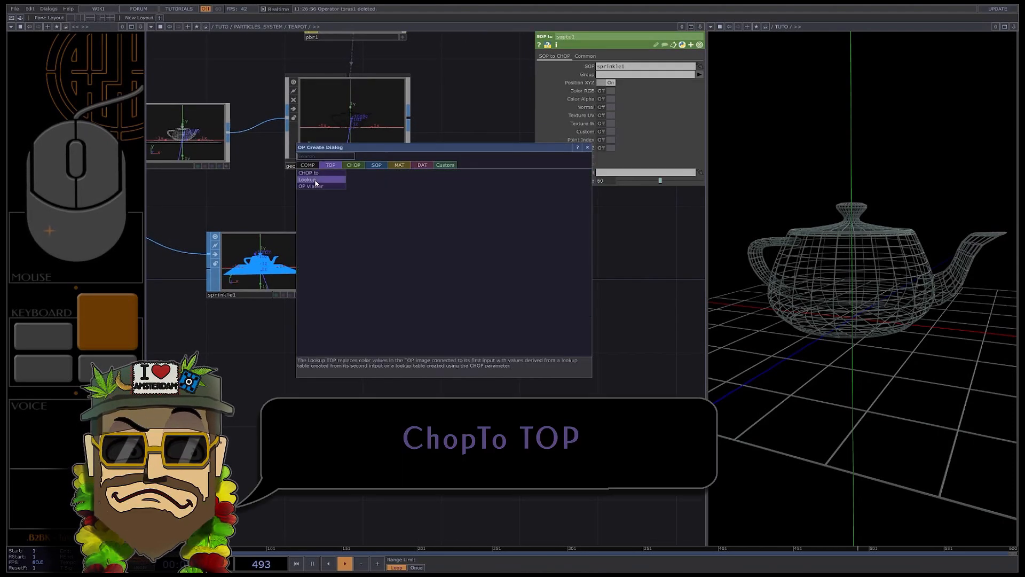
click(308, 173)
click(561, 261)
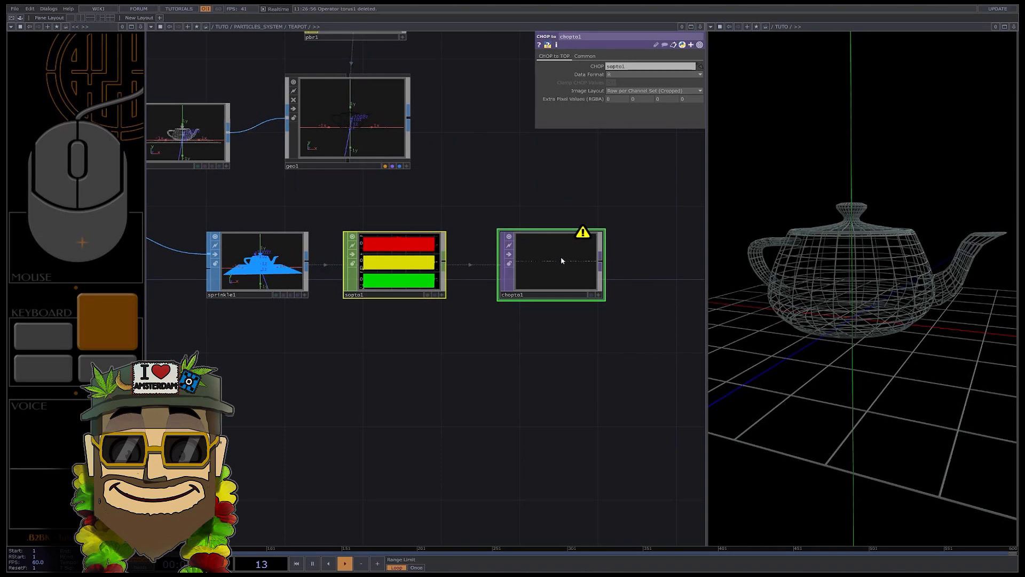
Step: Set the CHOP to TOP's data format to RGB and its image layout to Fit to Square (Combine Sets)
click(617, 97)
click(632, 92)
click(634, 114)
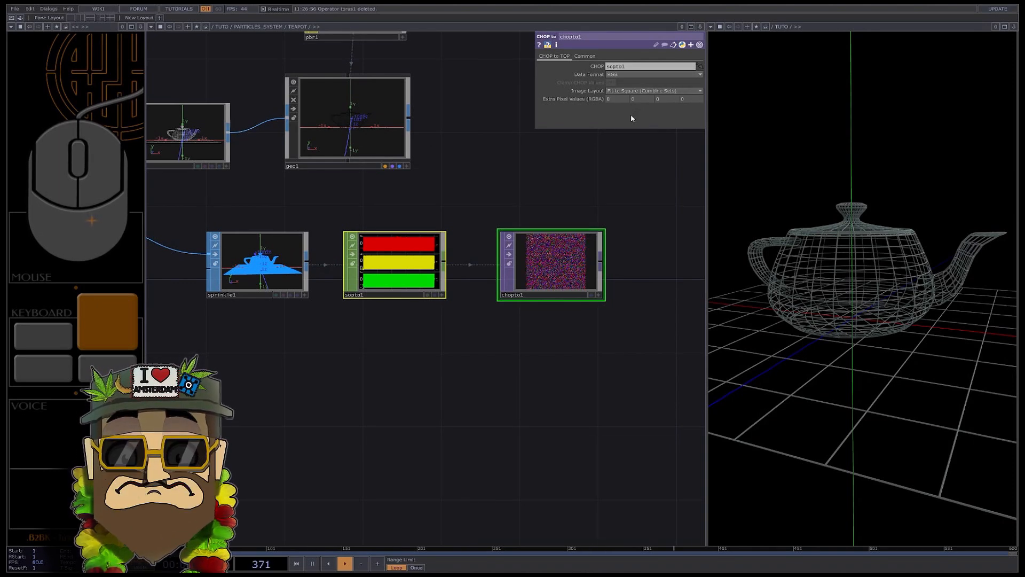
Step: Append an Out TOP to the CHOP to TOP, in line with the point conversion chain
scroll(423, 236, down, 3)
right_click(475, 242)
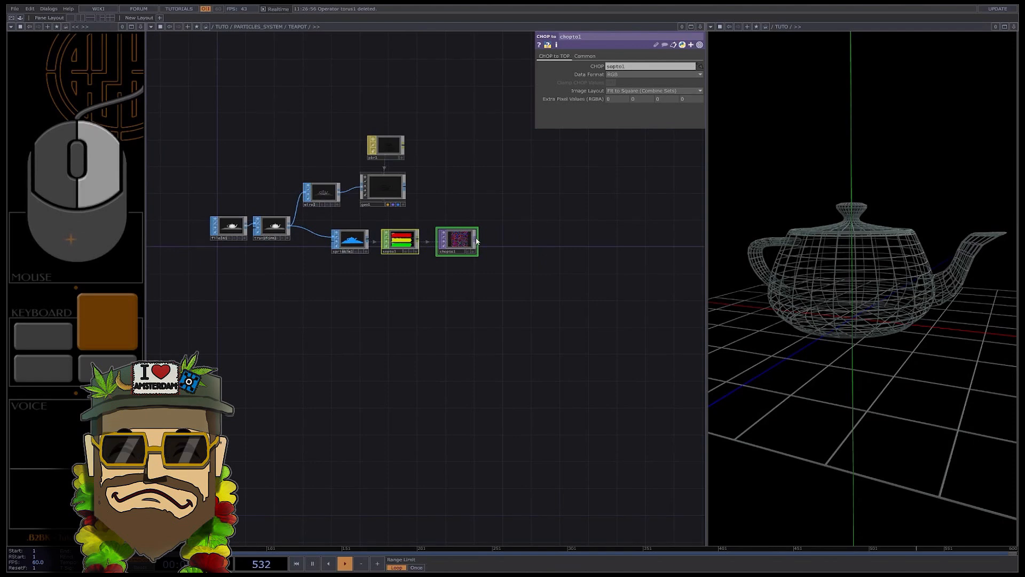
text(ou)
click(444, 310)
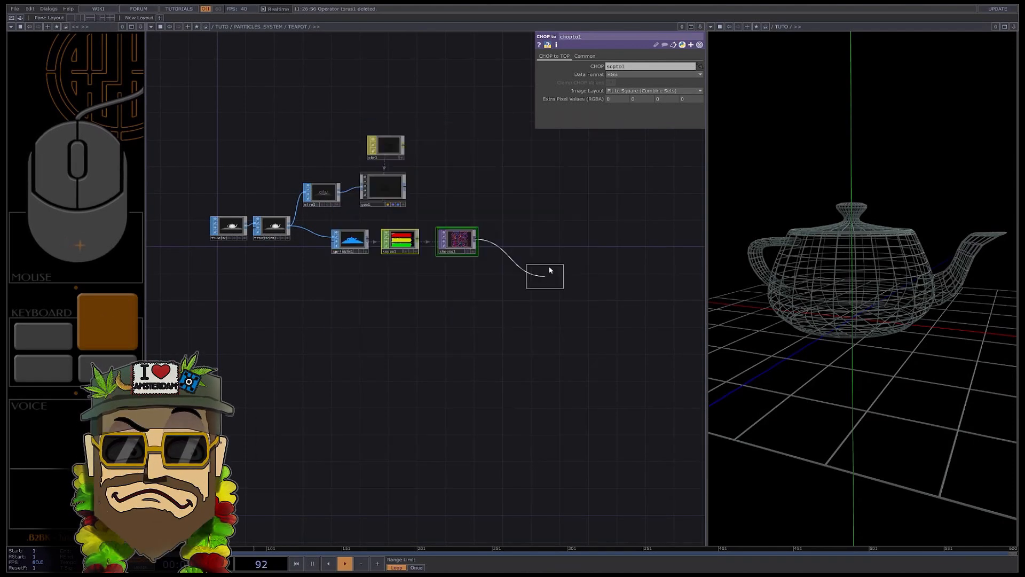
click(544, 243)
scroll(544, 243, up, 3)
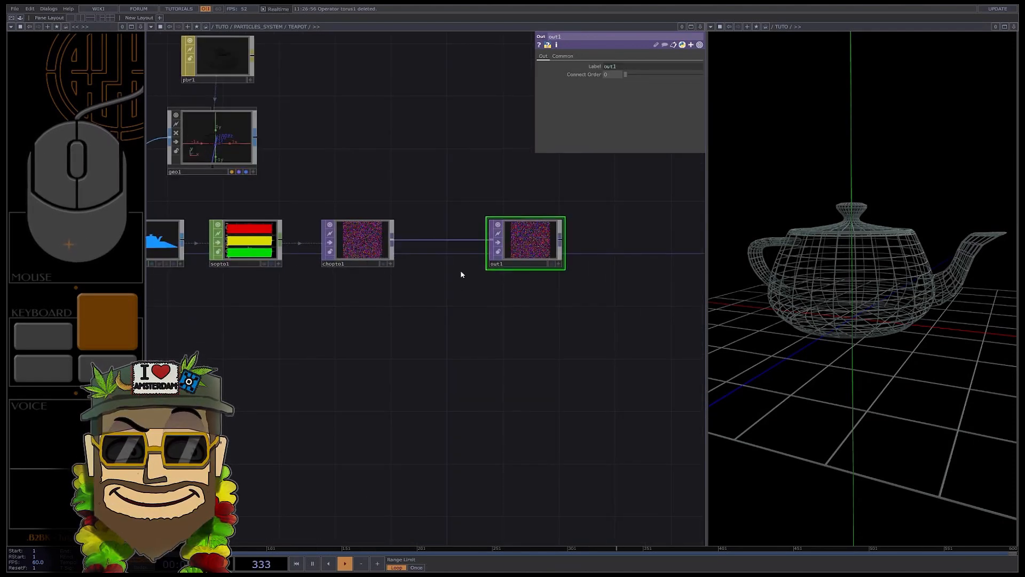
Step: Go up to the PARTICLES_SYSTEM network and append a Null TOP to the TEAPOT component's output
scroll(386, 257, down, 5)
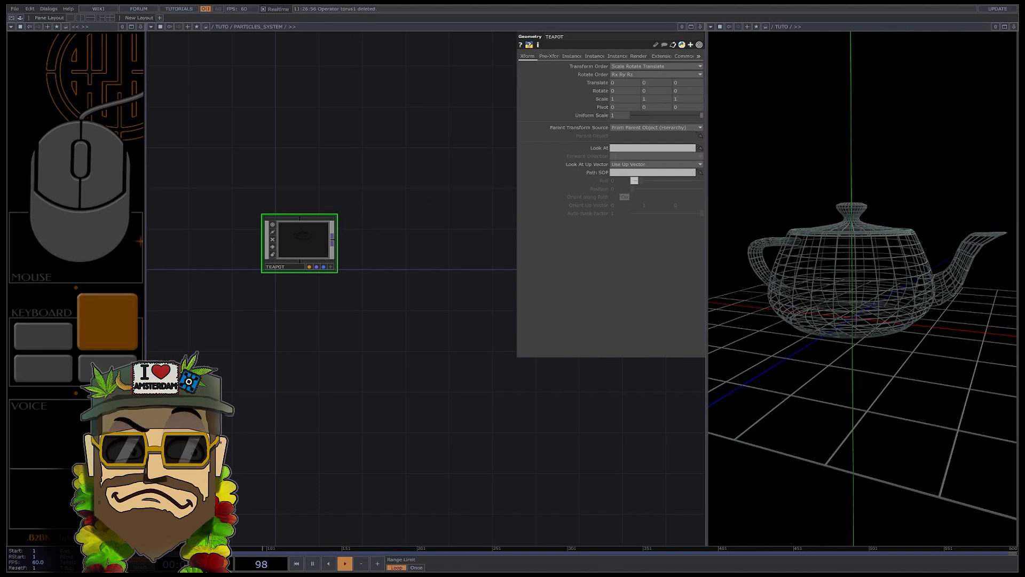
key(Tab)
text(nu)
click(375, 216)
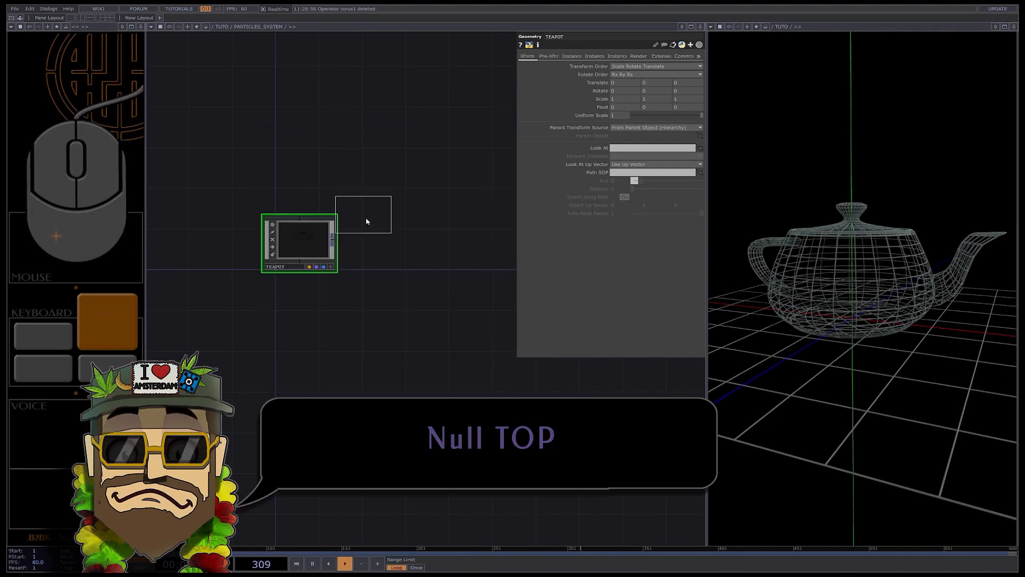
click(427, 241)
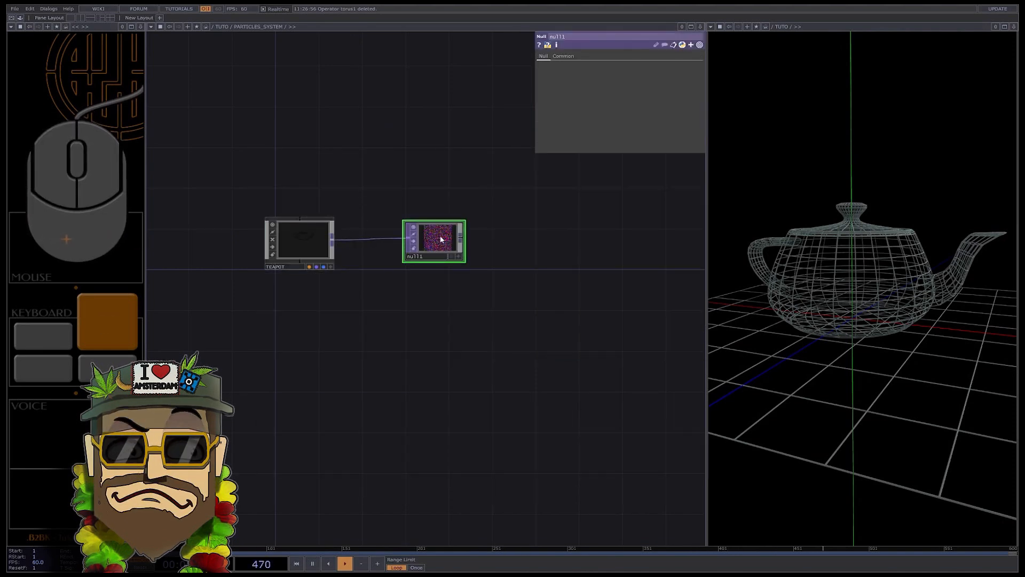
Step: Append a second Null TOP after null1, name it init_position and align it with the chain
key(Tab)
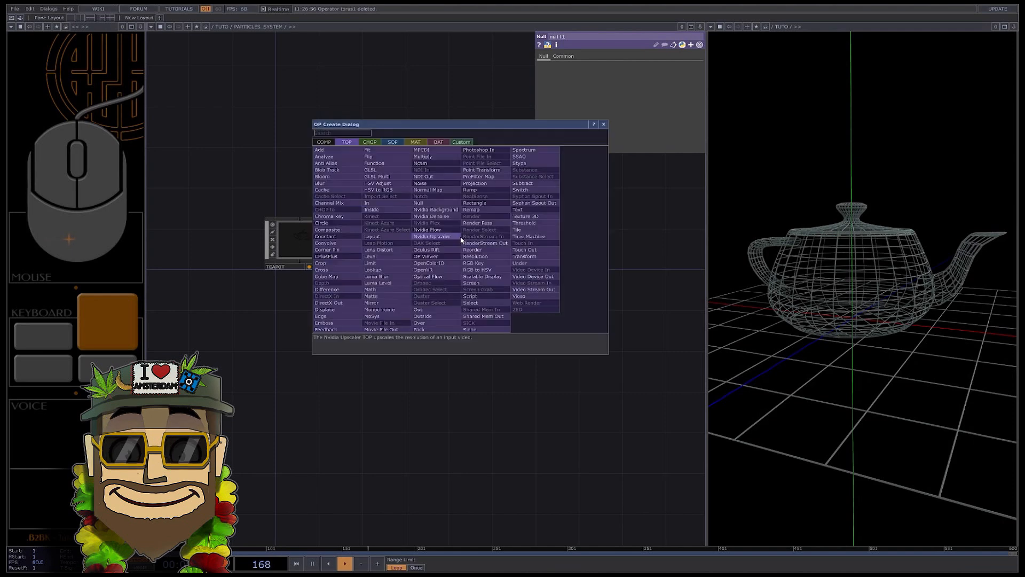
text(nu)
click(465, 239)
click(619, 233)
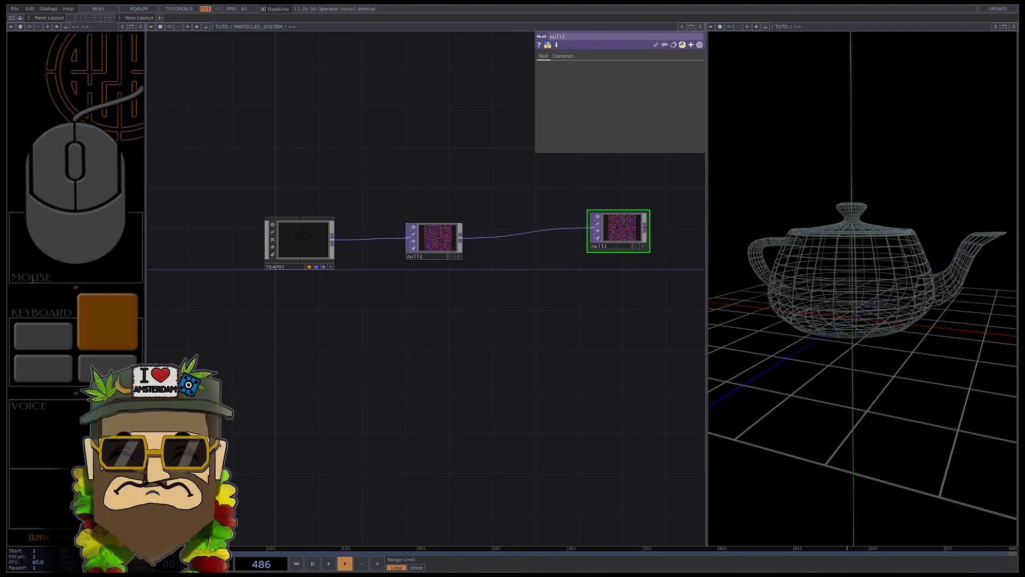
scroll(576, 259, up, 2)
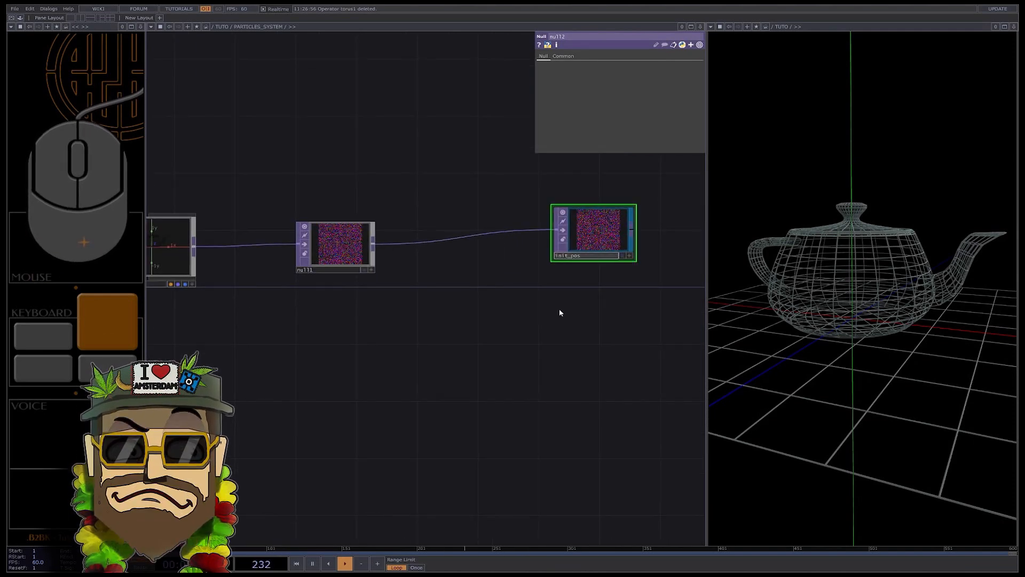
key(Return)
drag(594, 216, 594, 231)
scroll(342, 198, down, 3)
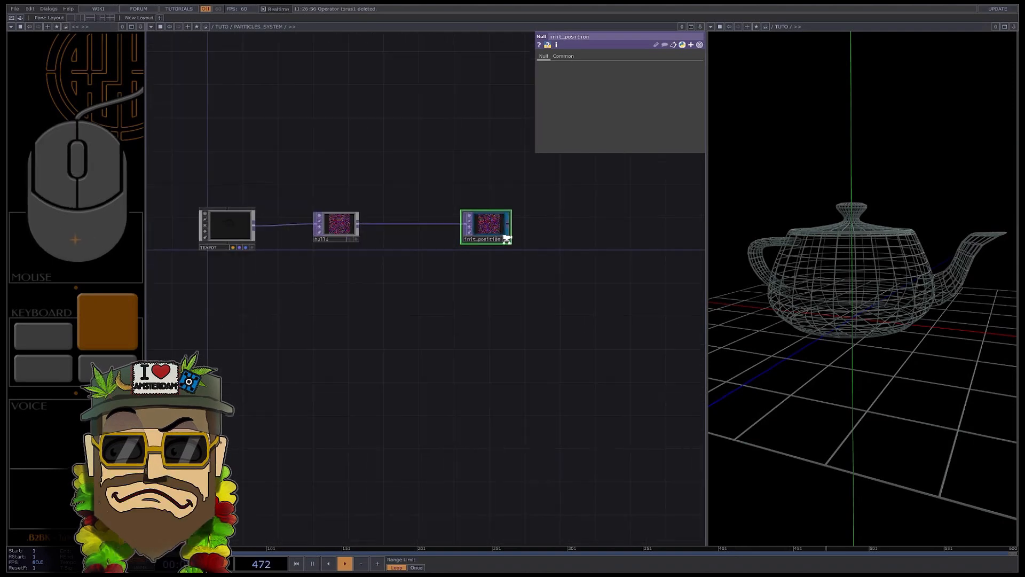
Step: Add a Constant TOP below null1, feed null1 into it and set Combine with Input to Set Resolution Only
scroll(506, 236, up, 3)
key(Tab)
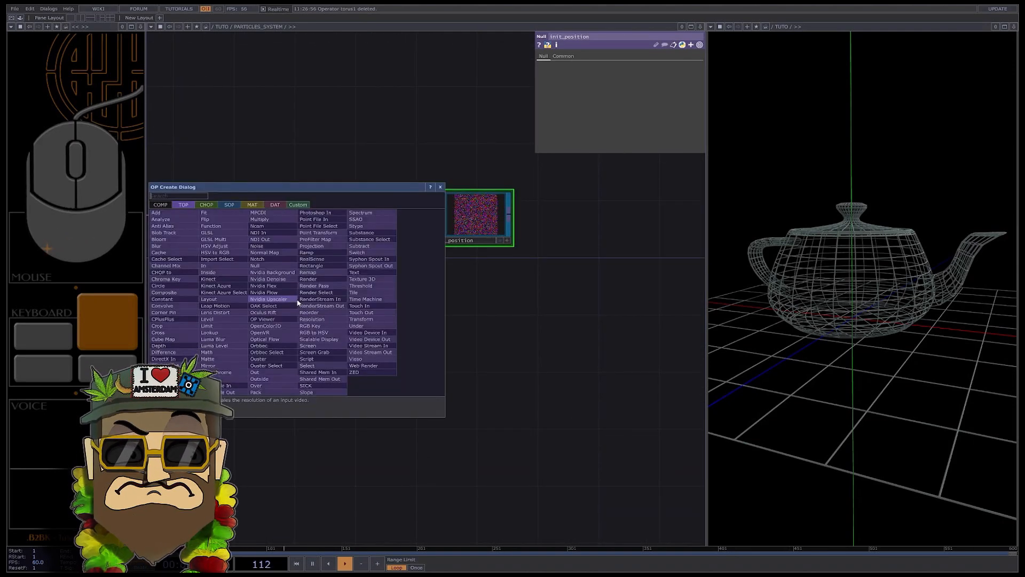
text(ch)
click(179, 301)
click(342, 289)
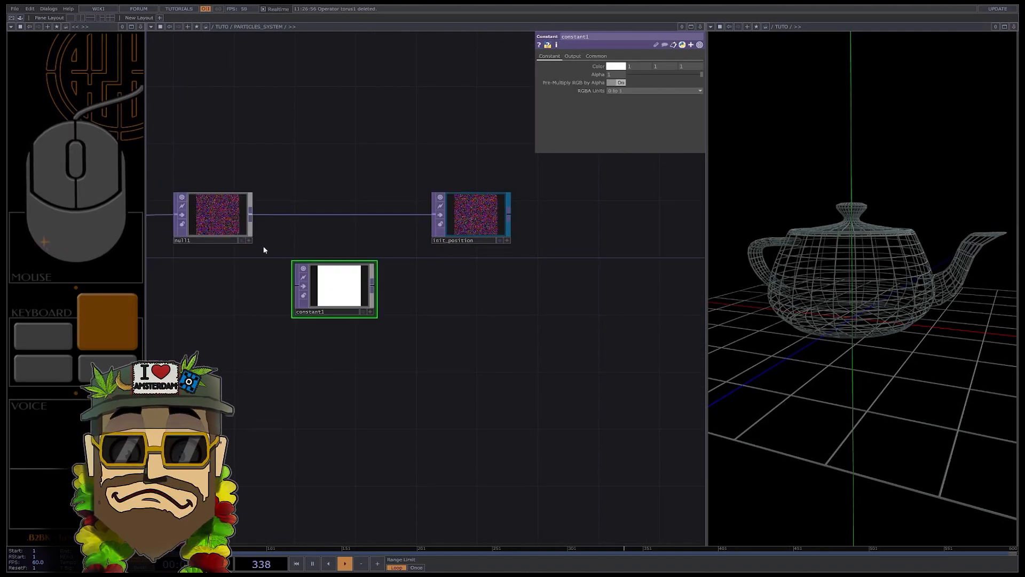
drag(253, 220, 297, 287)
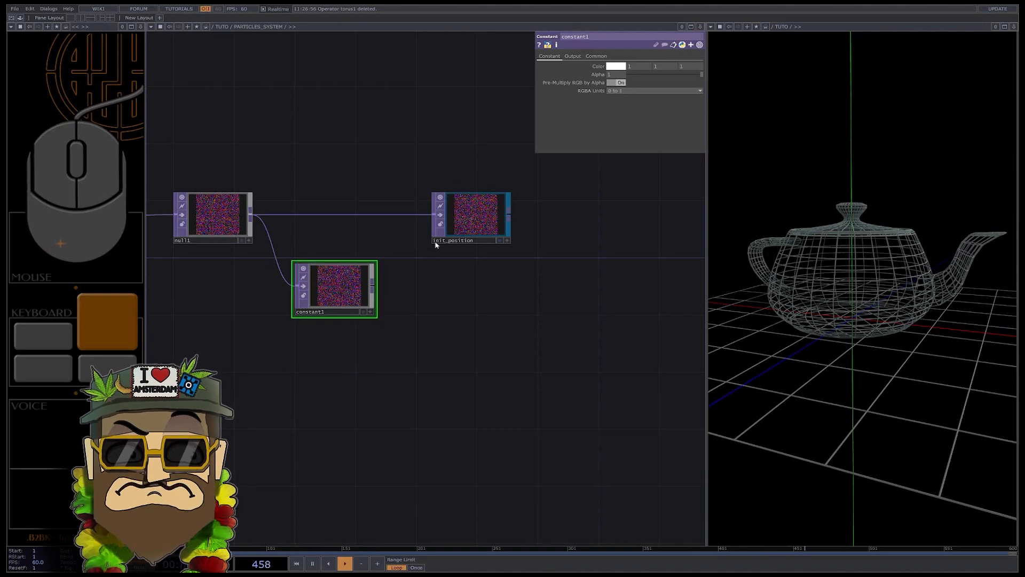
click(573, 56)
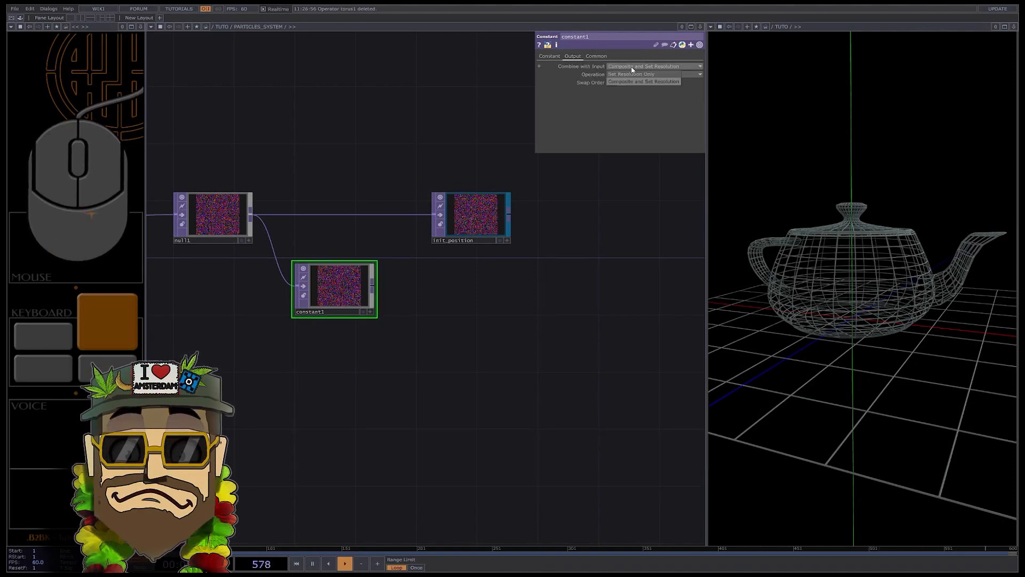
click(632, 76)
Step: Duplicate the init_position Null below it, connect the Constant TOP to the copy and rename it emit_mask
click(481, 220)
key(ctrl+c)
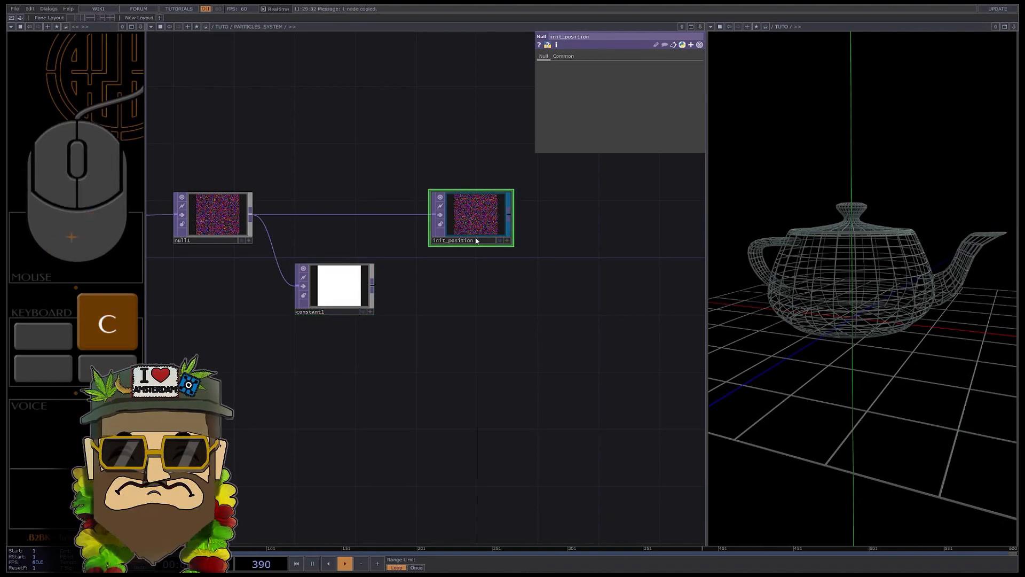
key(ctrl+v)
drag(372, 287, 472, 288)
click(464, 311)
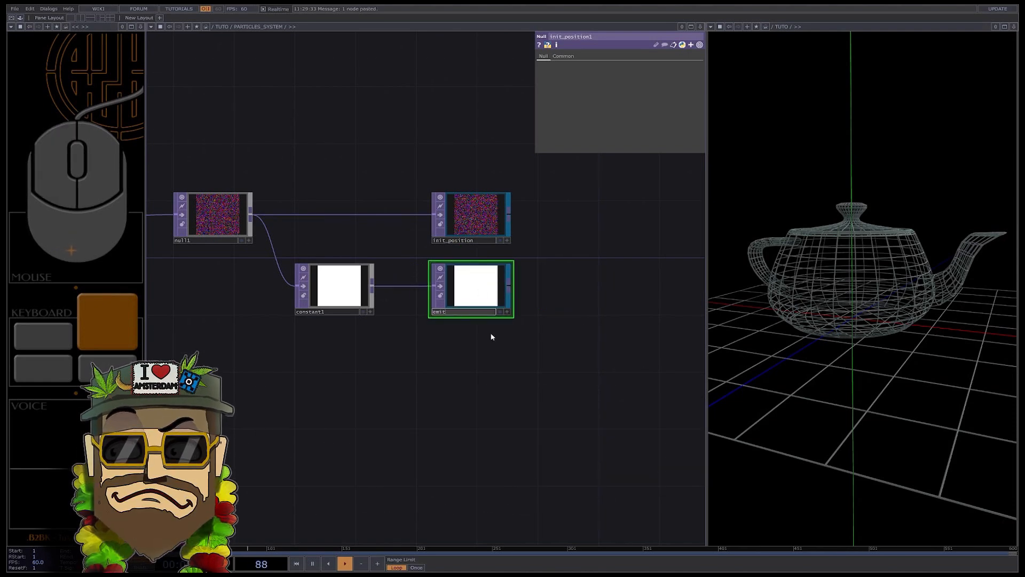
Step: Duplicate the Constant TOP below the original and set the copy's color to 0.4 grey
click(344, 292)
key(ctrl+c)
key(ctrl+v)
click(342, 370)
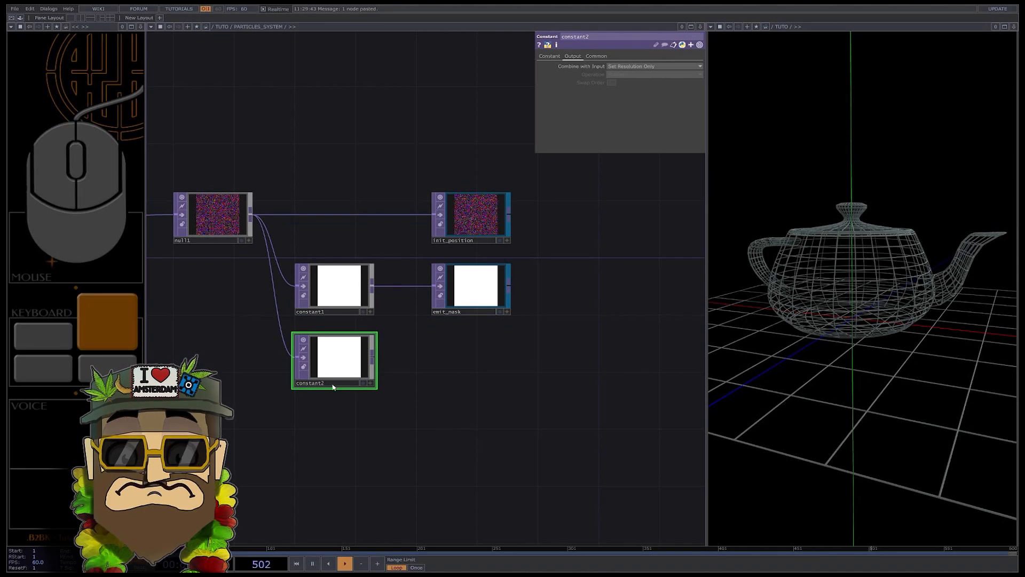
click(554, 57)
click(618, 66)
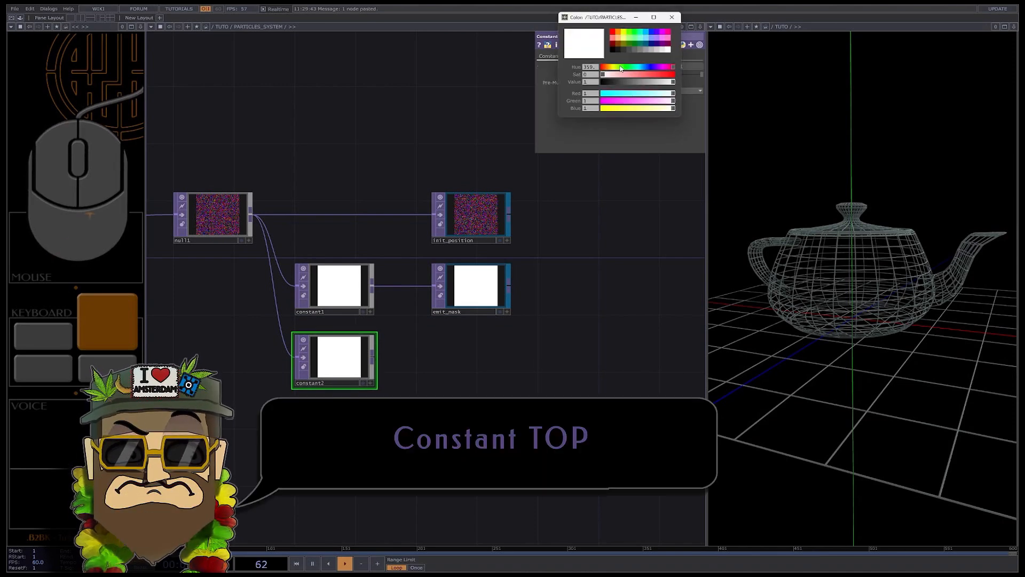
click(635, 50)
click(672, 17)
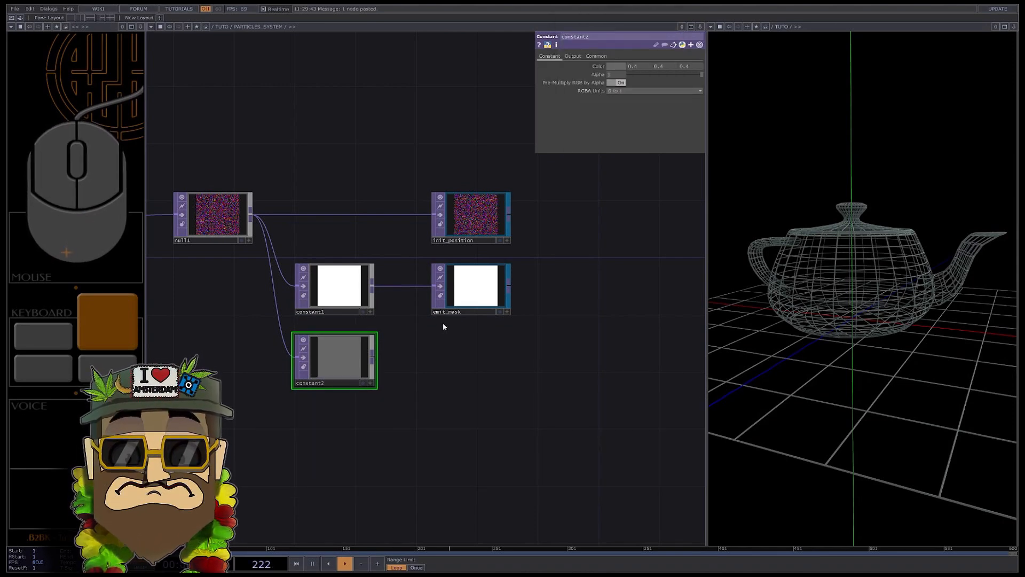
Step: Duplicate the emit_mask Null below it, connect the grey Constant TOP to the copy and rename it init_color
click(470, 289)
key(ctrl+c)
key(ctrl+v)
drag(372, 357, 433, 357)
click(448, 383)
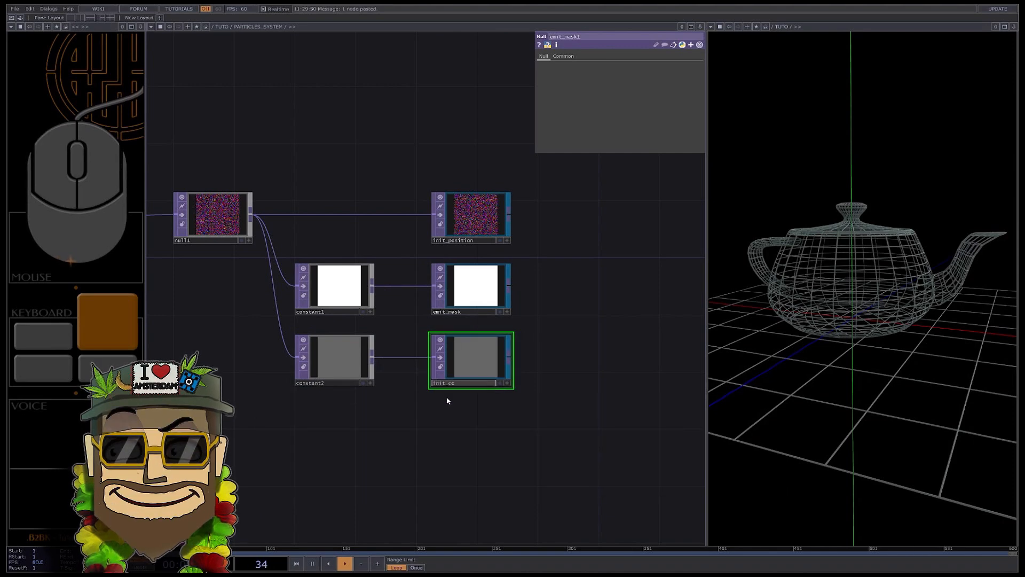
key(Return)
Step: Append a Null TOP to init_position, well to its right, and name it position
scroll(402, 267, down, 3)
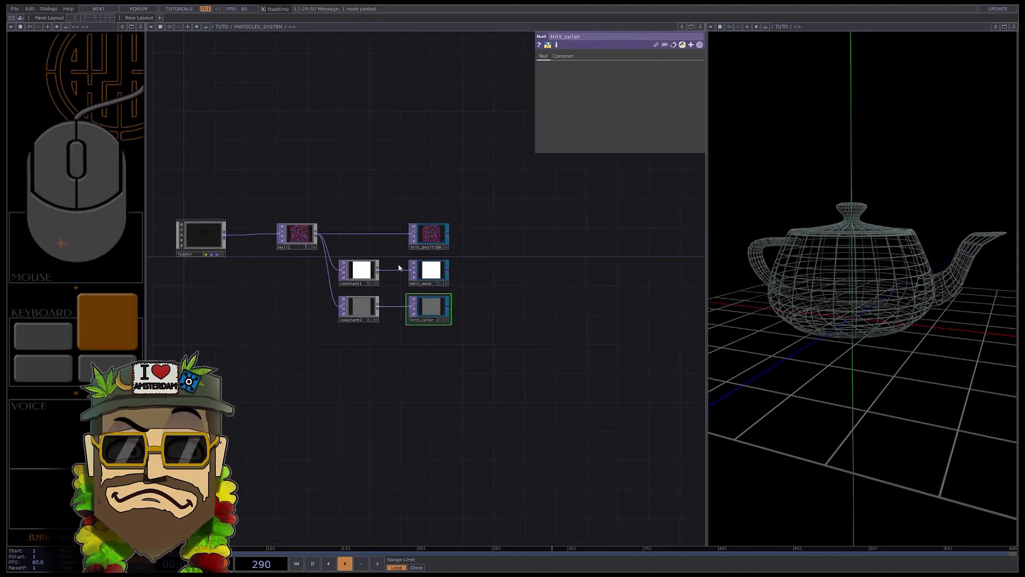
scroll(245, 320, down, 2)
scroll(463, 288, up, 2)
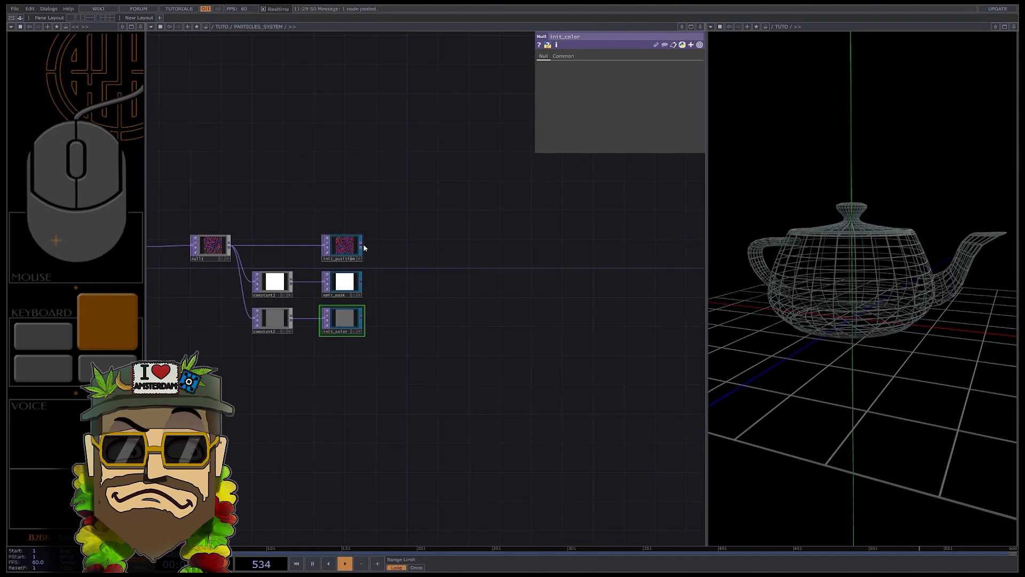
right_click(363, 246)
click(324, 211)
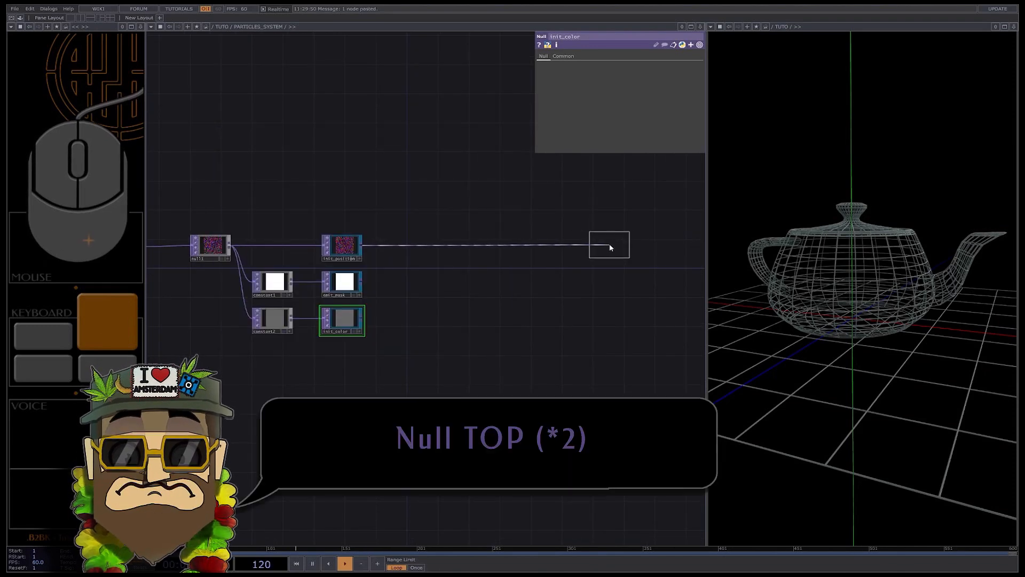
click(614, 251)
click(614, 251)
text(position)
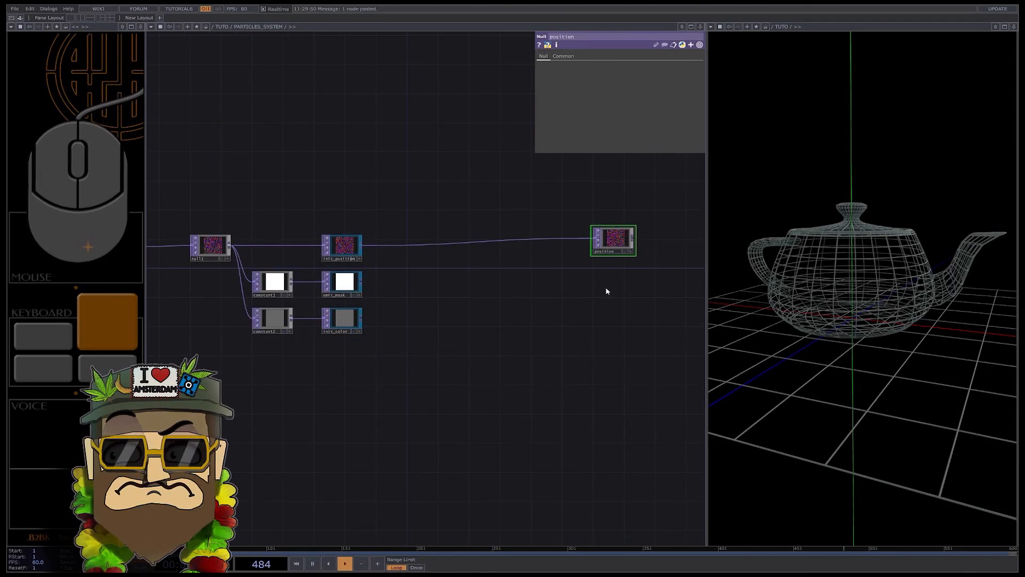
Step: Duplicate the position Null below it, connect init_color to the copy and rename it color
key(ctrl+v)
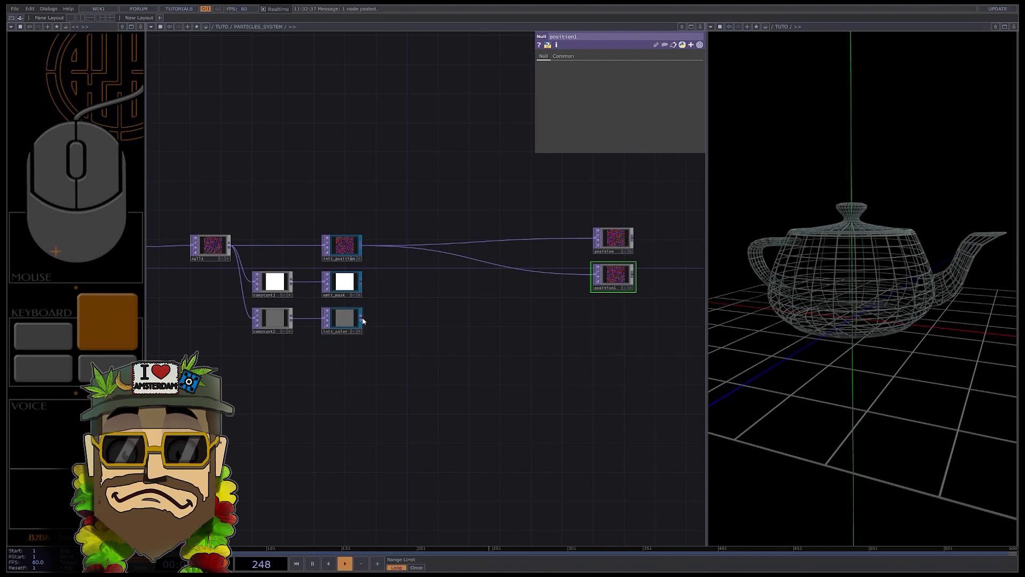
drag(362, 319, 595, 274)
drag(616, 274, 616, 311)
click(608, 324)
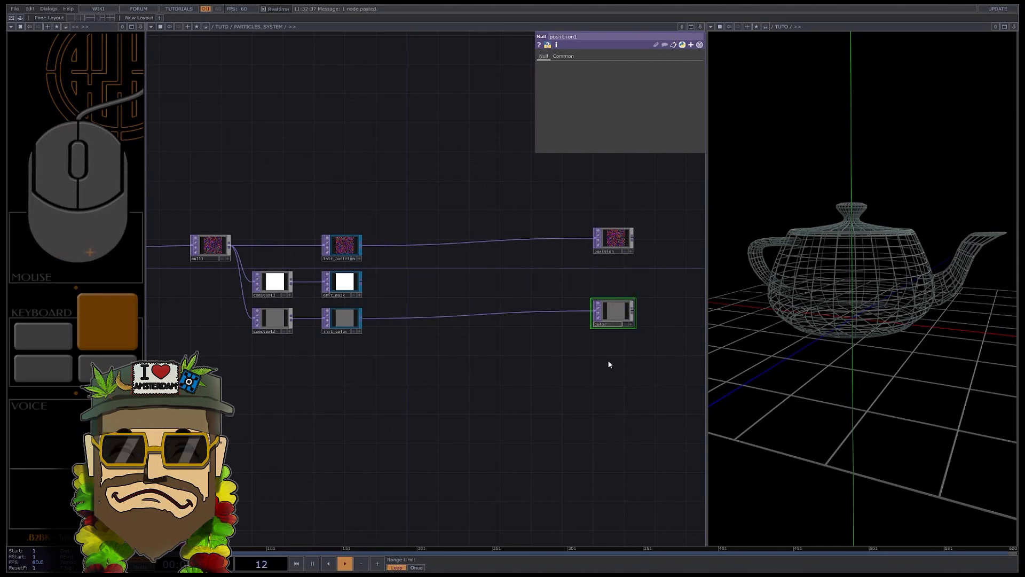
click(537, 331)
Step: Create a Geometry COMP below the color Null and delete the default torus inside it
scroll(628, 358, down, 1)
drag(629, 357, 577, 329)
scroll(577, 329, up, 1)
key(Tab)
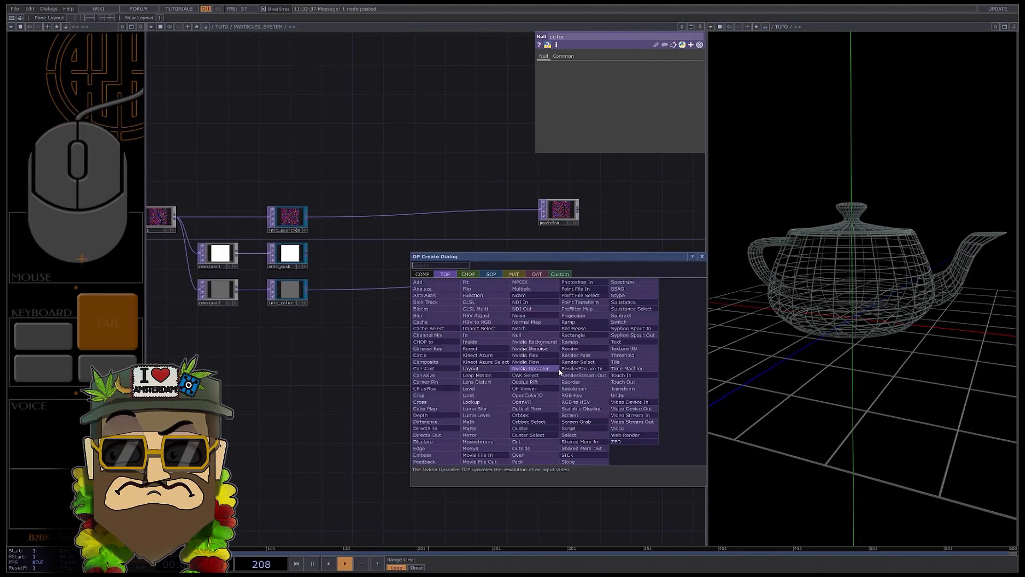
click(424, 275)
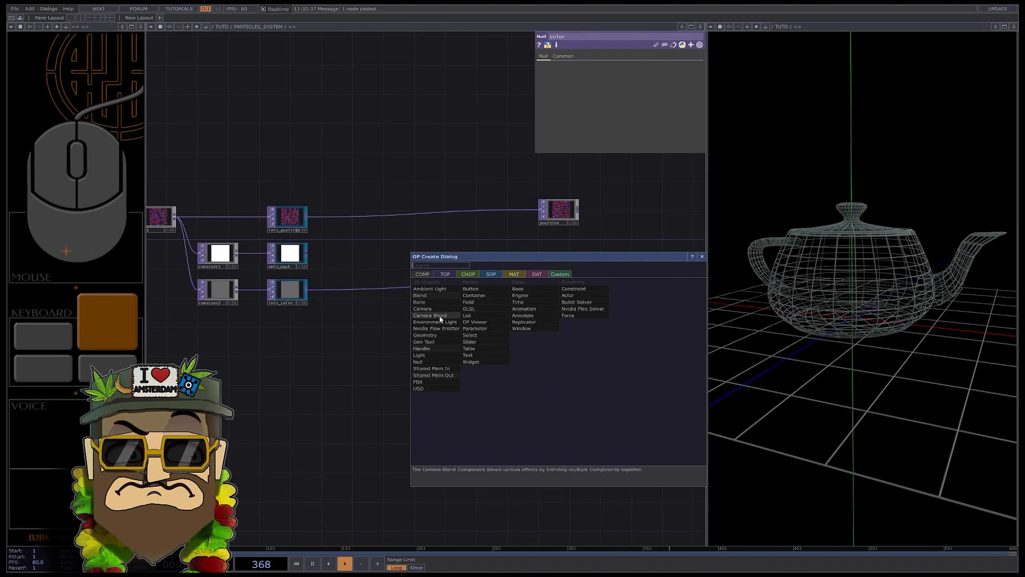
click(425, 335)
click(536, 350)
key(i)
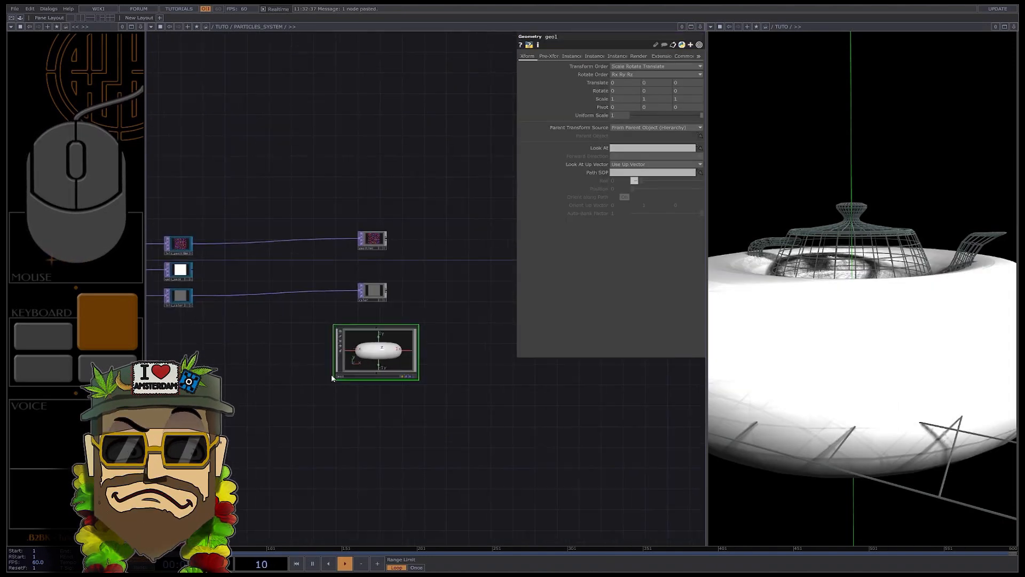
key(Delete)
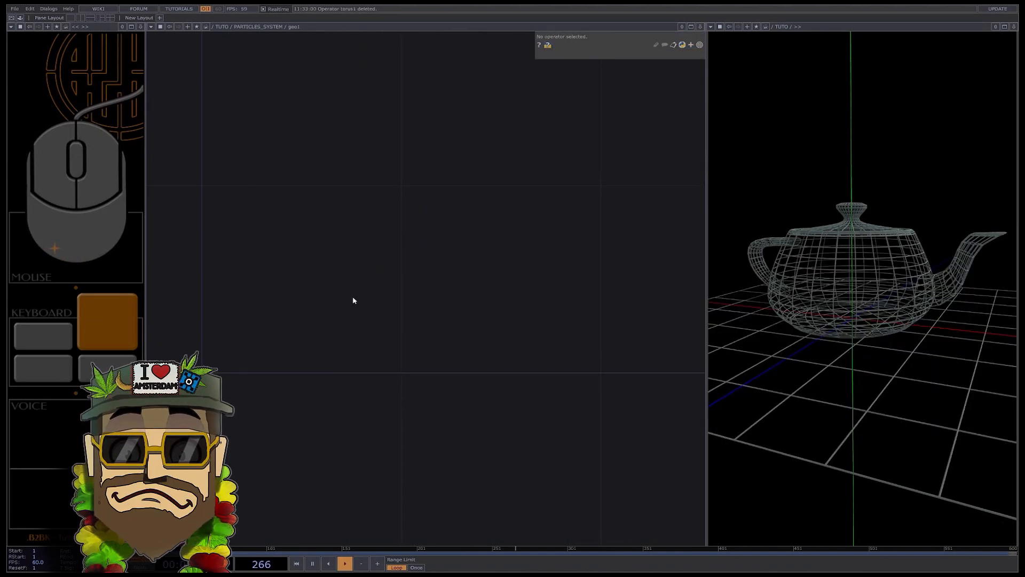
Step: Create an Add SOP inside the empty geometry network and turn on Add Points
key(Tab)
click(245, 208)
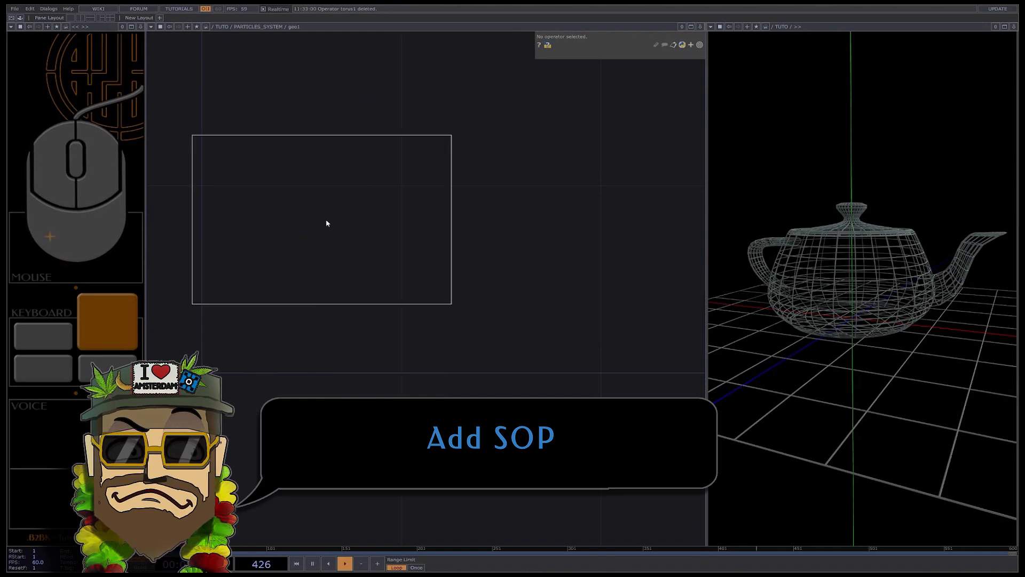
click(309, 222)
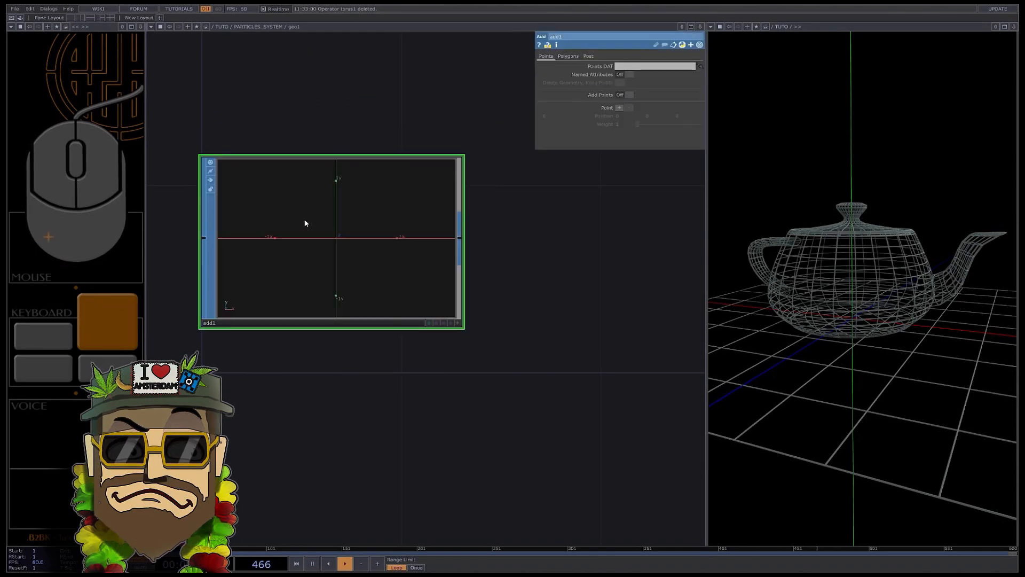
click(624, 95)
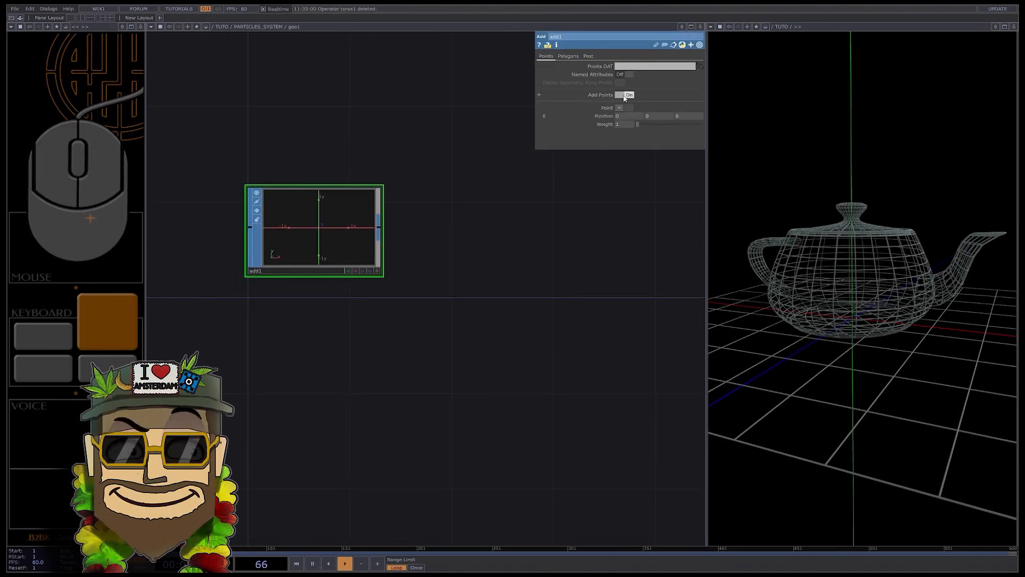
Step: Append a Convert SOP to the Add SOP and set Convert to as Particles Per Point
right_click(380, 227)
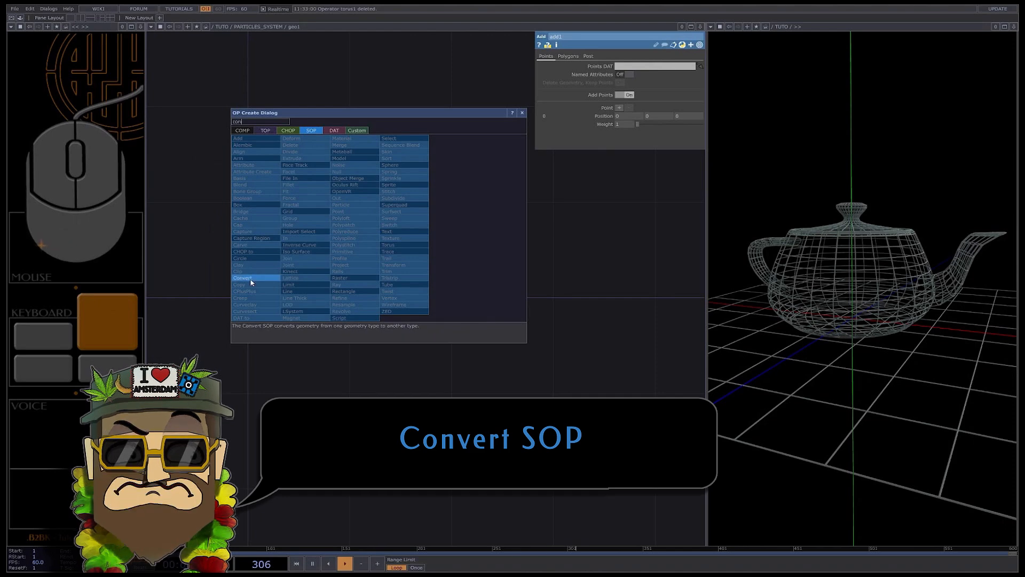
click(242, 277)
click(483, 238)
click(634, 83)
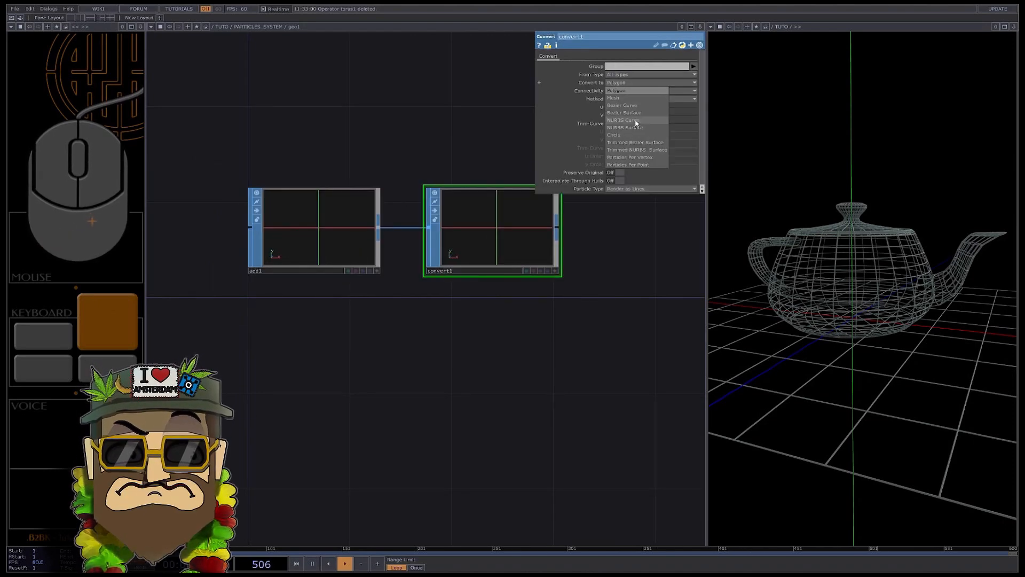
click(641, 166)
scroll(462, 238, down, 3)
Step: Append a Null SOP to the Convert SOP and turn on its render and display flags
key(Tab)
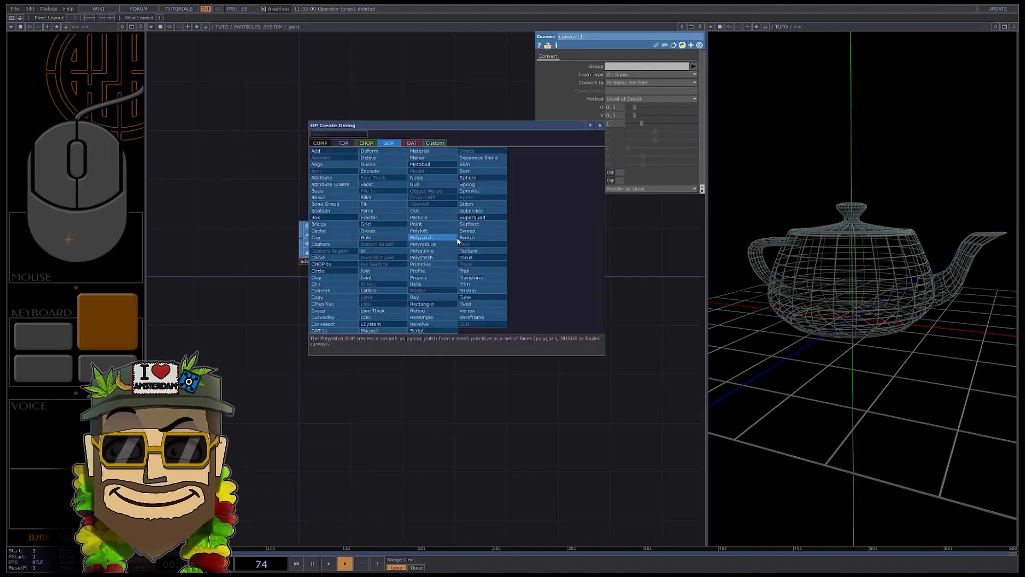
text(nu)
click(422, 185)
click(537, 244)
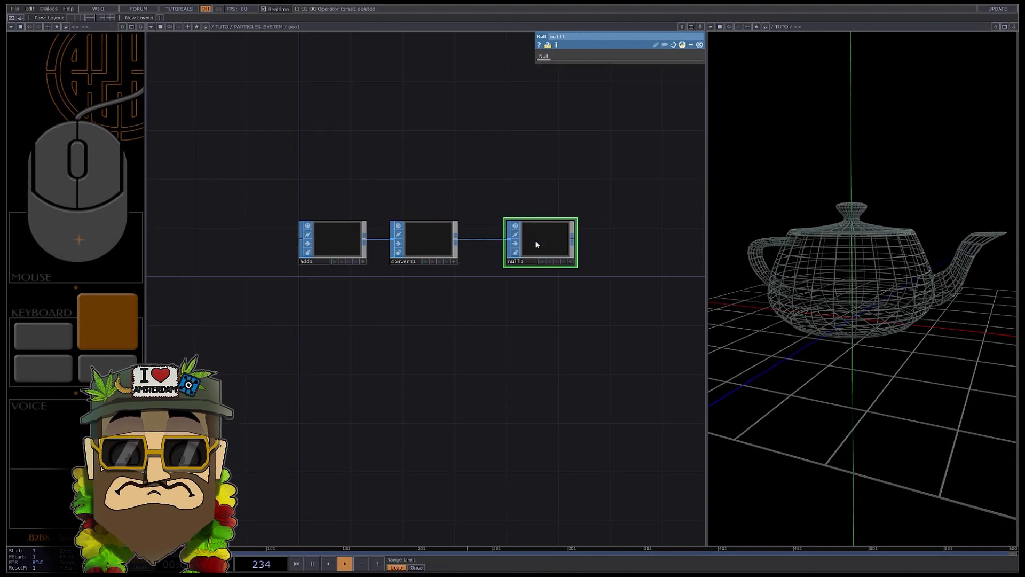
click(556, 261)
click(523, 294)
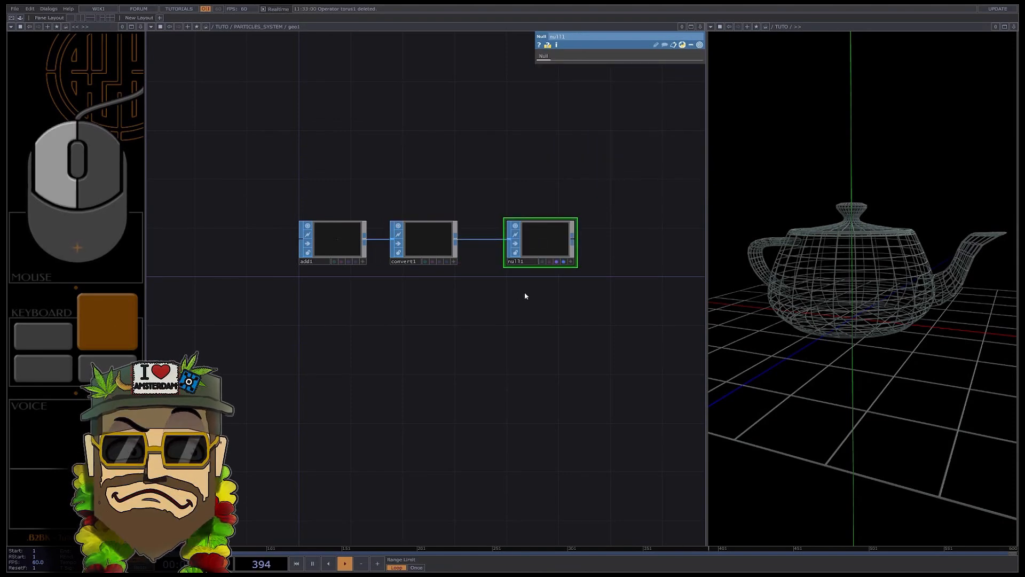
Step: Go up one level and enable instancing on geo1 with position as Translate OP, Active a, and Translate X, Y, Z as r, g, b
key(u)
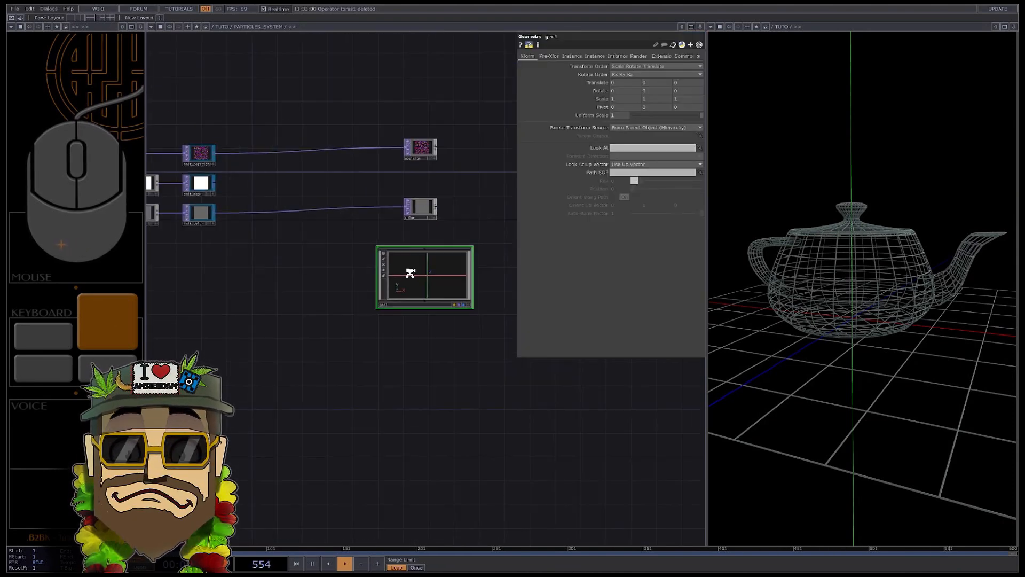
click(572, 56)
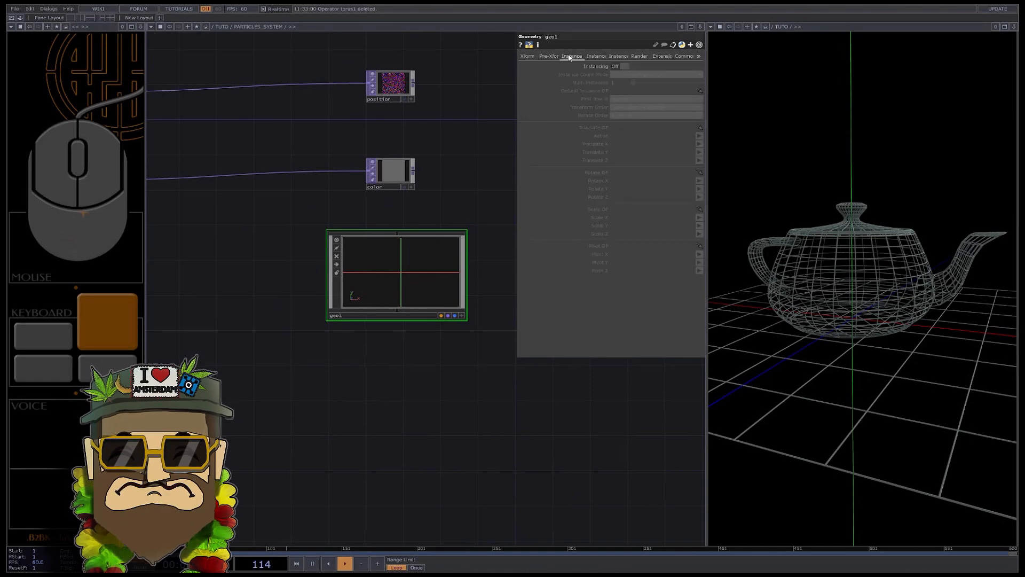
click(618, 66)
drag(392, 83, 628, 126)
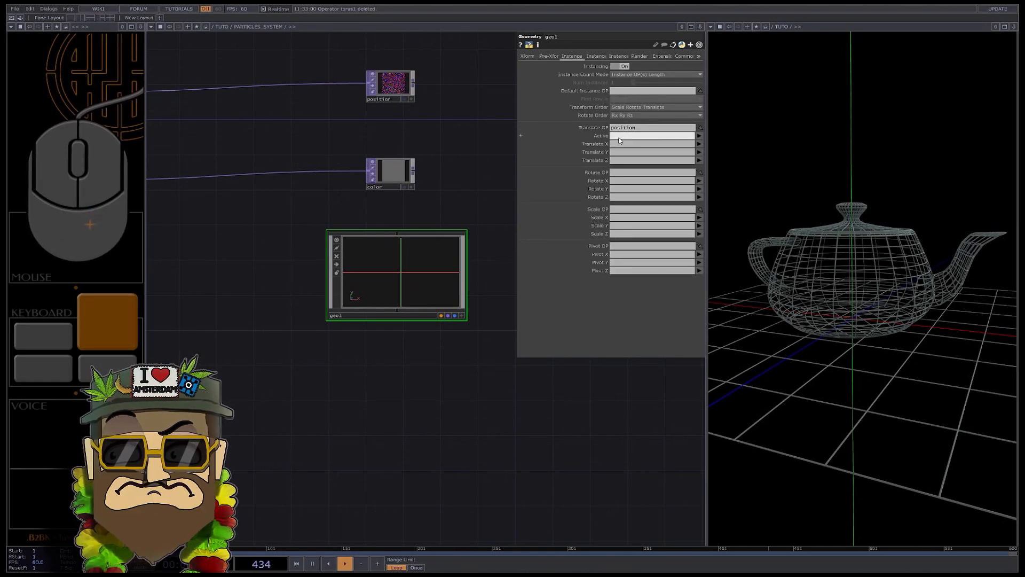
text(r)
click(617, 152)
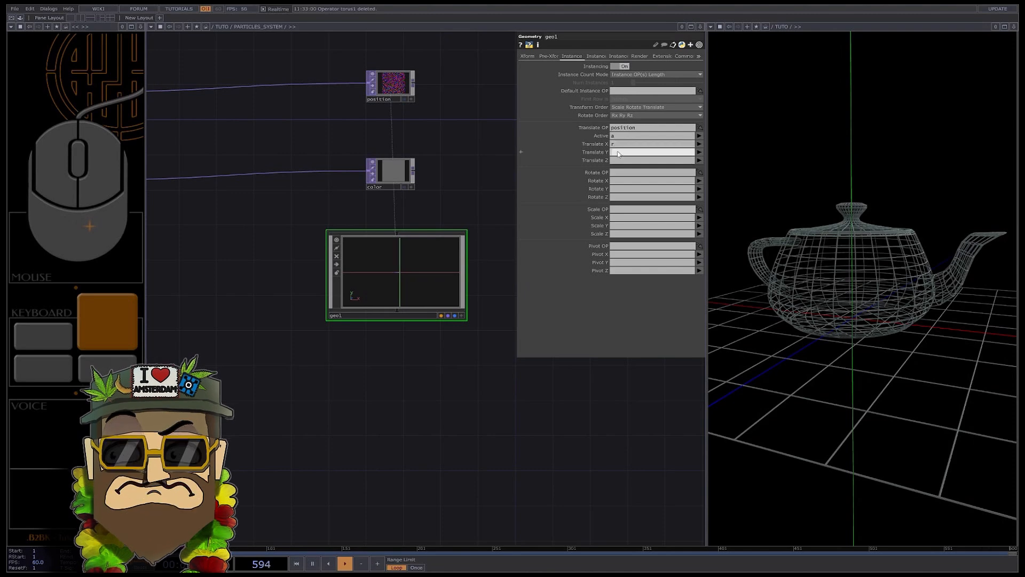
text(g)
click(618, 161)
text(b)
key(Return)
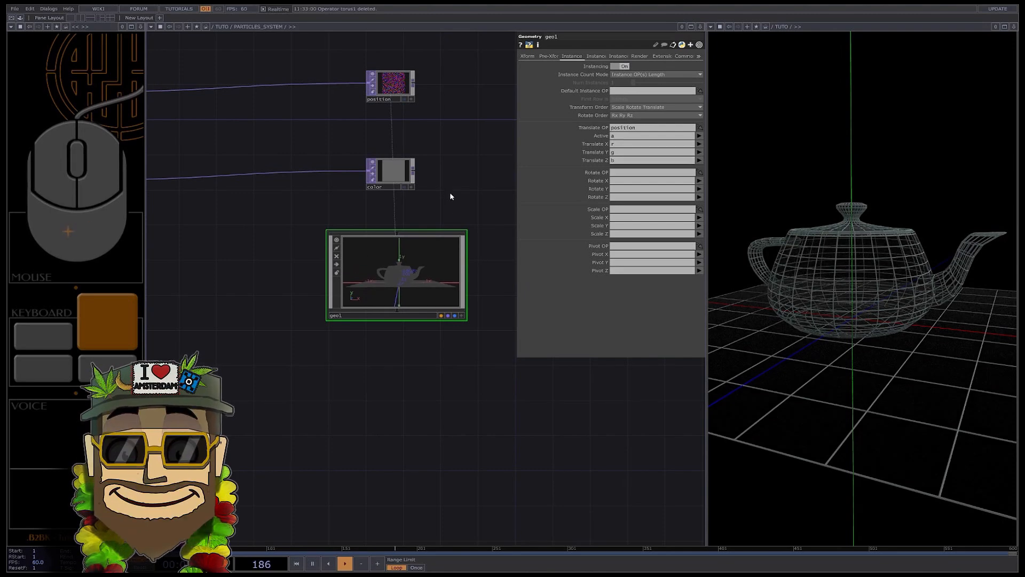
Step: Set geo1's instance Color OP to the color Null, mapping R, G and B to r, g and b
click(594, 56)
drag(393, 171, 623, 292)
click(623, 307)
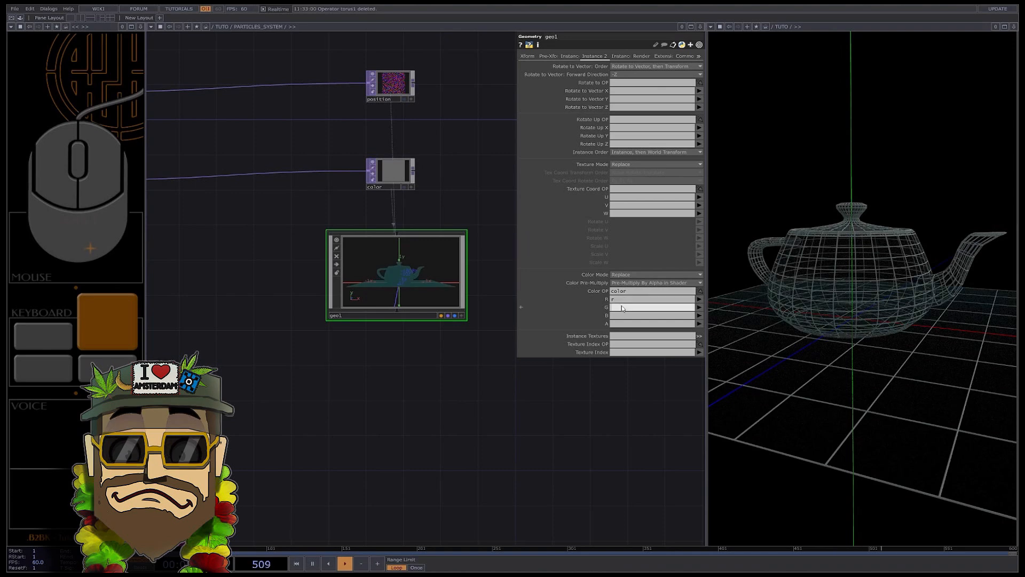
text(g)
click(619, 316)
text(b)
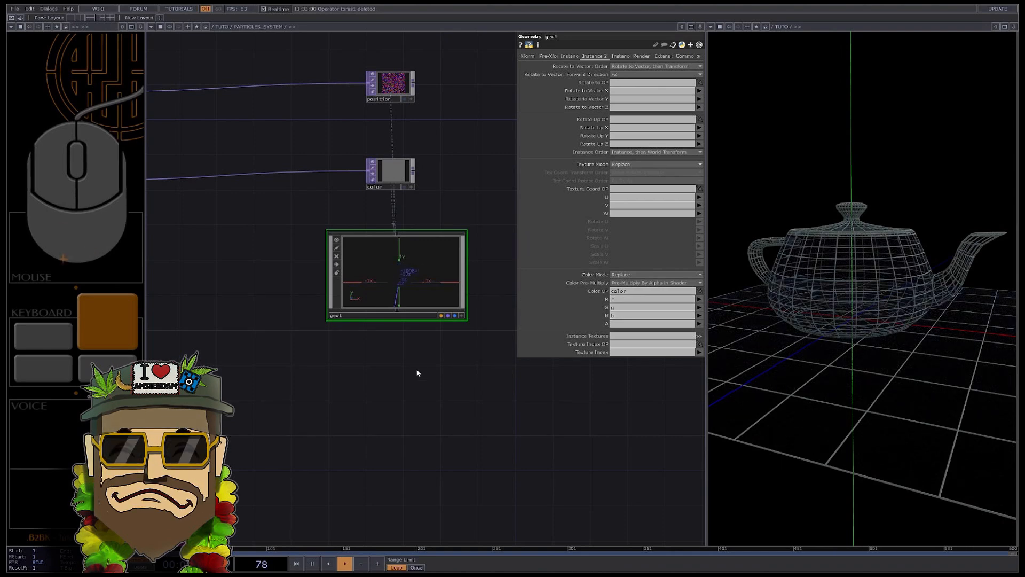
Step: Create a Line MAT below geo1 and assign it to the geometry
double_click(417, 372)
text(li)
click(374, 275)
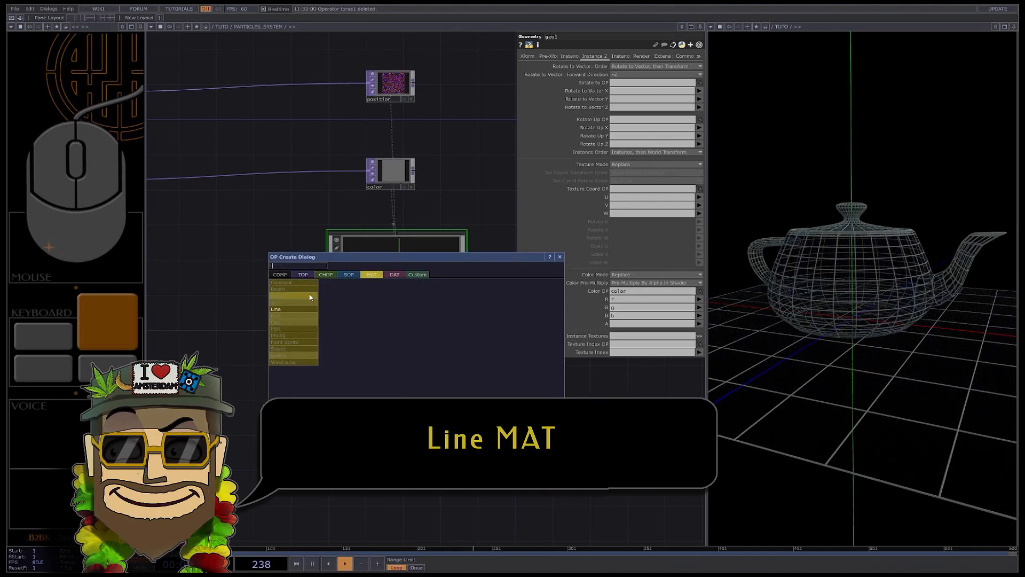
click(291, 309)
click(389, 362)
drag(393, 356, 406, 274)
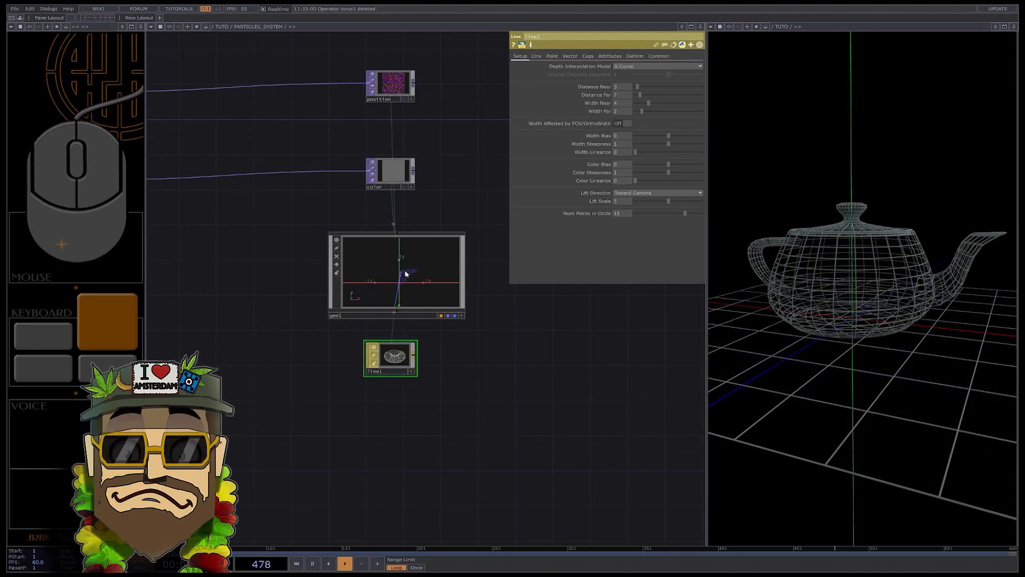
Step: Turn on Draw Points in the Line MAT and set the Point Size Multiplier to 1.12
click(537, 56)
click(552, 56)
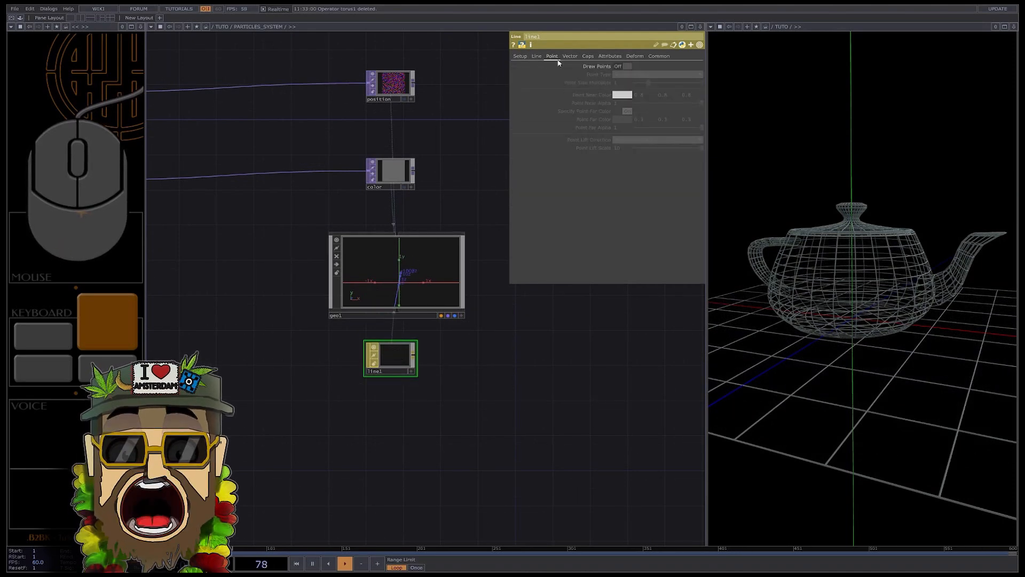
click(618, 66)
drag(650, 82, 651, 84)
click(394, 356)
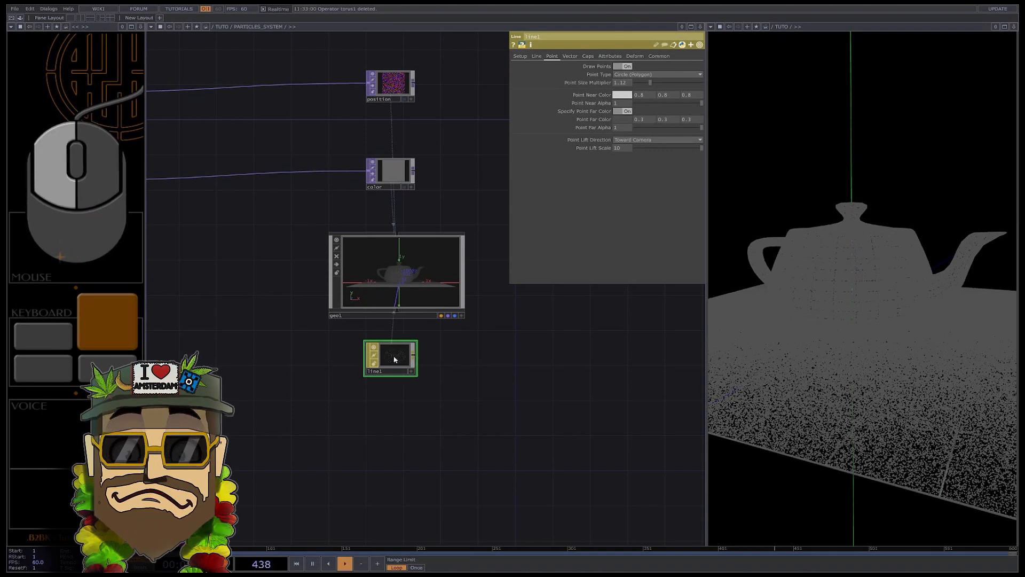
Step: Insert a Null TOP on the connection between init_position and position
scroll(517, 333, down, 4)
scroll(365, 231, up, 2)
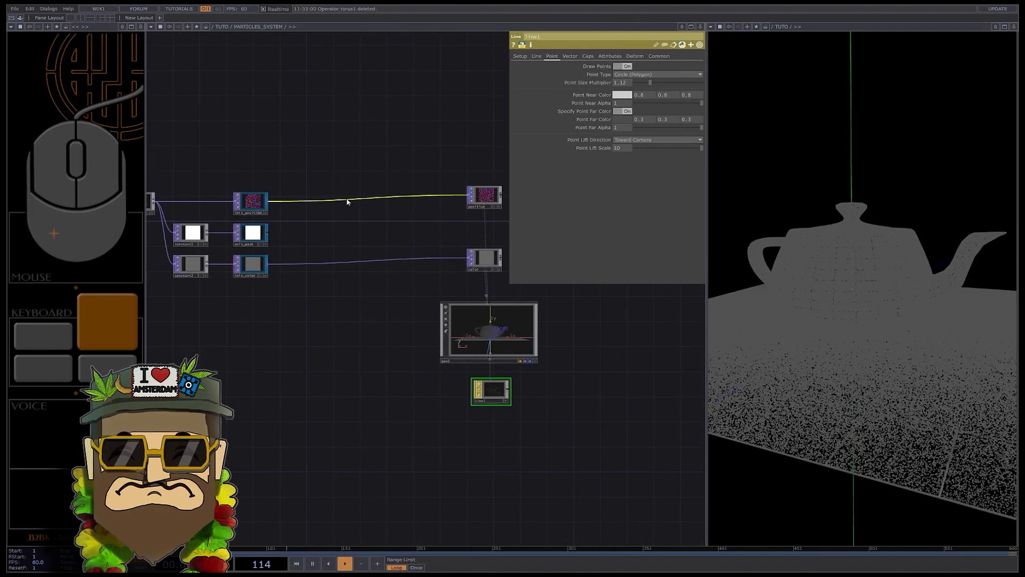
click(370, 191)
text(null)
key(Return)
Step: Duplicate the new Null twice, wiring one copy after emit_mask and inserting the other between init_color and color
key(ctrl+c)
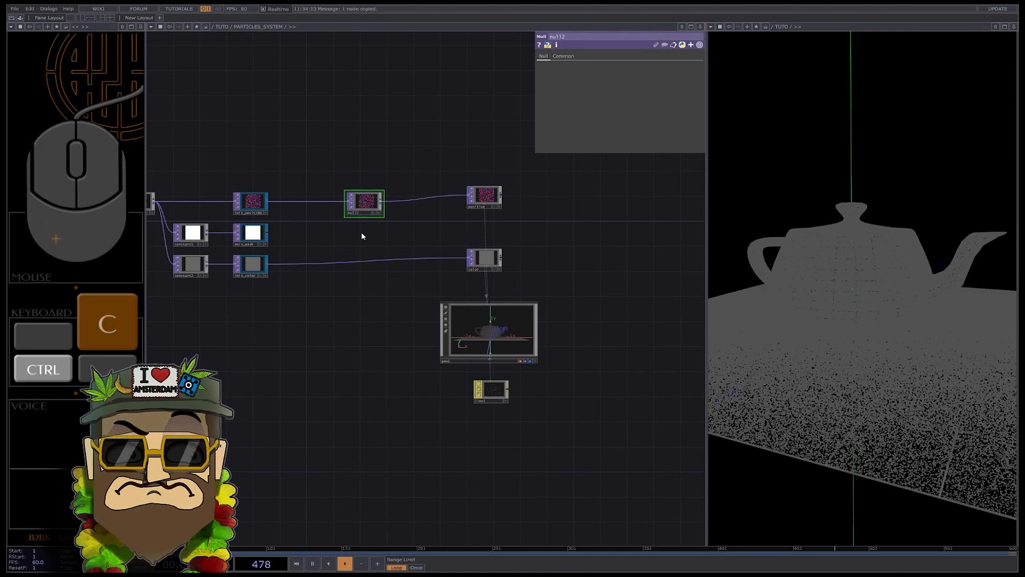
key(ctrl+v)
drag(328, 233, 348, 233)
key(ctrl+c)
key(ctrl+v)
drag(267, 265, 468, 258)
Step: Collapse the three aligned Nulls into a Base COMP, rename it PARTICLES and go inside it
right_drag(398, 292, 338, 193)
right_click(398, 168)
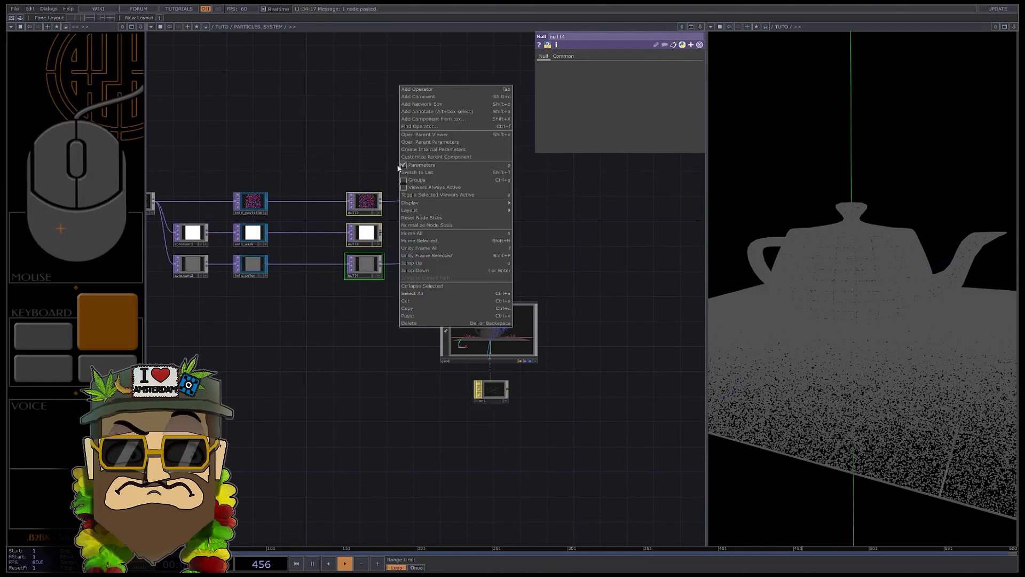
click(437, 286)
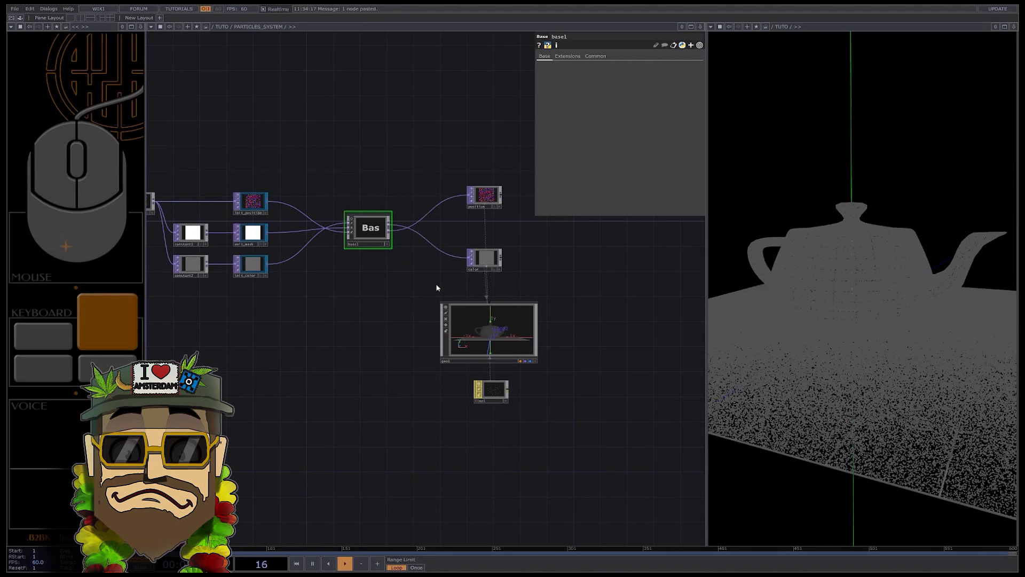
scroll(369, 246, up, 2)
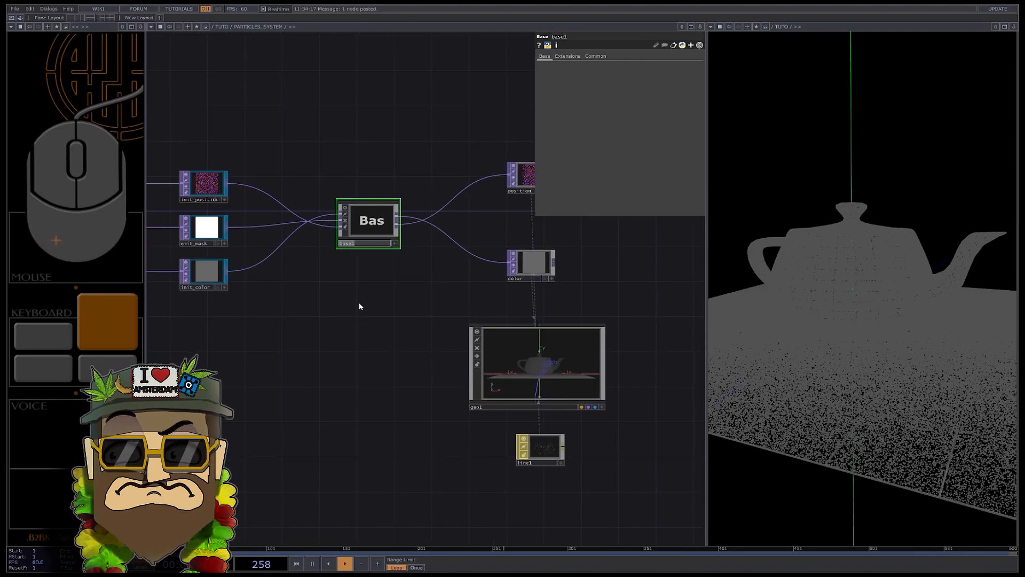
key(Return)
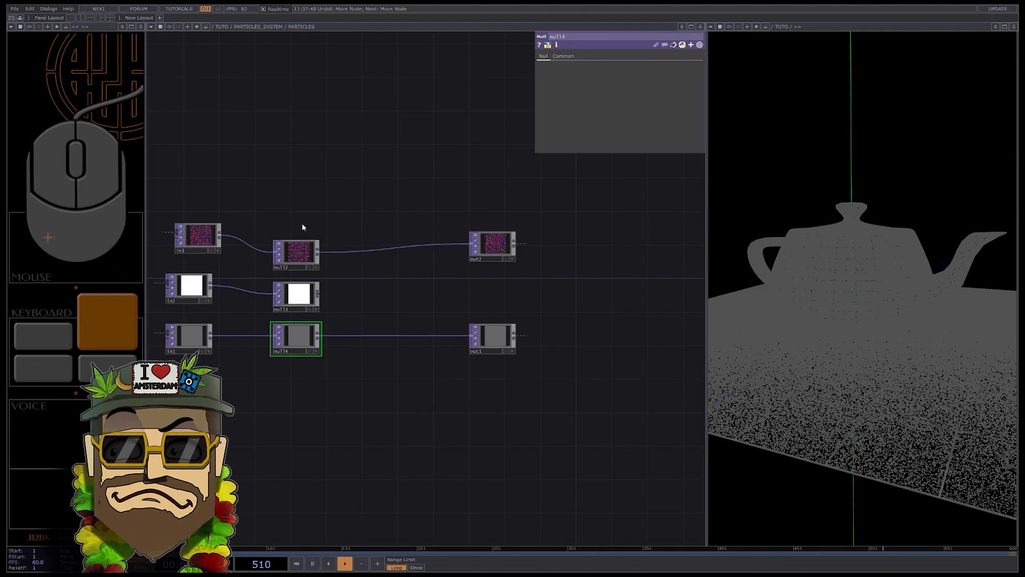
Step: Collapse the position and emission mask Nulls into a Base COMP and rename it LOOP
right_drag(258, 207, 358, 308)
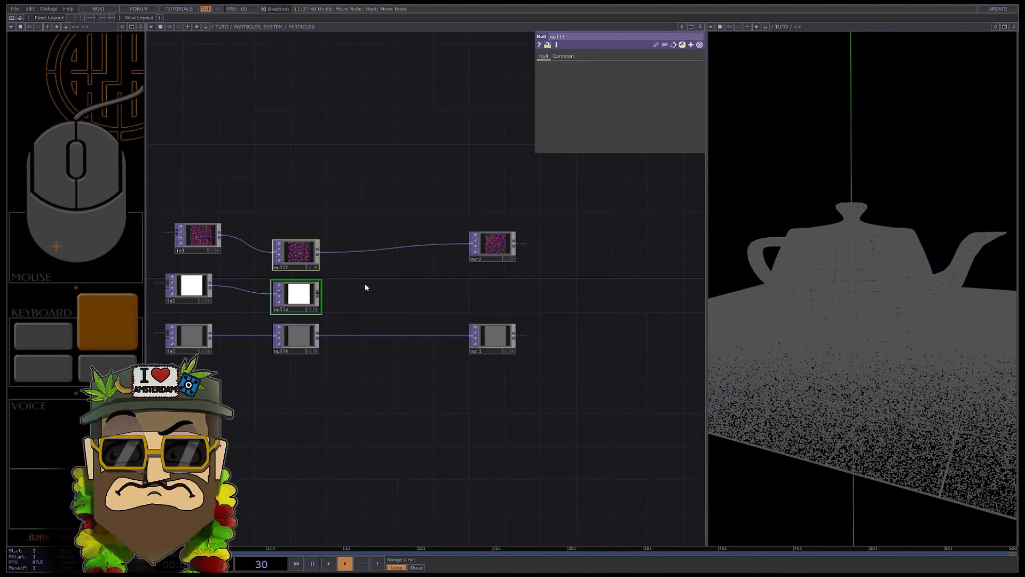
right_click(366, 288)
click(403, 405)
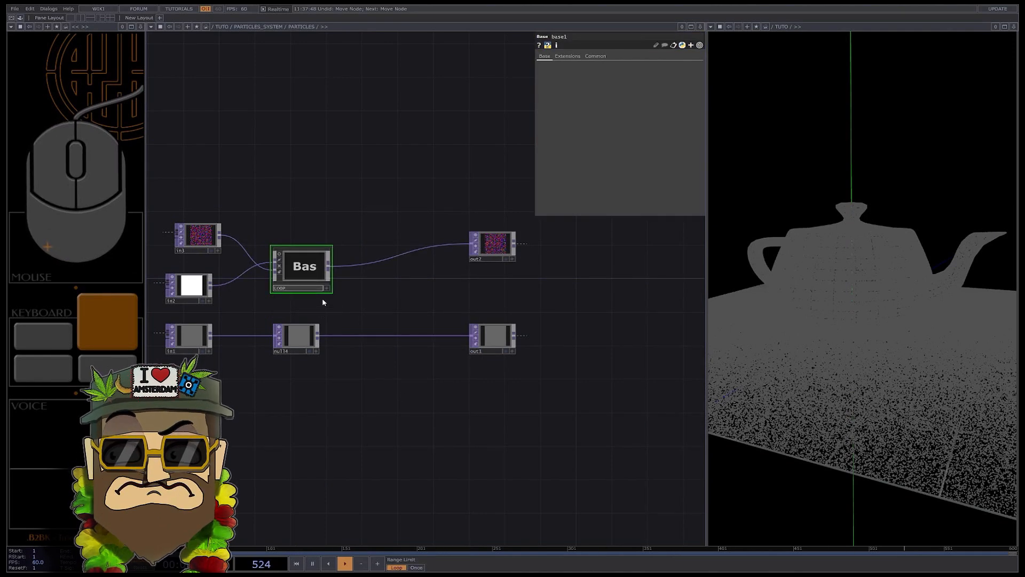
Step: Move the color Null and out2 further right, and insert a Null TOP between LOOP and out2
drag(296, 336, 385, 336)
drag(493, 244, 537, 243)
right_click(395, 262)
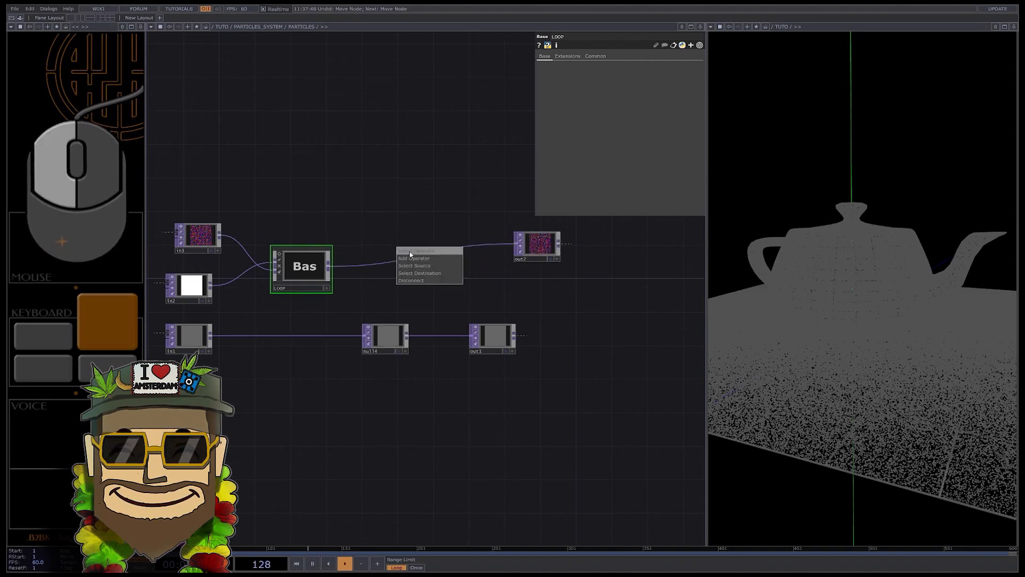
click(409, 251)
text(nu)
click(374, 218)
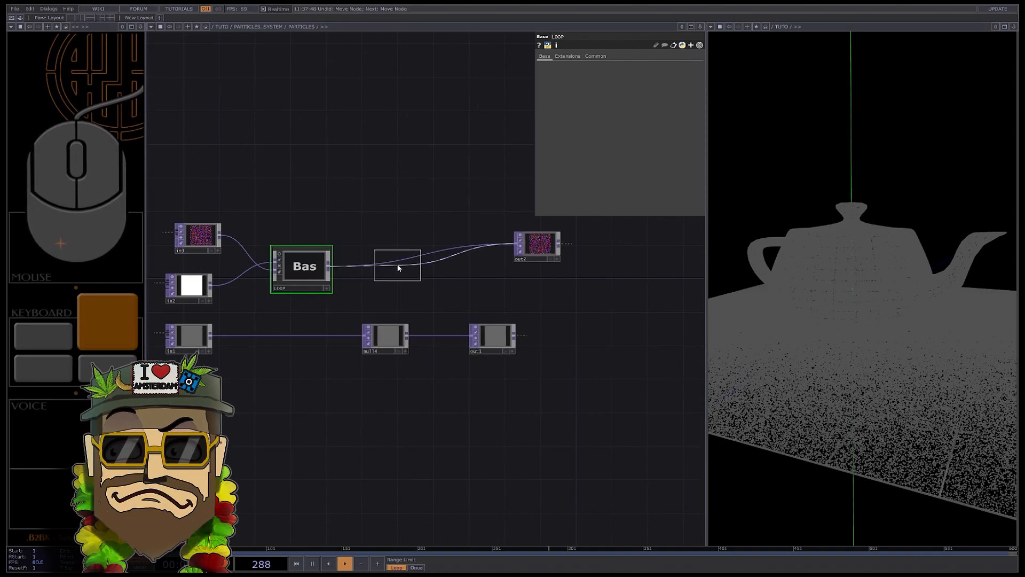
click(395, 263)
Step: Collapse the Null after LOOP and the color Null into a Base COMP named FORCES, and space the Out operators further right
right_click(430, 324)
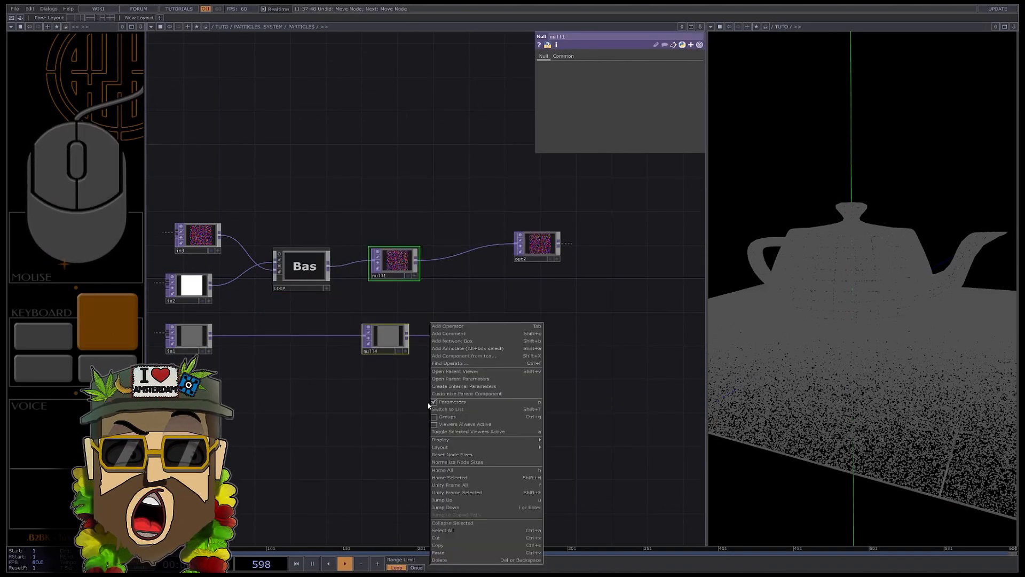
click(468, 523)
drag(401, 293, 404, 307)
drag(496, 334, 568, 344)
drag(539, 246, 592, 254)
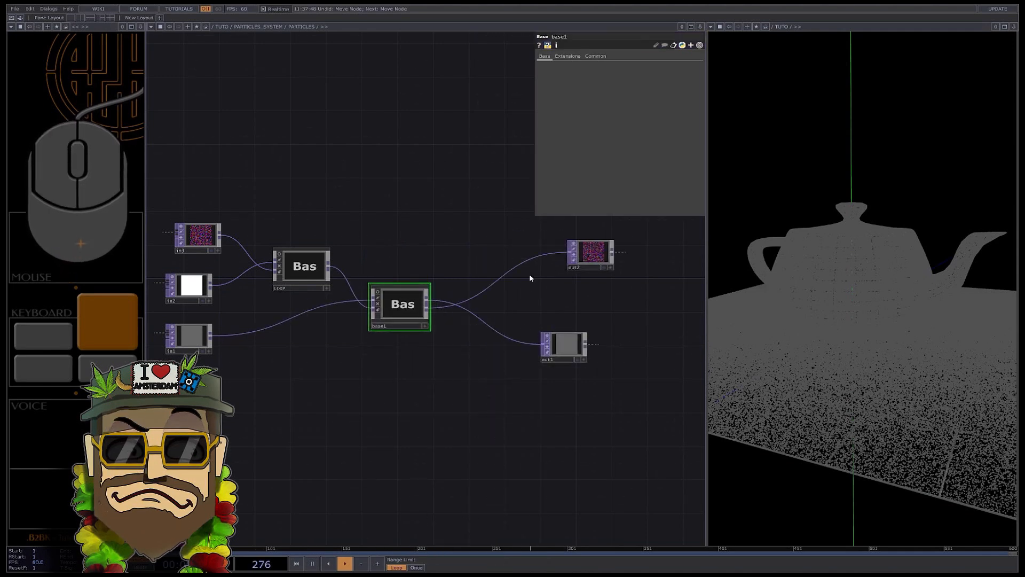
click(394, 327)
text(FORCES)
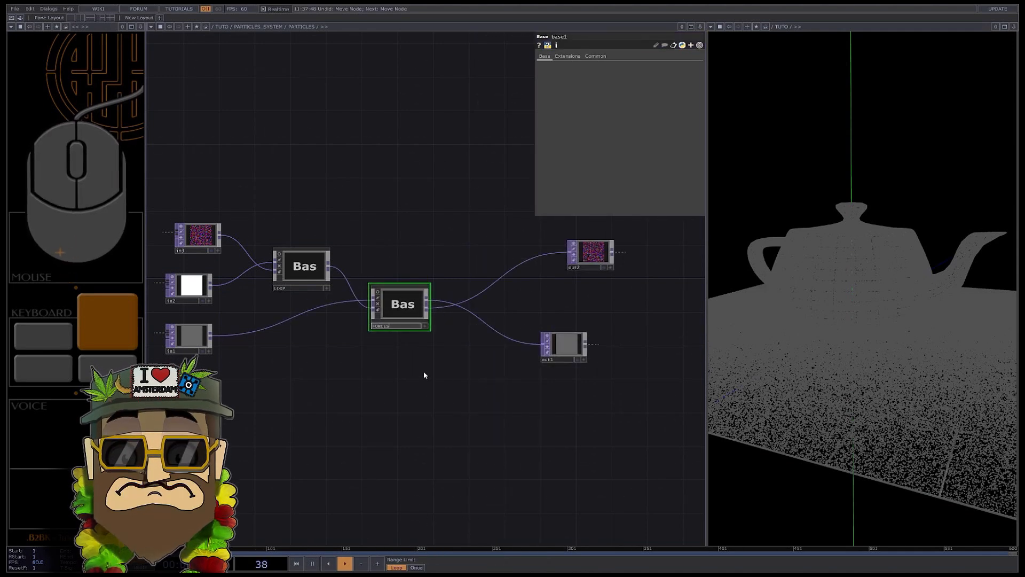
key(ctrl+z)
Step: Insert a Null TOP between FORCES and out2 and rename it end_loop
drag(436, 254, 493, 262)
key(p)
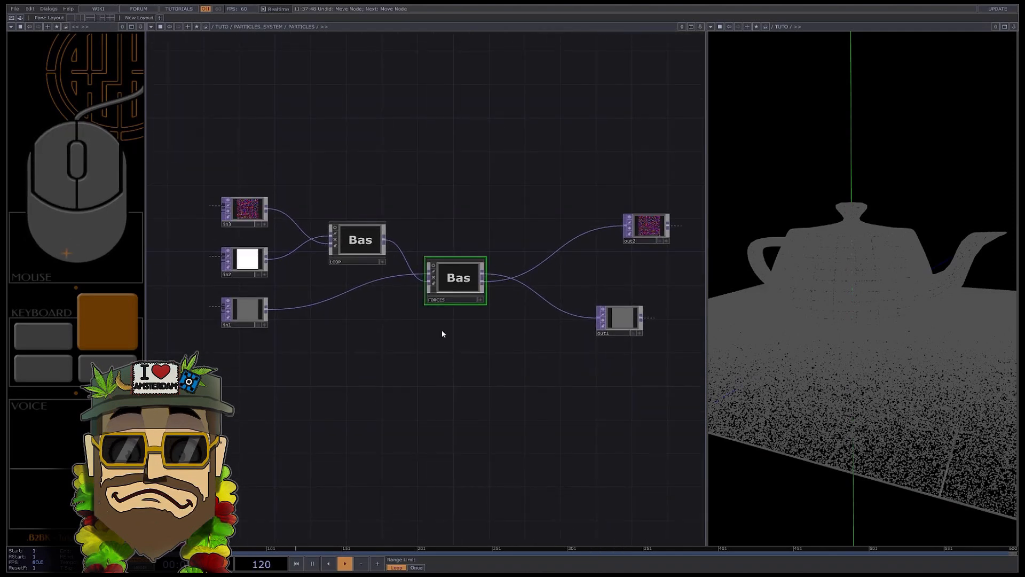
right_click(537, 269)
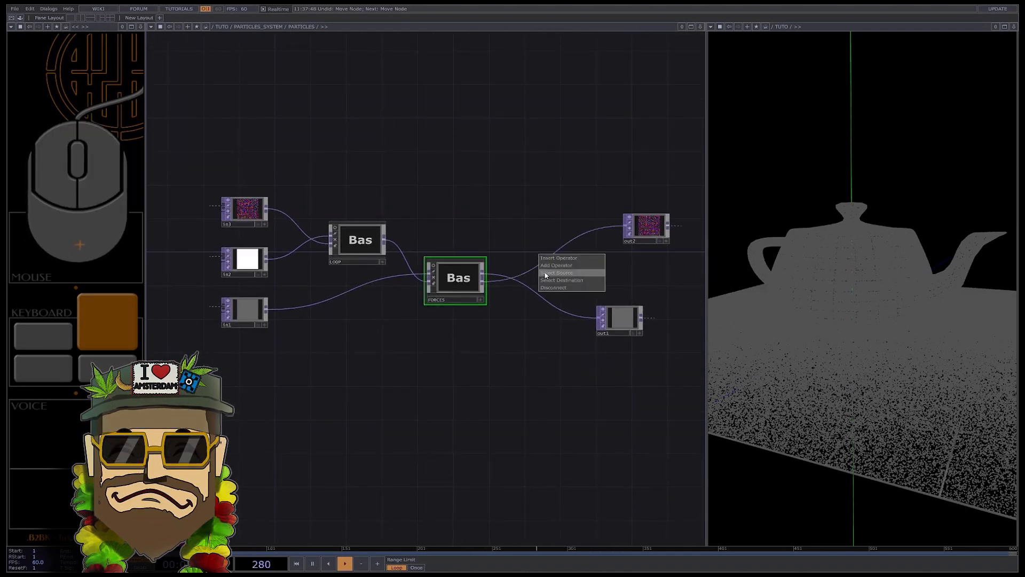
click(556, 258)
text(nu)
click(532, 227)
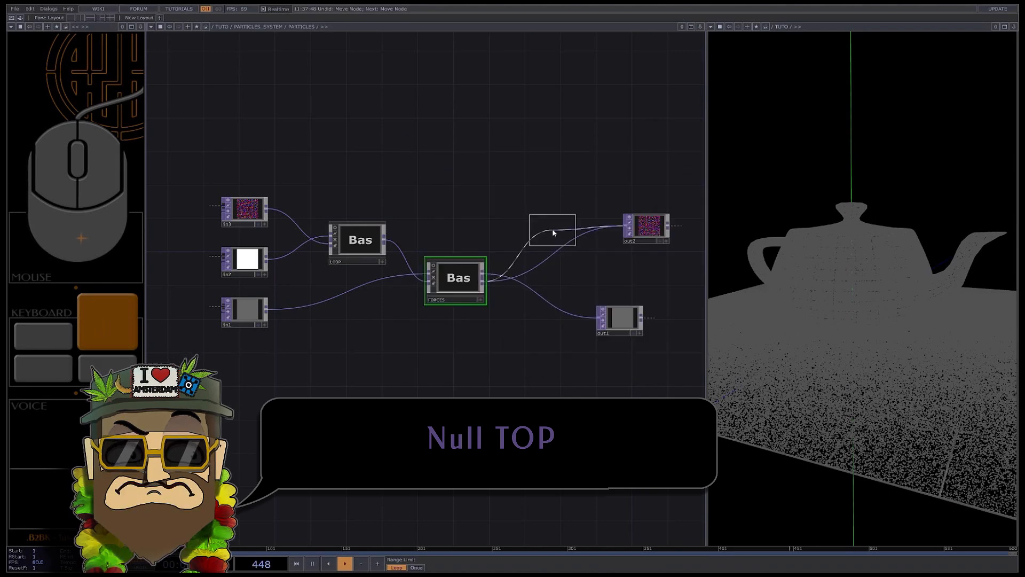
click(552, 231)
scroll(541, 254, up, 2)
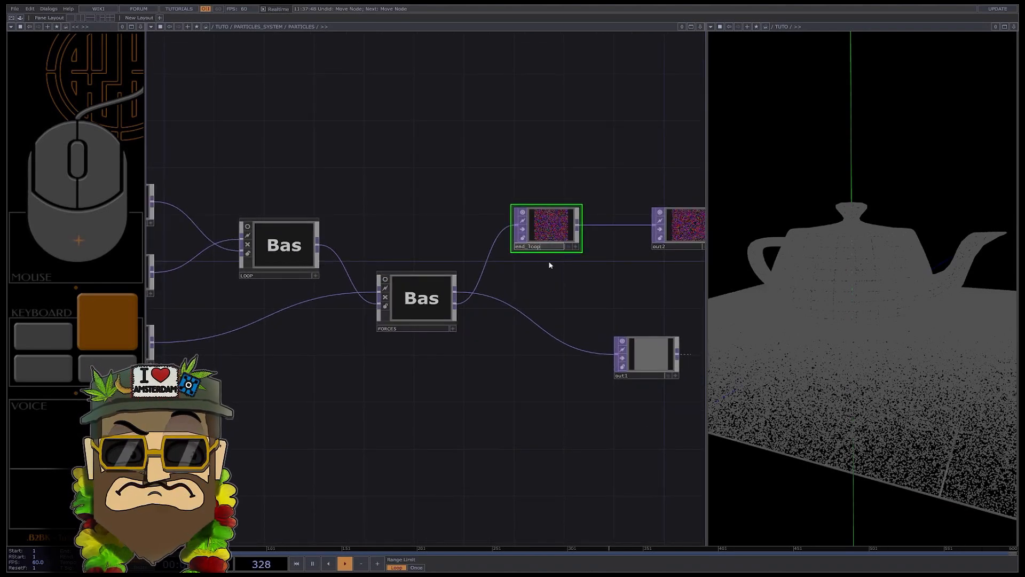
Step: Inside LOOP, replace the Null after in2 with a Feedback TOP wired between in2 and out1
scroll(529, 227, down, 2)
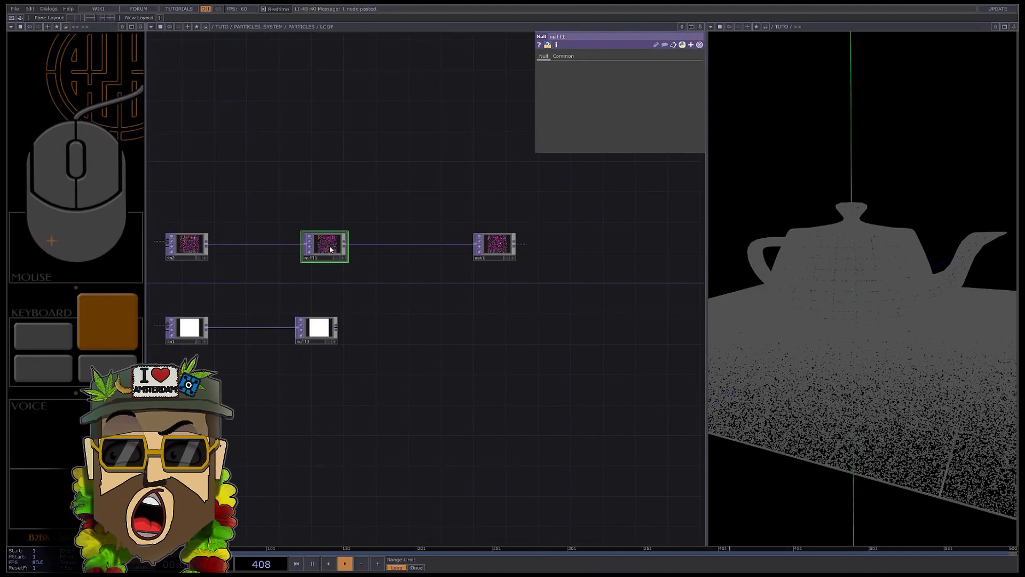
key(Delete)
key(Tab)
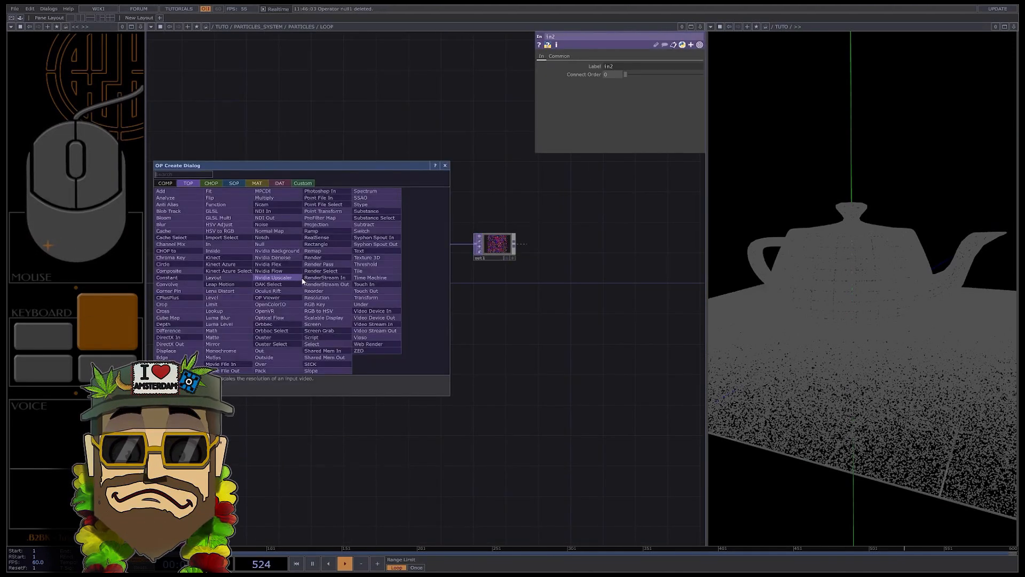
text(fe)
key(Return)
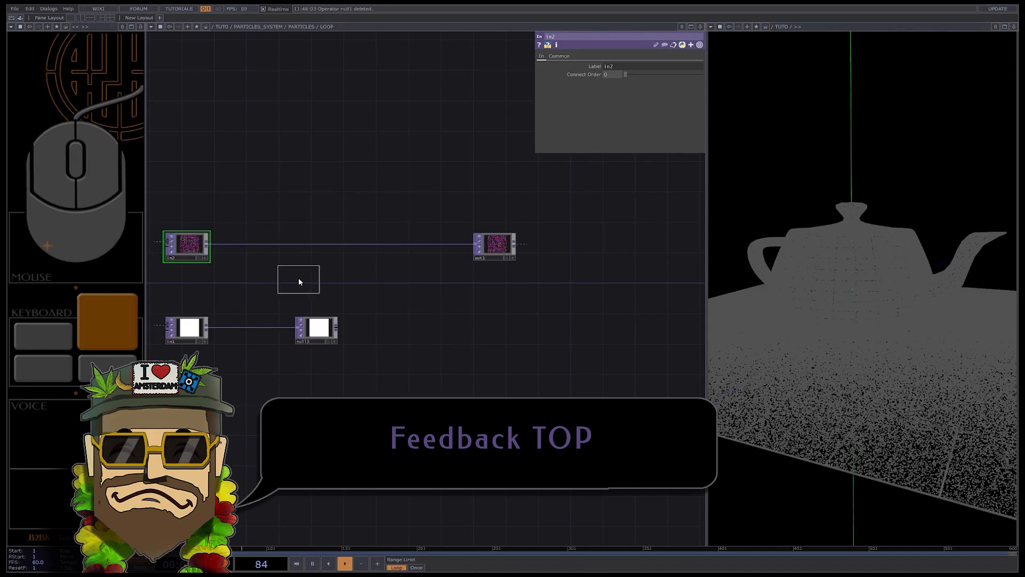
click(317, 275)
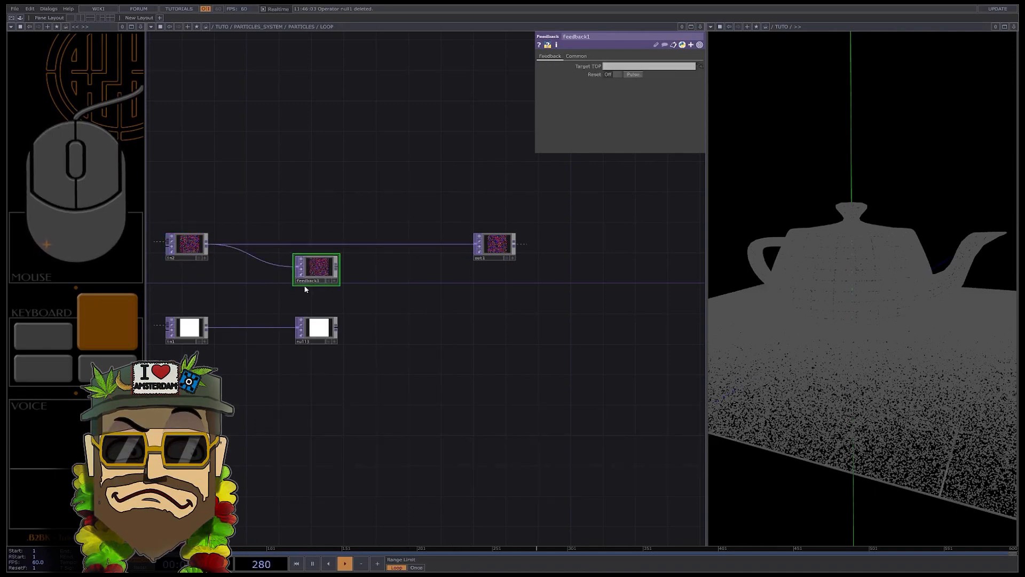
click(377, 247)
Step: Add a Keyboard In CHOP above the Feedback TOP and set its key to 0
key(Tab)
text(ke)
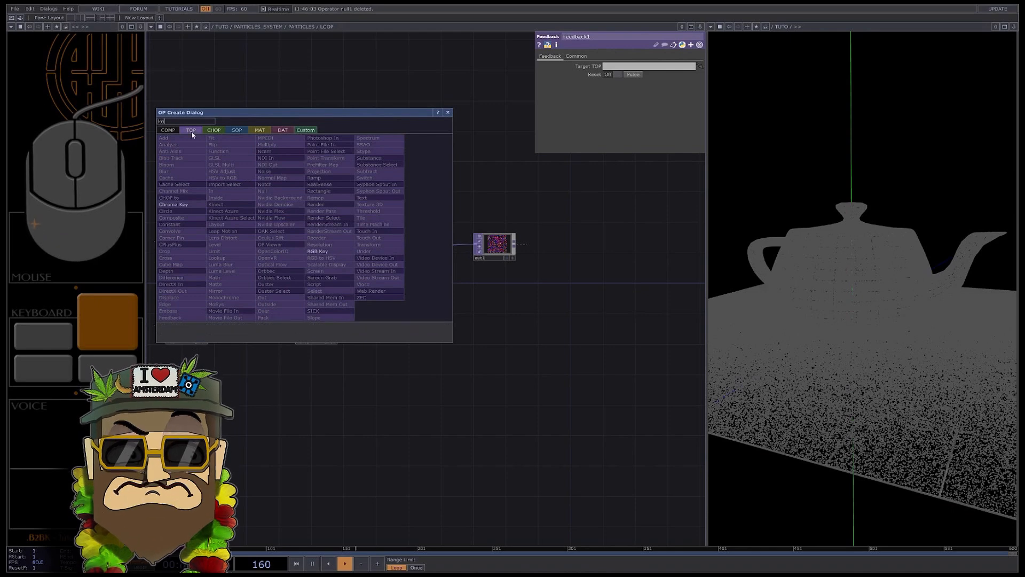
click(213, 130)
text(y)
key(Return)
click(317, 208)
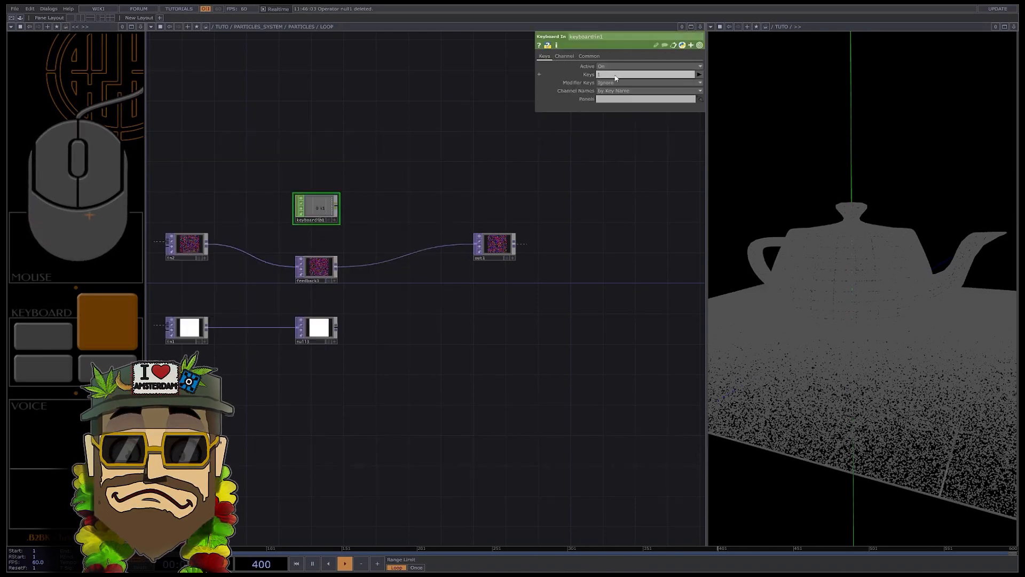
Step: Export the Keyboard In k0 channel to the Feedback TOP's Reset Pulse parameter
click(318, 266)
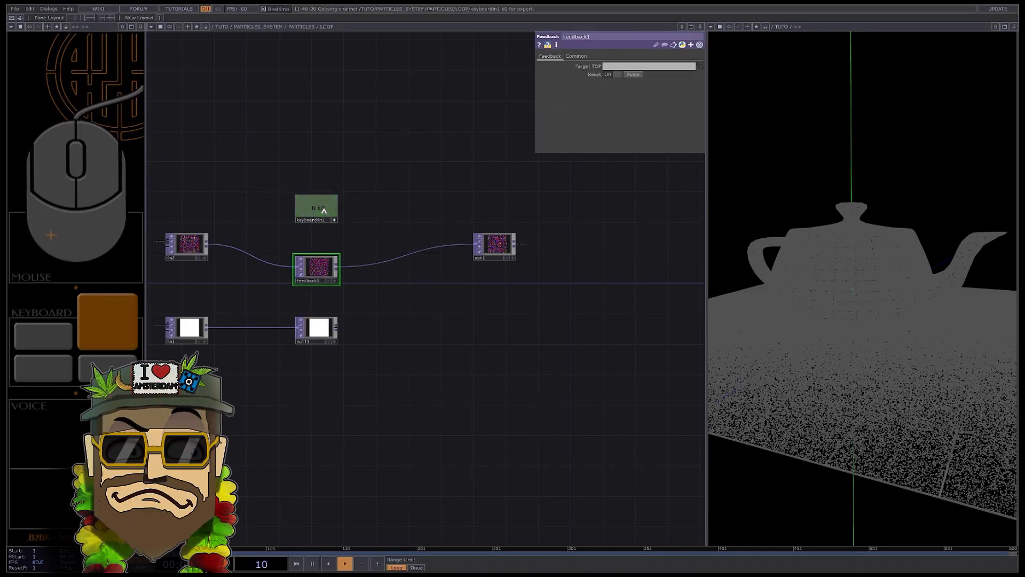
drag(323, 210, 633, 75)
click(640, 76)
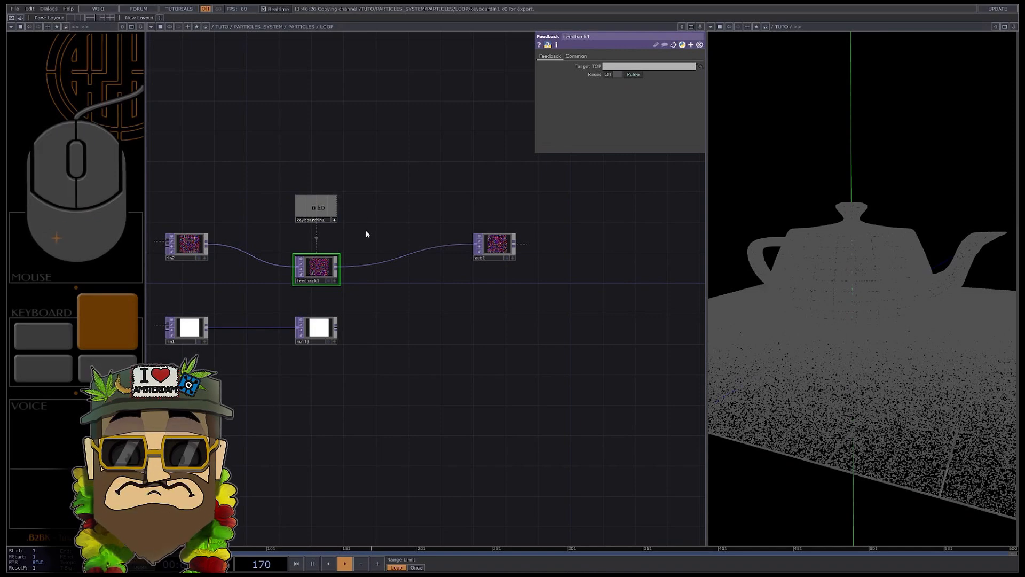
Step: Split the network pane, assign end_loop as the Feedback TOP's Target TOP, and close the extra pane
click(700, 27)
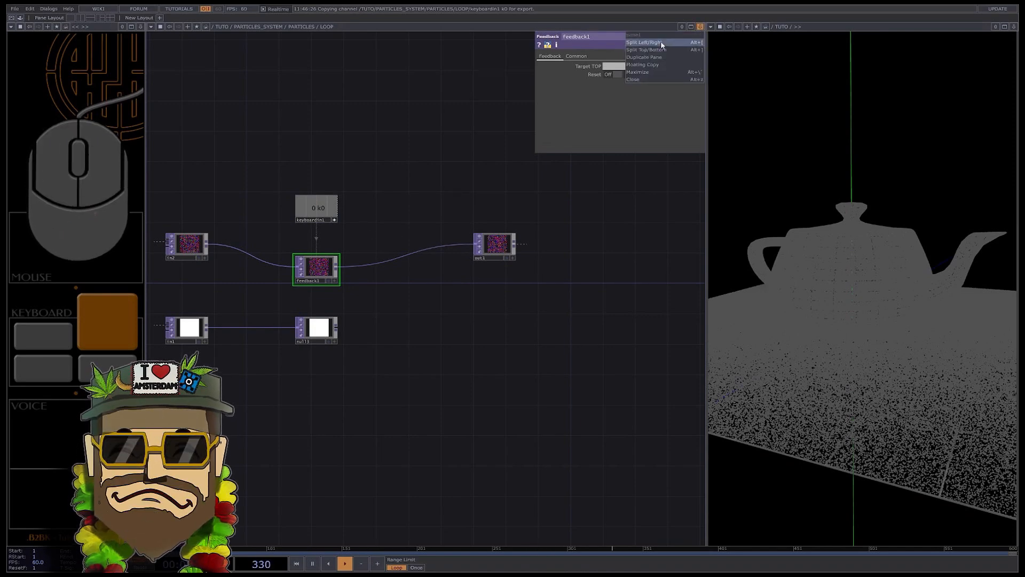
click(646, 49)
scroll(371, 347, down, 5)
scroll(432, 357, up, 6)
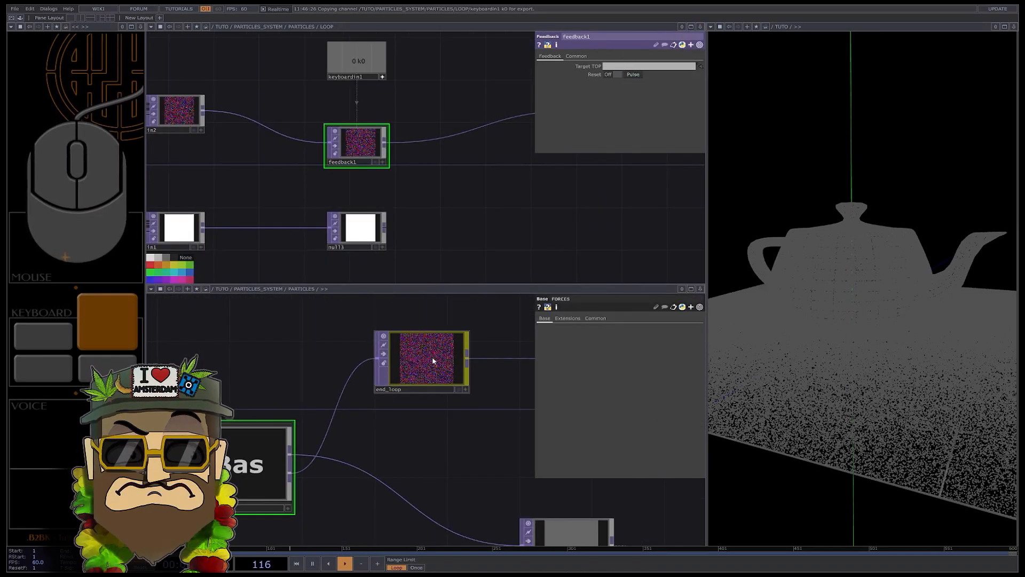
drag(431, 357, 359, 143)
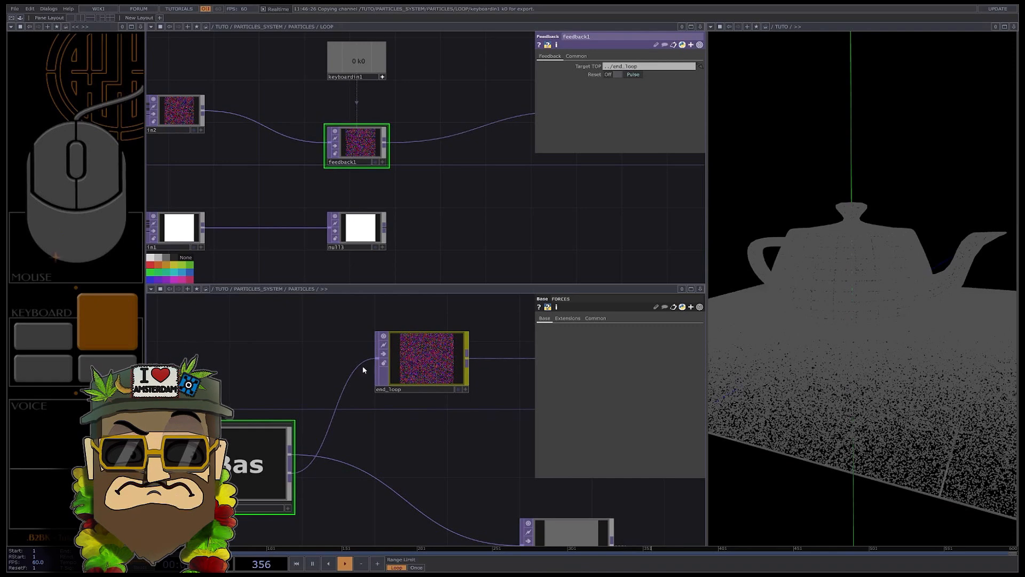
click(701, 289)
click(649, 334)
Step: Go inside the FORCES component and delete both Null TOPs between the In and Out operators
scroll(438, 309, down, 4)
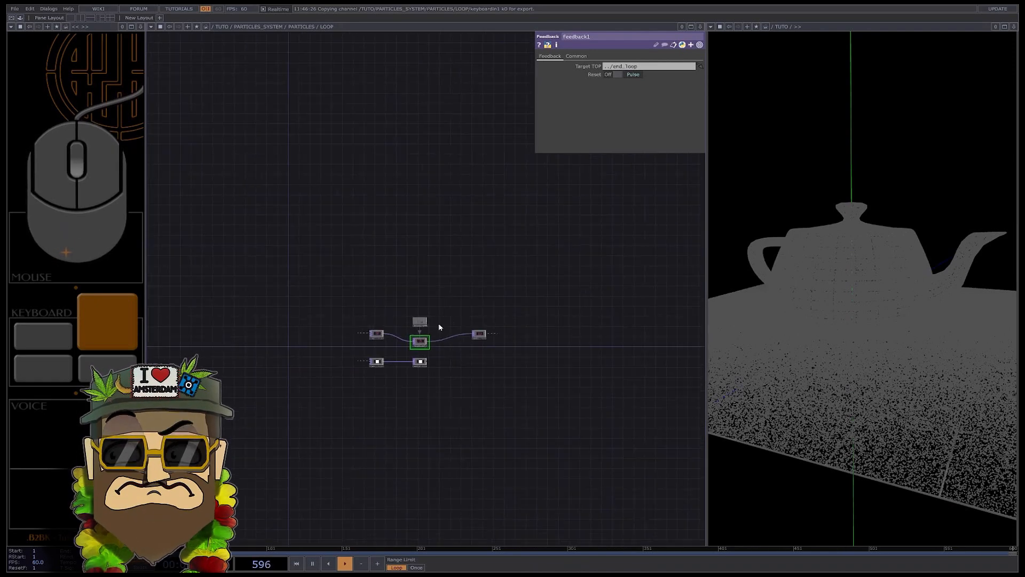
scroll(439, 326, down, 6)
scroll(453, 337, up, 3)
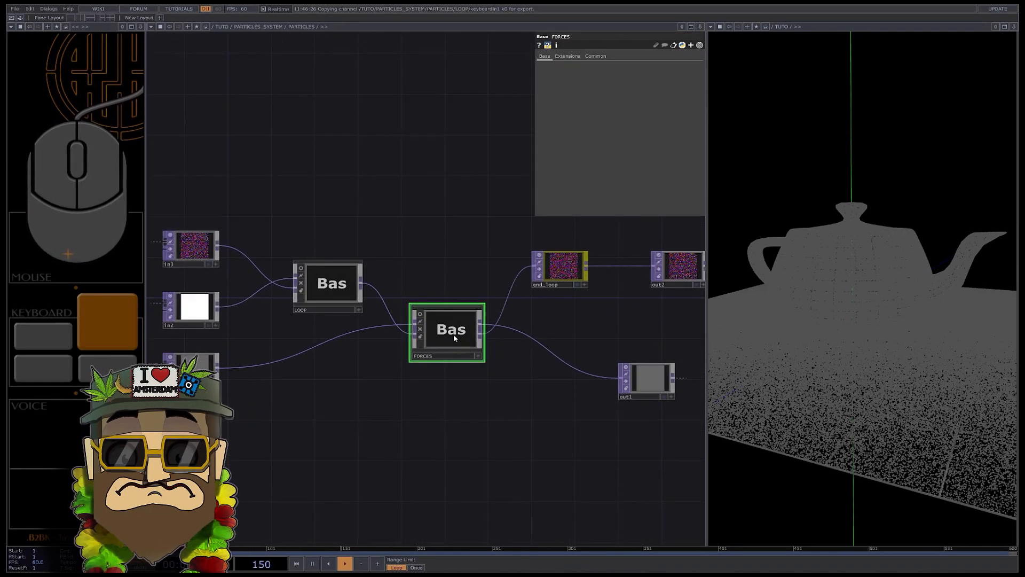
scroll(453, 335, up, 5)
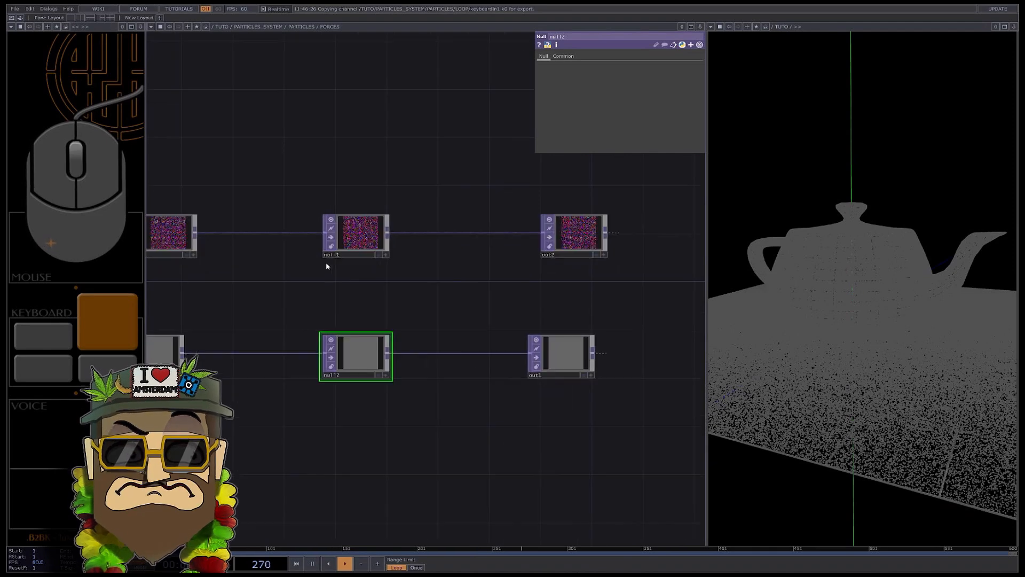
right_drag(435, 434, 283, 203)
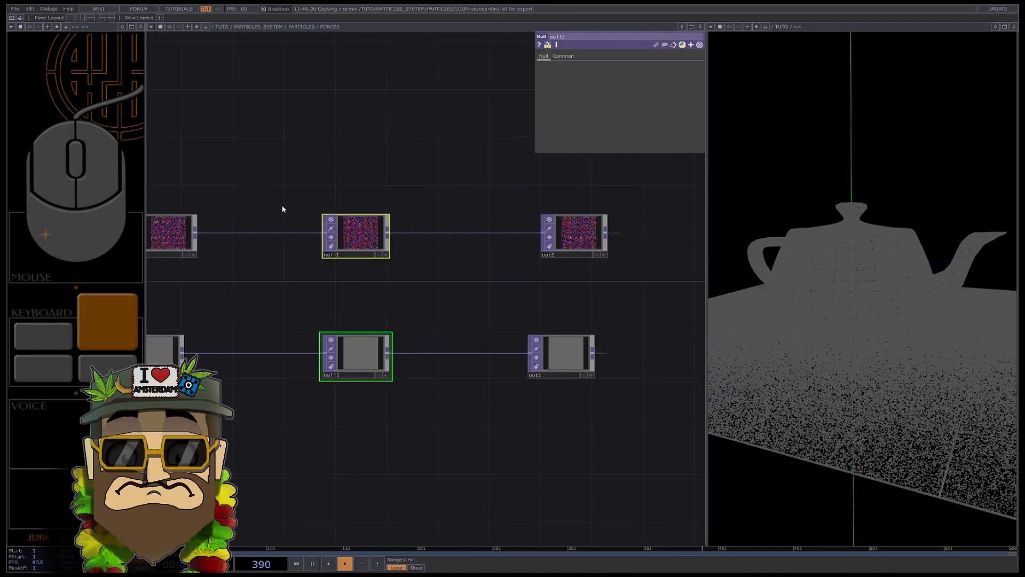
key(Delete)
Step: Add a Noise TOP between the position and color lines in FORCES
double_click(296, 291)
text(n)
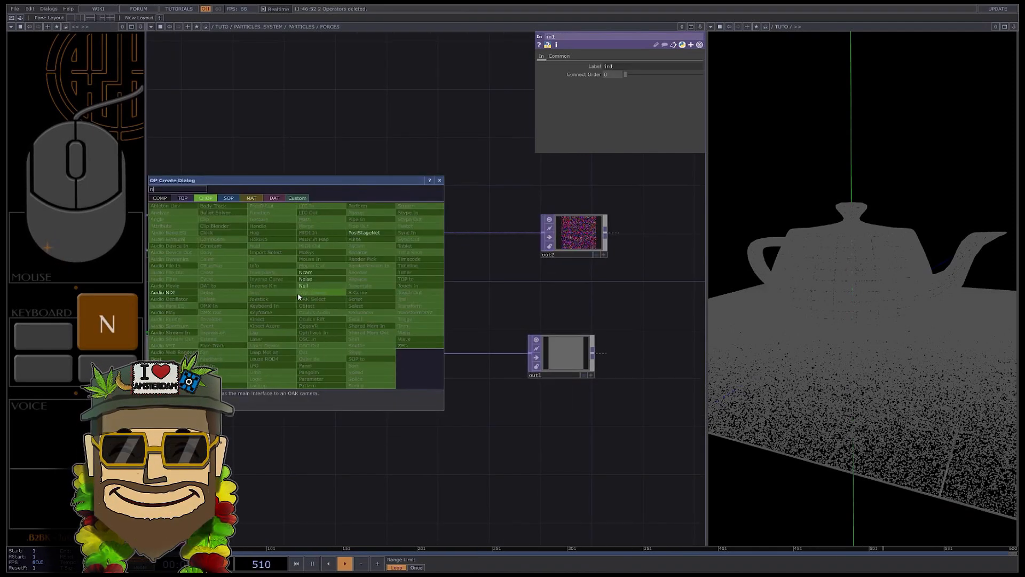
text(oi)
click(182, 198)
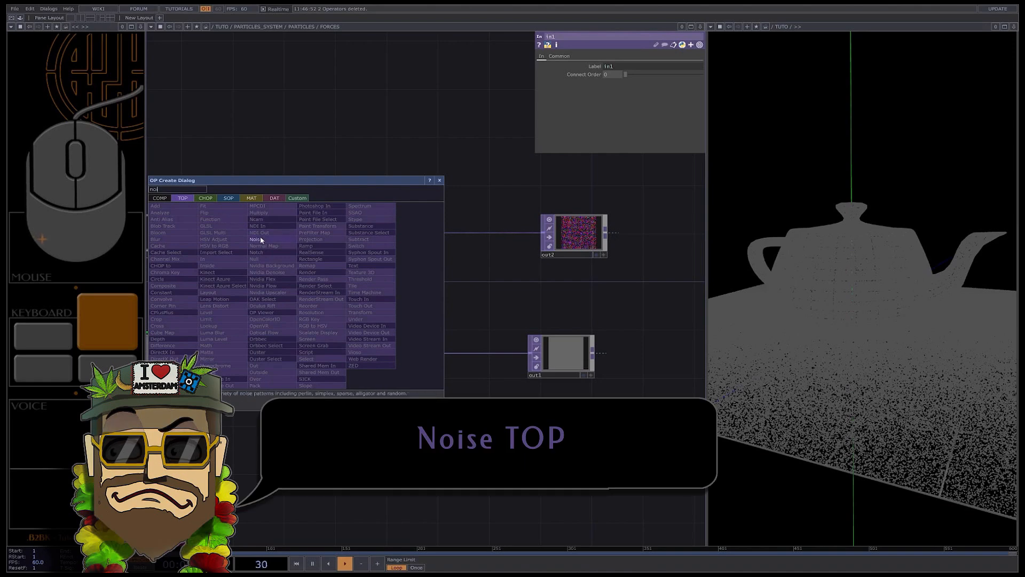
click(262, 239)
click(316, 276)
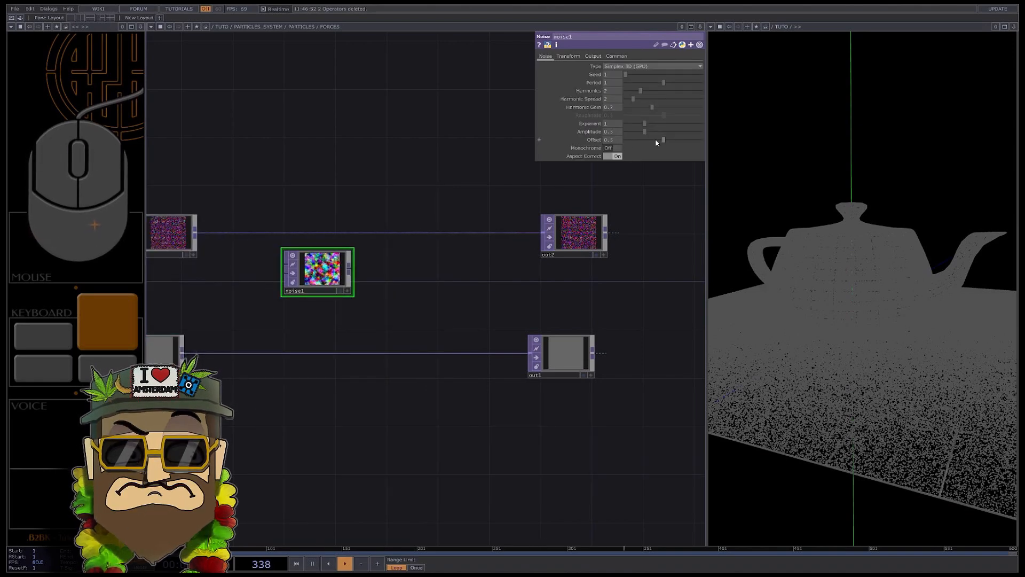
Step: Set the Noise TOP's Offset to 0 and Amplitude to 0.18, and connect in2 to its first input
drag(656, 143, 634, 136)
drag(197, 237, 302, 266)
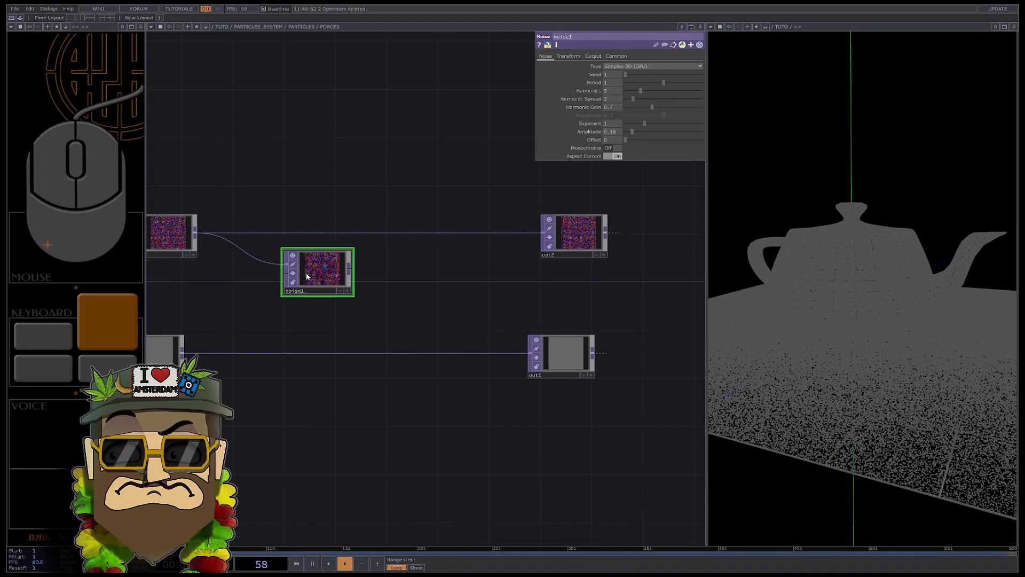
middle_click(321, 274)
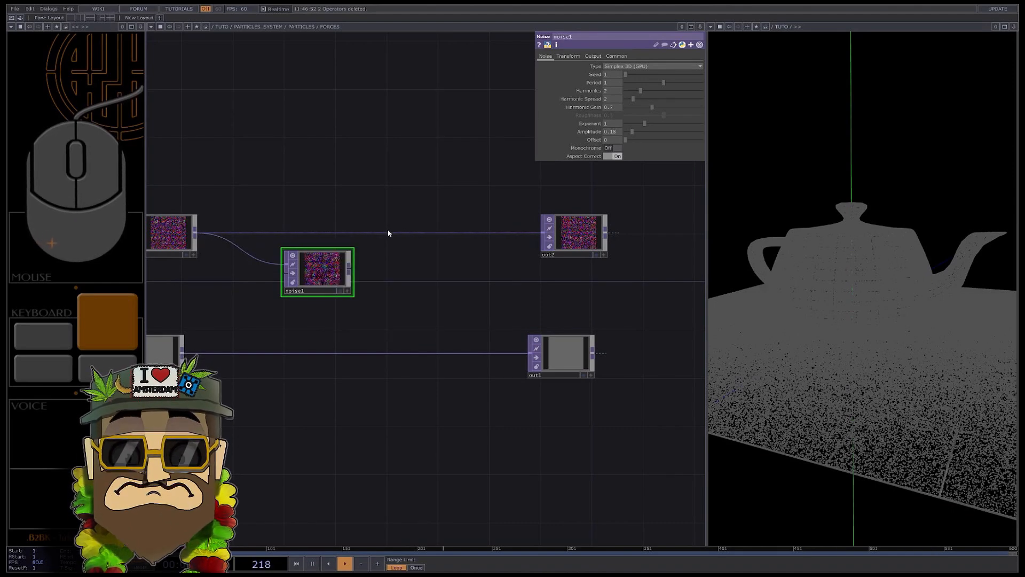
Step: Set the Noise TOP's RGB output to Noise and also connect in2 to its second input
click(593, 56)
click(617, 66)
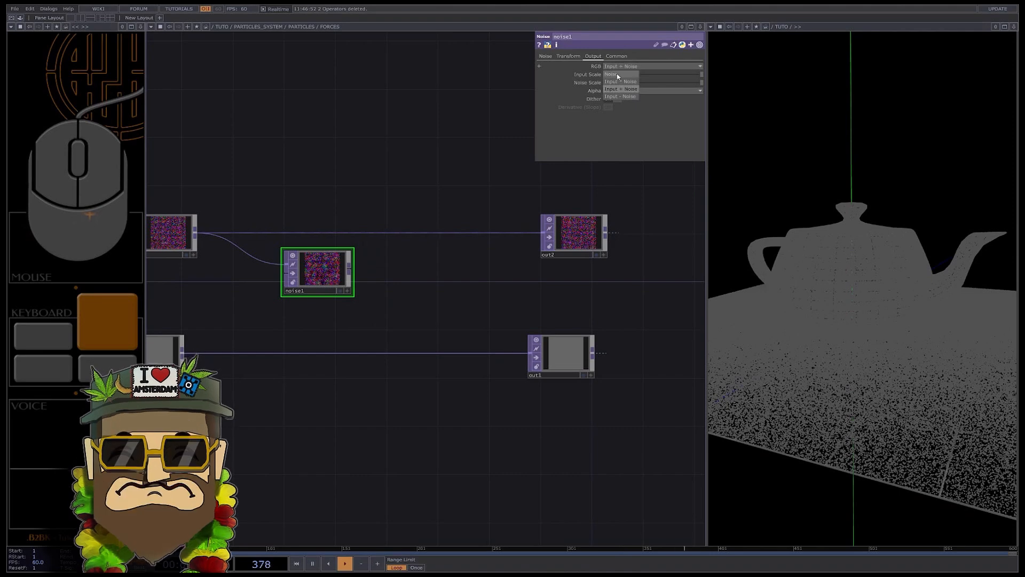
click(615, 75)
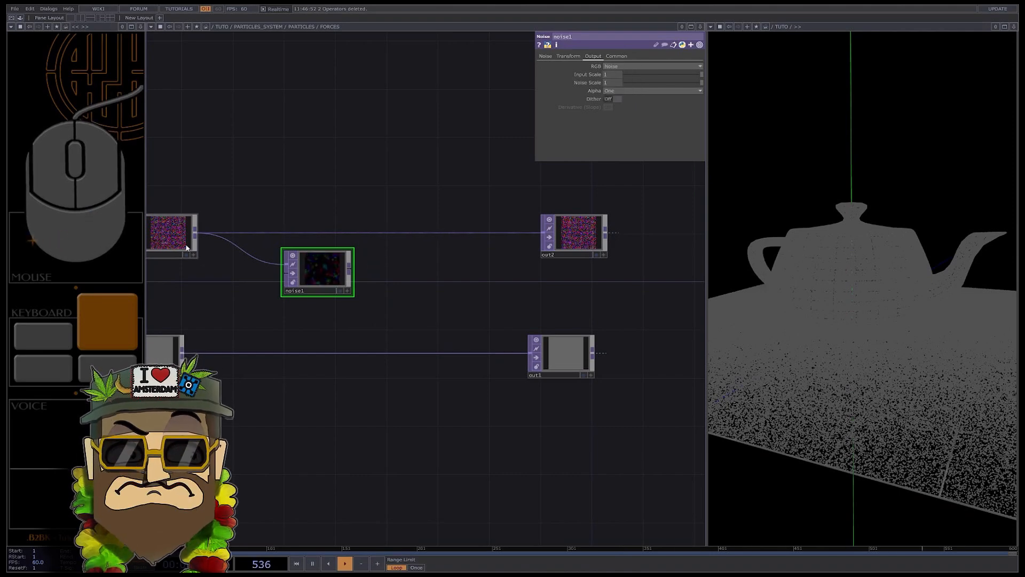
scroll(230, 238, down, 1)
drag(208, 246, 320, 278)
scroll(231, 233, up, 1)
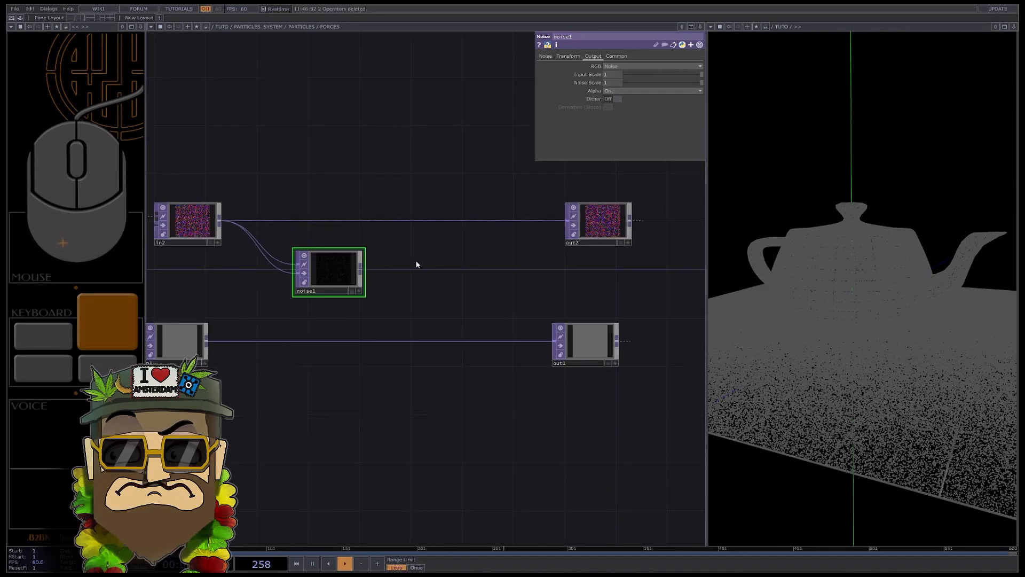
Step: Insert an Add TOP before out2 and feed it with in2 and the Noise TOP
key(Tab)
click(436, 225)
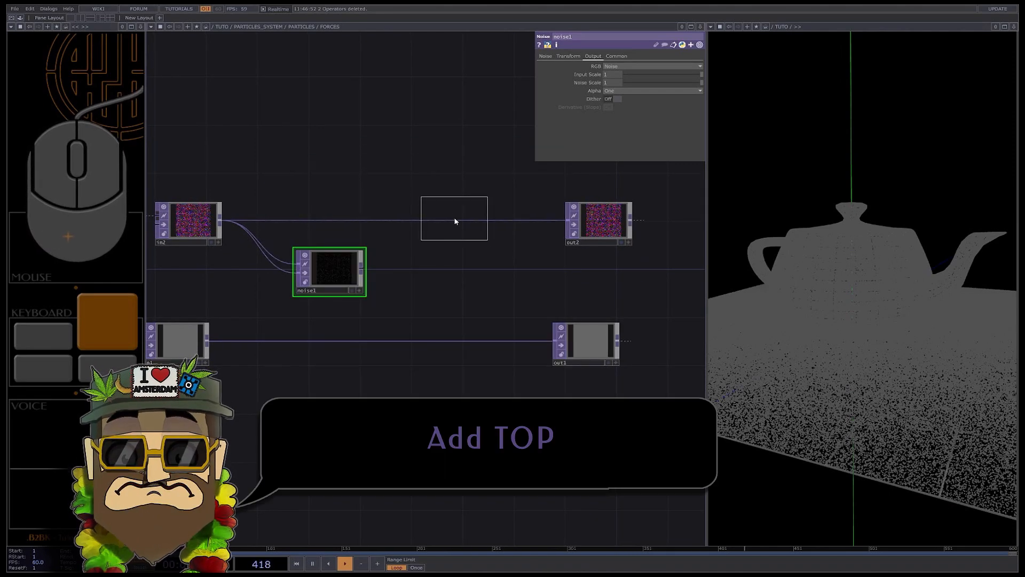
click(456, 221)
drag(220, 220, 426, 216)
drag(362, 268, 425, 224)
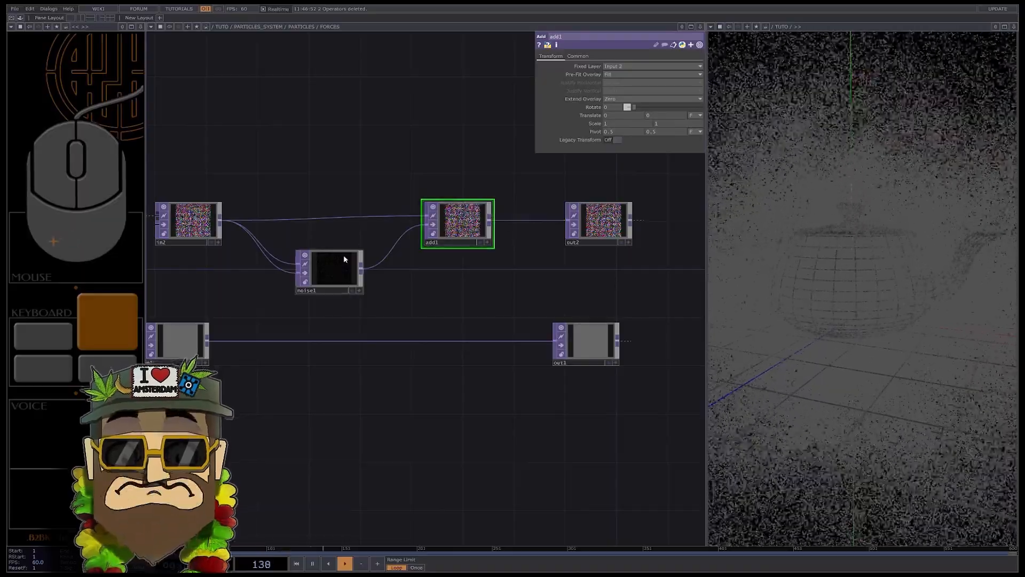
Step: Set the Noise TOP's Period to 5 and Amplitude to 0.02, and reset the feedback loop
click(344, 257)
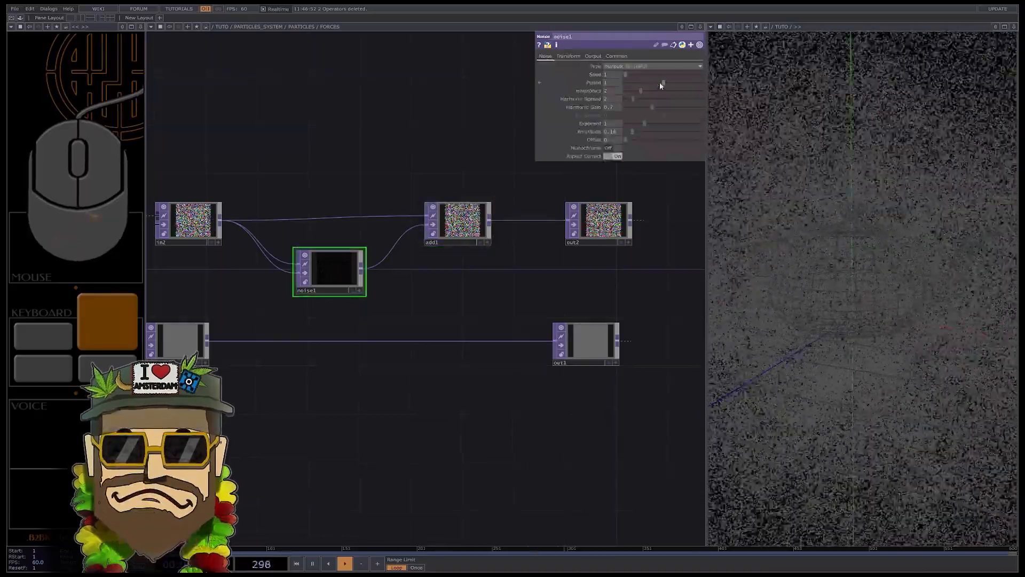
middle_drag(616, 83, 634, 75)
drag(633, 133, 627, 133)
key(0)
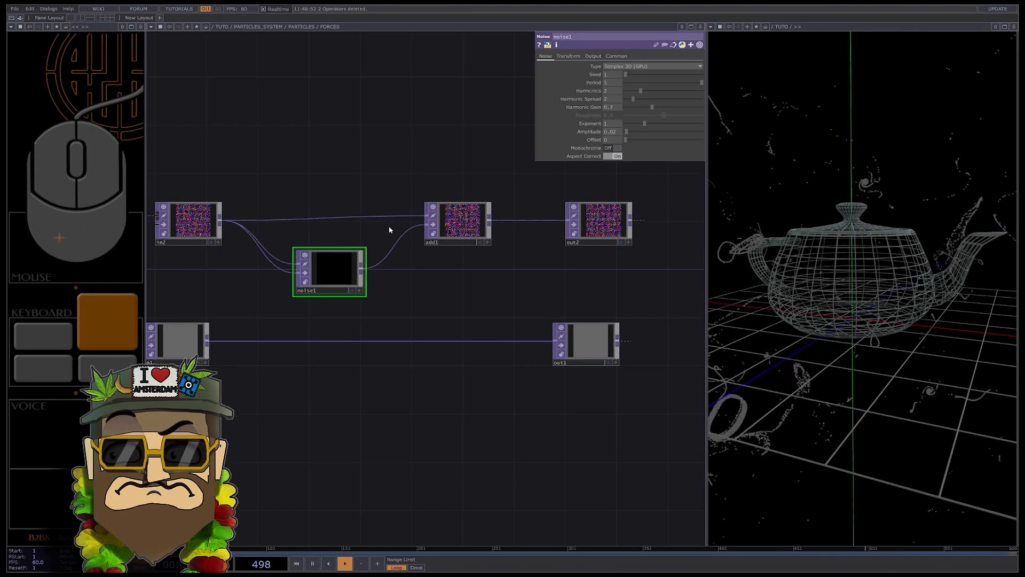
Step: Inside LOOP, add a Null TOP below the Feedback TOP and connect in2 to it
scroll(390, 229, down, 5)
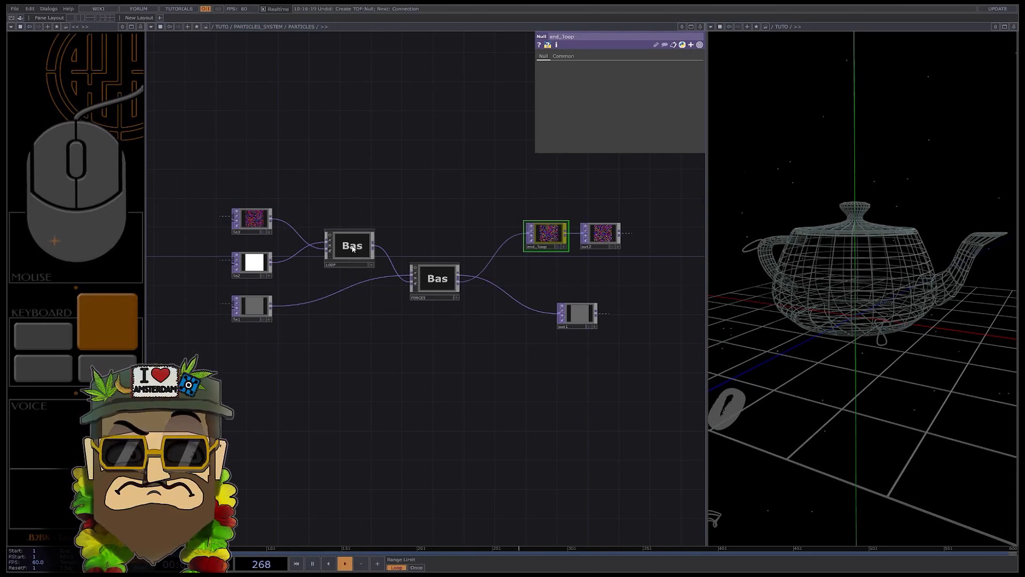
scroll(353, 249, up, 5)
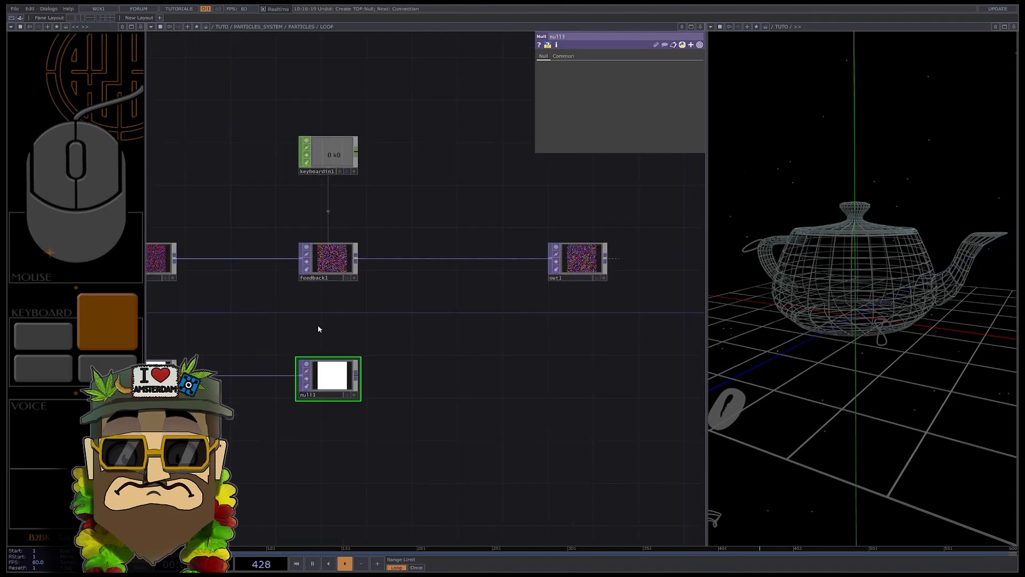
key(Tab)
text(nu)
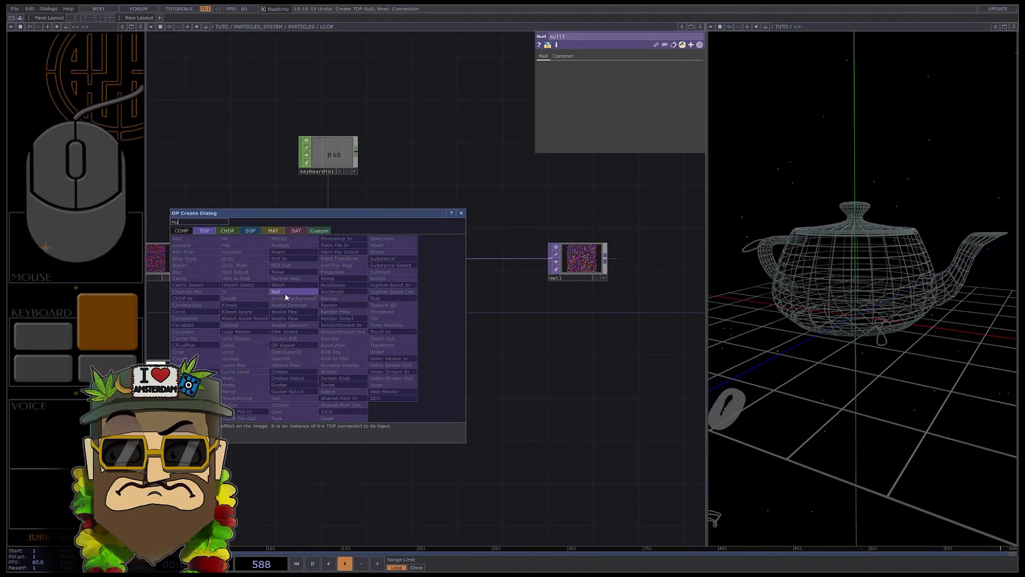
click(285, 294)
click(328, 318)
drag(444, 316, 517, 257)
drag(249, 200, 420, 270)
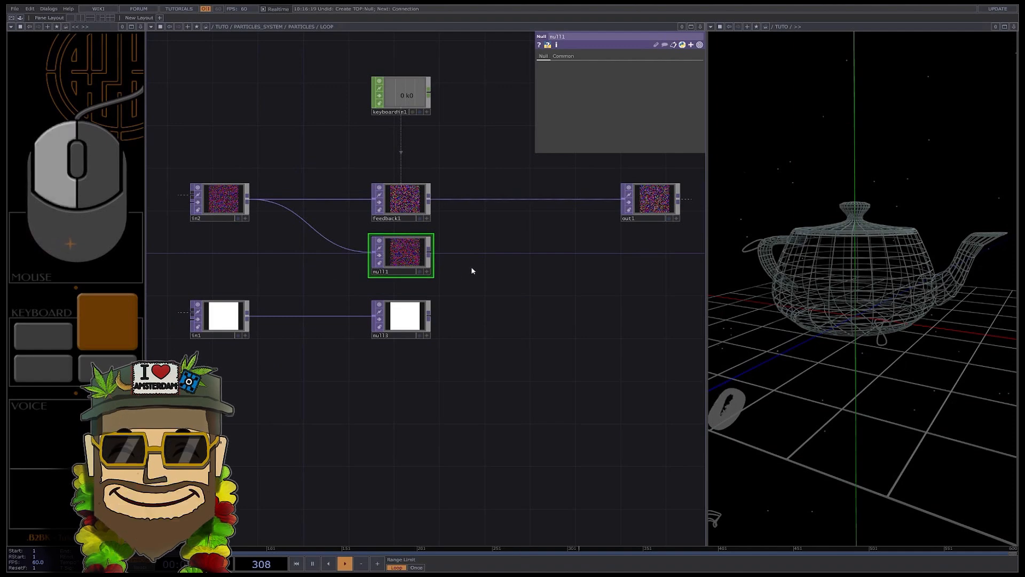
Step: Collapse the two Null TOPs fed by in2 and in1 into a Base COMP named LIFE
right_drag(492, 362, 337, 233)
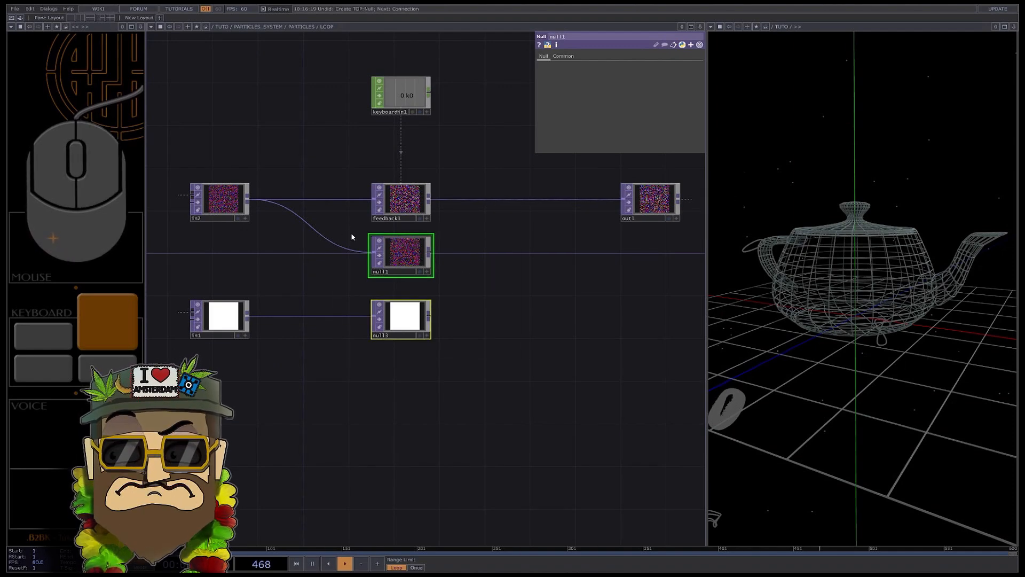
right_click(474, 275)
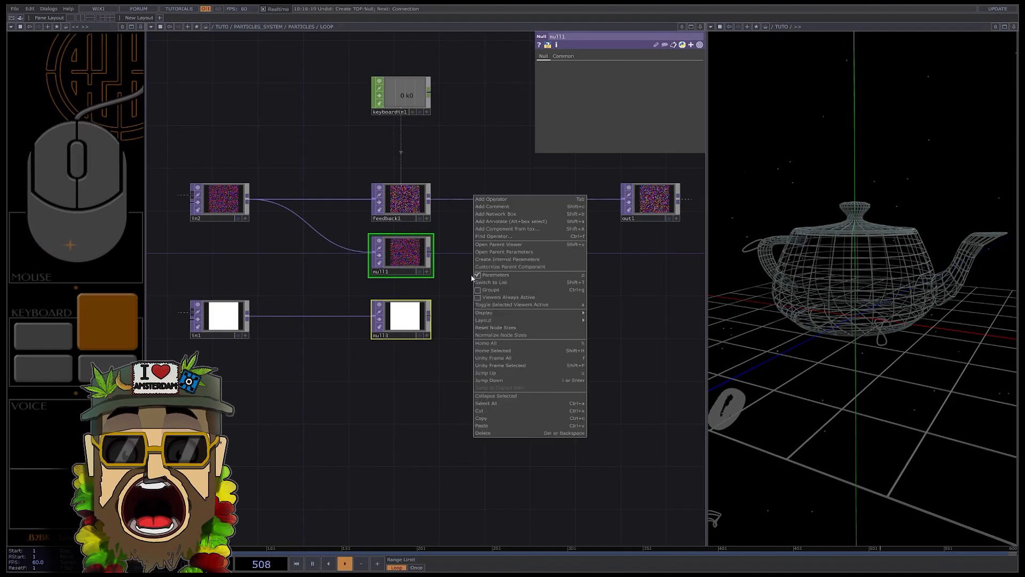
click(513, 397)
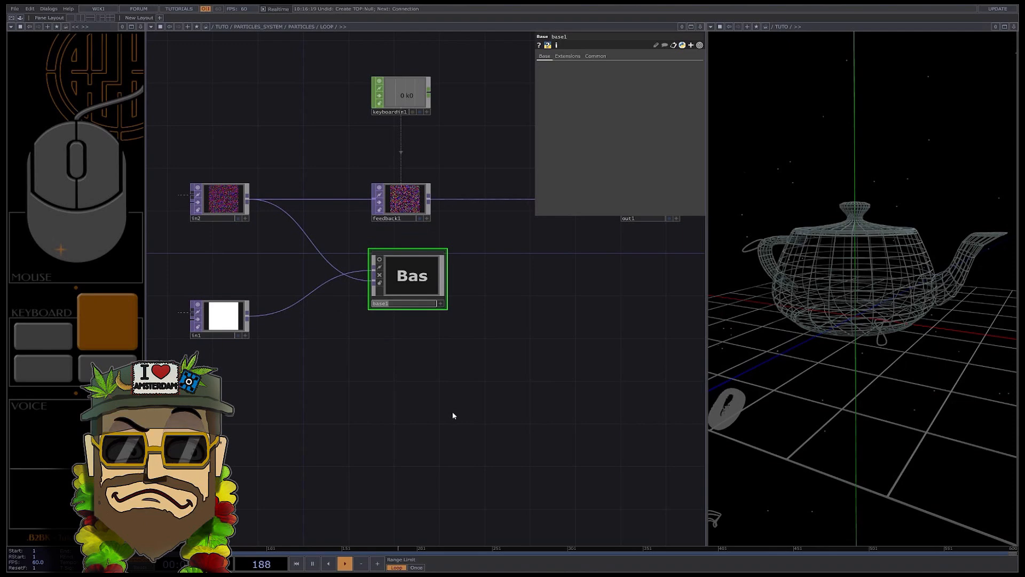
text(LIFE)
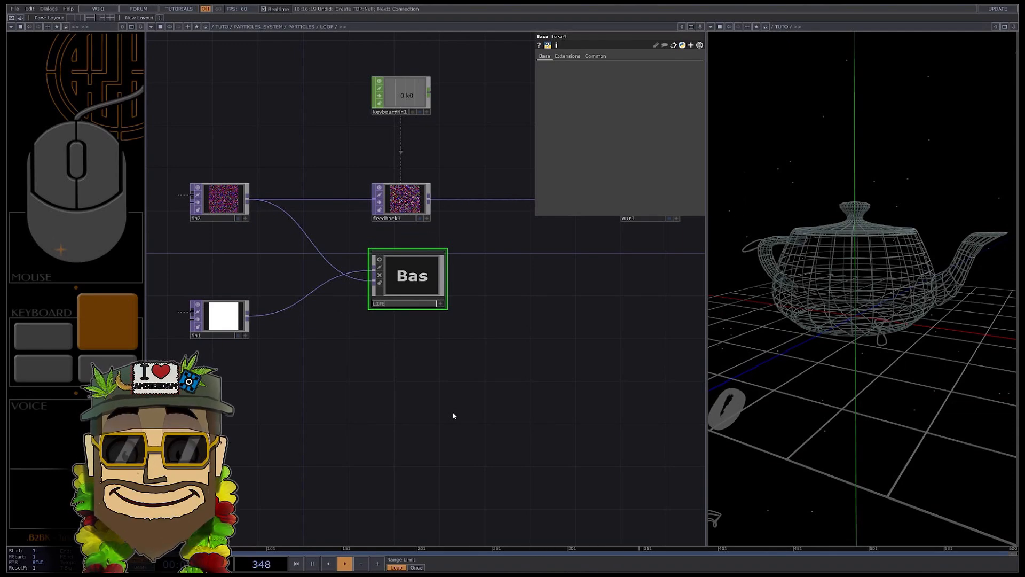
key(Return)
Step: Inside LIFE, space the Null TOPs away from the inputs and insert a Base COMP between in2 and null1
scroll(404, 285, up, 8)
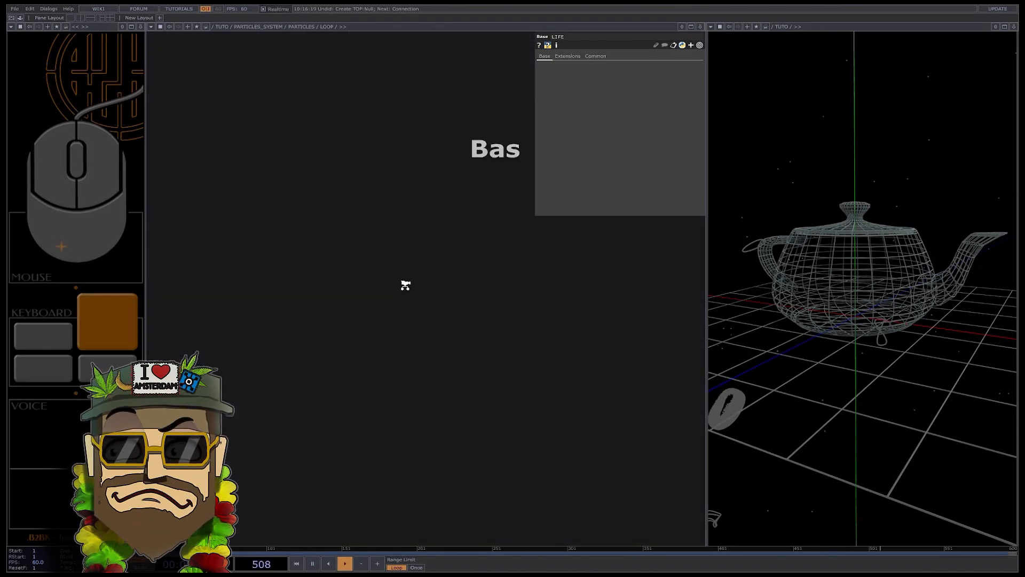
scroll(406, 285, up, 2)
scroll(331, 187, down, 5)
drag(376, 208, 483, 195)
drag(377, 251, 483, 246)
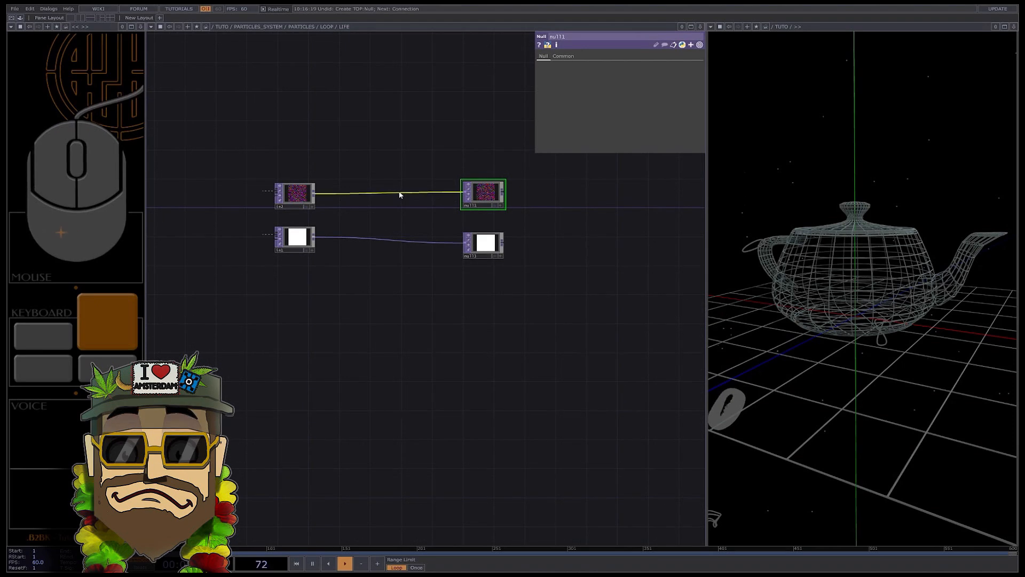
right_click(400, 195)
click(404, 191)
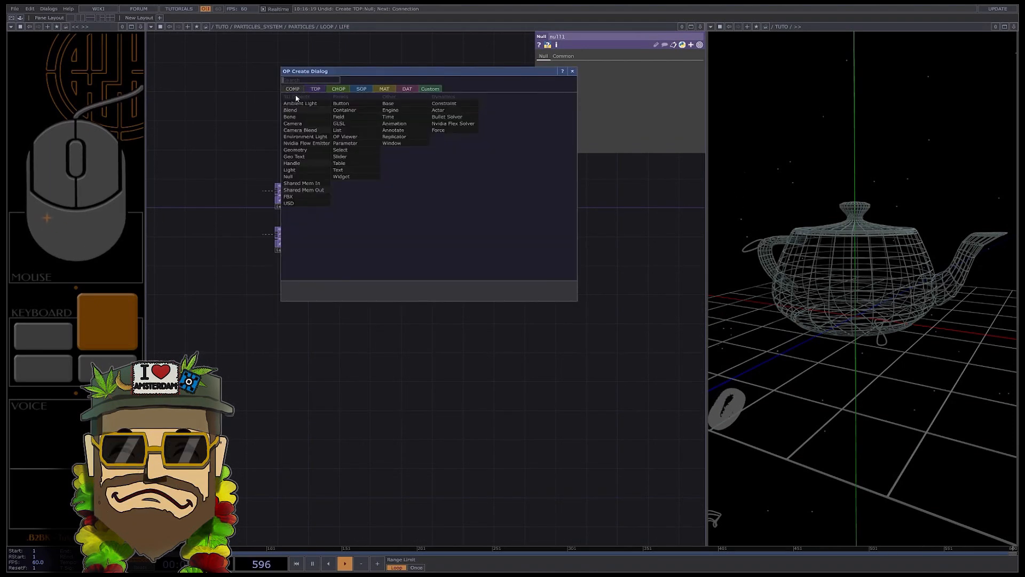
click(388, 103)
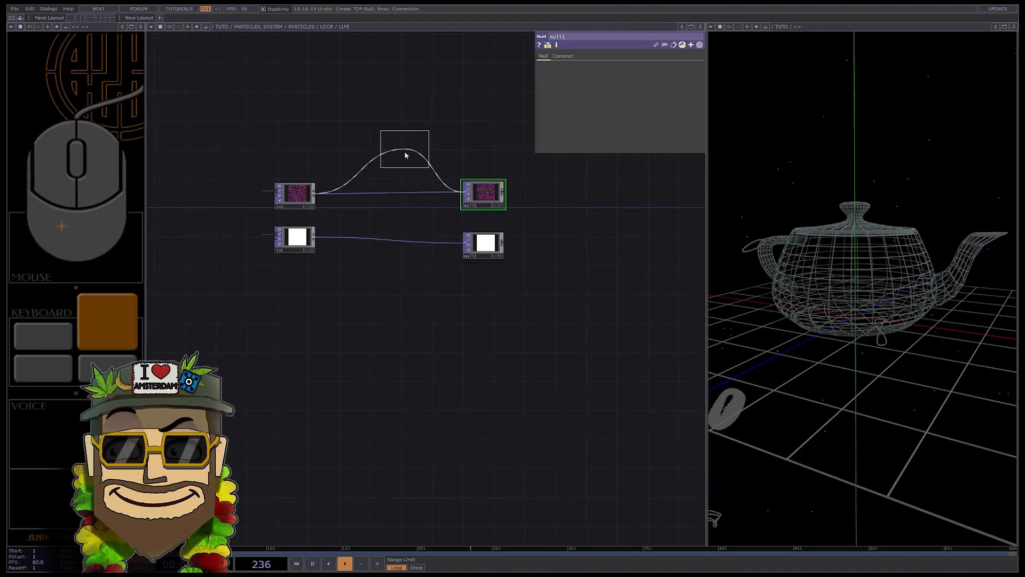
click(392, 203)
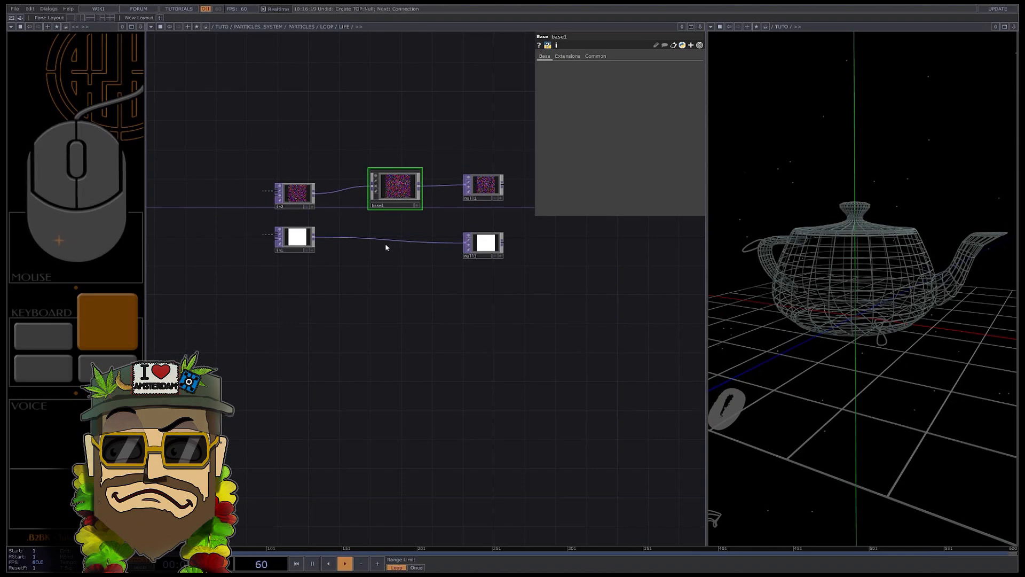
Step: Move the in1 chain lower and add a new Null TOP between the two rows, fed by in2
drag(492, 257, 488, 311)
right_click(386, 295)
click(387, 289)
text(nu)
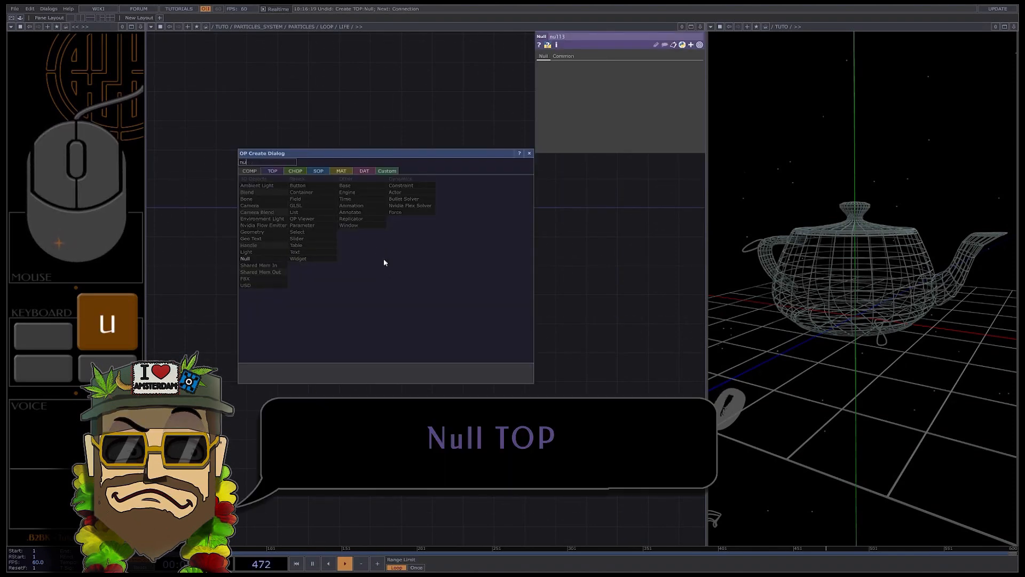
key(Return)
click(437, 252)
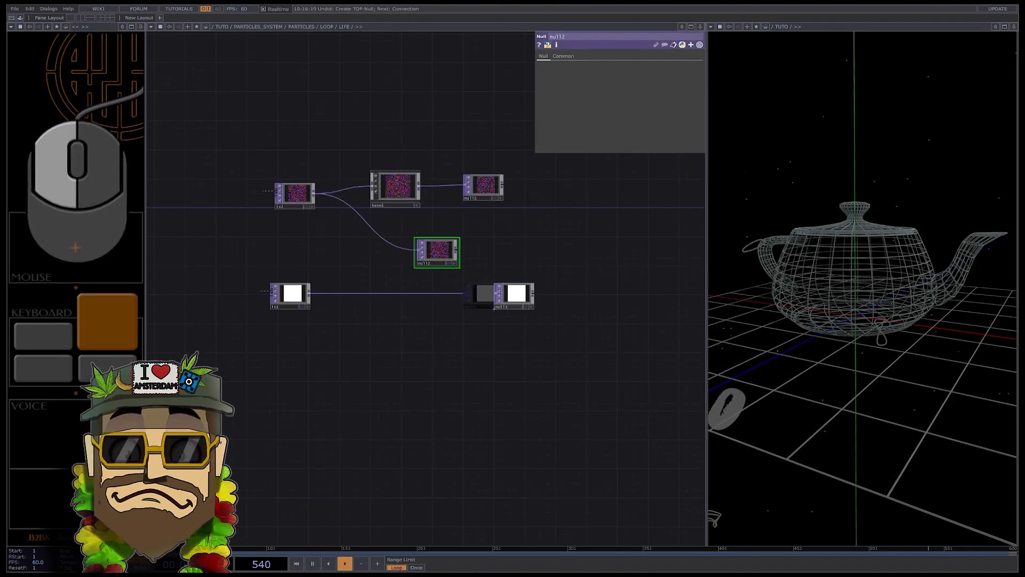
Step: Insert another Null TOP on the wire between in1 and null3
right_click(423, 295)
click(428, 288)
text(nu)
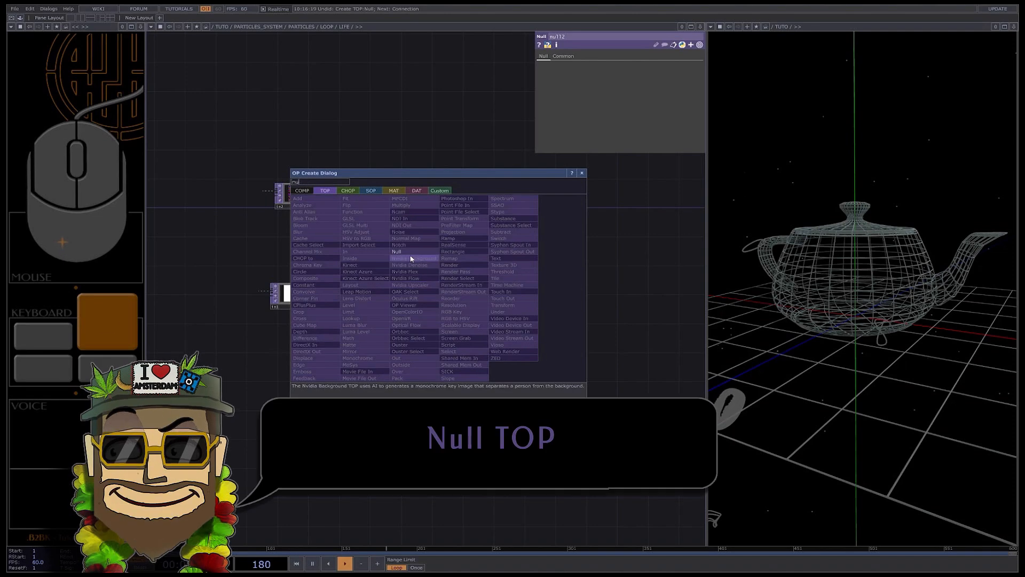
key(Return)
click(437, 289)
Step: Collapse the two new Null TOPs into a second Base COMP and align it below base1
right_click(500, 333)
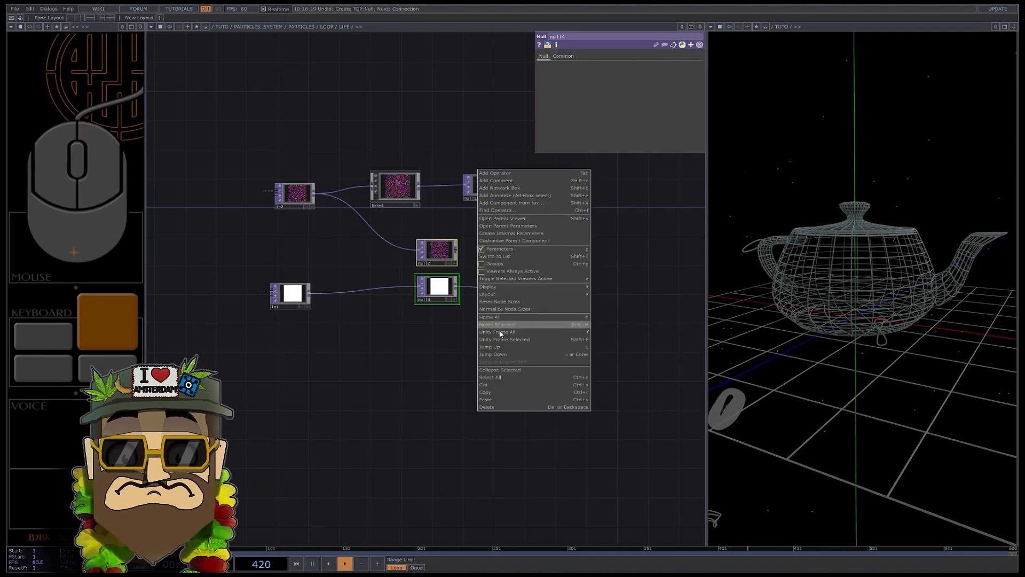
click(500, 370)
drag(443, 265, 397, 278)
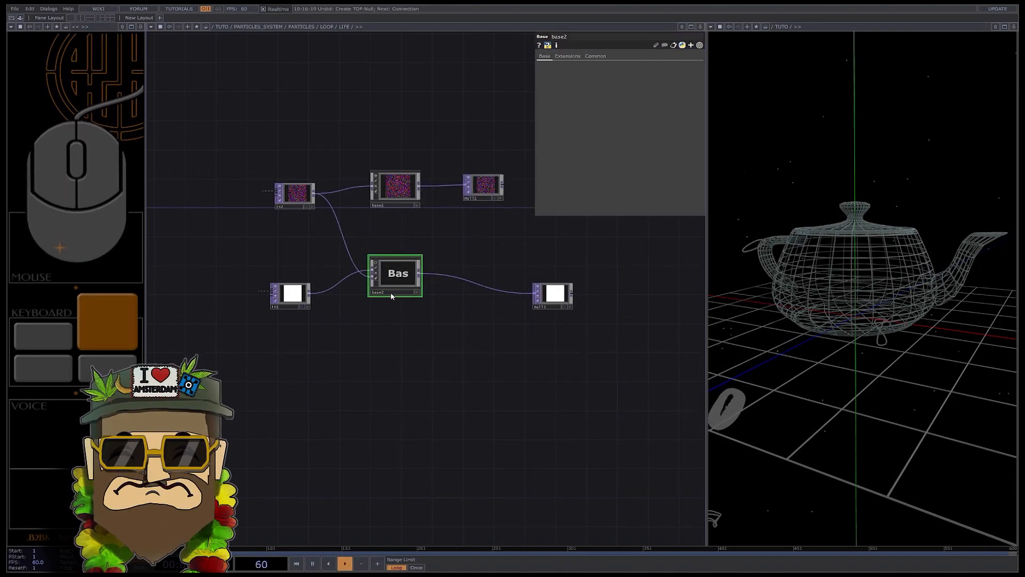
Step: Rename base1 as COUNTDOWN and base2 as EMIT_MASK, and bring null3 closer to EMIT_MASK
click(394, 207)
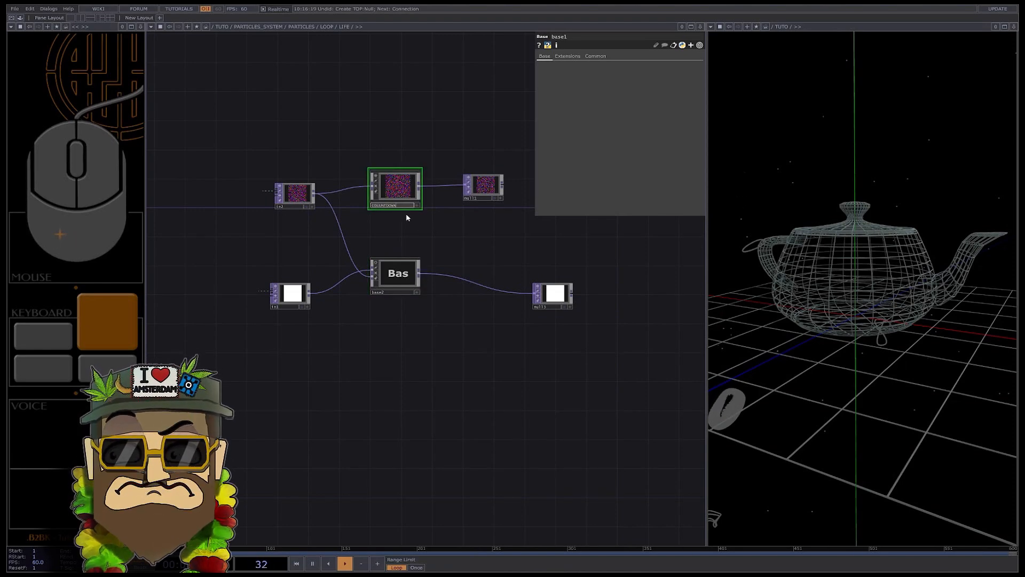
key(Return)
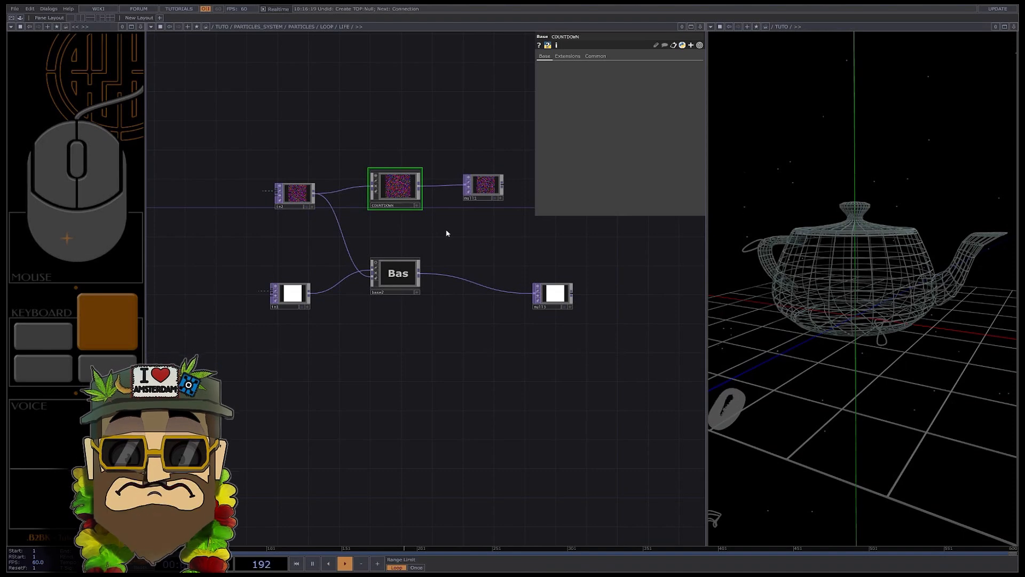
click(392, 293)
click(392, 293)
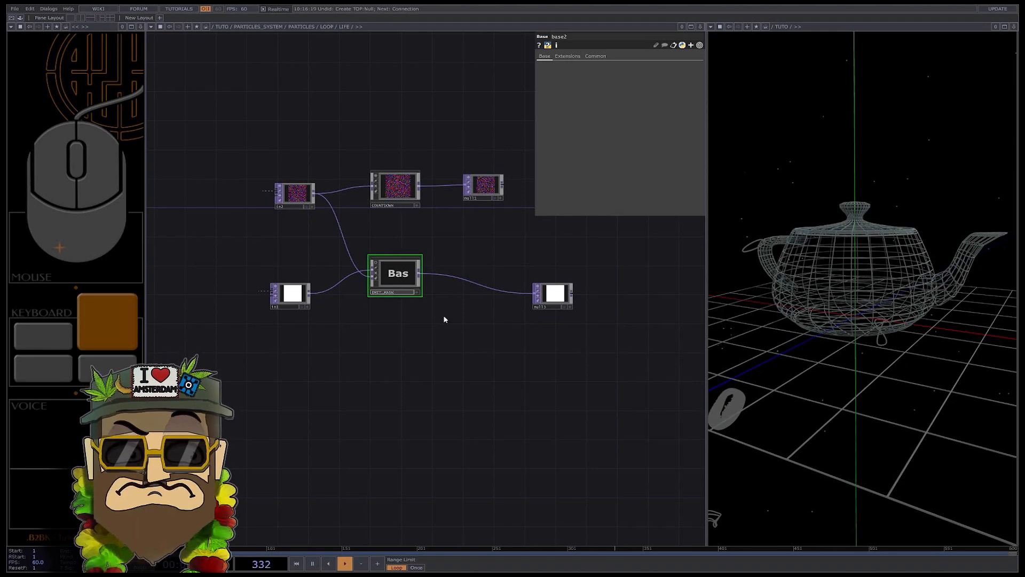
drag(553, 299, 491, 285)
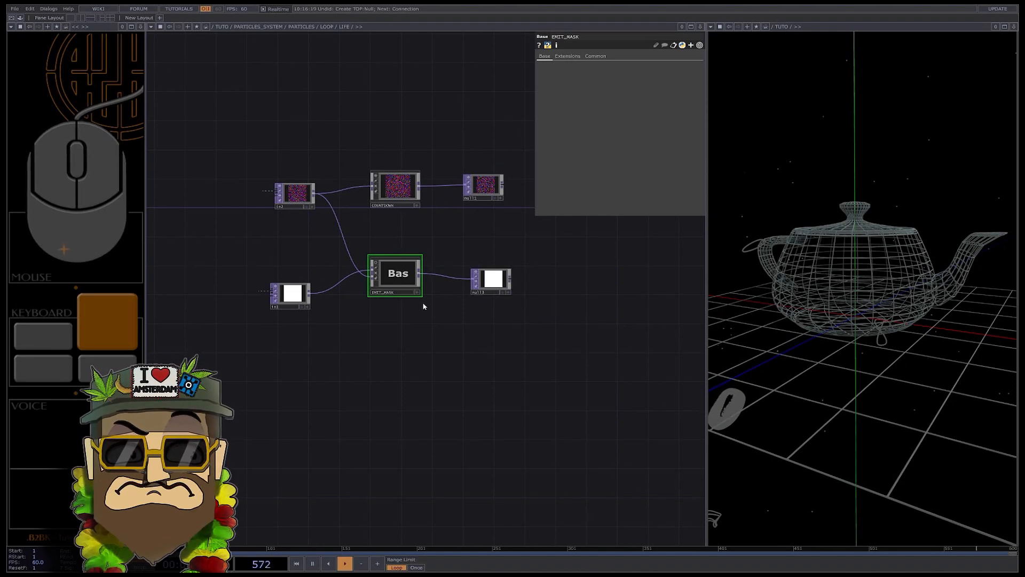
Step: Add a Multiply TOP after the two Null TOPs and feed it with null1 and null3
scroll(326, 283, down, 5)
scroll(496, 242, up, 4)
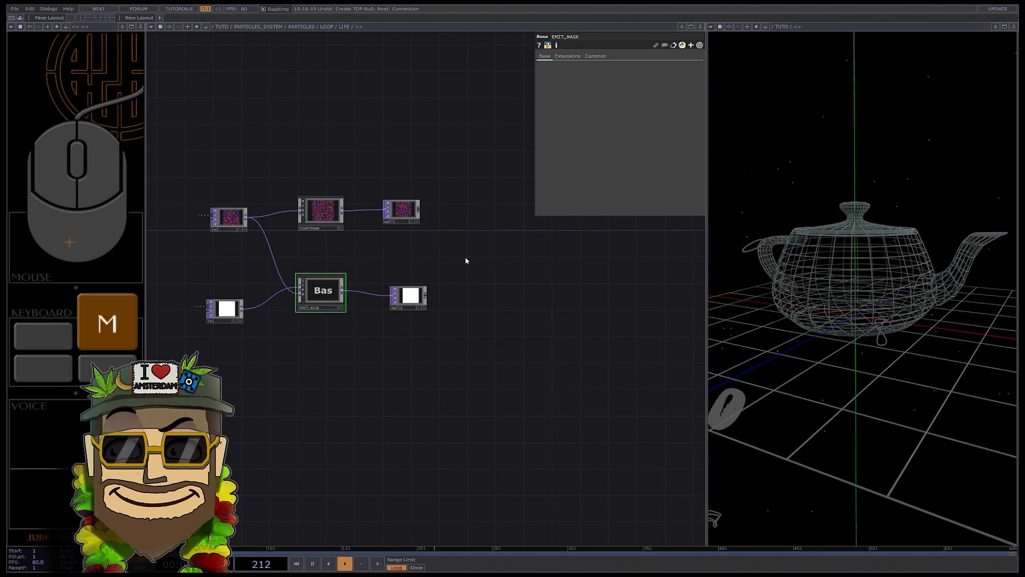
key(Tab)
text(mu)
click(440, 180)
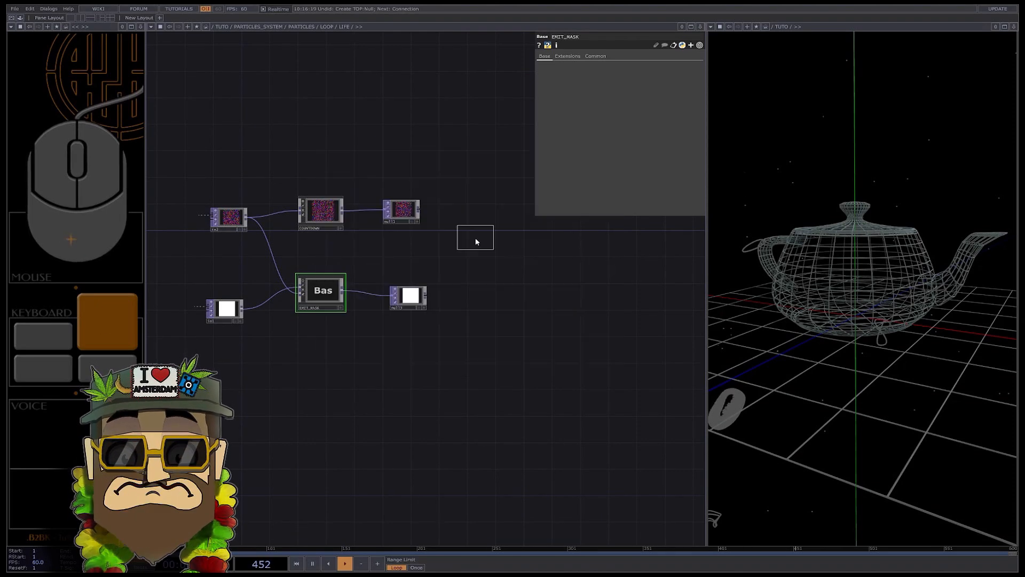
click(485, 264)
drag(420, 214, 469, 269)
Step: Connect an Out TOP after the Multiply TOP and colour the COUNTDOWN and EMIT_MASK components blue
right_click(506, 267)
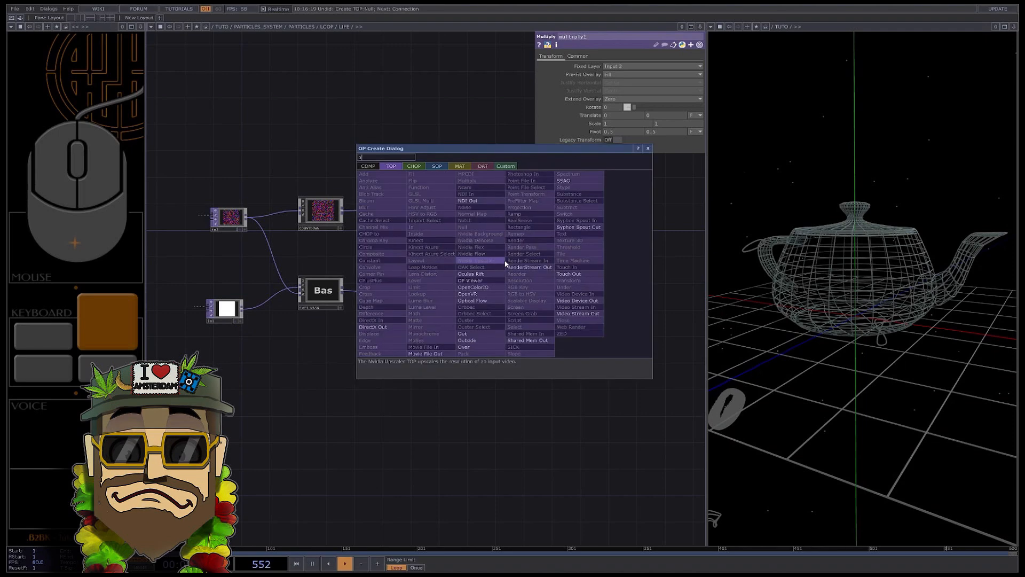
click(470, 330)
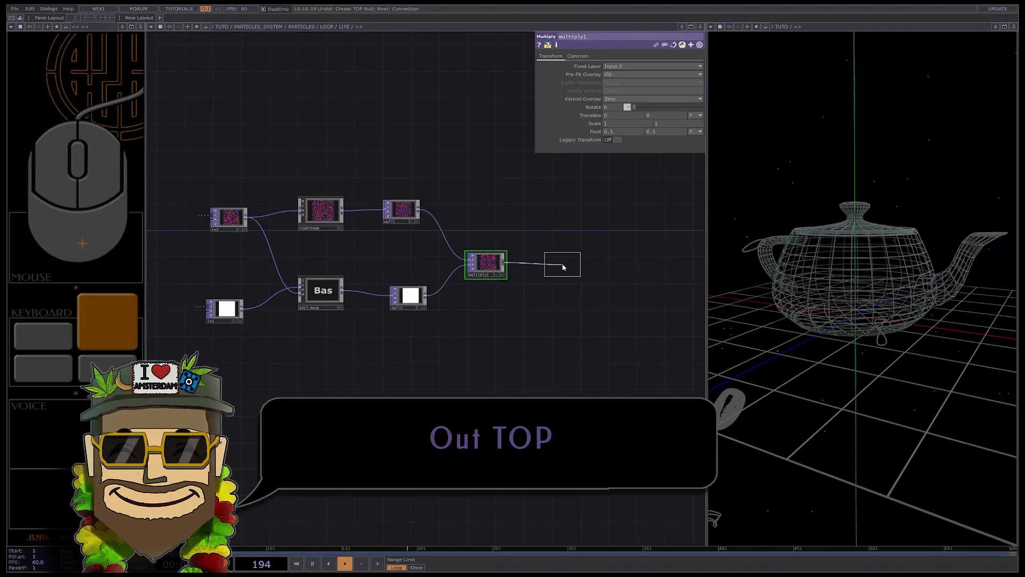
click(563, 267)
scroll(321, 236, up, 3)
right_drag(276, 140, 384, 375)
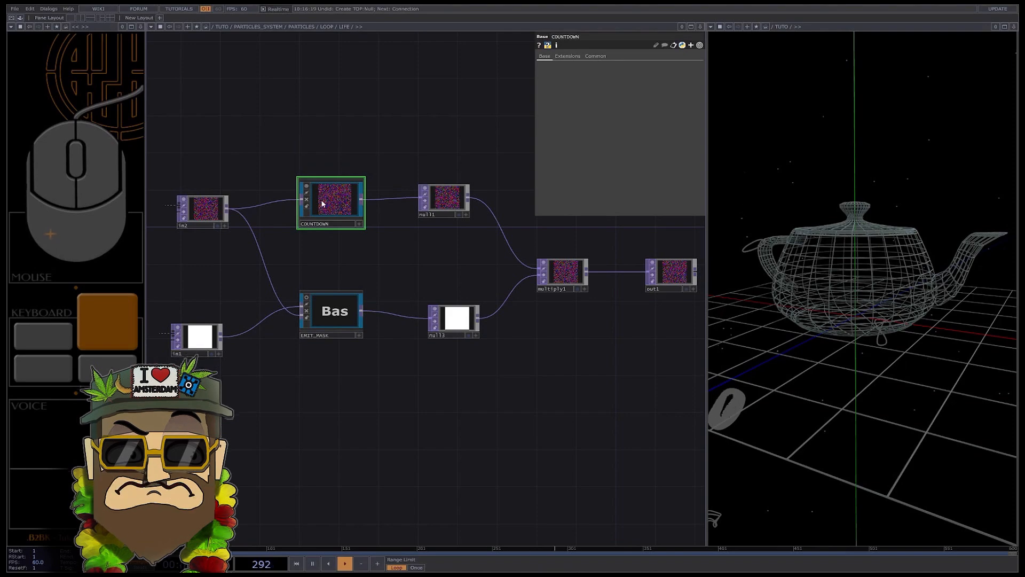
Step: Enter COUNTDOWN and move out1 farther away from in1
scroll(323, 205, up, 8)
scroll(343, 200, down, 4)
drag(381, 232, 540, 231)
scroll(417, 188, up, 2)
drag(418, 188, 403, 237)
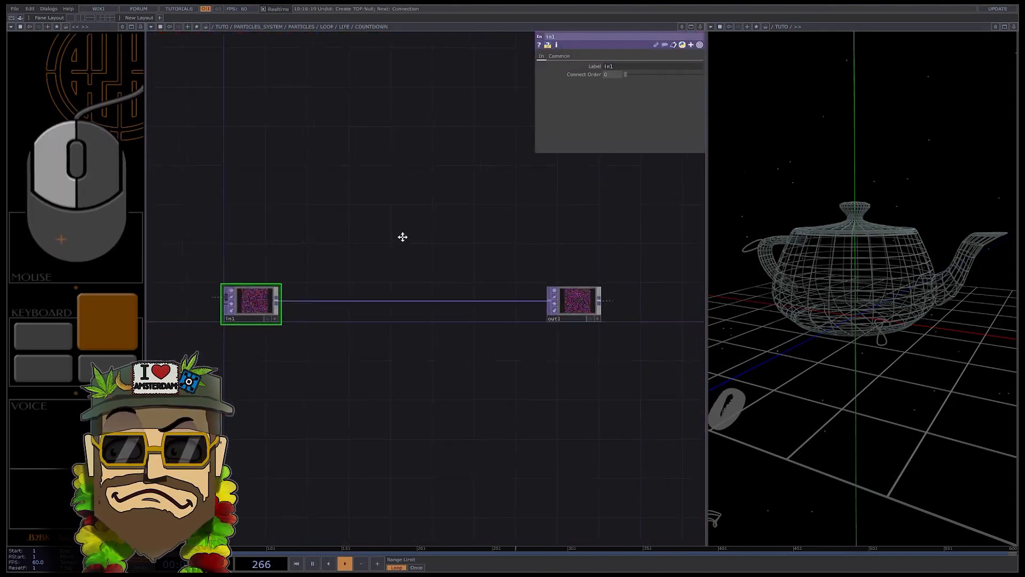
Step: Add a Constant TOP above the wire between in1 and out1, and connect in1 to it
key(Tab)
text(cons)
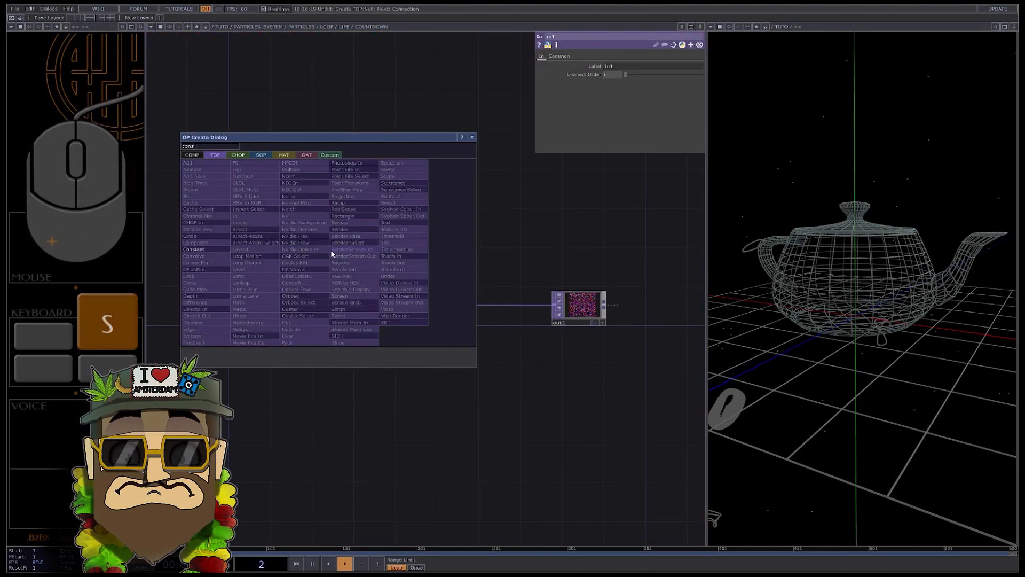
key(Return)
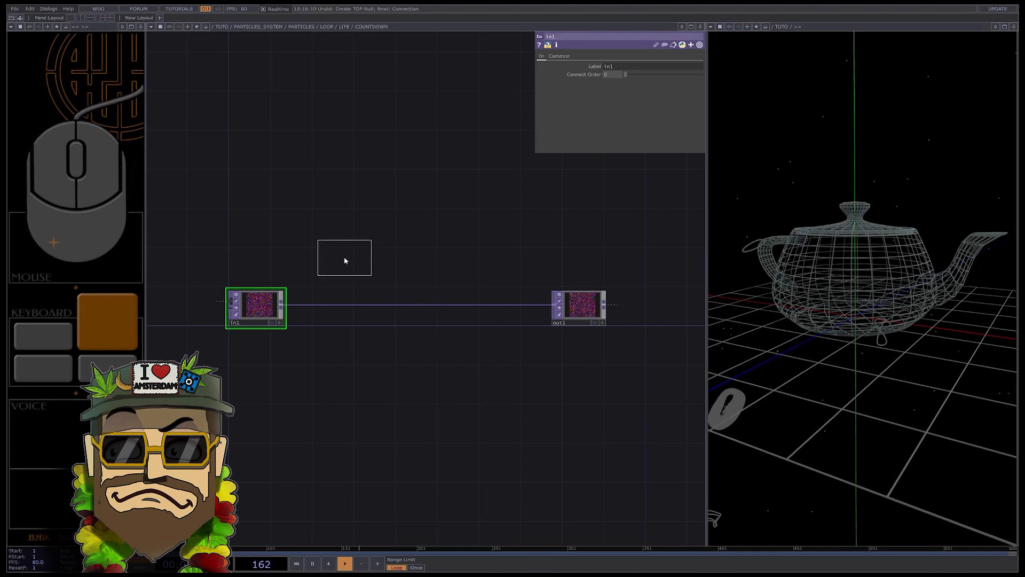
click(344, 261)
drag(282, 305, 337, 259)
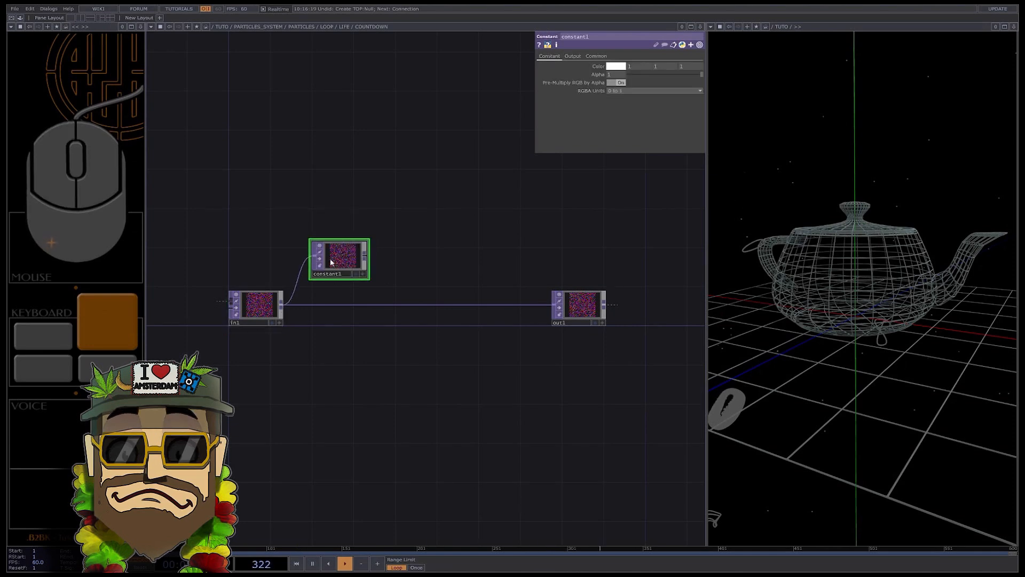
Step: Stop the Constant TOP from compositing with its input and set its Pixel Format to 32-bit float (Mono)
click(573, 56)
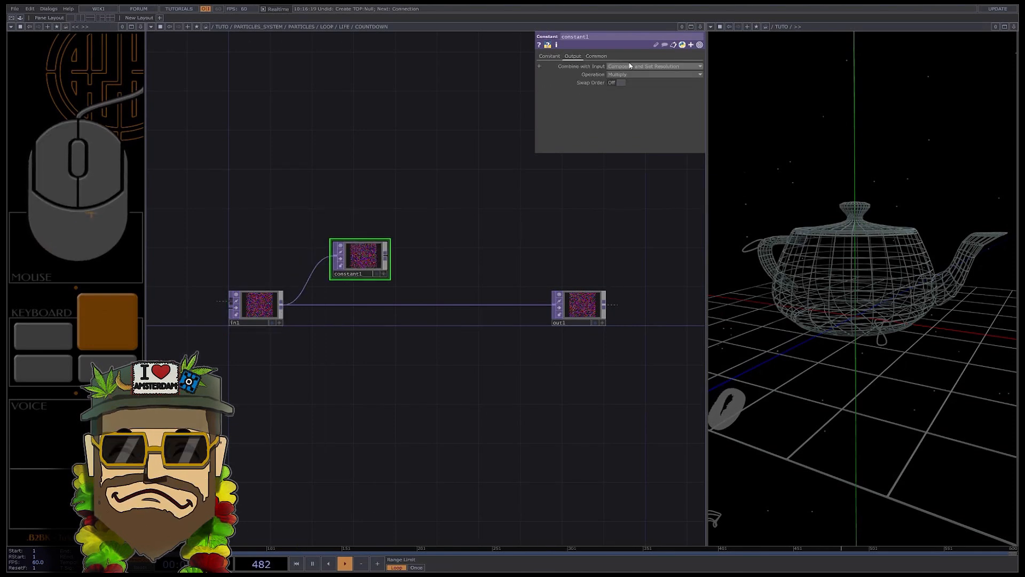
click(630, 75)
click(597, 56)
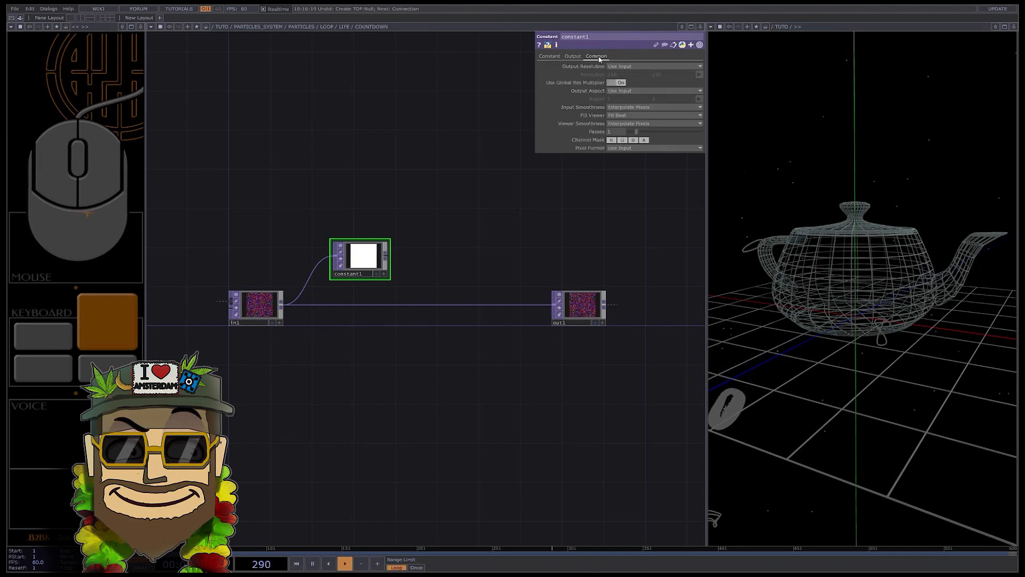
click(624, 148)
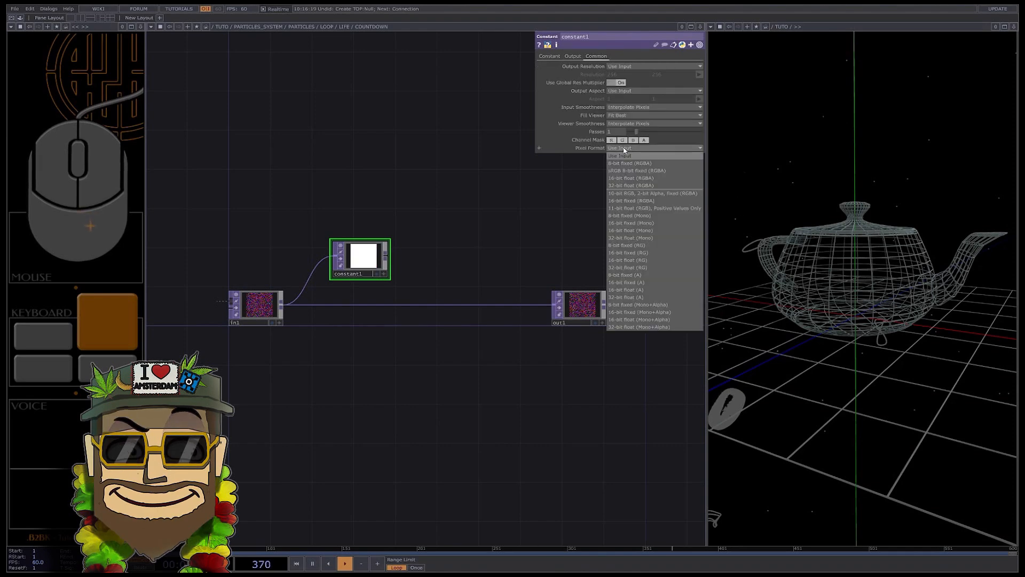
click(627, 239)
Step: Activate the Constant TOP's viewer and turn on its pixel value display
scroll(372, 269, up, 5)
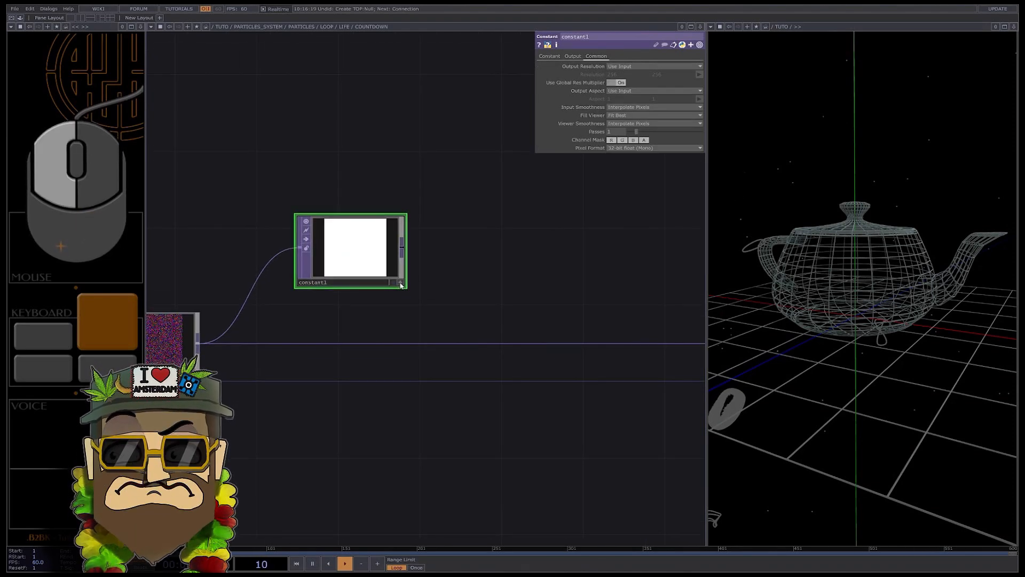
click(401, 285)
right_click(366, 221)
click(394, 295)
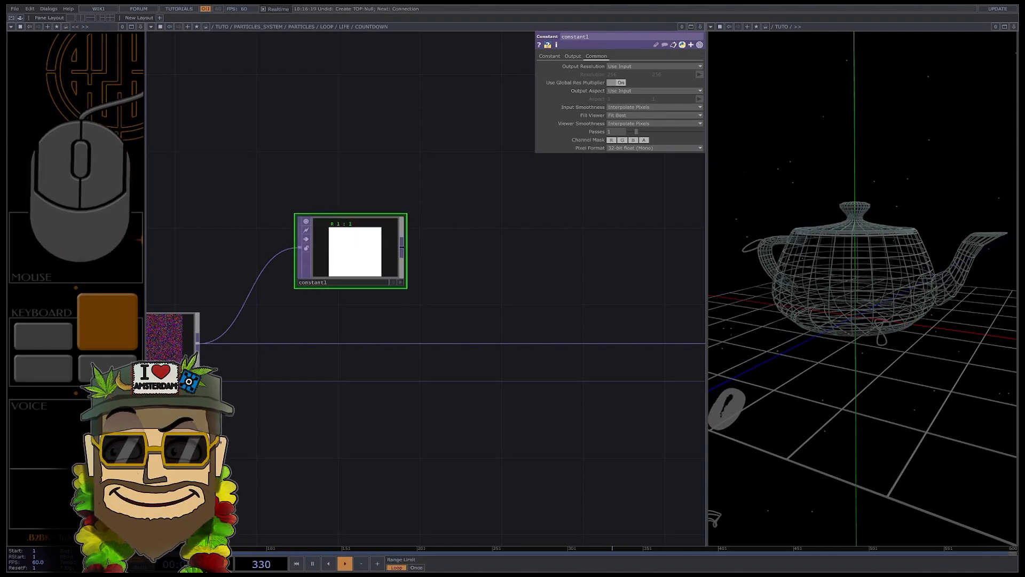
Step: Add a Math TOP above the Constant TOP, between it and out1
scroll(323, 321, down, 3)
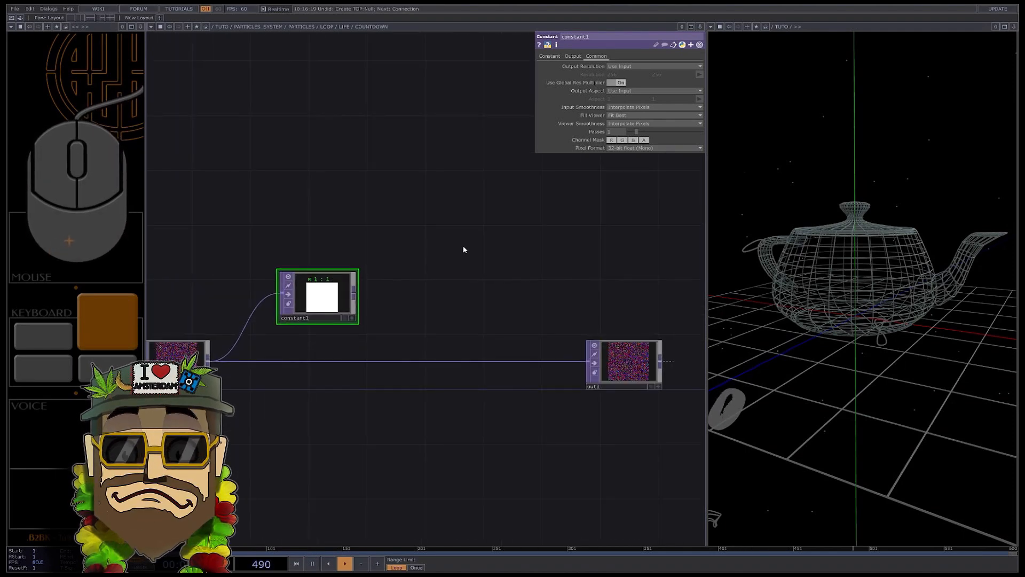
key(Tab)
text(math)
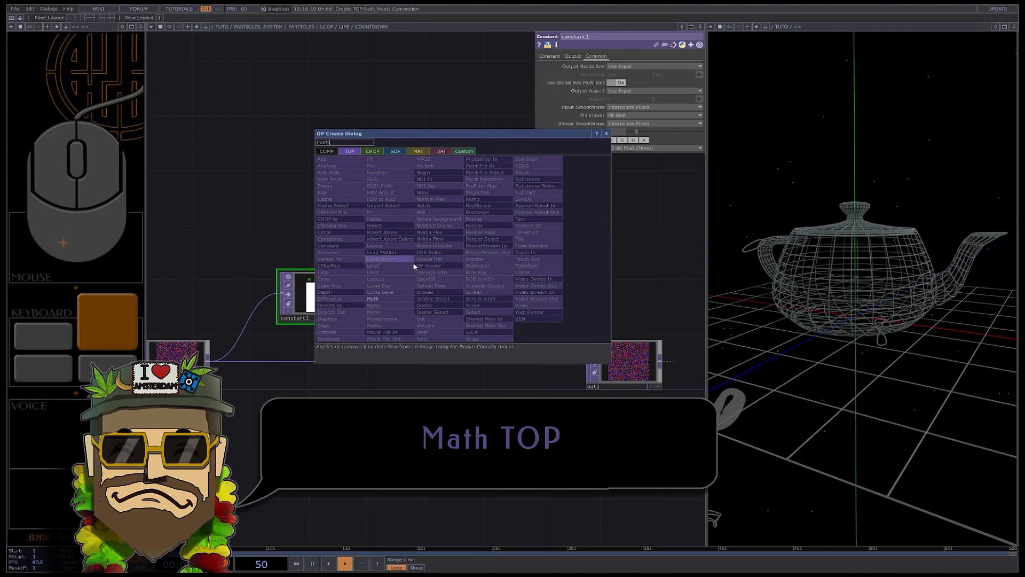
click(390, 299)
click(449, 187)
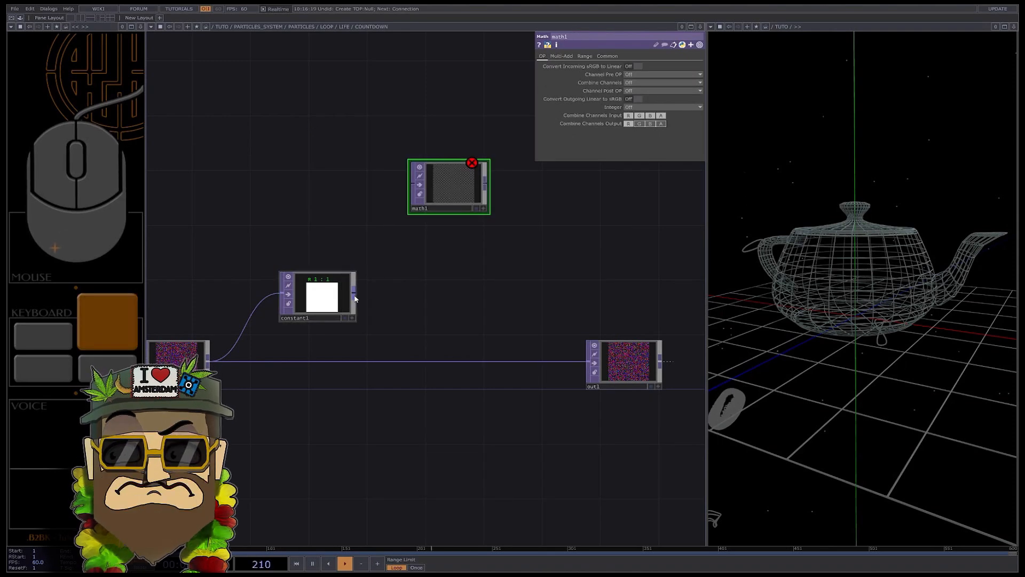
Step: Connect constant1 to math1 and set the Math TOP's Multiply value to 300
drag(353, 292, 413, 184)
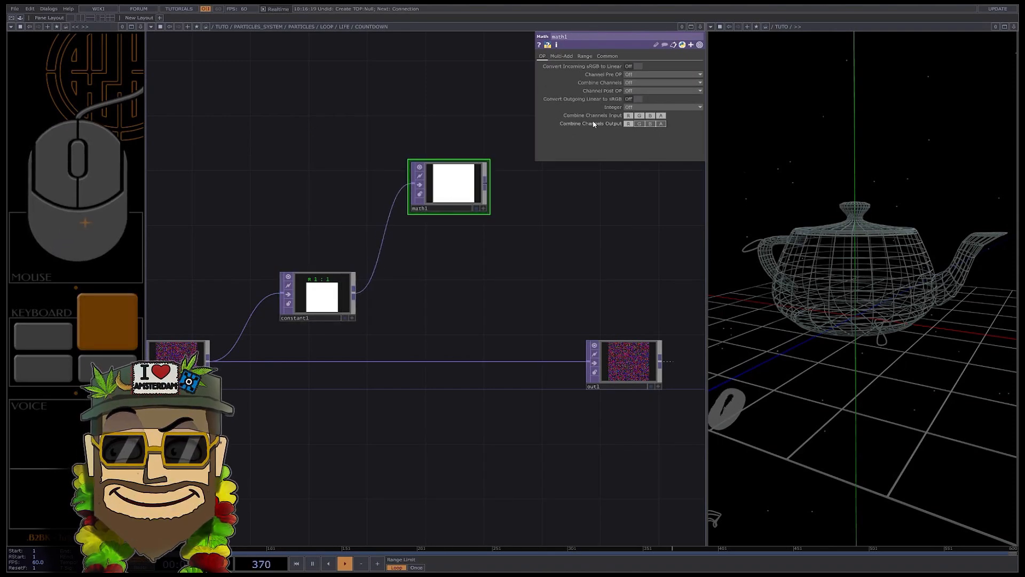
click(571, 57)
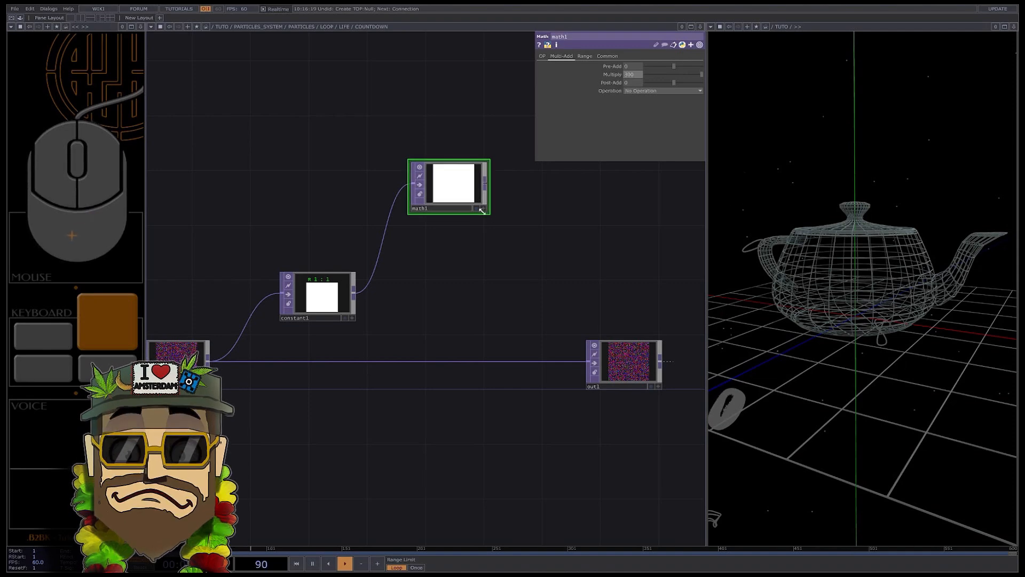
scroll(343, 176, down, 2)
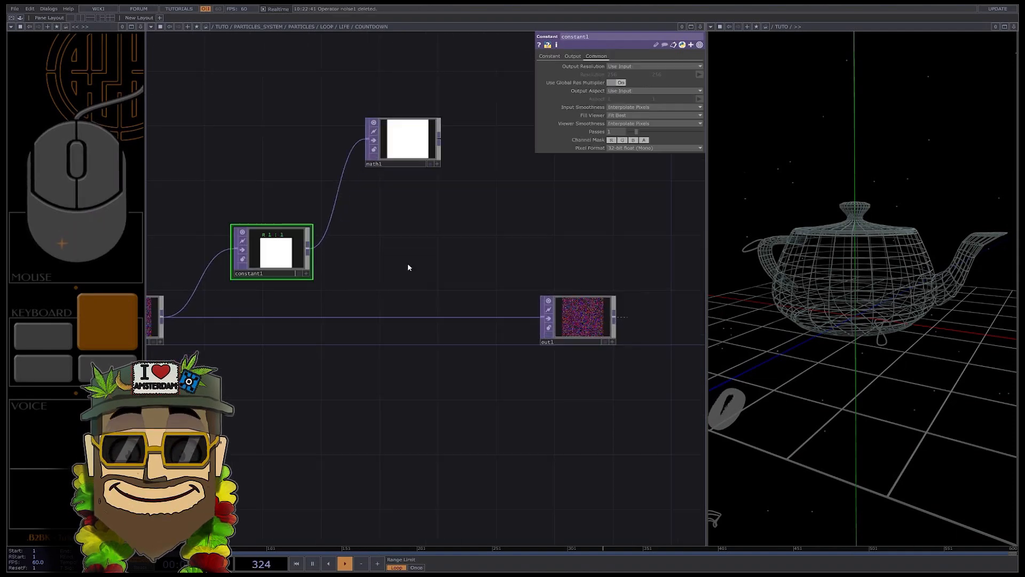
Step: Add a Noise TOP below math1 and feed it from constant1
key(Tab)
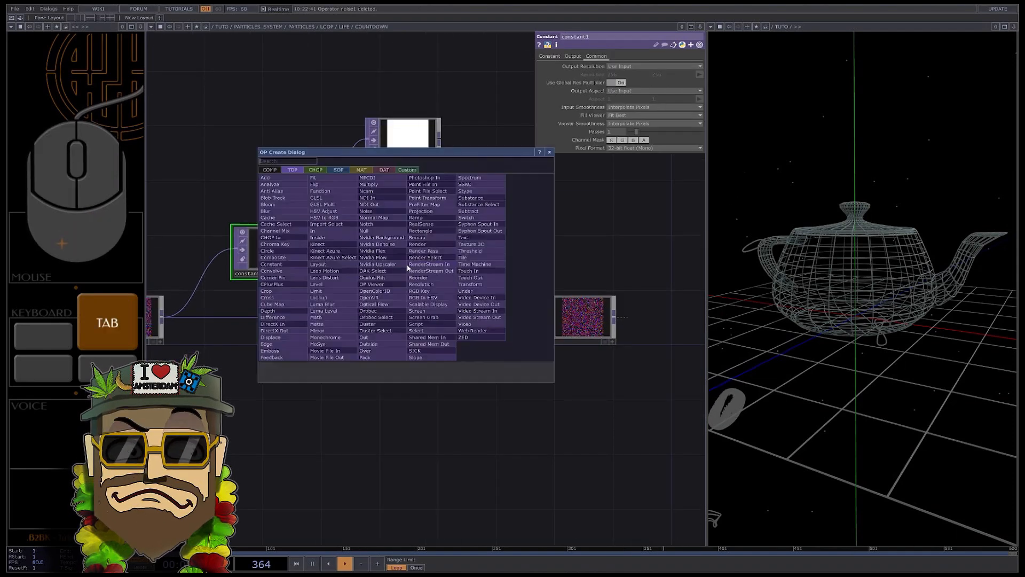
text(noi)
click(379, 219)
click(393, 263)
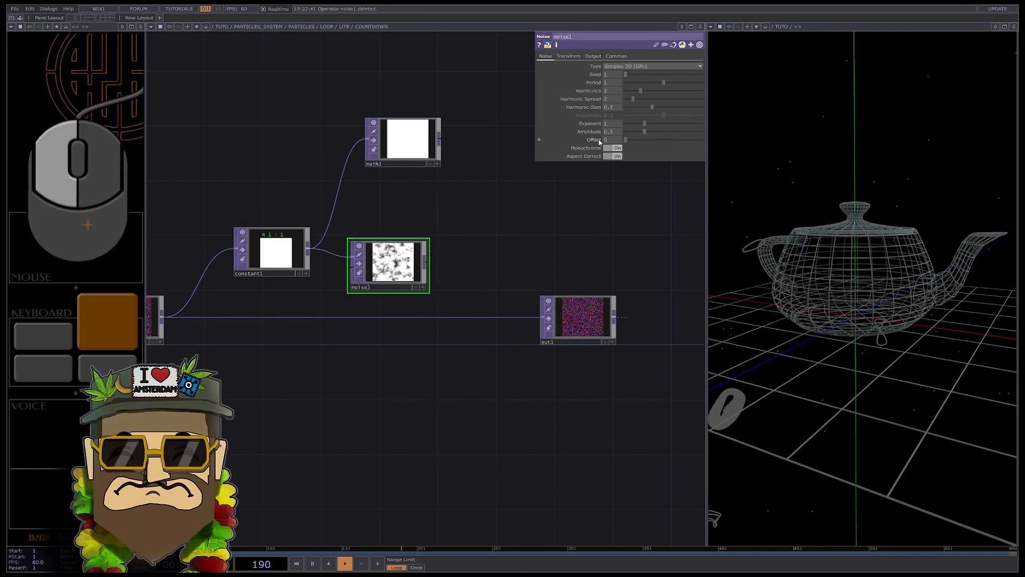
Step: Set the Noise TOP's type to Random (GPU) and turn on its pixel value display
click(625, 67)
click(624, 119)
scroll(394, 280, up, 3)
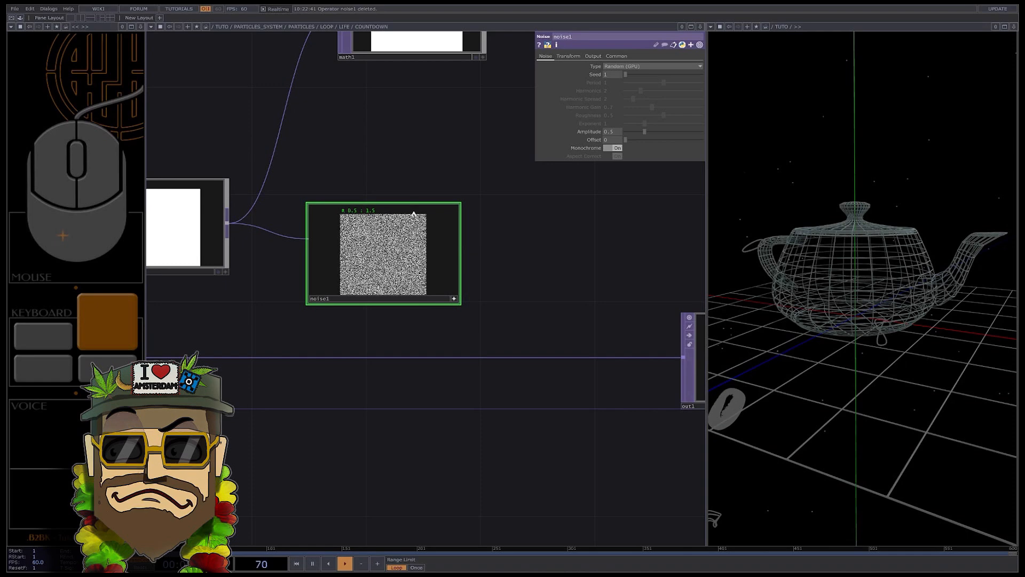
scroll(413, 214, down, 6)
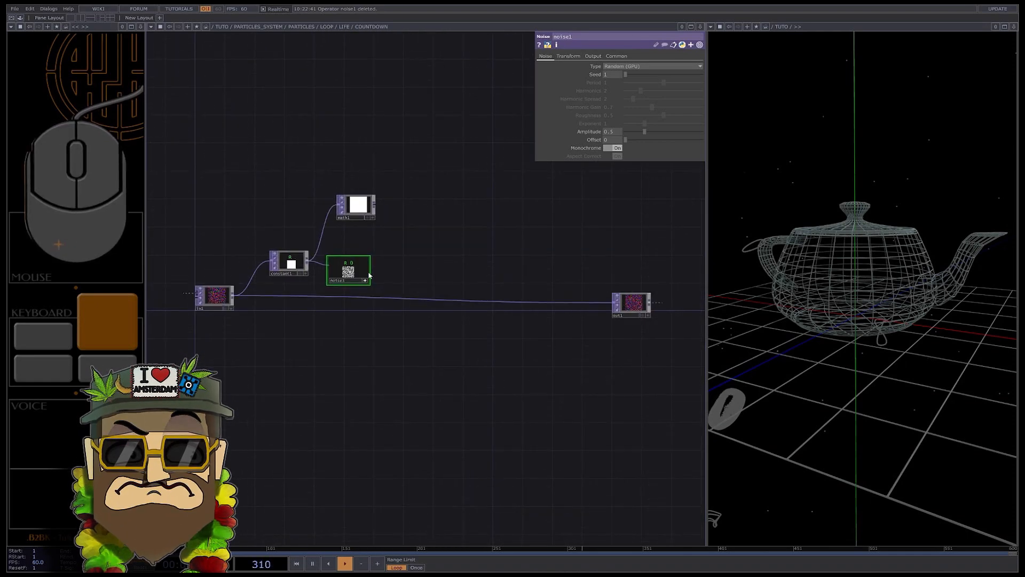
Step: Add a Subtract TOP before out1, with math1 as its first input and noise1 as its second
scroll(368, 275, up, 2)
scroll(399, 223, down, 3)
scroll(456, 252, up, 2)
key(Tab)
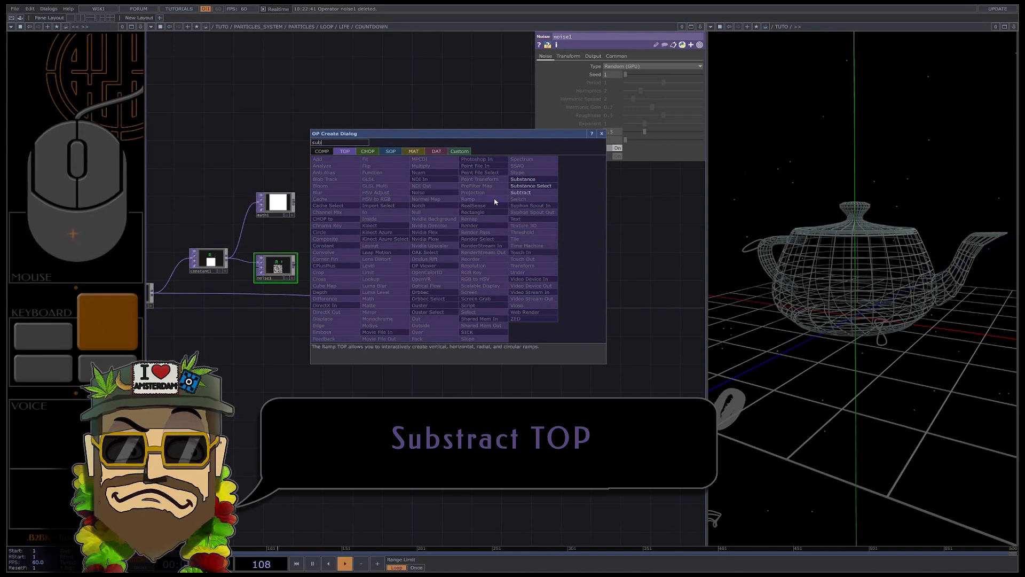
click(520, 192)
click(472, 258)
click(293, 202)
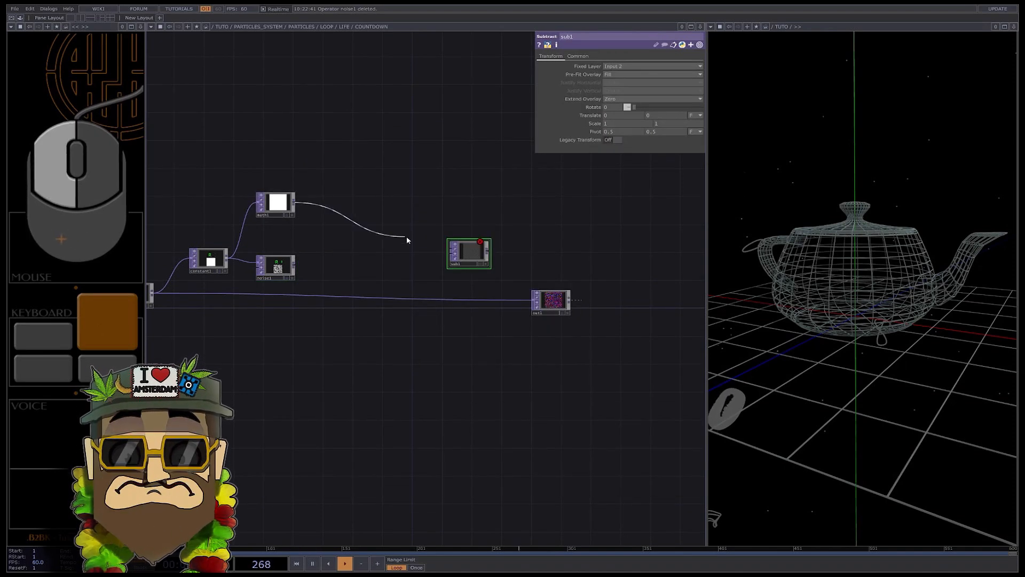
click(450, 249)
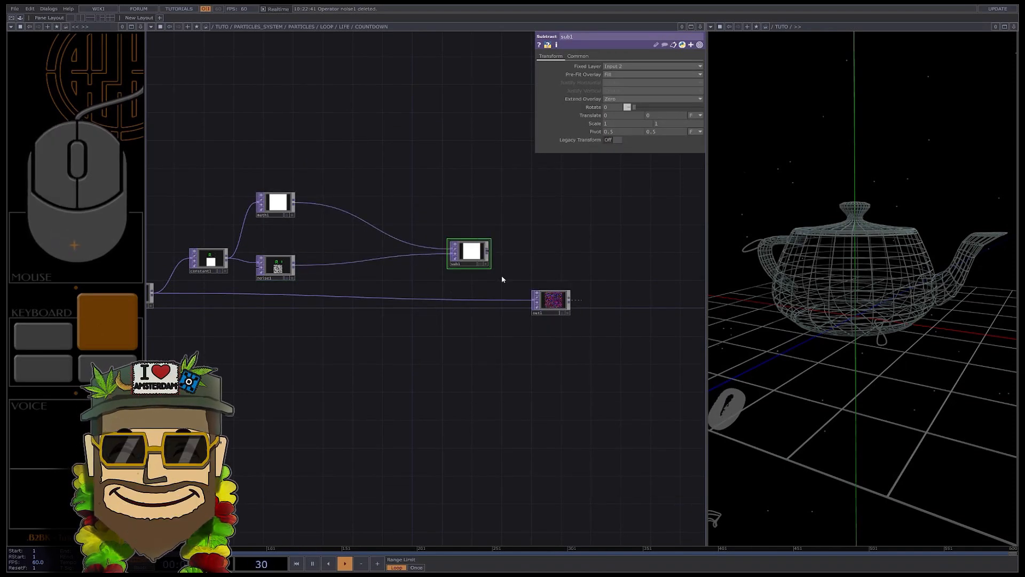
Step: Connect sub1 to out1 in place of the direct input wire, and space the two nodes apart
drag(551, 300, 608, 280)
click(487, 251)
click(579, 300)
drag(473, 255, 496, 263)
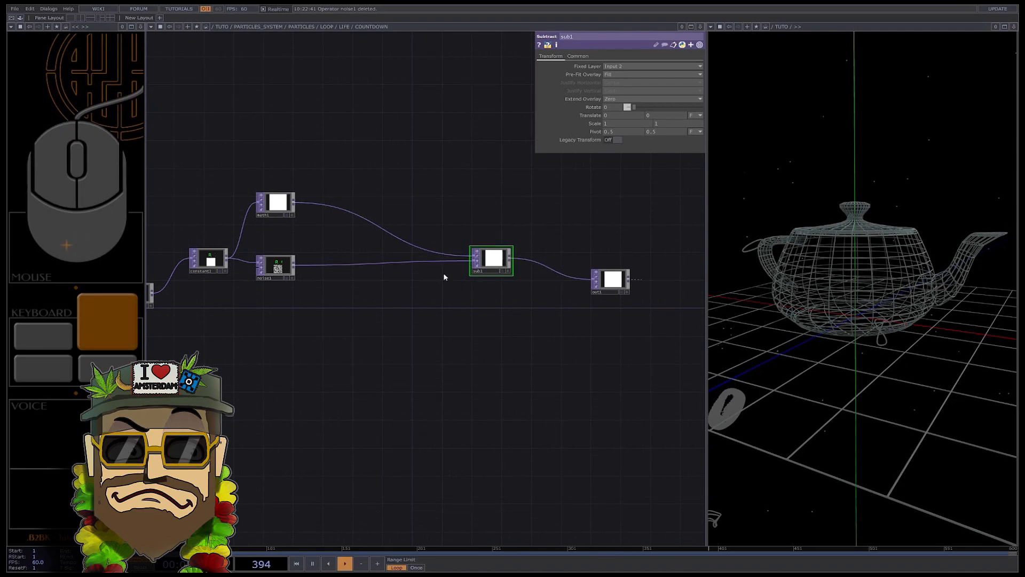
Step: Add a Feedback TOP between math1 and sub1, and connect math1 to its input
right_click(357, 255)
text(fe)
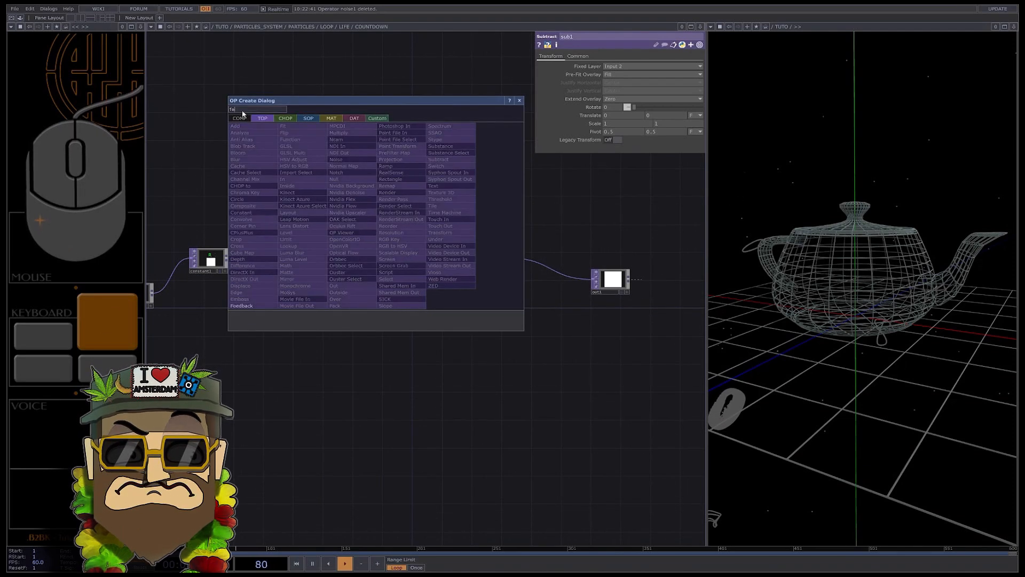
click(247, 305)
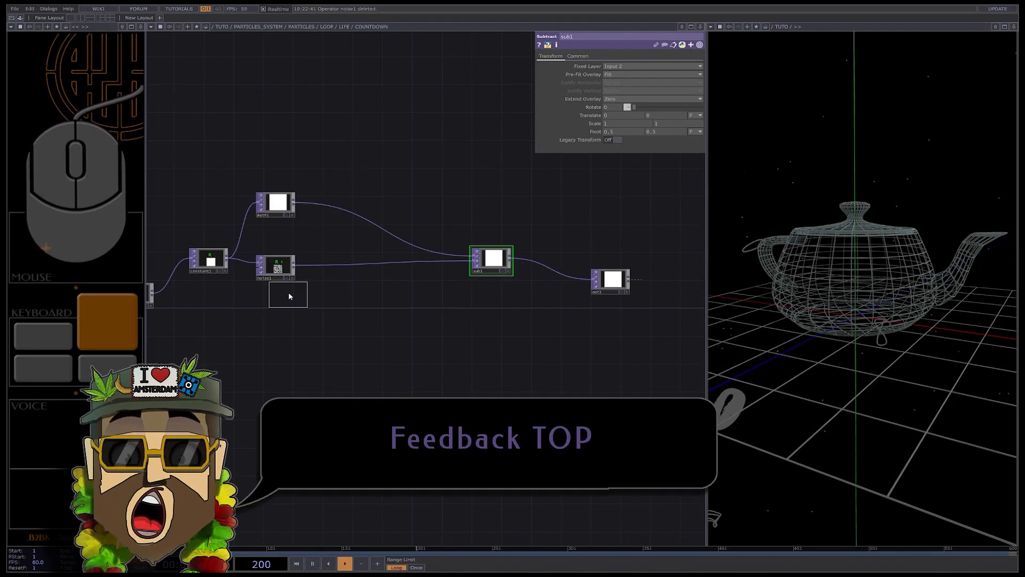
click(335, 239)
scroll(317, 216, up, 3)
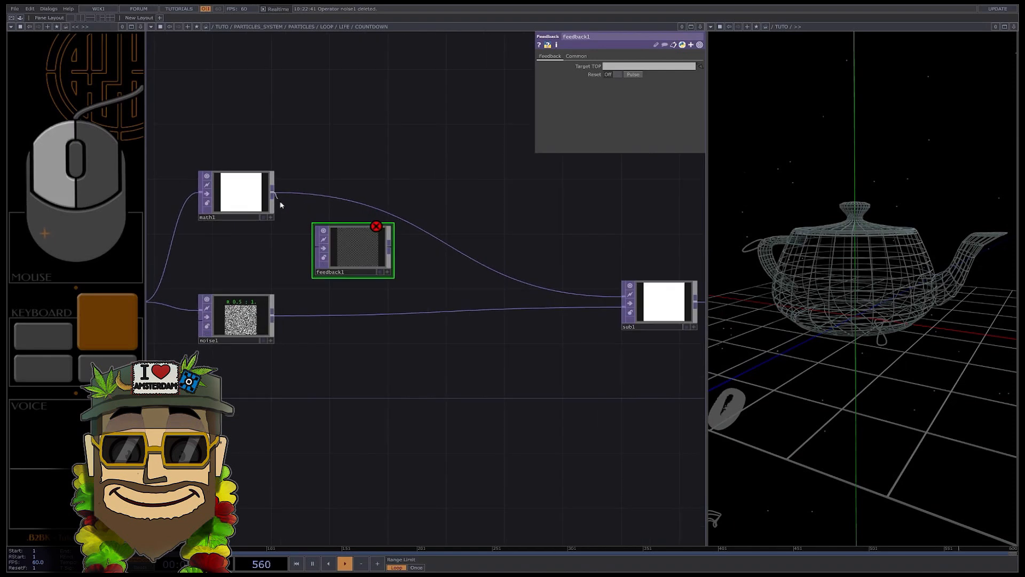
drag(275, 195, 314, 245)
Step: Add a Matte TOP with Switch Inputs at 1 and Matte Channel Luminance, taking math1 and feedback1 as its first two inputs
scroll(262, 274, down, 4)
scroll(372, 255, up, 2)
key(Tab)
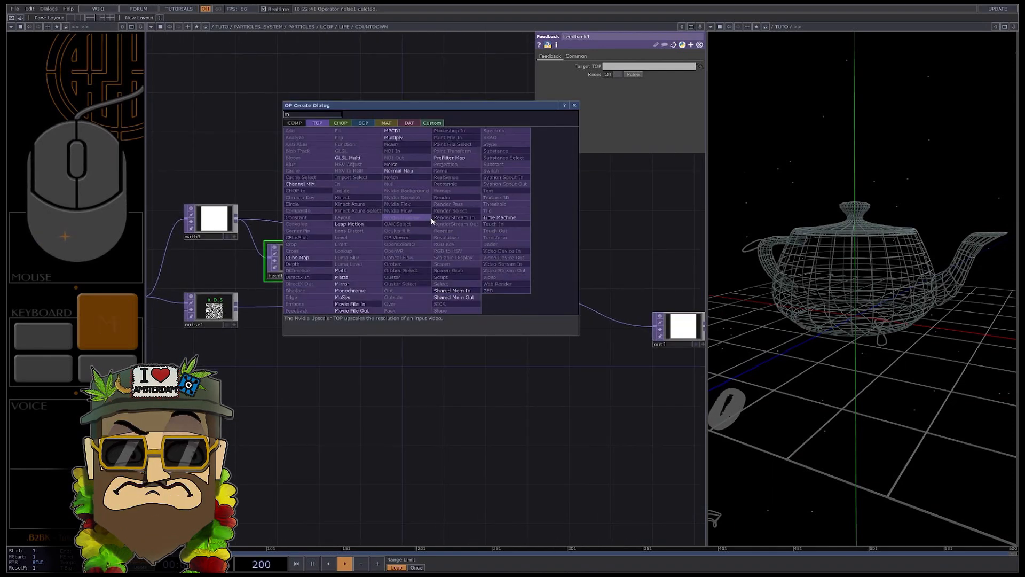
click(355, 277)
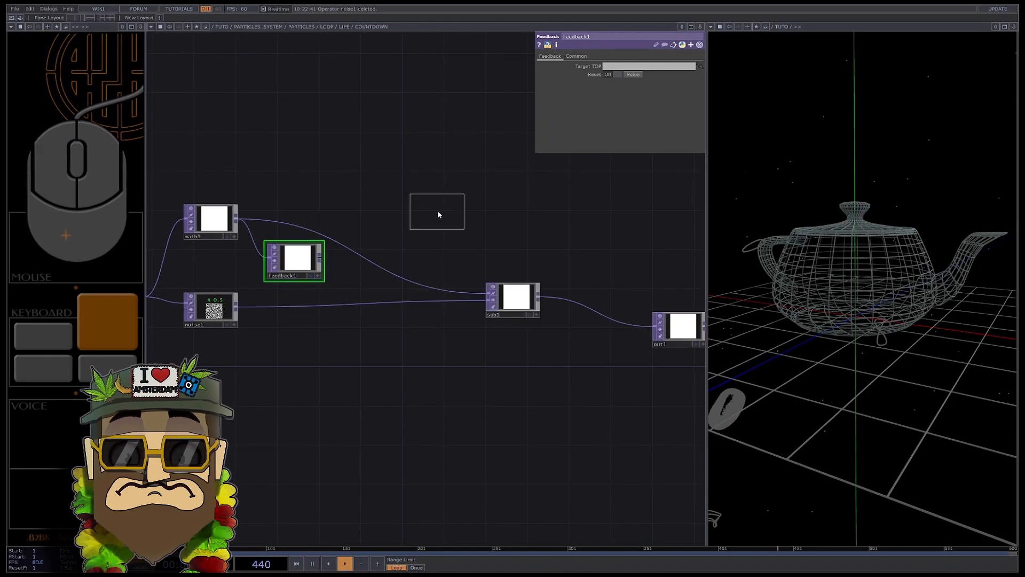
click(438, 211)
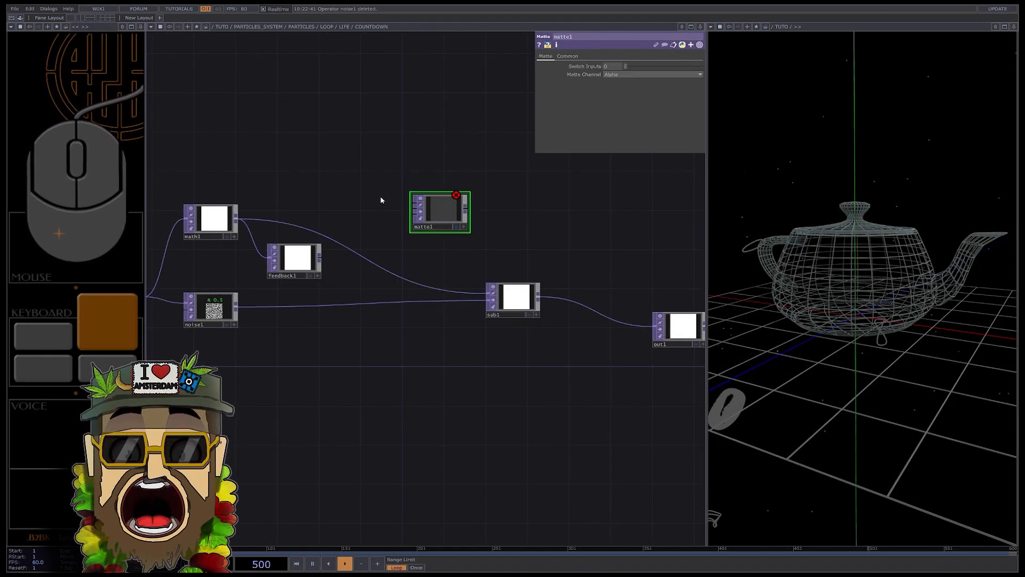
click(617, 75)
click(618, 84)
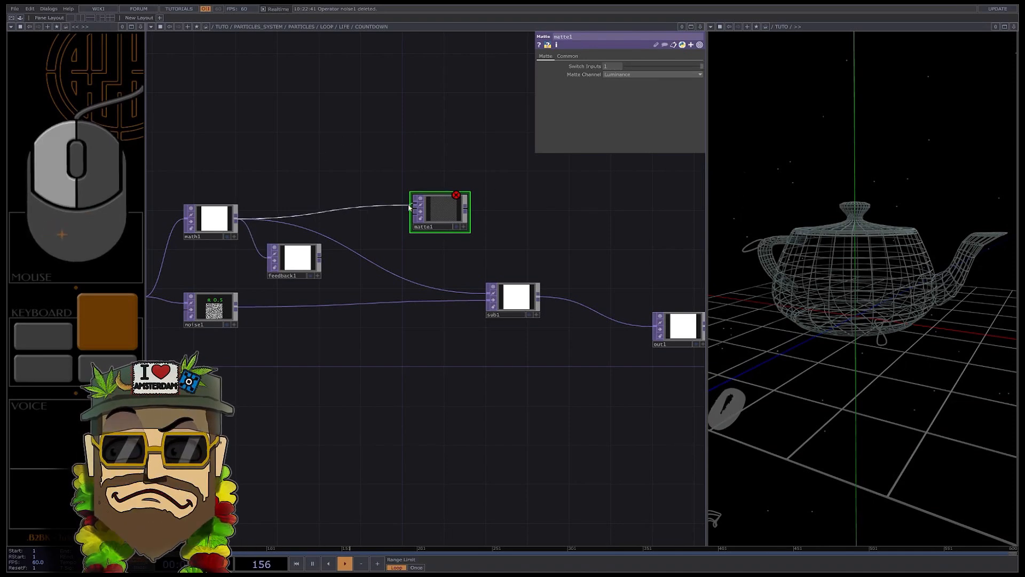
drag(410, 207, 412, 207)
Step: Add a Threshold TOP beside feedback1 and feed it from feedback1
key(Tab)
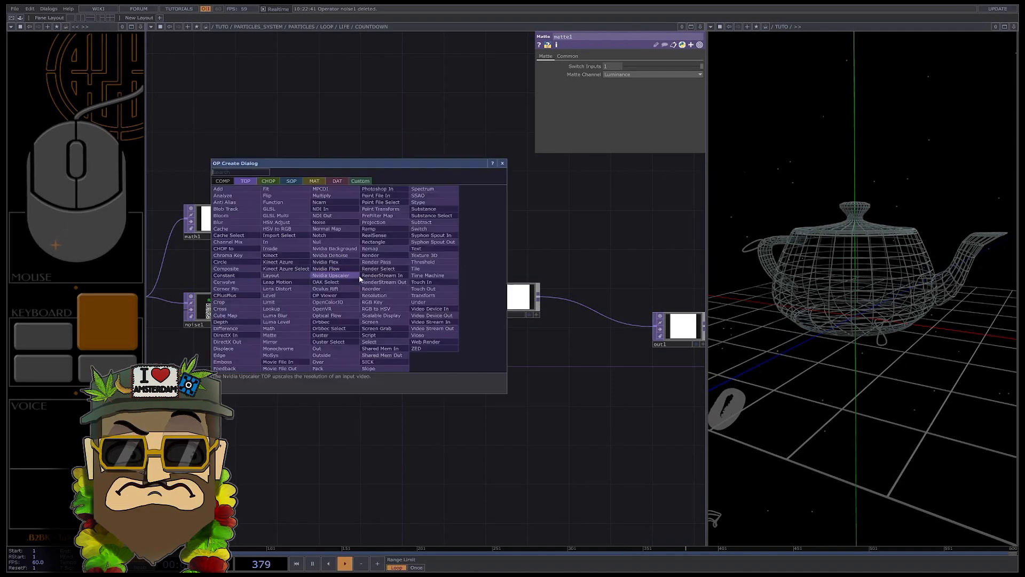
text(th)
click(422, 263)
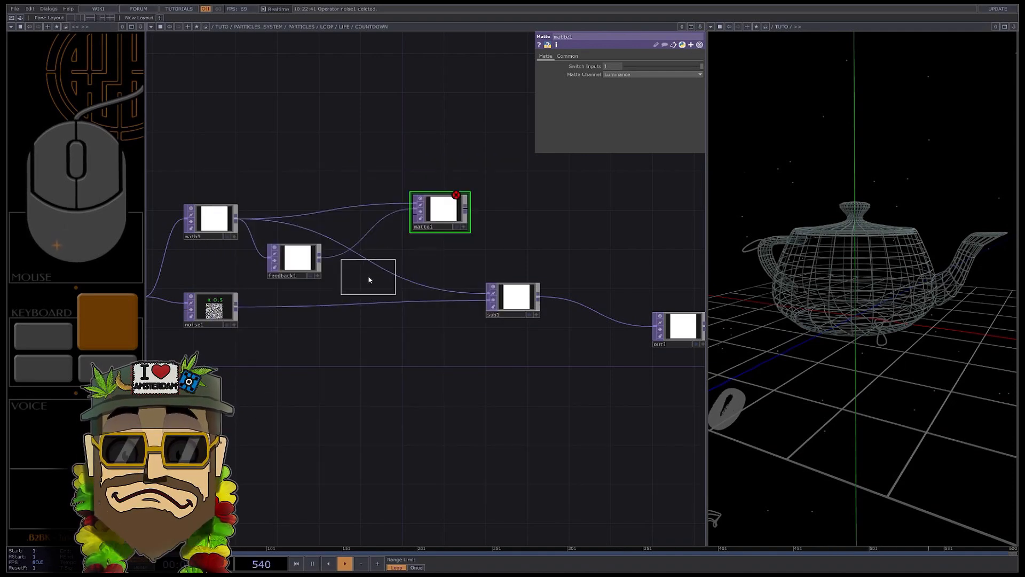
click(345, 275)
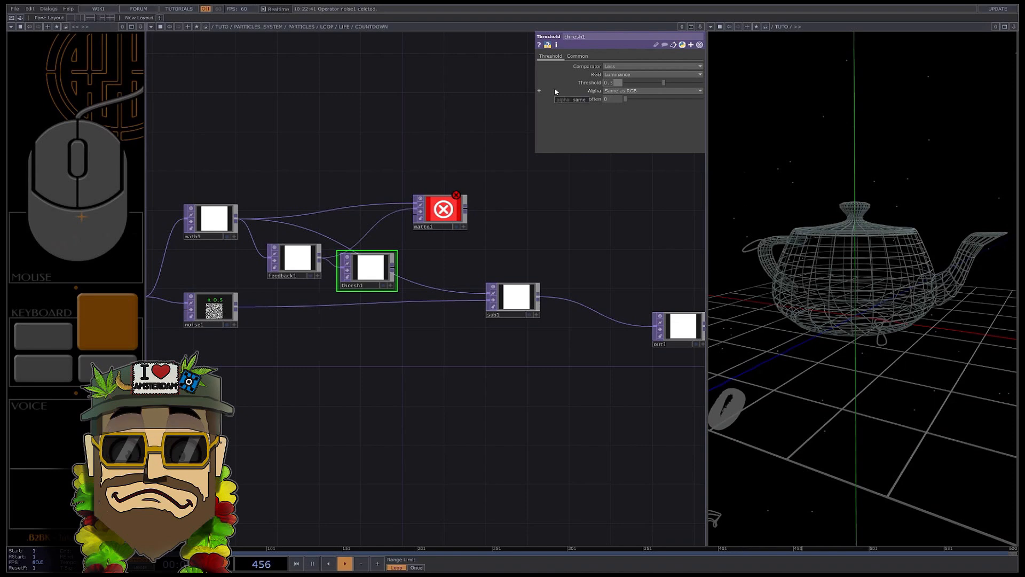
Step: Set the threshold to 1, wire thresh1 into matte1's third input and matte1 into sub1's first, and spread the nodes out
drag(396, 270, 542, 317)
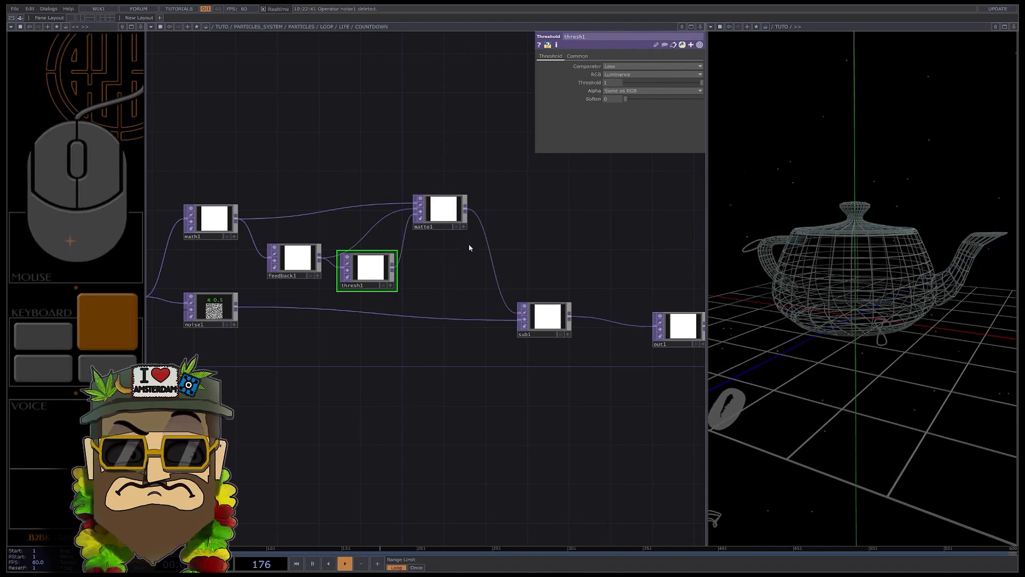
drag(443, 209, 485, 210)
drag(393, 254, 414, 254)
drag(546, 273, 591, 278)
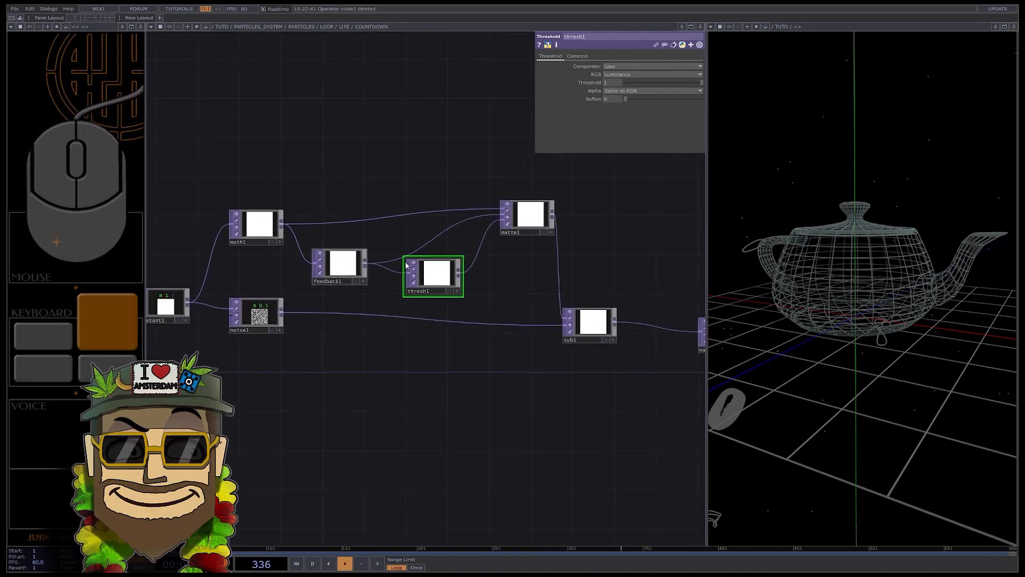
Step: Set the Feedback TOP's target to sub1
click(342, 264)
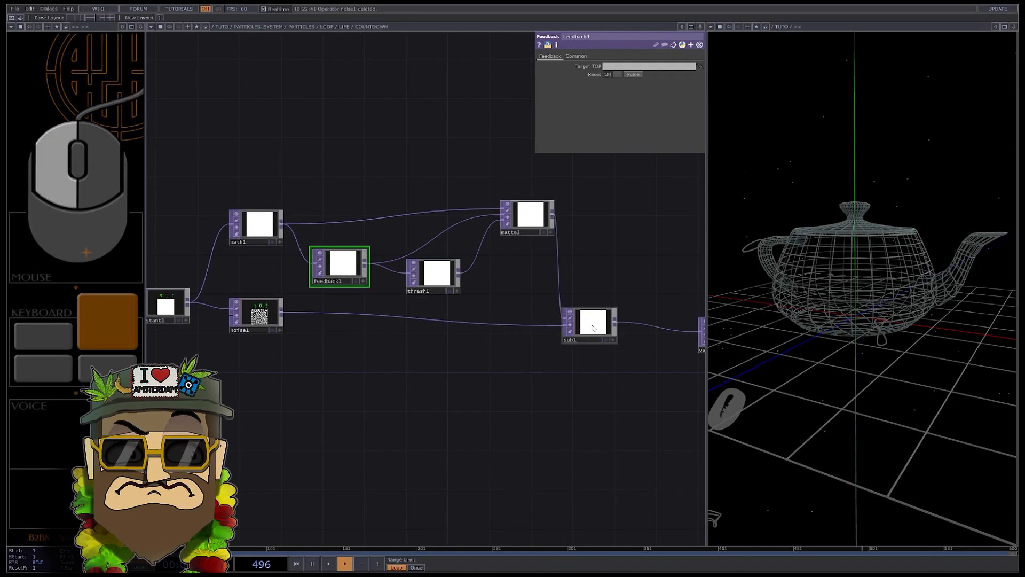
drag(592, 325, 648, 67)
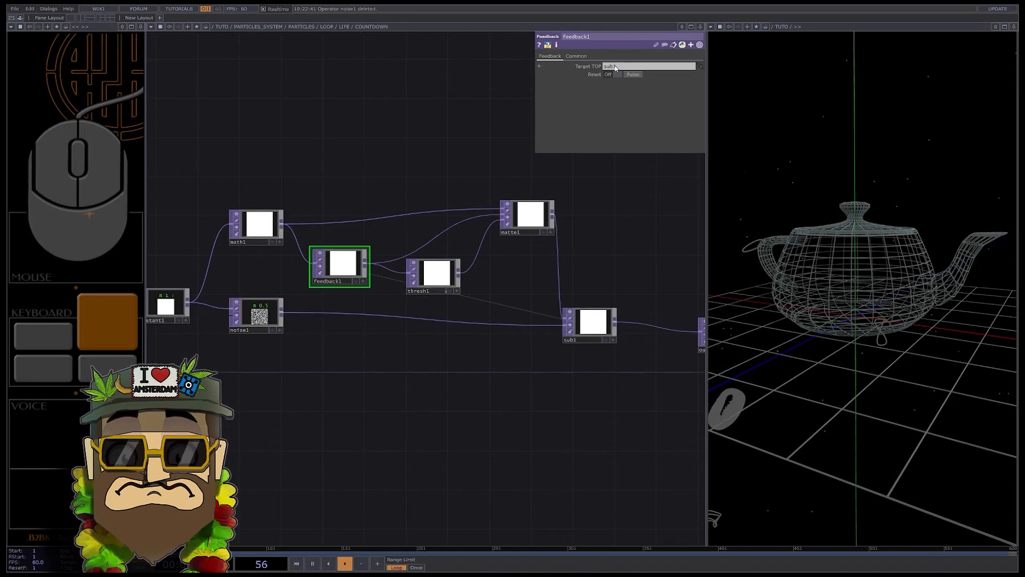
scroll(380, 213, down, 3)
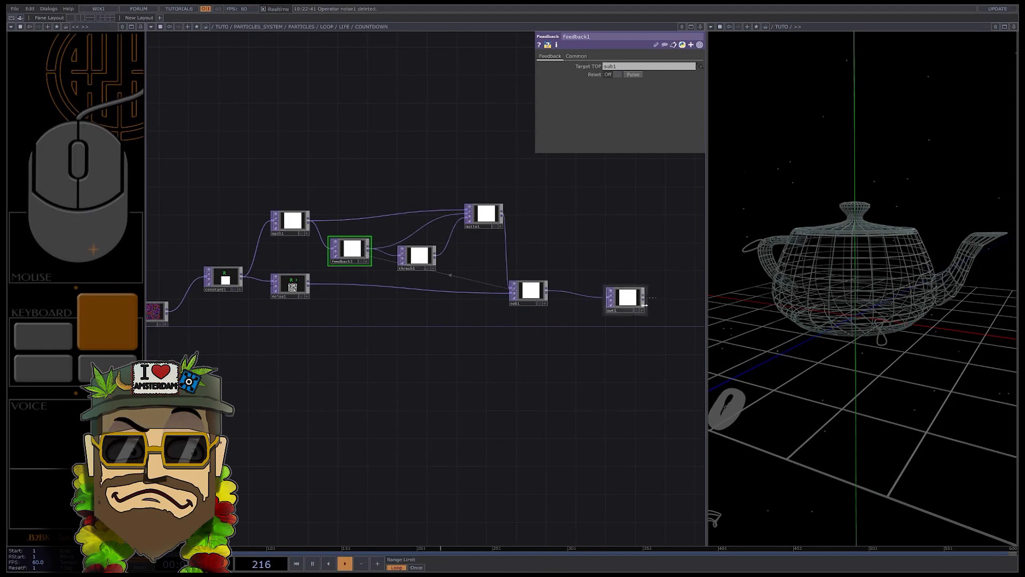
Step: Activate sub1's viewer, turn on its pixel value display and inspect the countdown values up close
scroll(629, 308, up, 2)
scroll(476, 277, up, 4)
click(554, 329)
right_click(509, 289)
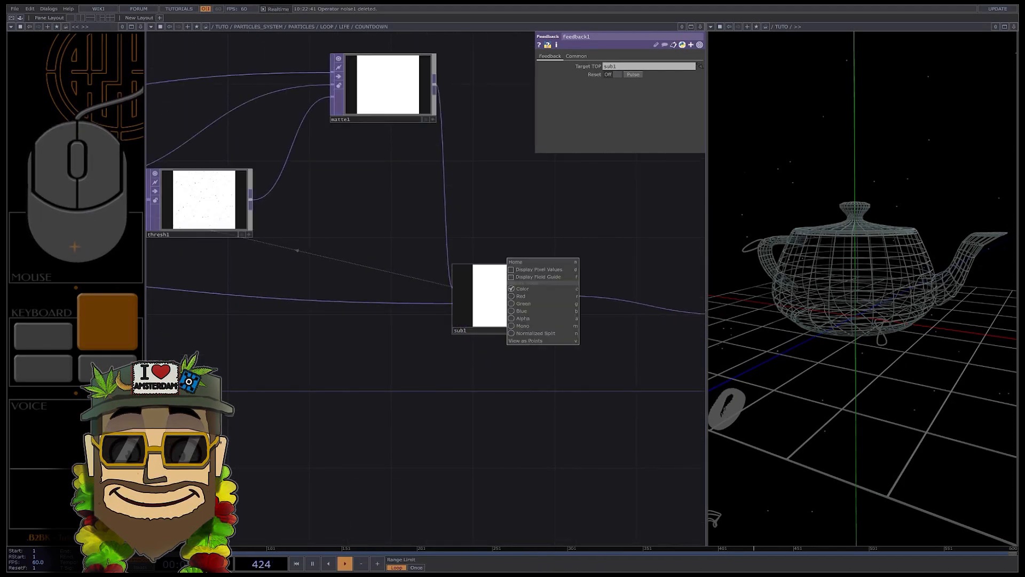
click(512, 296)
scroll(502, 266, up, 4)
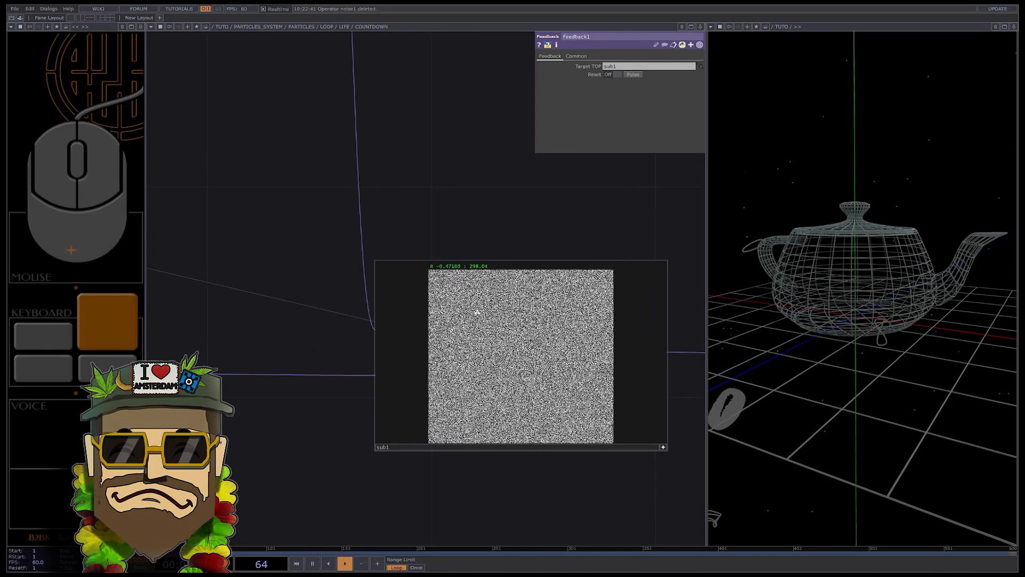
scroll(479, 308, up, 3)
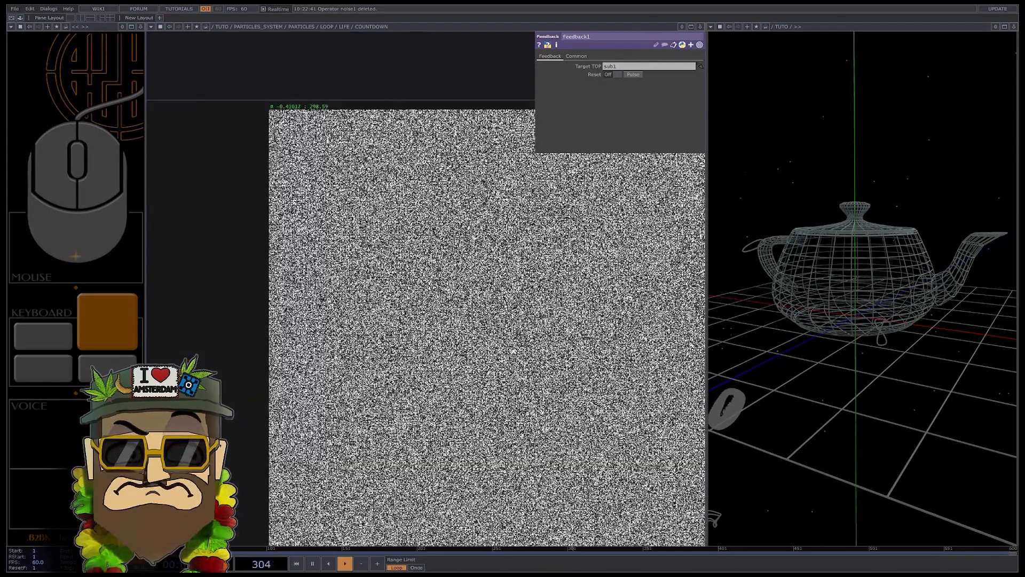
scroll(531, 342, down, 8)
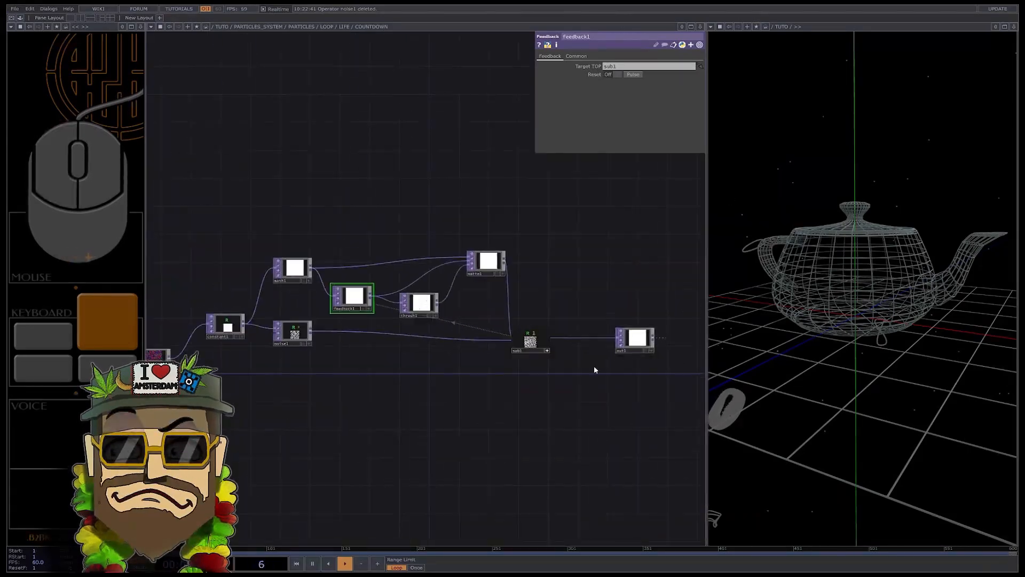
scroll(467, 358, up, 2)
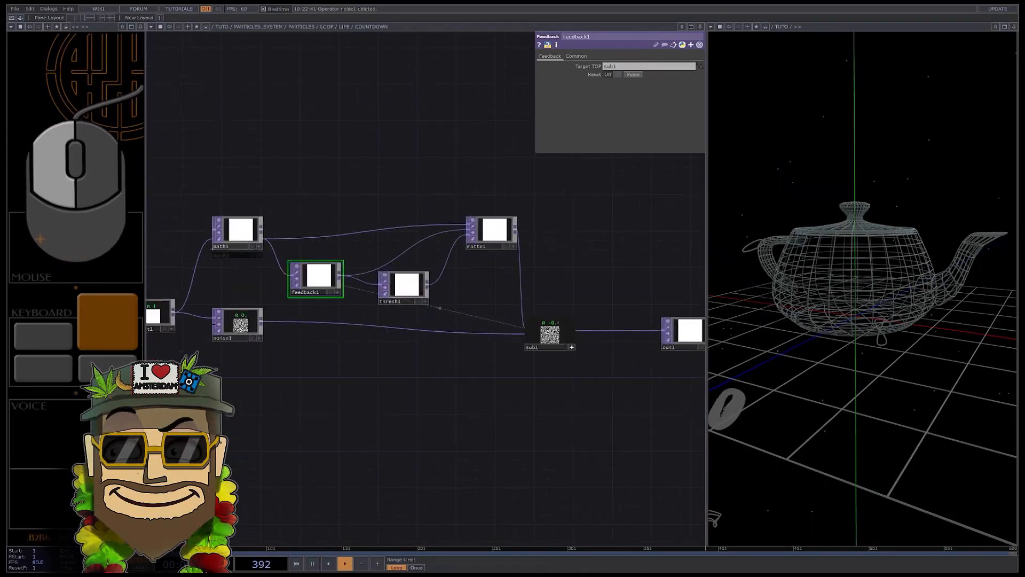
Step: Add a Keyboard In CHOP above feedback1
key(Tab)
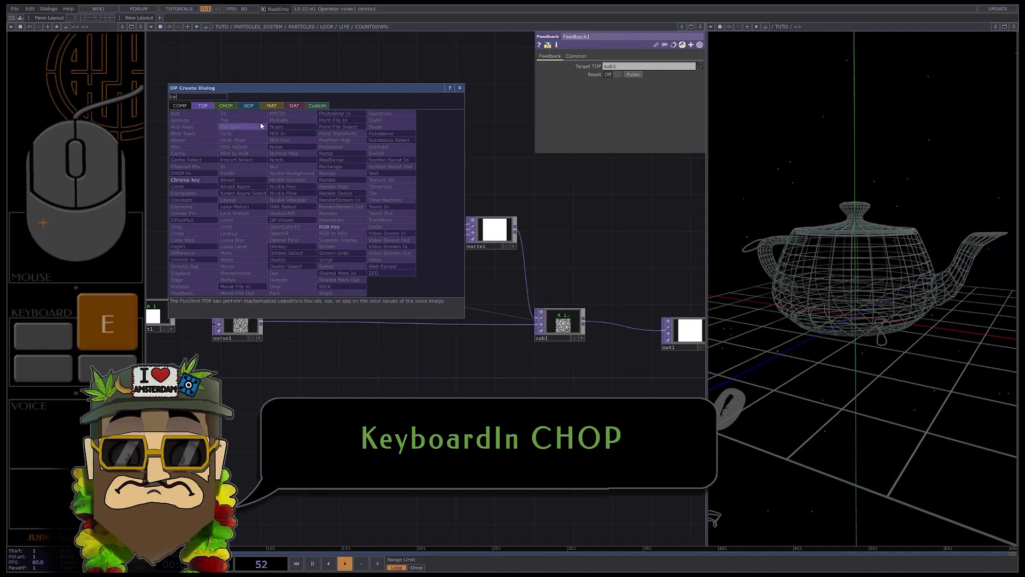
click(226, 105)
click(298, 213)
click(319, 205)
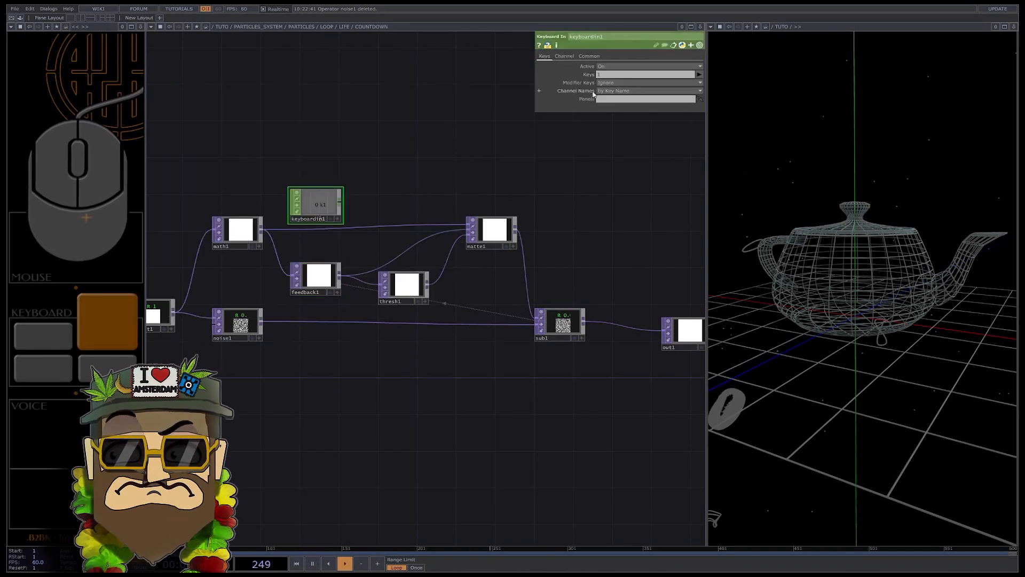
Step: Link the Keyboard In CHOP's k1 channel to feedback1's Reset Pulse parameter
click(316, 276)
click(337, 219)
drag(318, 205, 615, 75)
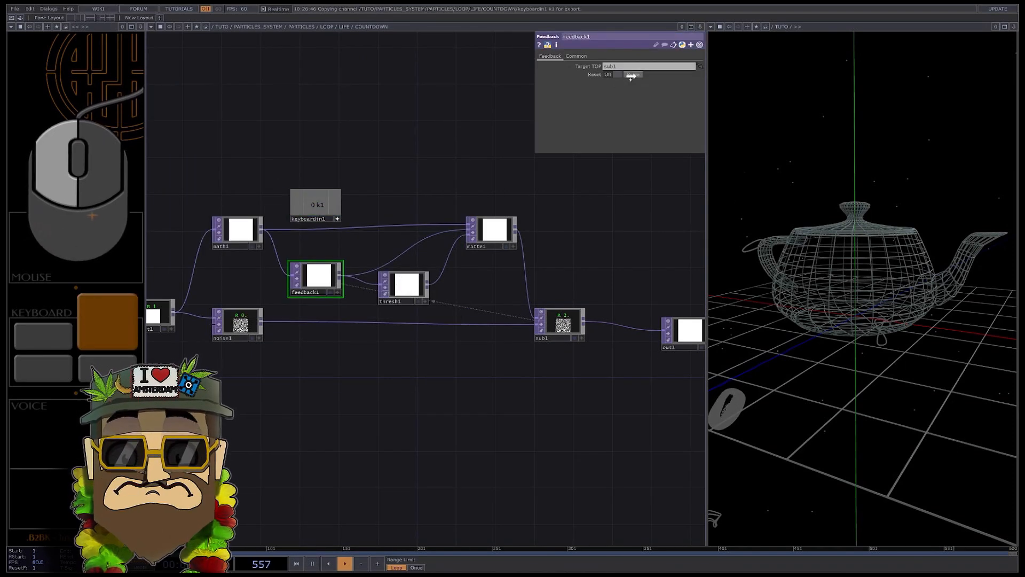
click(631, 79)
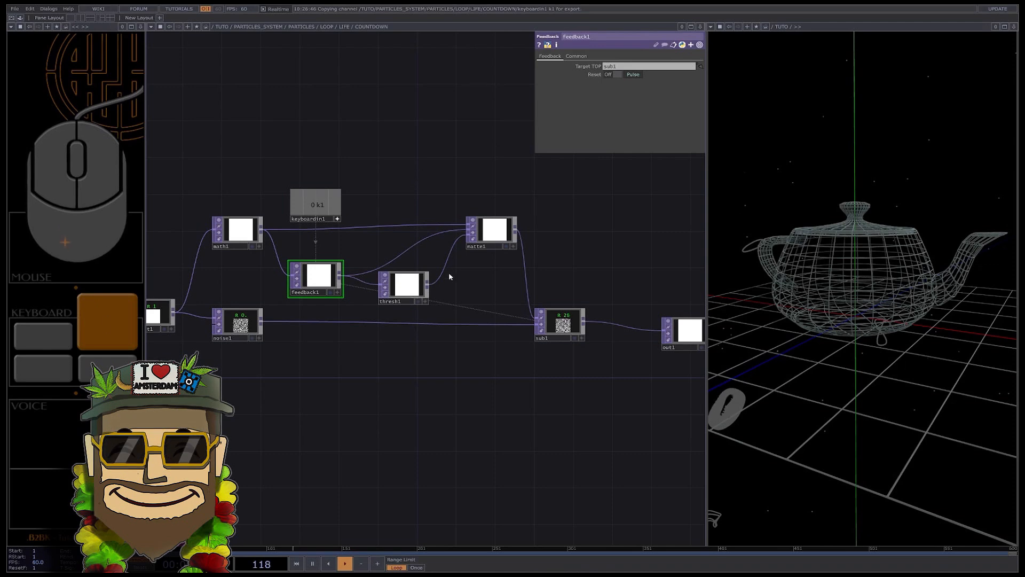
Step: Return from COUNTDOWN to the LIFE network and make room between multiply1 and out1 by moving out1 farther away
scroll(588, 337, up, 5)
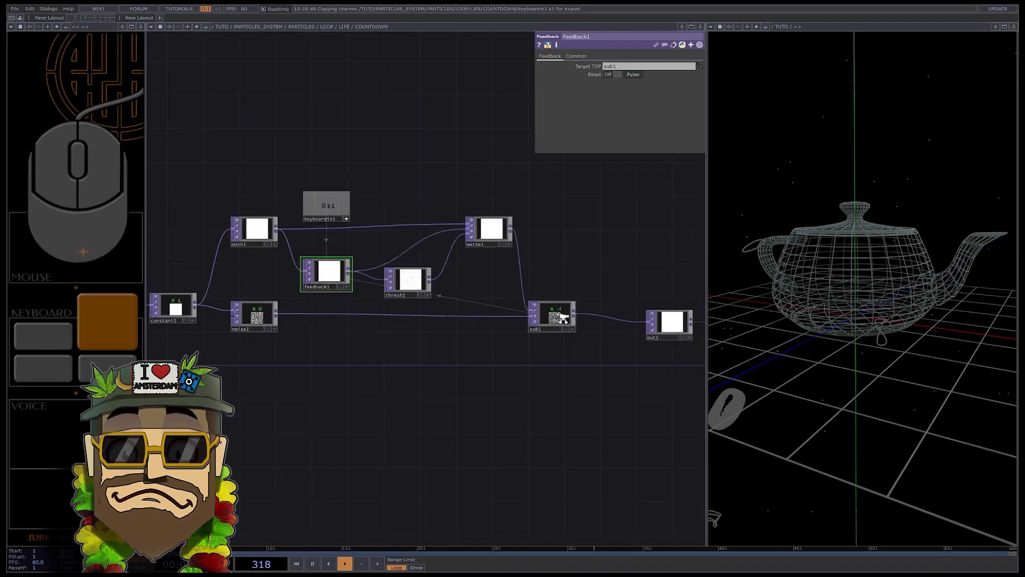
scroll(445, 340, down, 10)
scroll(444, 340, down, 3)
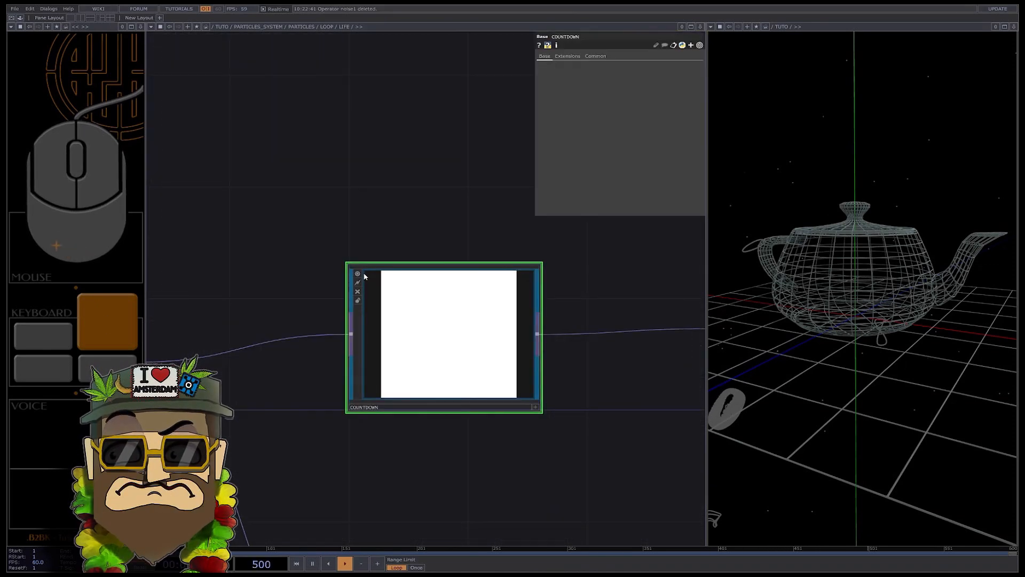
scroll(395, 278, up, 3)
drag(371, 400, 378, 422)
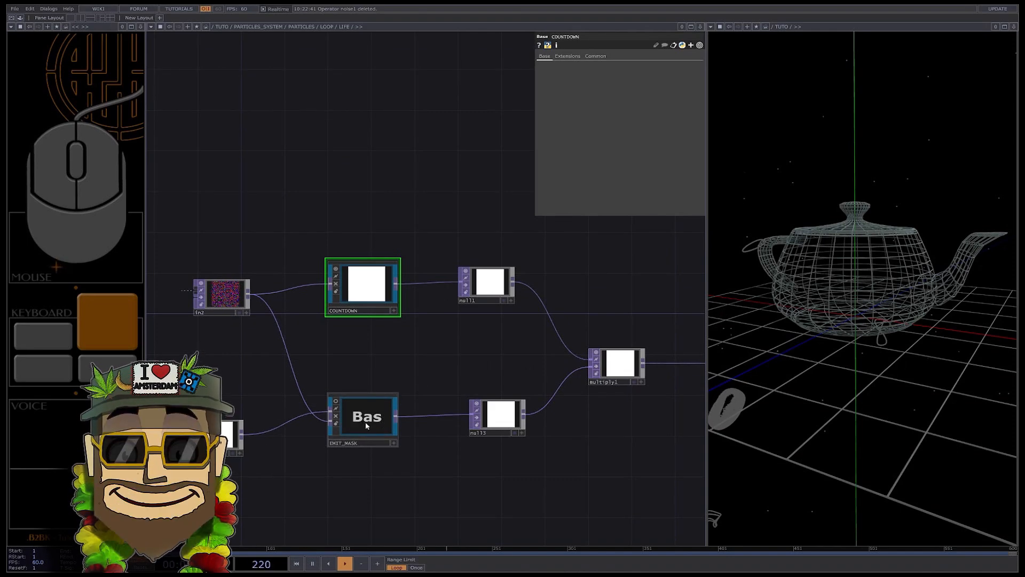
key(h)
drag(498, 294, 578, 294)
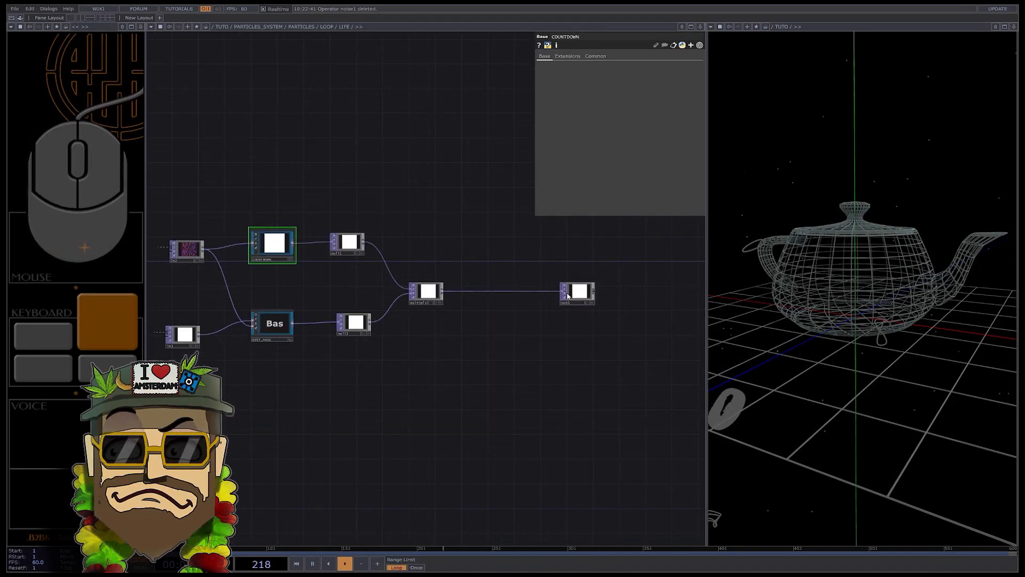
Step: Insert a Null TOP between multiply1 and out1
scroll(450, 292, up, 2)
right_click(437, 292)
click(426, 280)
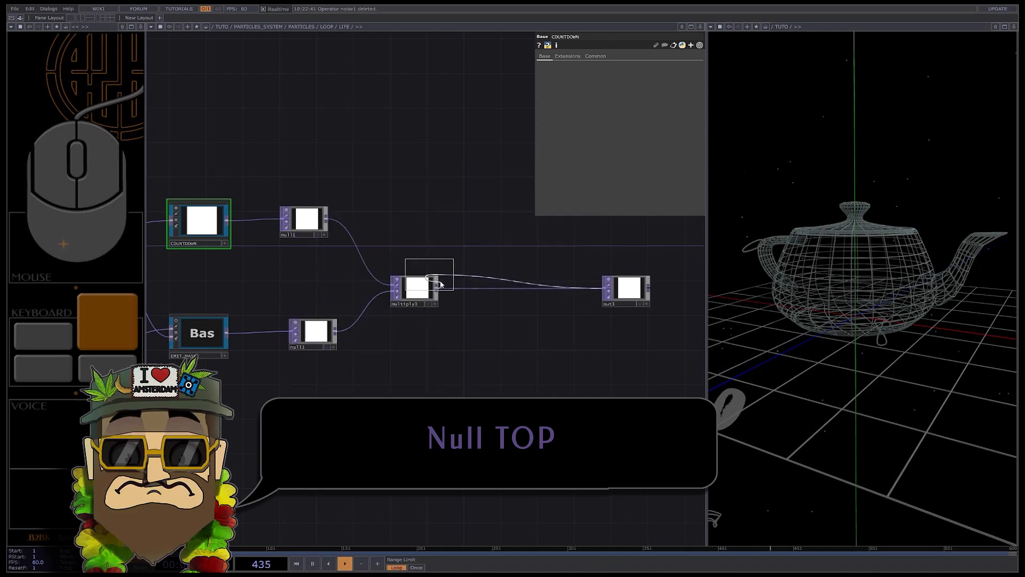
click(509, 291)
Step: Activate null2's viewer, display its pixel values and show its channels as Normalized Split
scroll(552, 296, up, 5)
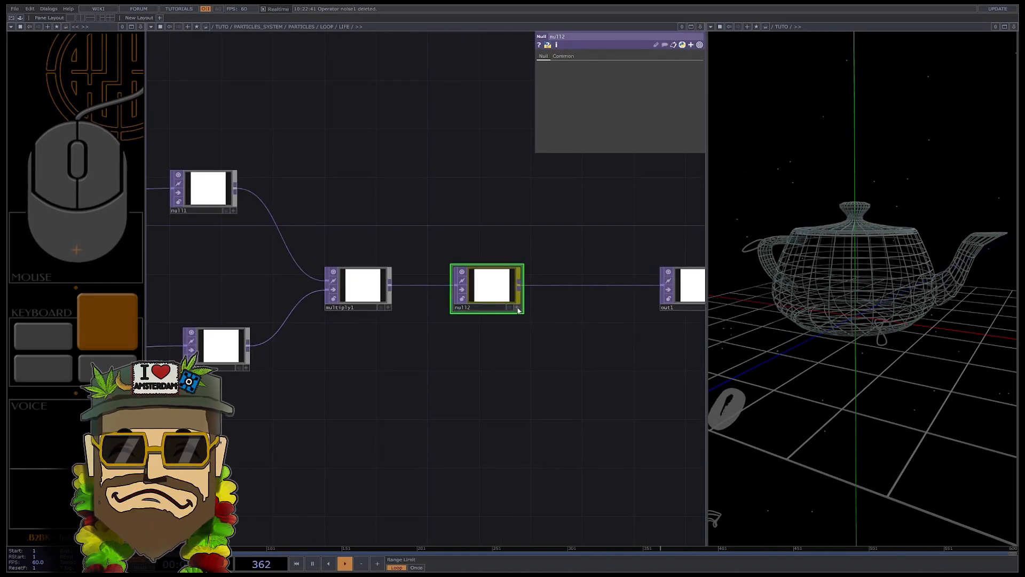
right_click(443, 271)
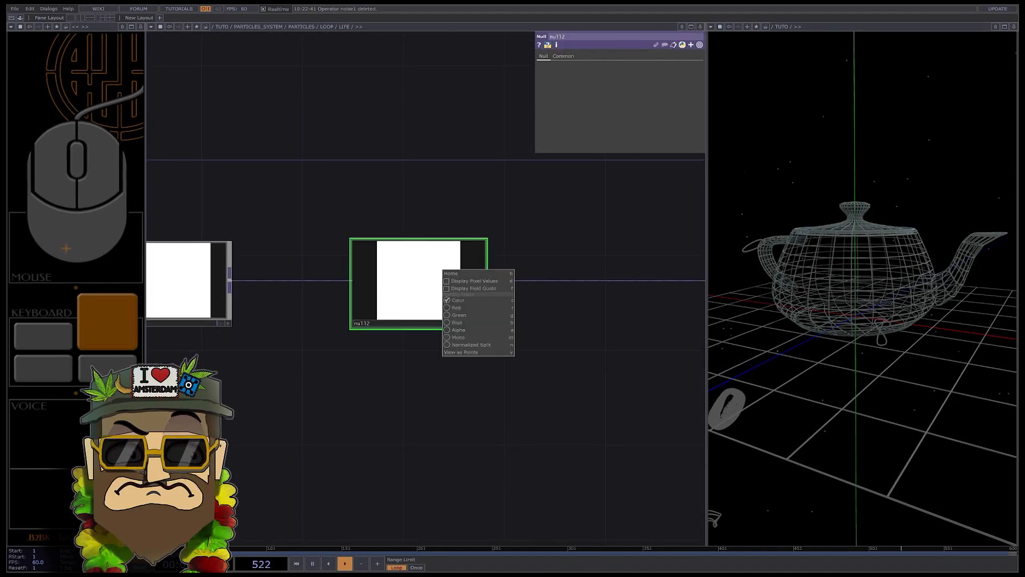
click(463, 344)
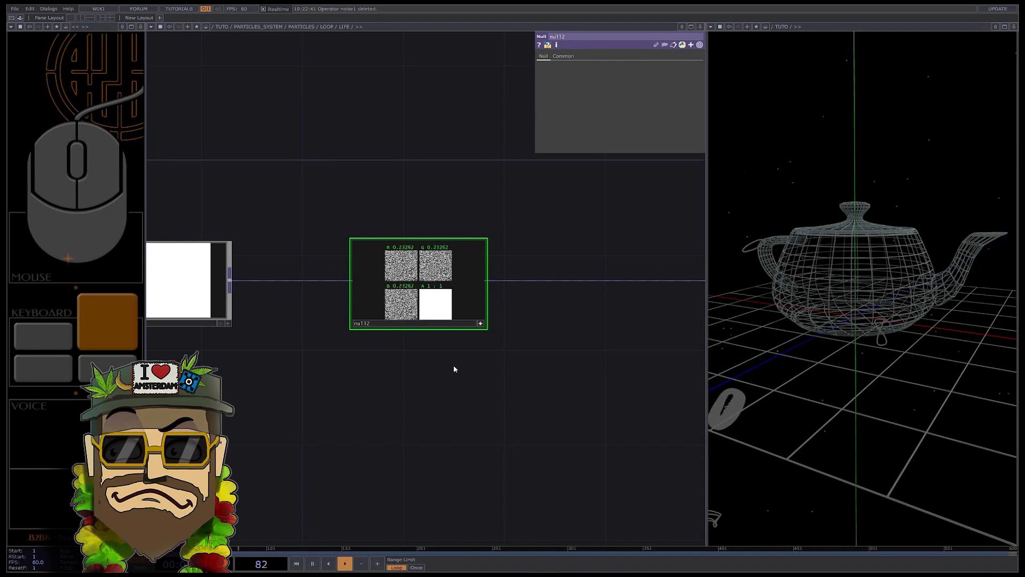
scroll(536, 351, down, 3)
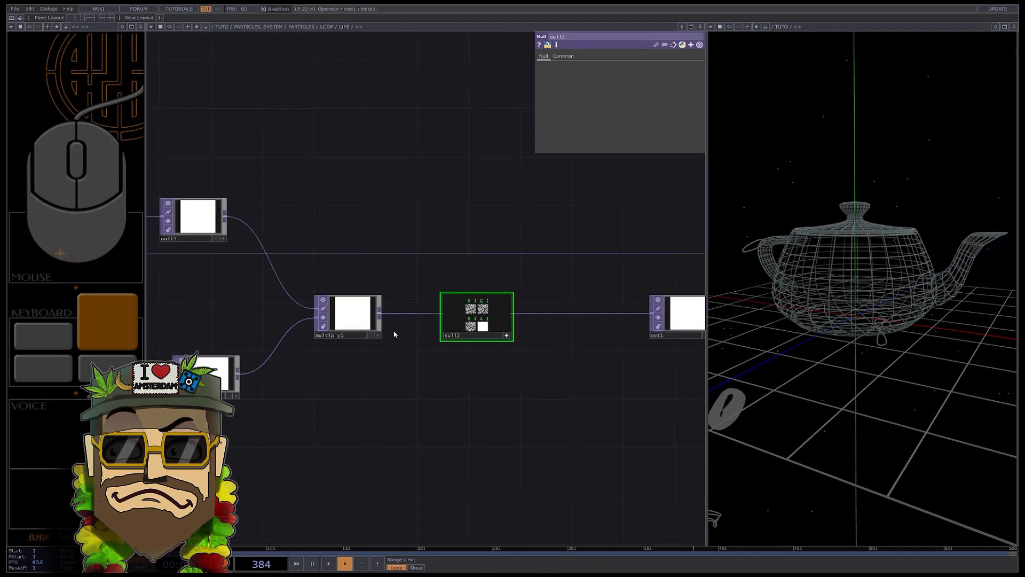
Step: Change multiply1's pixel format to a single-channel mono format and inspect the values in null2
click(374, 321)
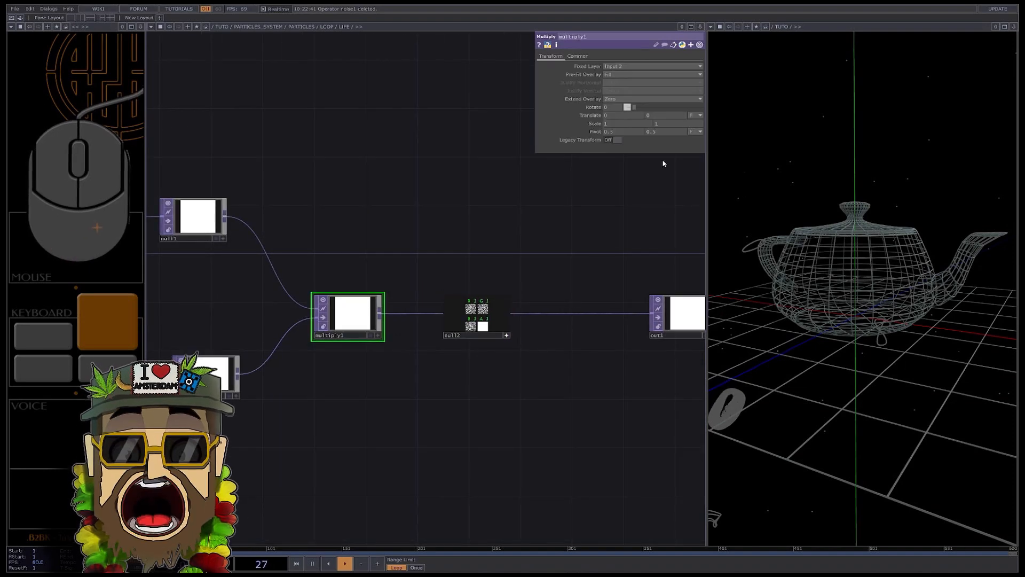
click(620, 74)
scroll(524, 332, up, 6)
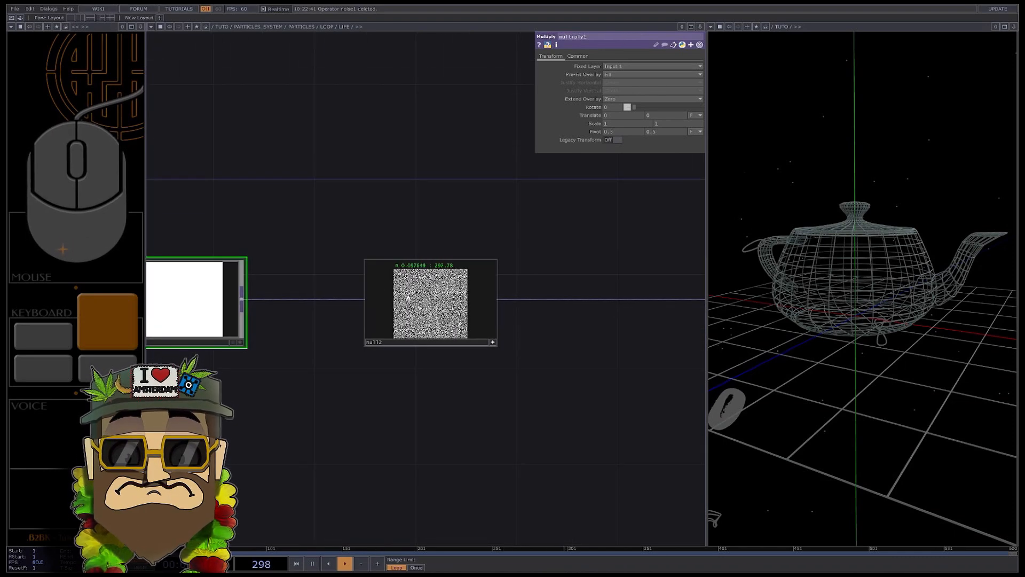
Step: Insert a Threshold TOP between null2 and out1
scroll(359, 250, down, 4)
right_click(430, 275)
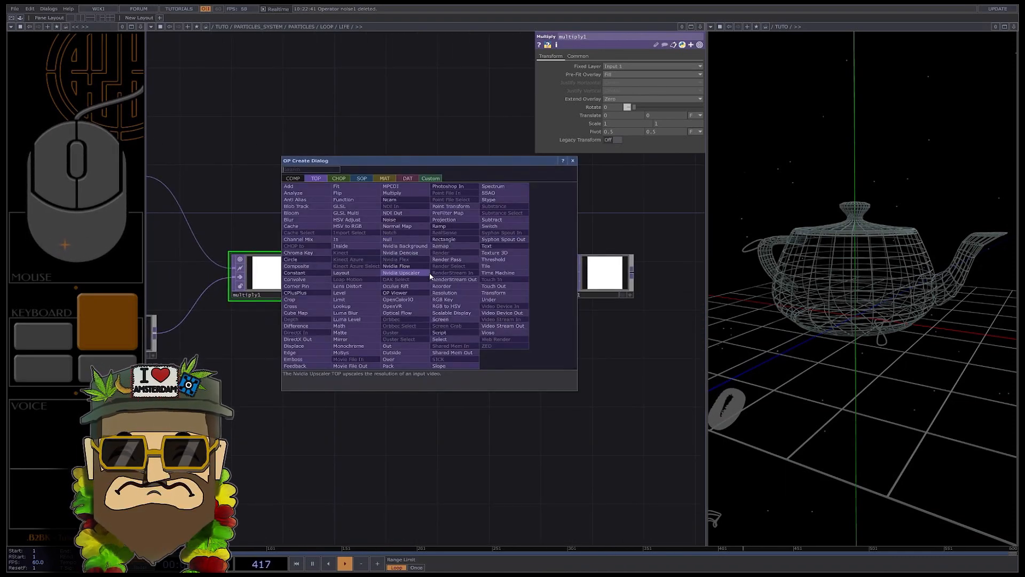
text(th)
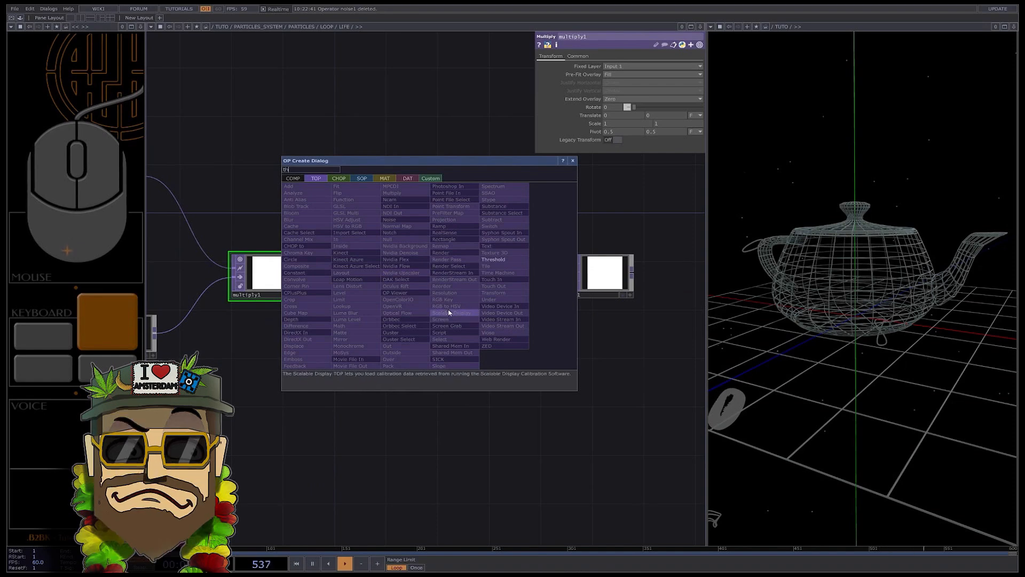
click(494, 259)
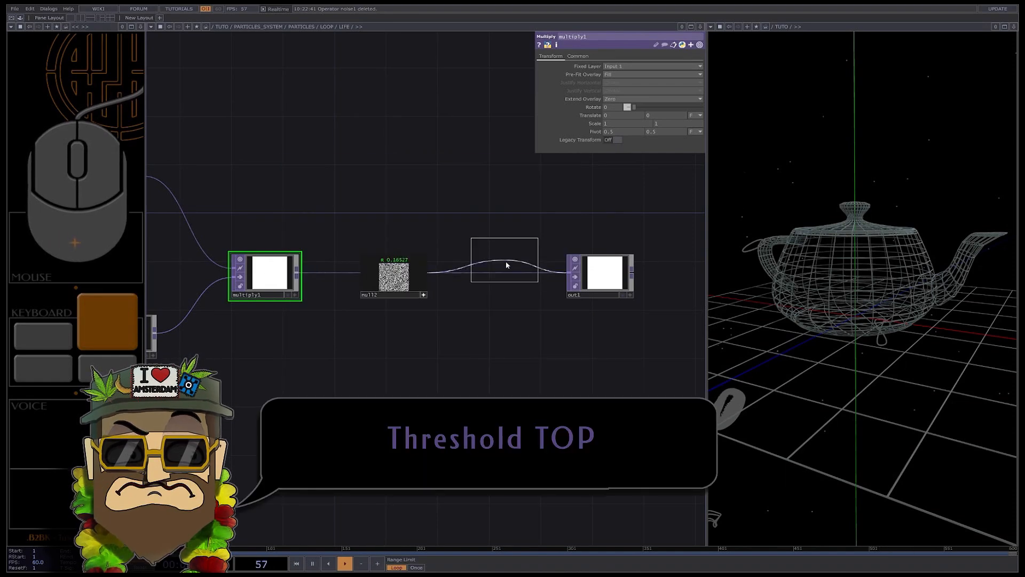
click(499, 275)
Step: Set thresh1's Comparator to Less or Equal, its Threshold to 1 and its Pixel Format to 8-bit fixed (Mono)
click(620, 67)
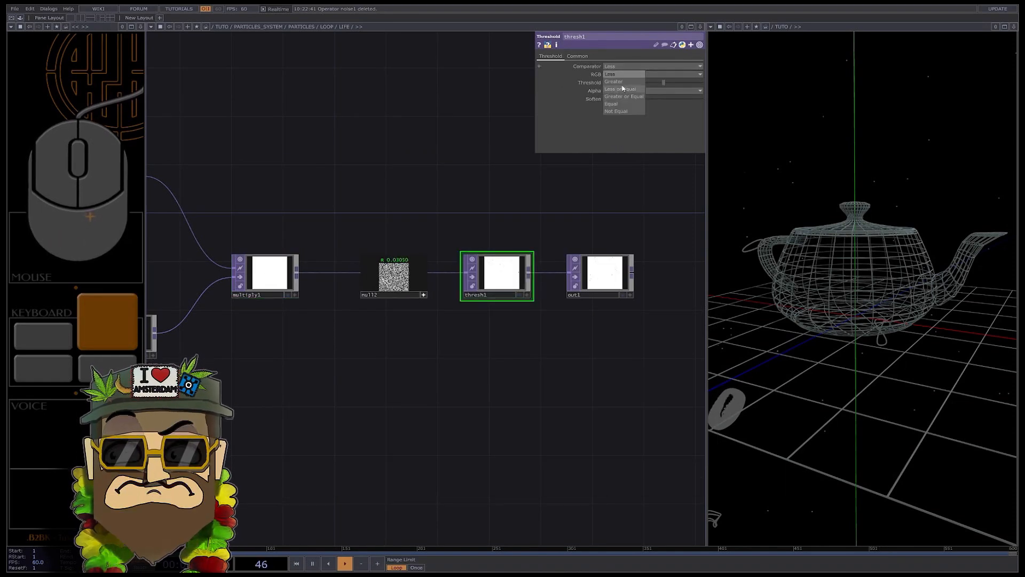
click(622, 88)
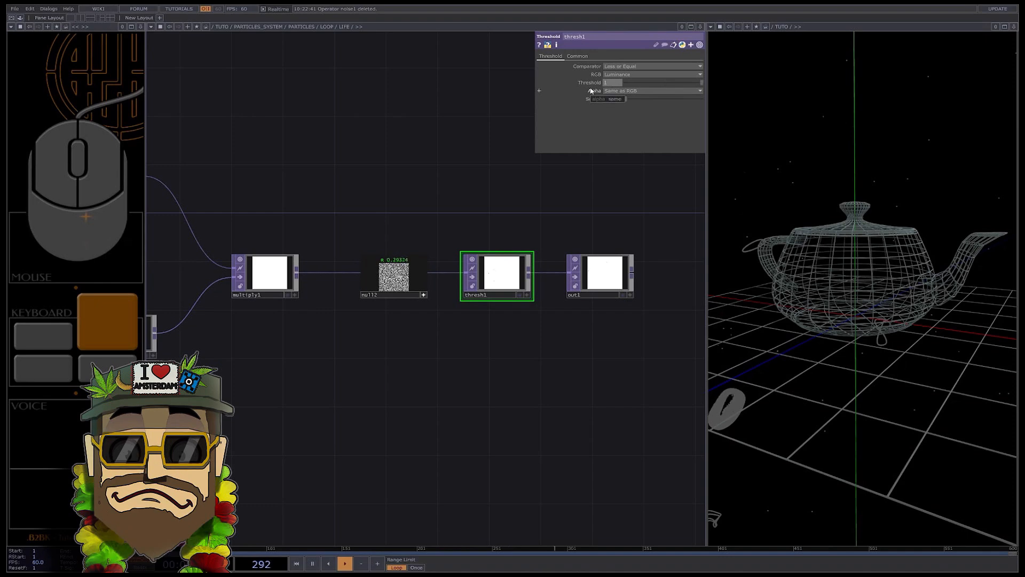
click(578, 56)
click(624, 148)
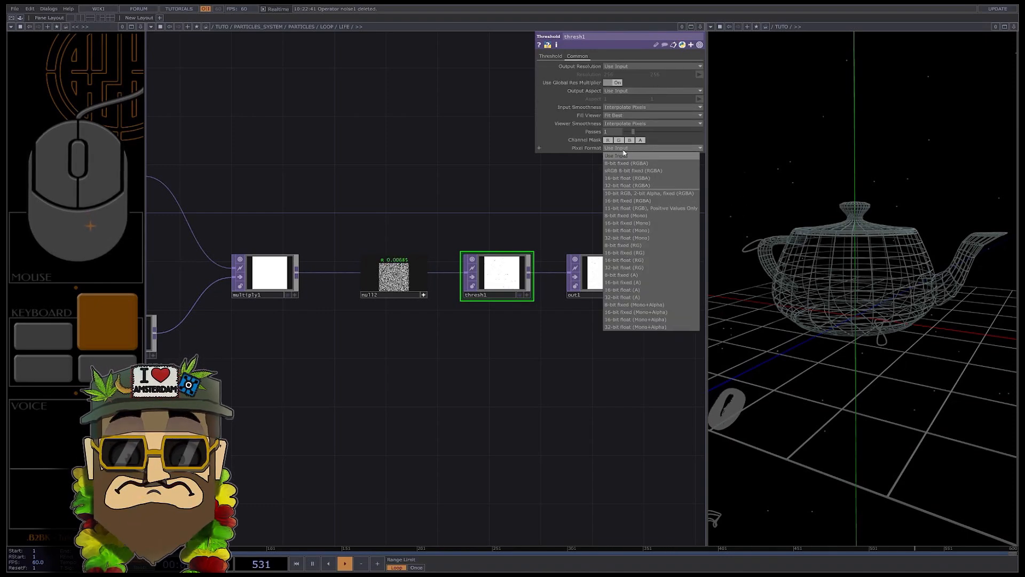
click(632, 216)
Step: Return to the LOOP network and move the LIFE component farther below feedback1
scroll(544, 306, down, 3)
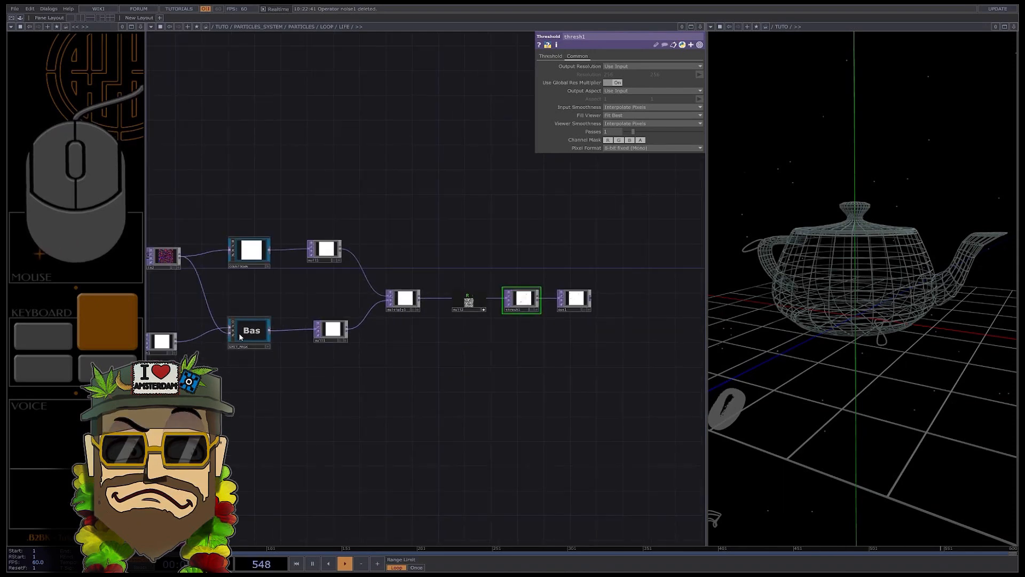
scroll(474, 328, down, 6)
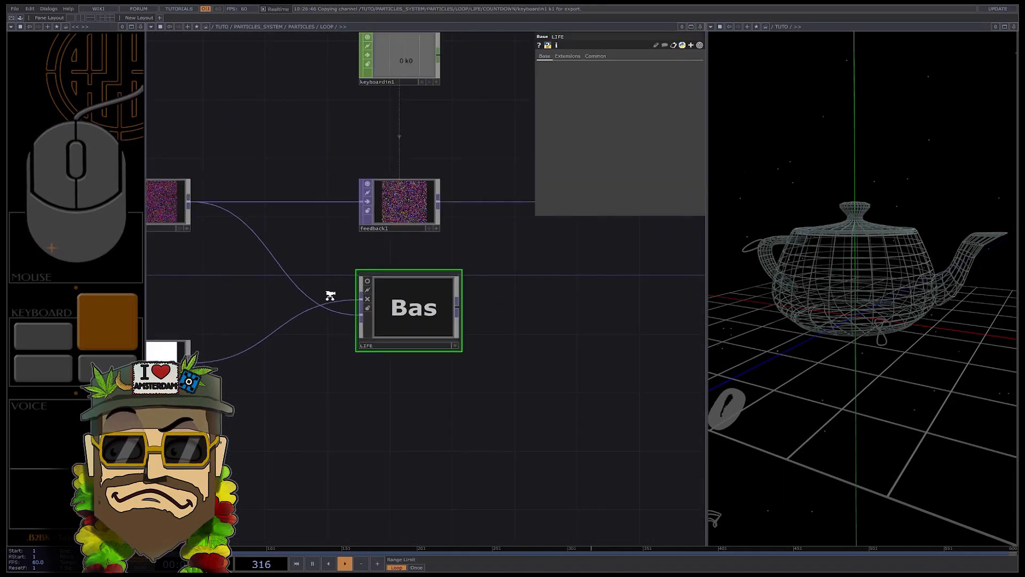
scroll(331, 295, down, 4)
scroll(387, 307, up, 1)
drag(386, 308, 386, 350)
scroll(454, 282, down, 3)
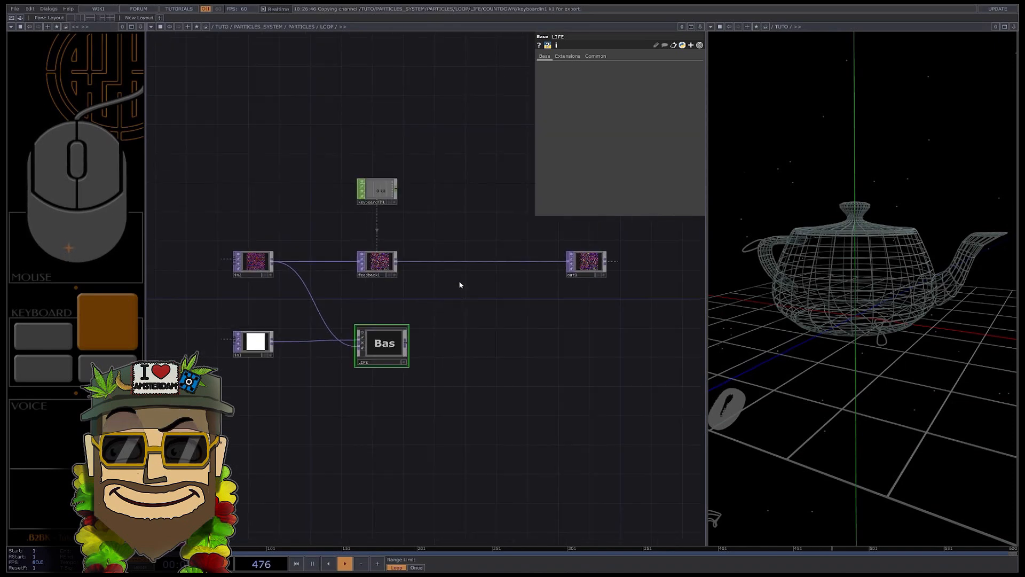
Step: Add a Matte TOP between feedback1 and out1, slightly above their connecting wire
scroll(460, 285, up, 2)
key(Tab)
text(mat)
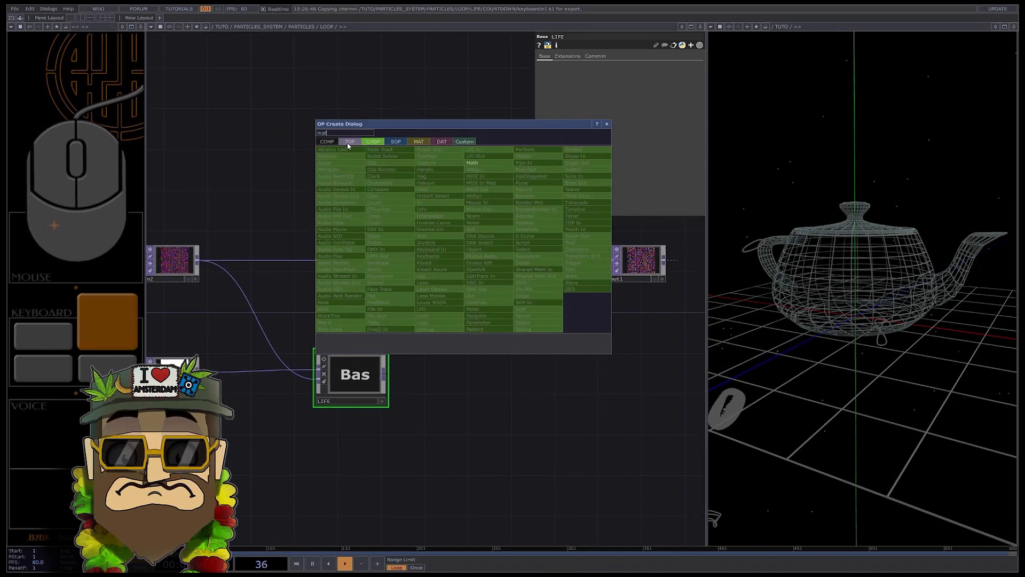
click(348, 143)
click(386, 297)
click(486, 231)
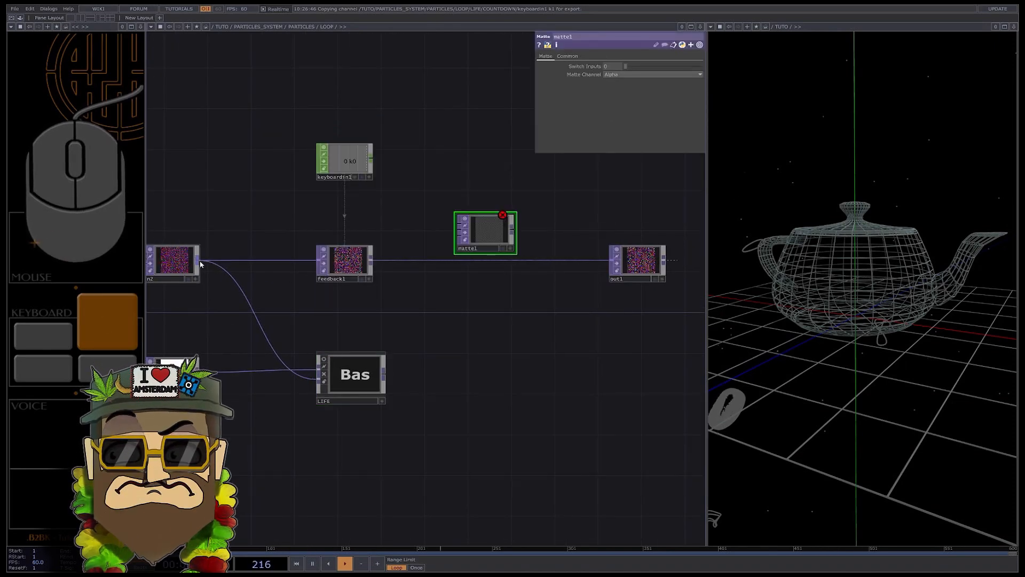
Step: Wire in2, feedback1 and the LIFE component into matte1's first, second and third inputs
drag(199, 264, 459, 224)
drag(371, 279, 458, 232)
drag(385, 373, 487, 237)
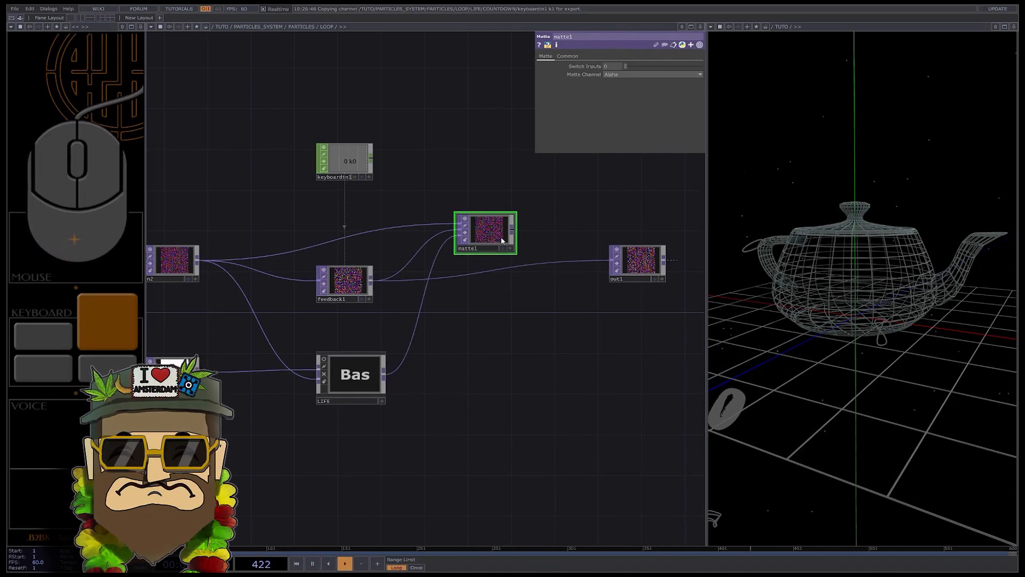
Step: Set matte1's Matte Channel to Luminance and Switch Inputs to 1, and feed out1 from matte1 instead of feedback1
click(619, 75)
click(622, 83)
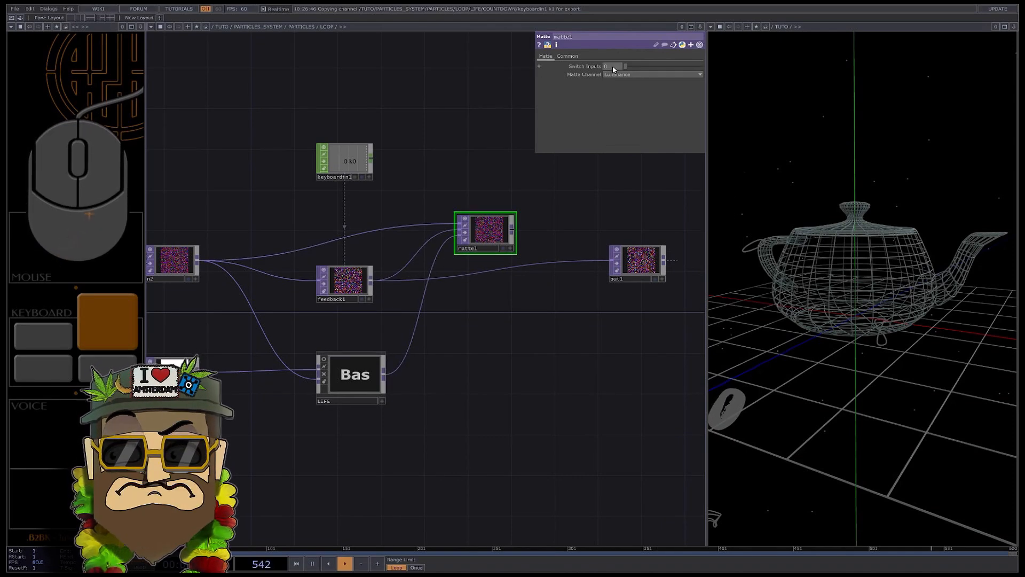
click(516, 236)
click(539, 266)
drag(497, 241, 498, 260)
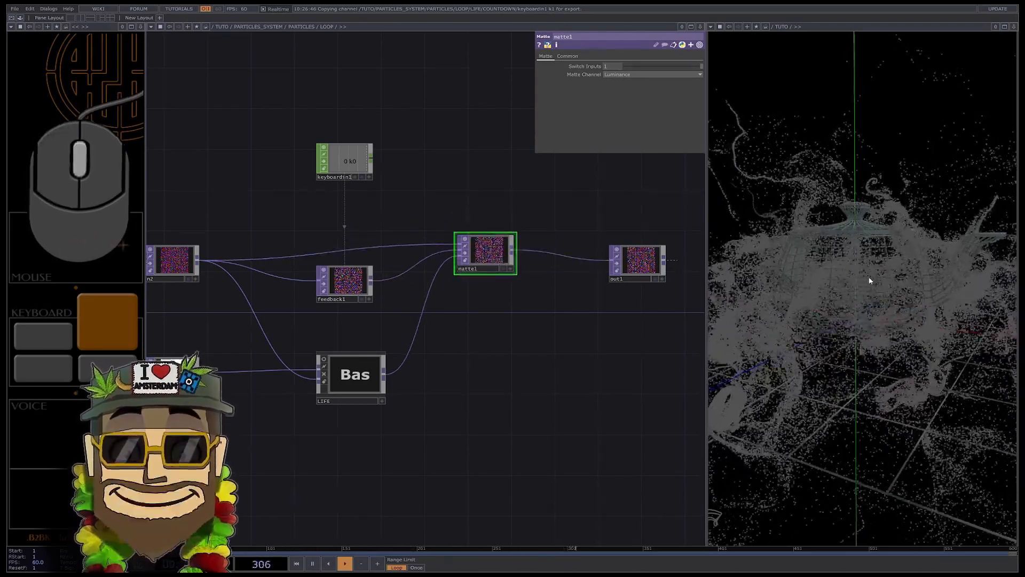
middle_drag(870, 278, 813, 322)
drag(813, 322, 748, 316)
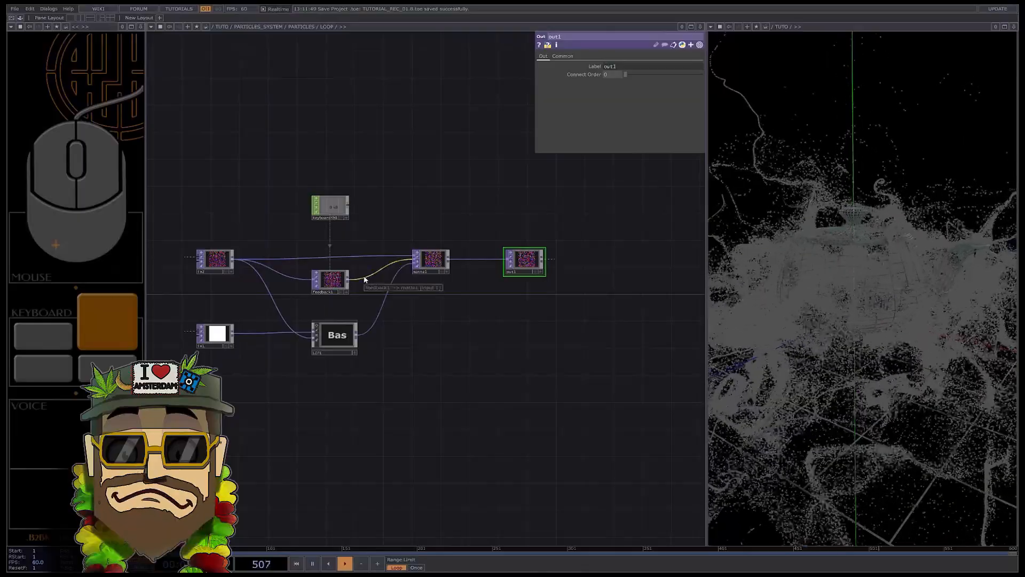
Step: Open the FORCES network inside PARTICLES and add a Threshold TOP below noise1, fed by in2
scroll(365, 279, down, 5)
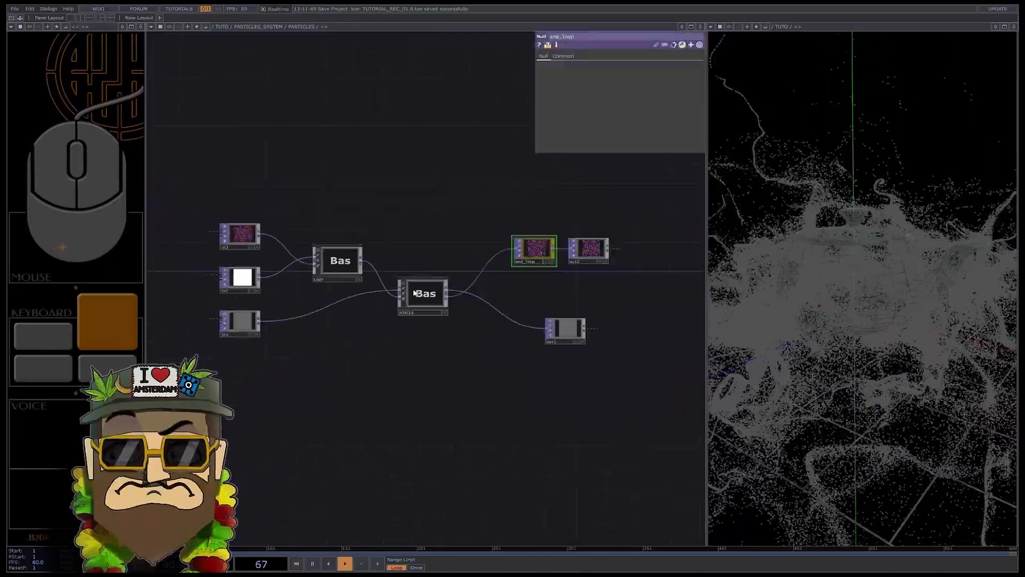
scroll(415, 293, up, 5)
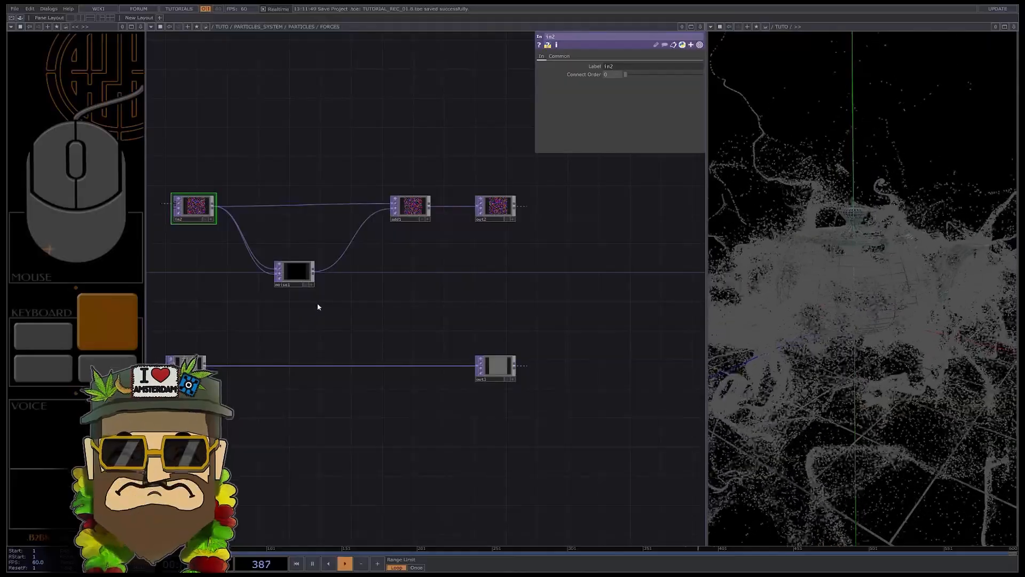
drag(336, 312, 393, 300)
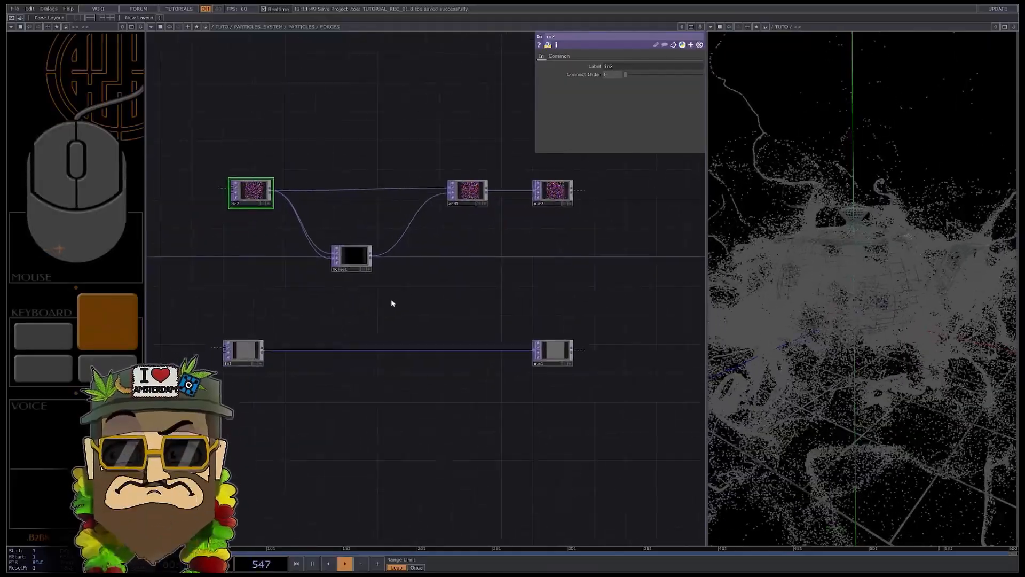
key(Tab)
text(th)
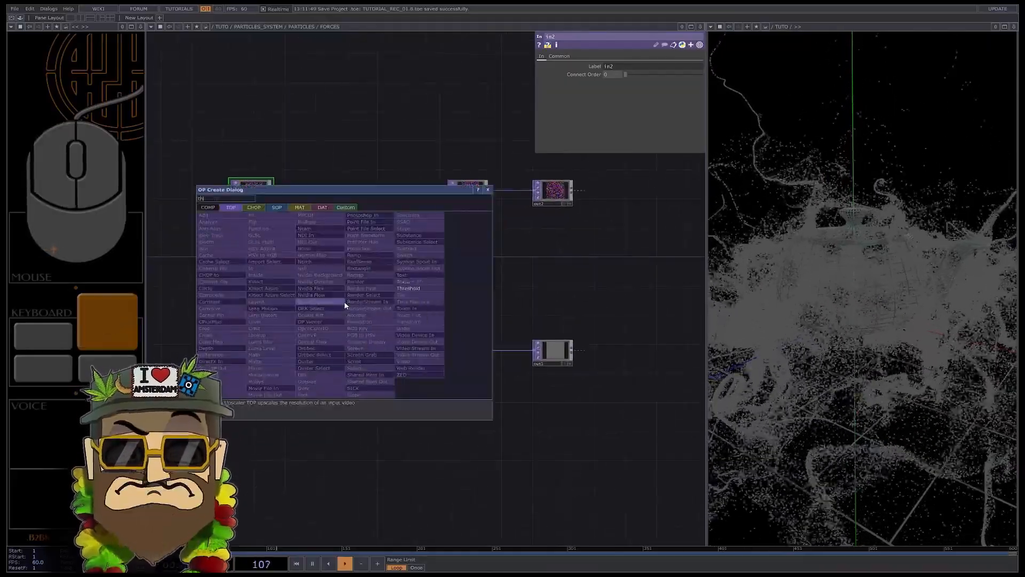
click(409, 288)
click(305, 294)
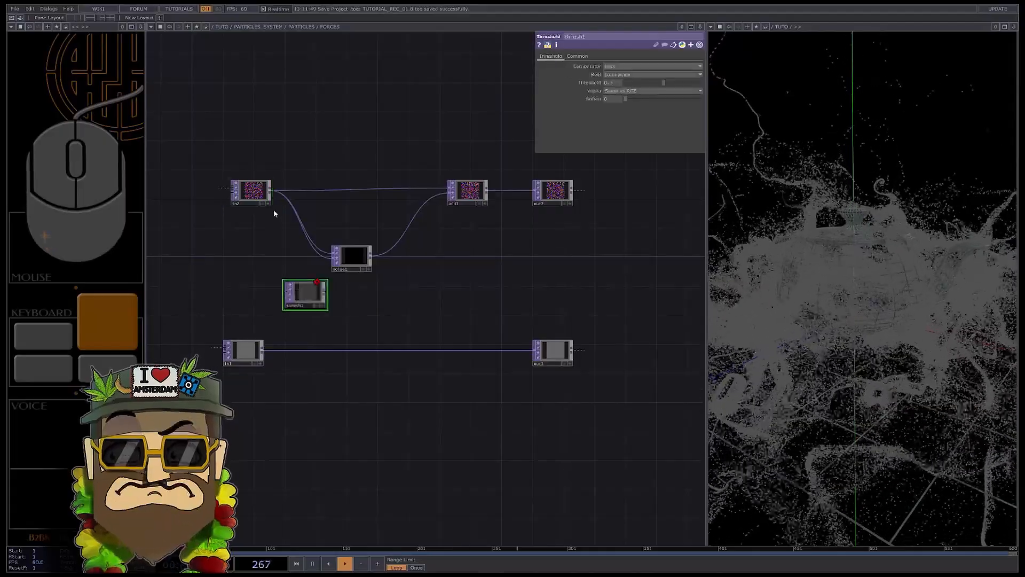
drag(270, 192, 309, 304)
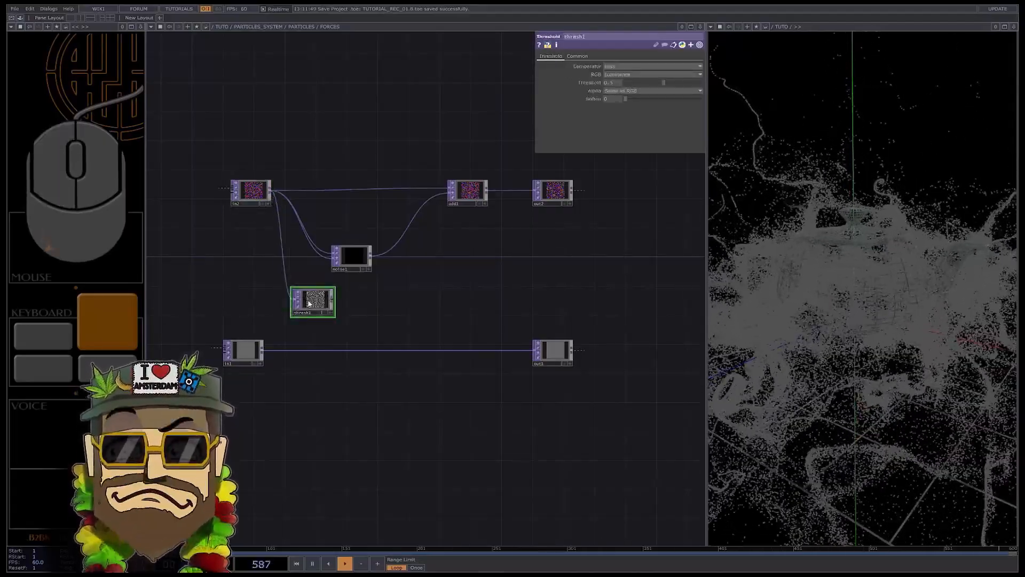
Step: Set the FORCES Threshold TOP's RGB option to Green and its Soften to about 0.33
click(621, 74)
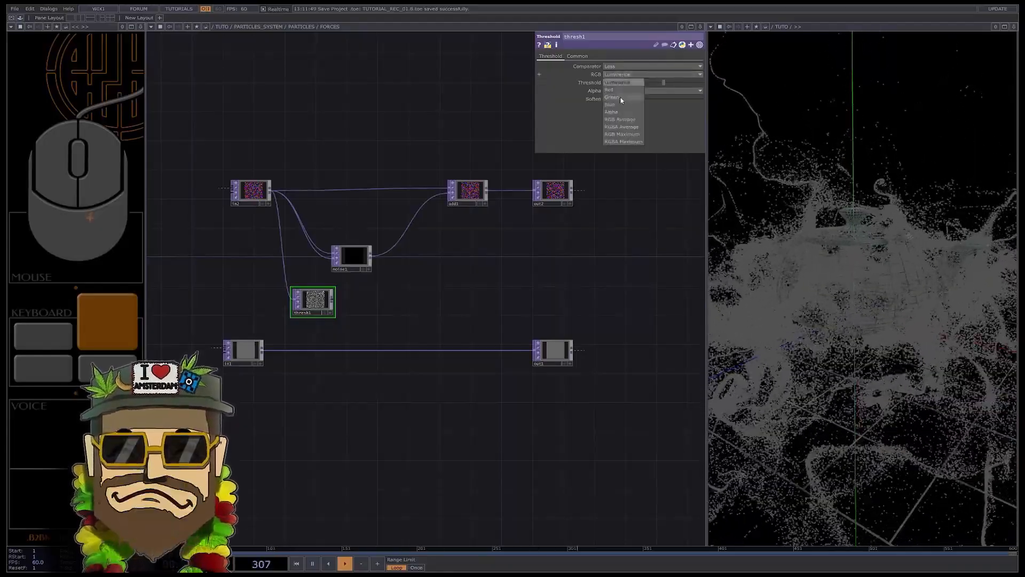
click(622, 99)
mouse_move(629, 103)
mouse_down()
mouse_move(648, 100)
mouse_move(635, 111)
mouse_up()
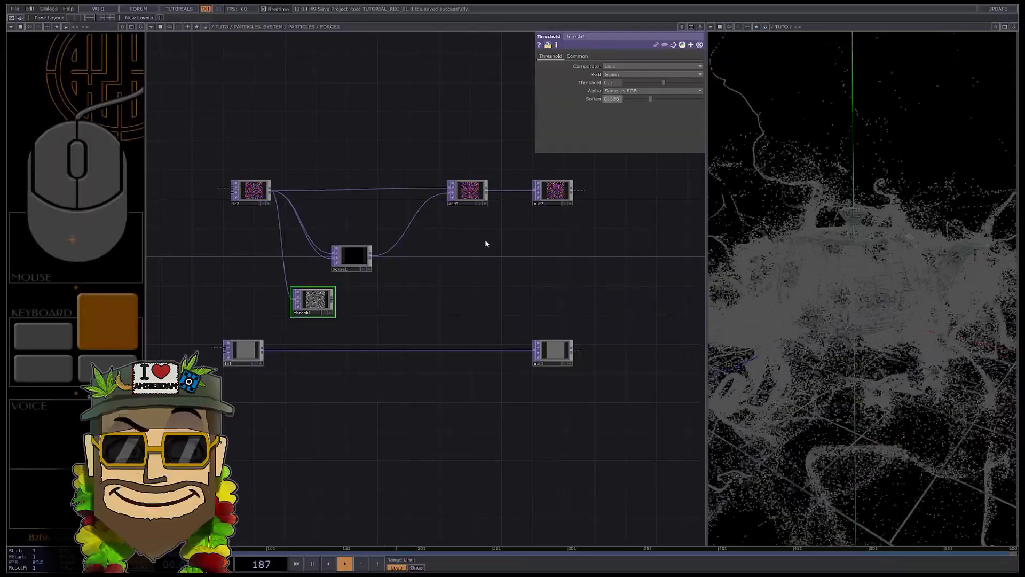
Step: Insert a Multiply TOP between noise1 and add1, wire thresh1 into its second input, and lower thresh1's Threshold to about 0.435
right_click(371, 257)
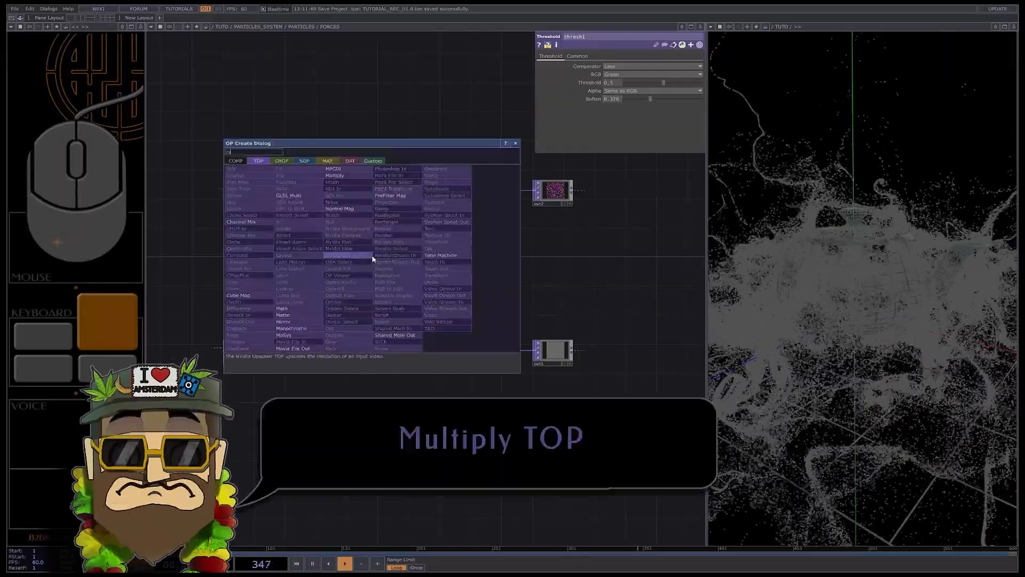
click(335, 175)
click(423, 275)
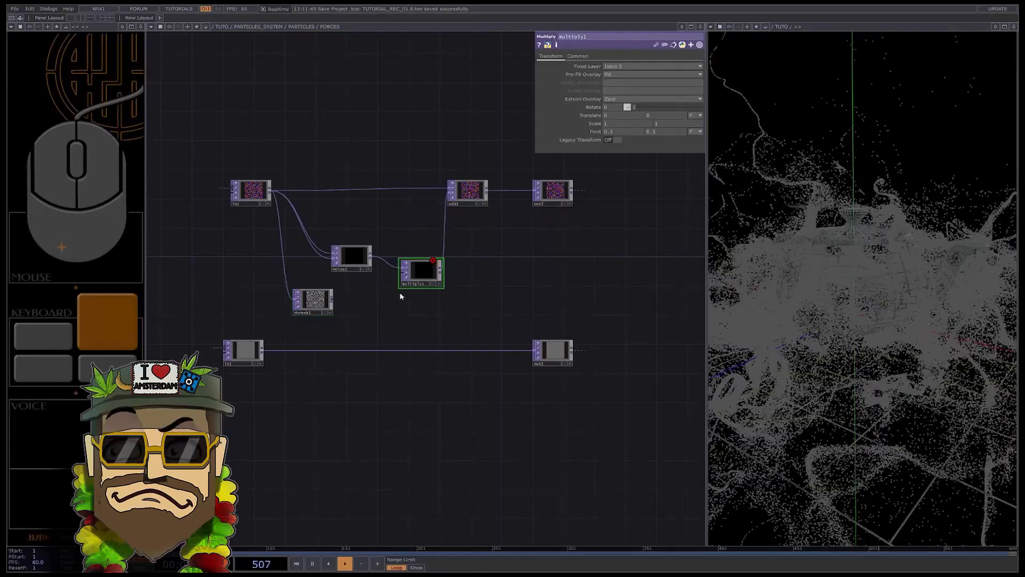
drag(332, 300, 409, 275)
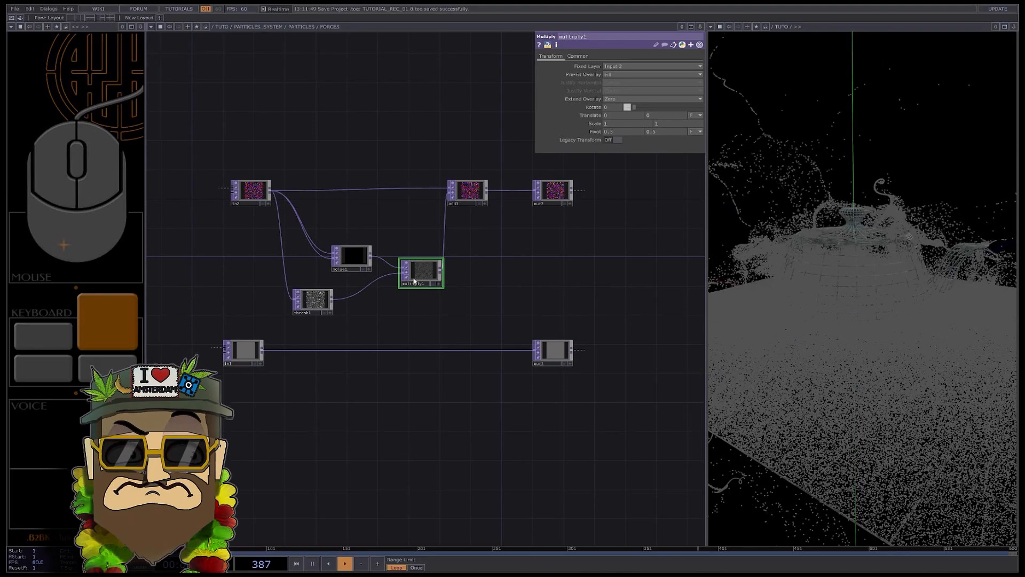
click(313, 300)
drag(654, 85, 648, 105)
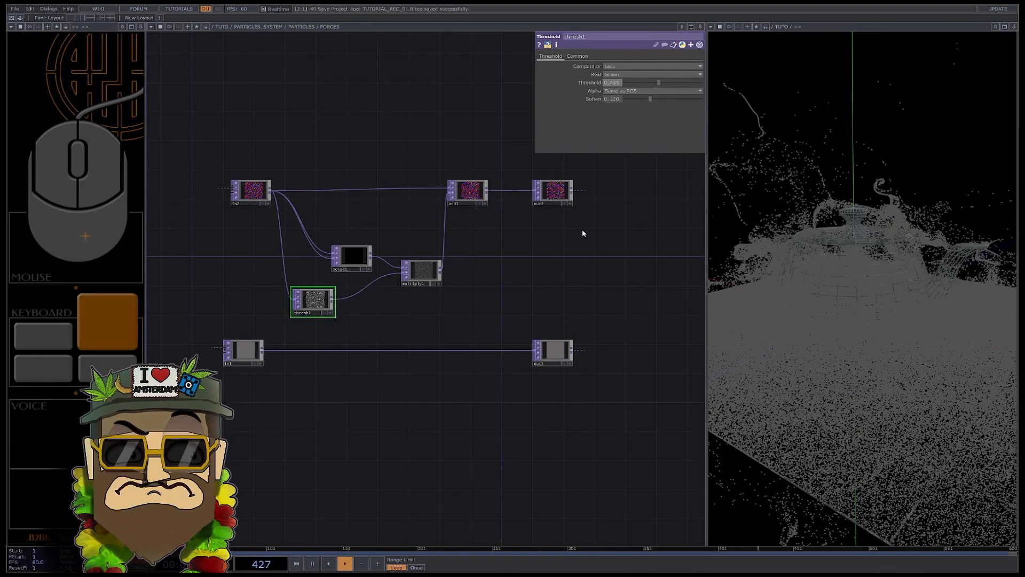
Step: Add a Level TOP fed by thresh1 and set its High G to about 0.293 and High B to about 0.728
double_click(428, 336)
text(le)
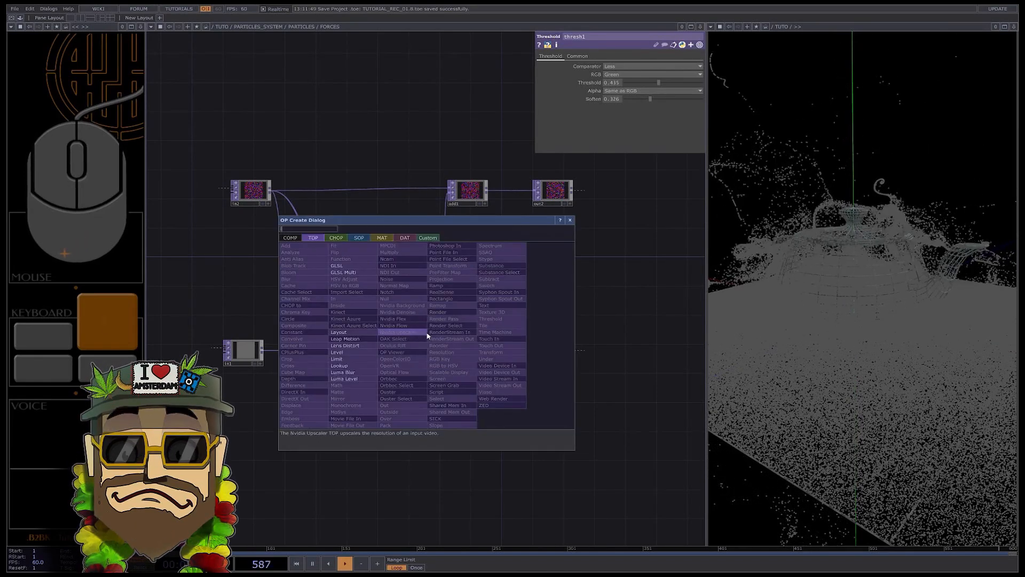
click(350, 352)
click(401, 323)
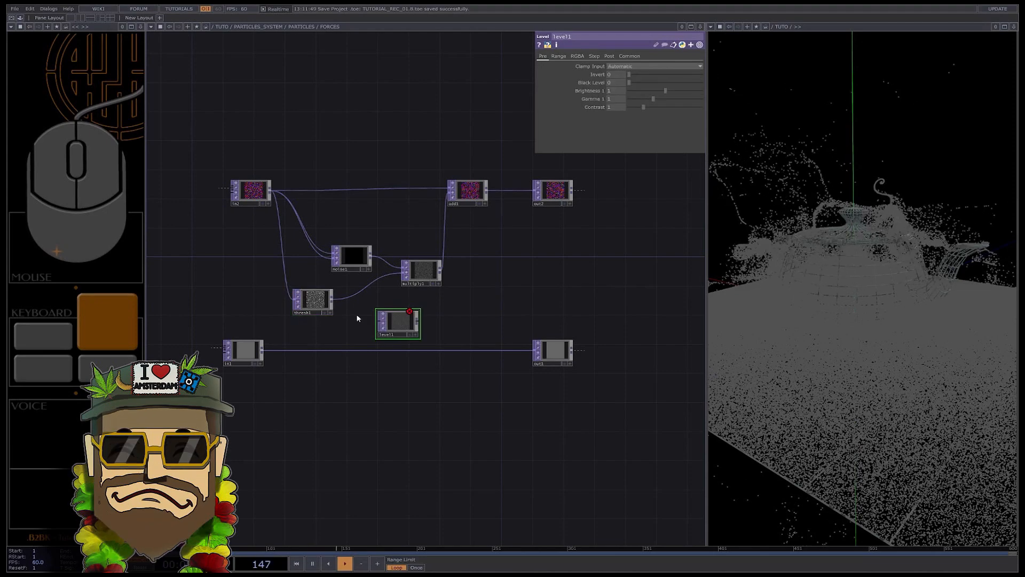
drag(333, 299, 380, 321)
click(577, 57)
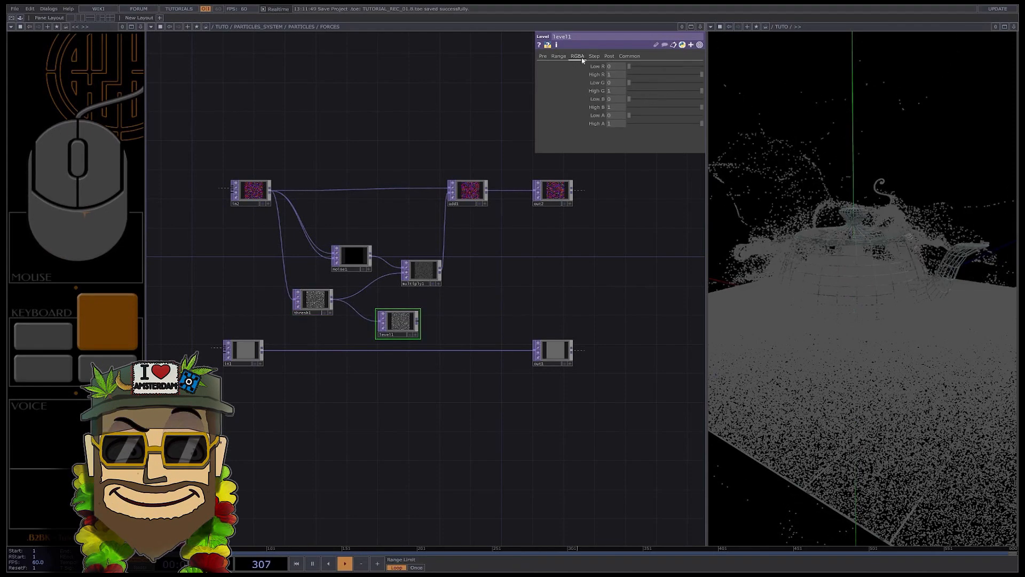
drag(701, 91, 682, 107)
Step: Add an Add TOP that combines level1 with in1, and place it on the color branch ahead of out1
key(Tab)
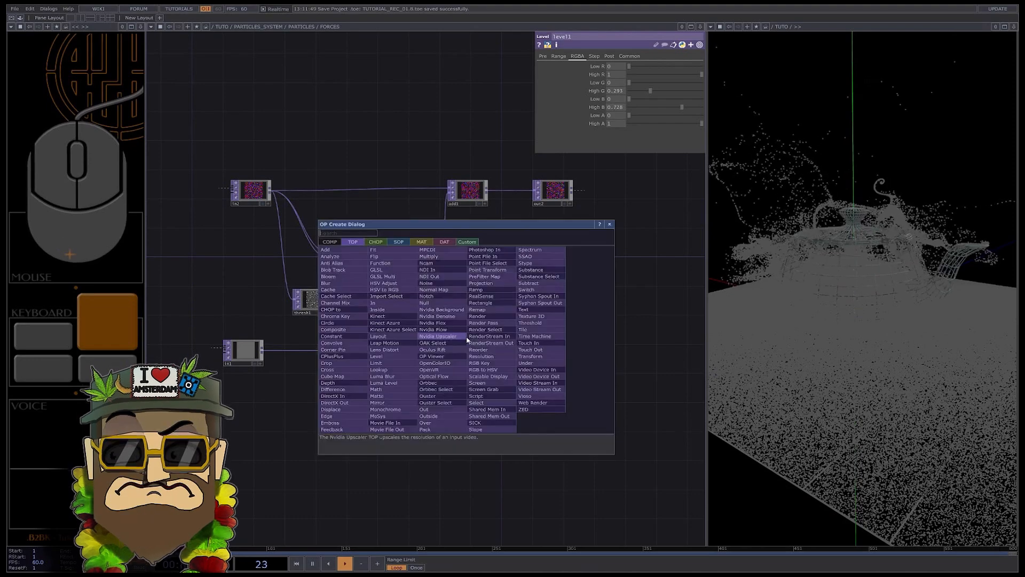
text(a)
click(365, 262)
click(453, 329)
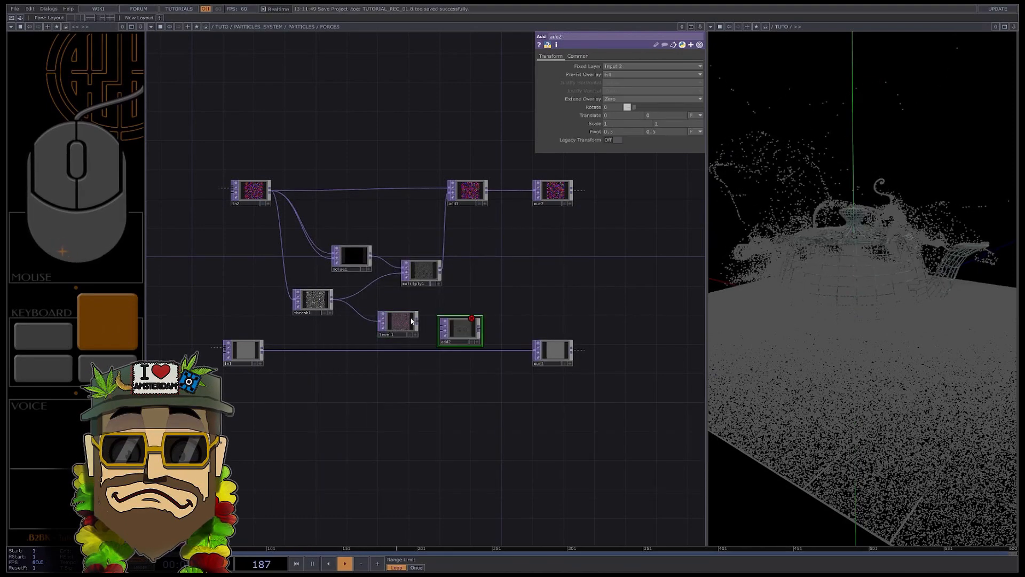
drag(419, 322, 440, 326)
drag(256, 354, 473, 350)
Step: Set thresh1's Soften to 2 and raise its Threshold to about 0.62
click(319, 303)
drag(649, 103, 704, 108)
drag(617, 100, 583, 101)
text(2)
key(Return)
drag(660, 83, 674, 87)
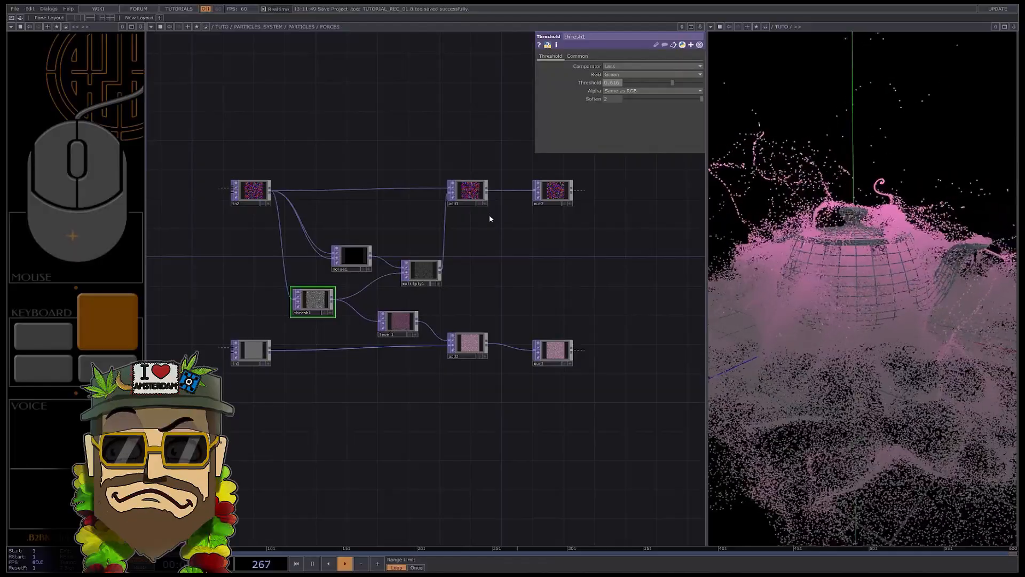
Step: Insert a Point Transform TOP between add1 and out2, with thresh1 wired into its second input
drag(497, 205, 562, 203)
key(Tab)
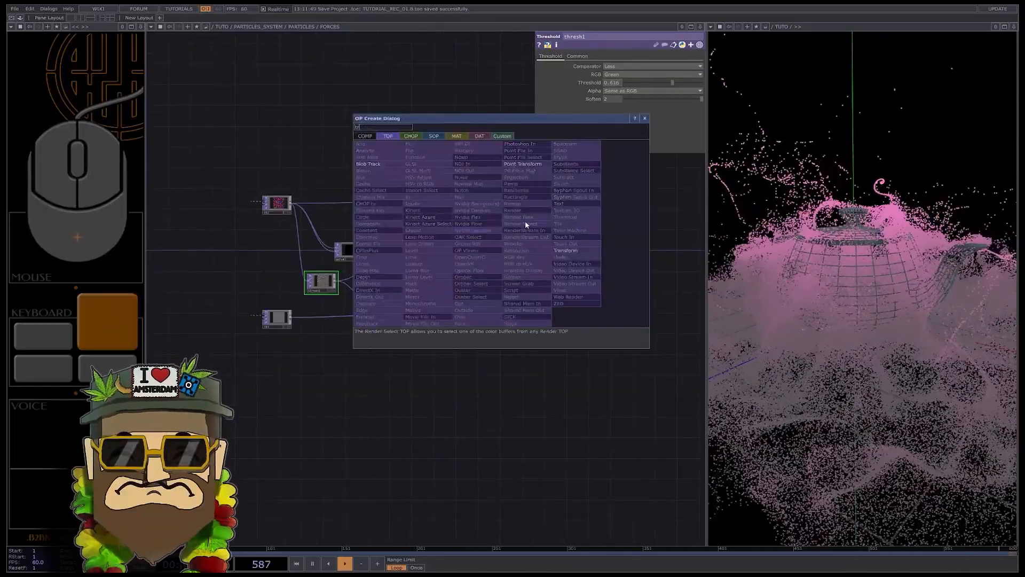
click(529, 168)
click(498, 219)
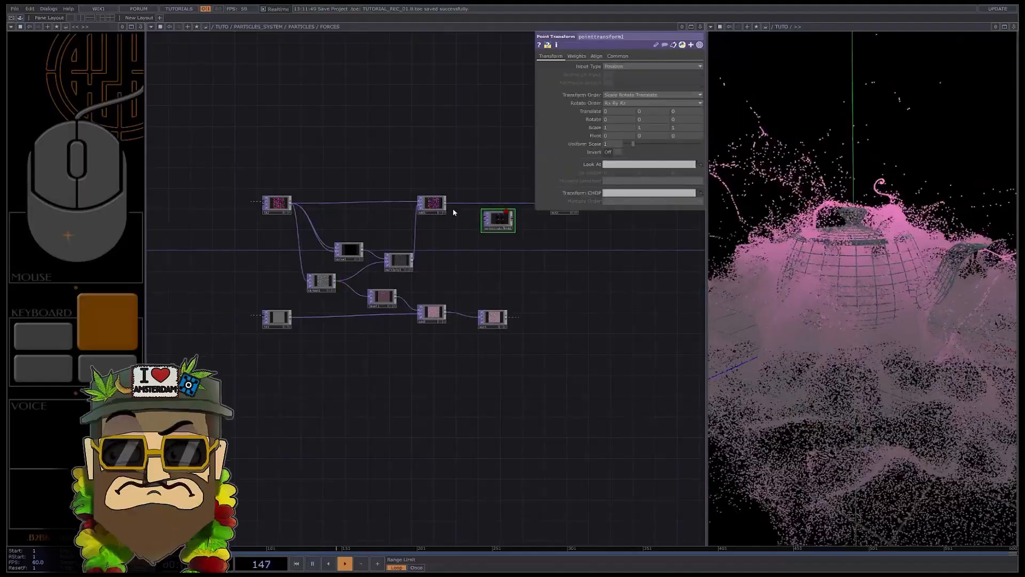
drag(413, 260, 484, 224)
scroll(487, 239, up, 5)
mouse_move(366, 265)
mouse_down()
mouse_move(219, 292)
mouse_move(471, 217)
mouse_move(377, 252)
mouse_up()
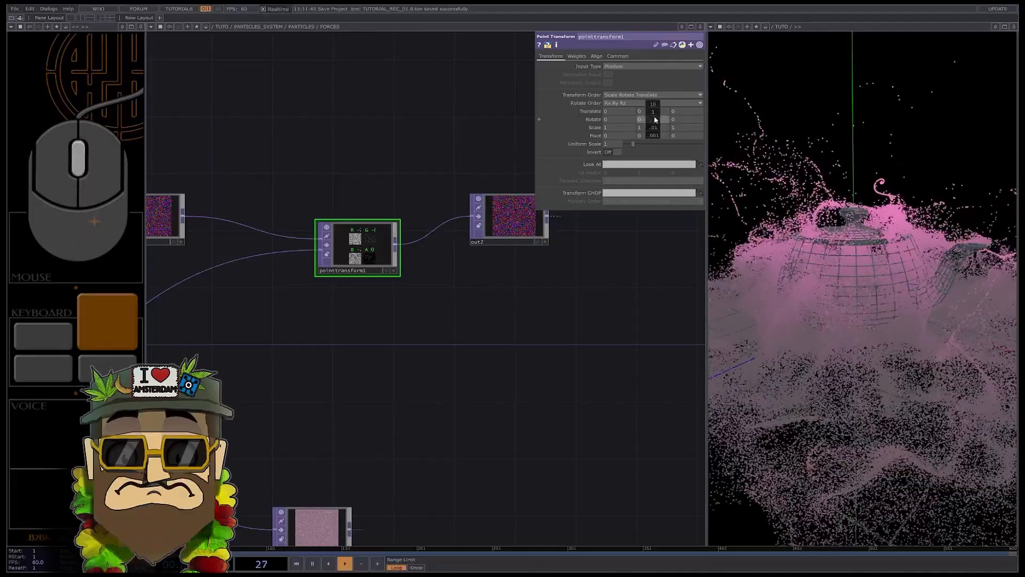
Step: Try a small Y rotation and a Uniform Scale change on pointtransform1, and restore the rotation to 0 and the scale to 1
drag(656, 108, 652, 109)
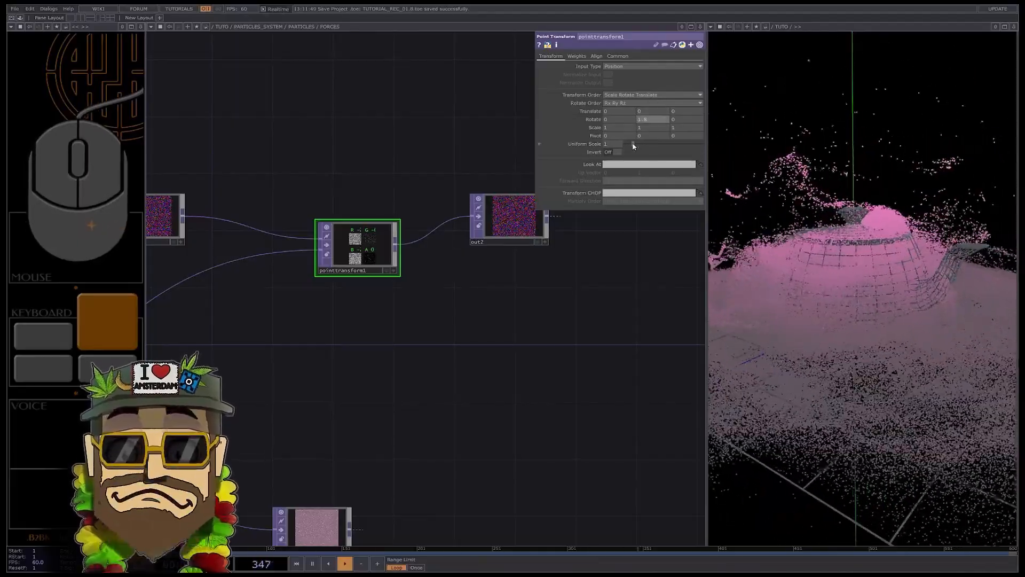
drag(633, 145, 614, 148)
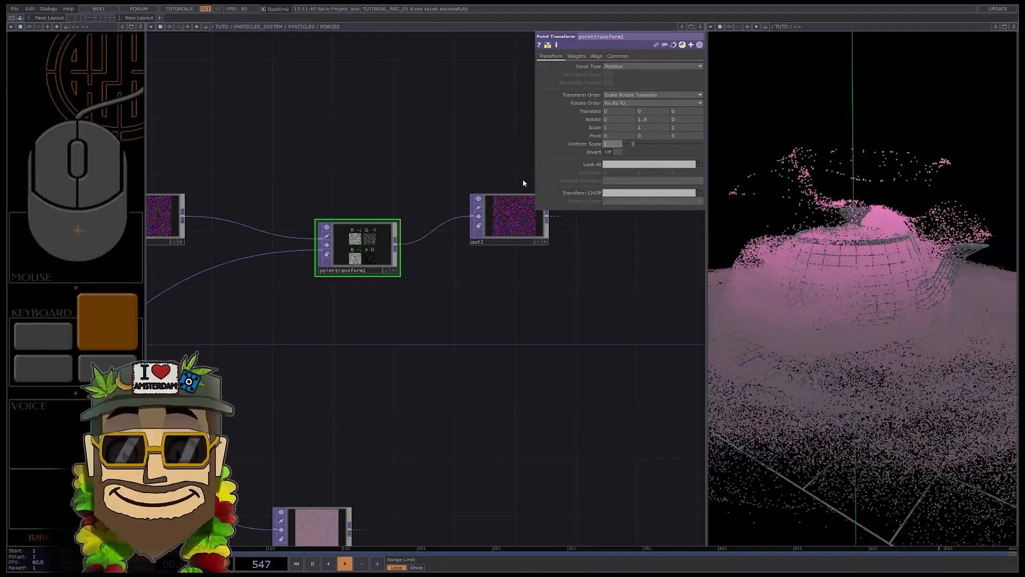
drag(531, 222, 531, 236)
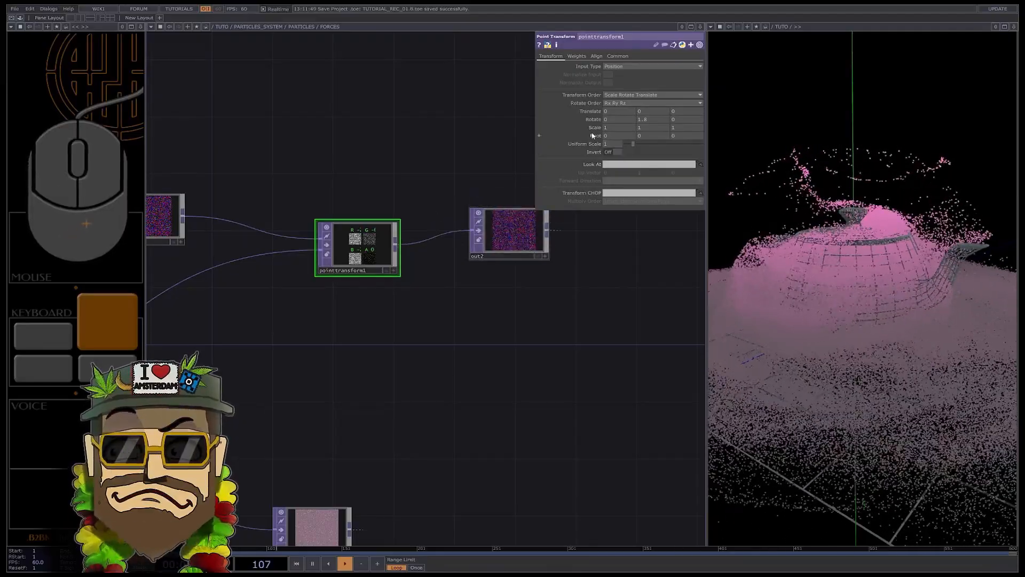
drag(656, 122, 616, 137)
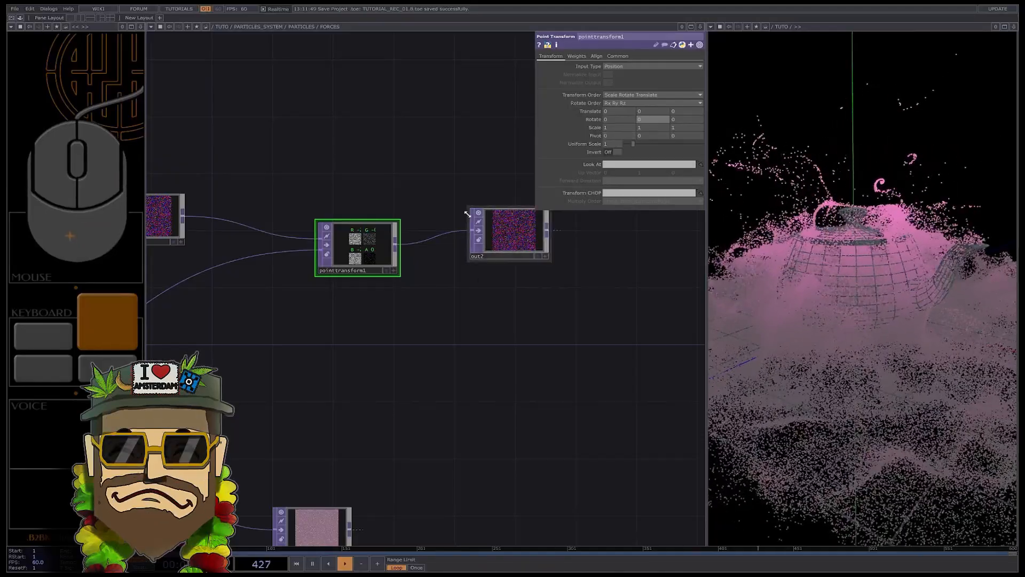
Step: Space out the FORCES nodes, moving the color branch lower, multiply1 closer to noise1, and pointtransform1 and out2 slightly down
scroll(465, 214, down, 5)
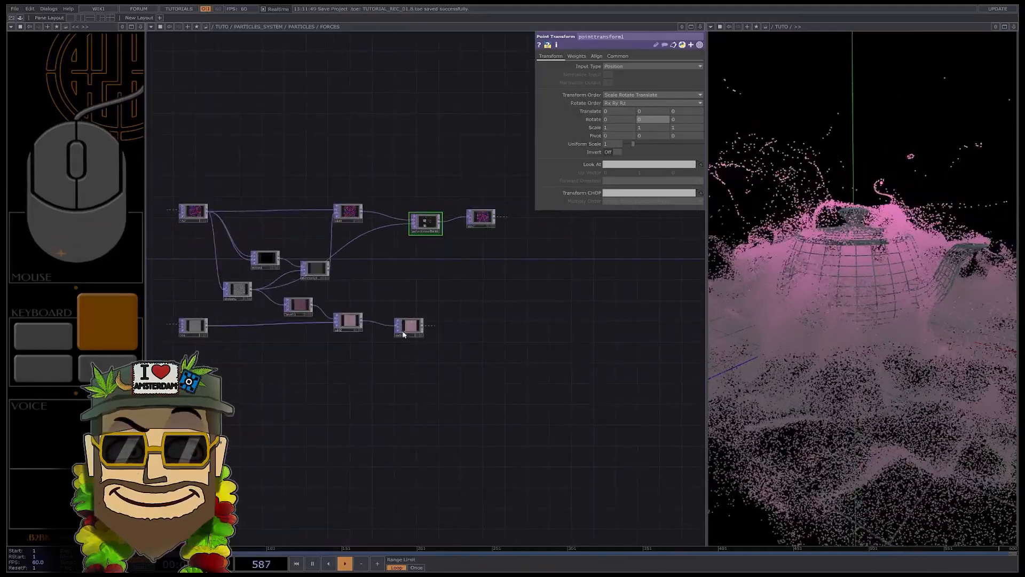
drag(403, 334, 486, 355)
drag(349, 323, 376, 344)
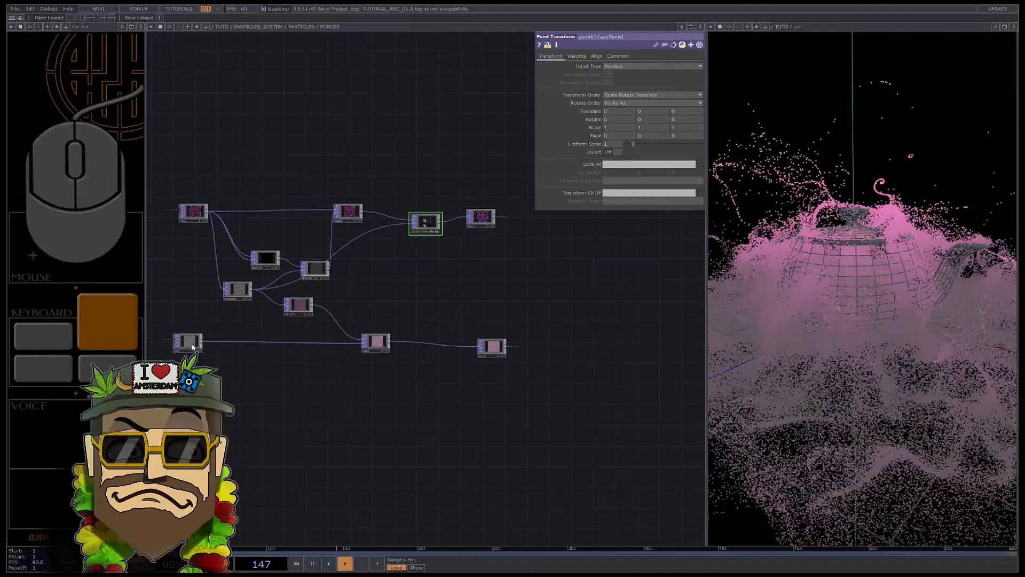
drag(315, 269, 254, 244)
drag(422, 222, 427, 237)
drag(483, 218, 516, 239)
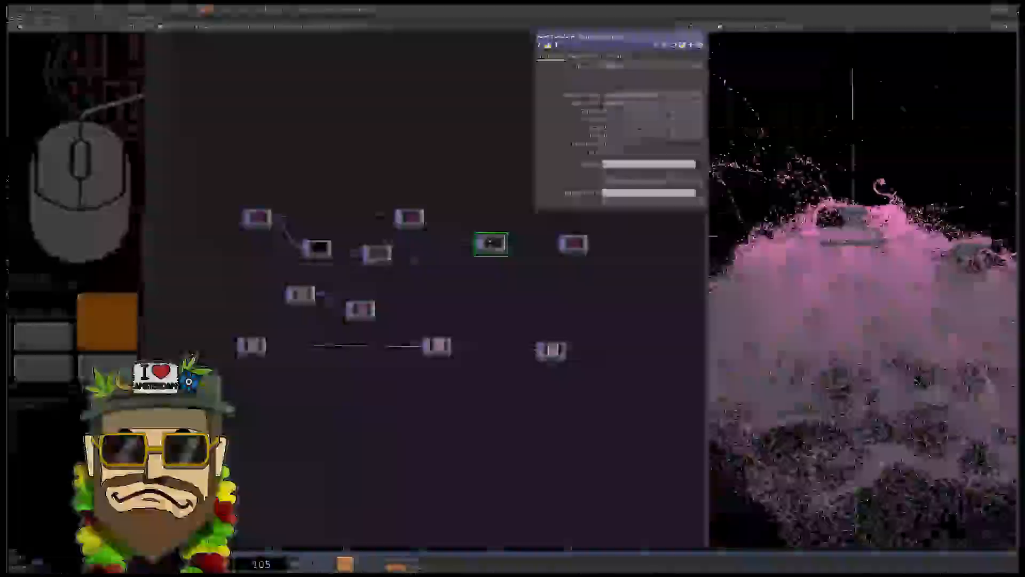
Step: Return to the PARTICLES_SYSTEM network, add a PBR material beside line1, and assign it as geo1's material
scroll(422, 294, down, 10)
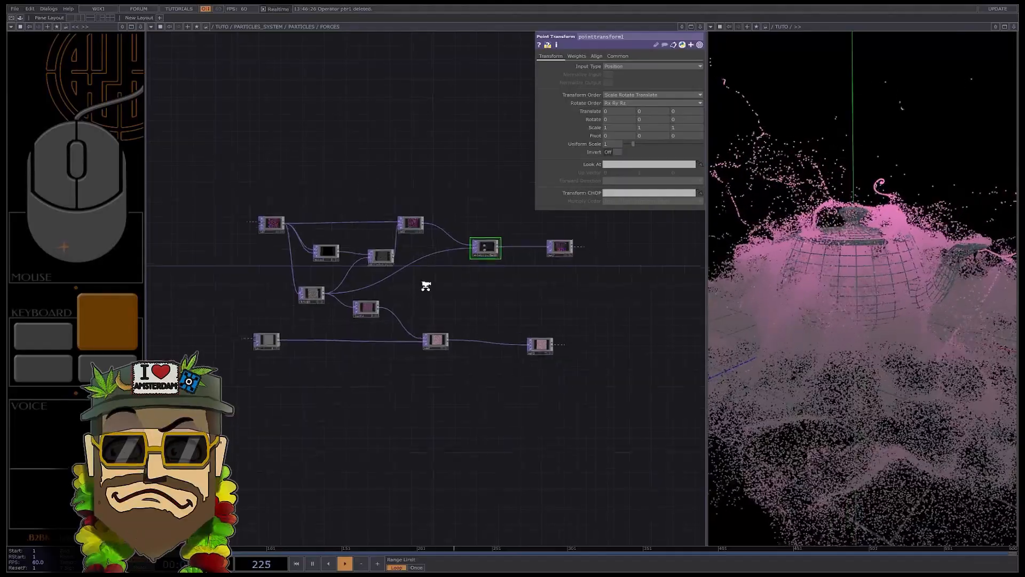
scroll(408, 272, down, 10)
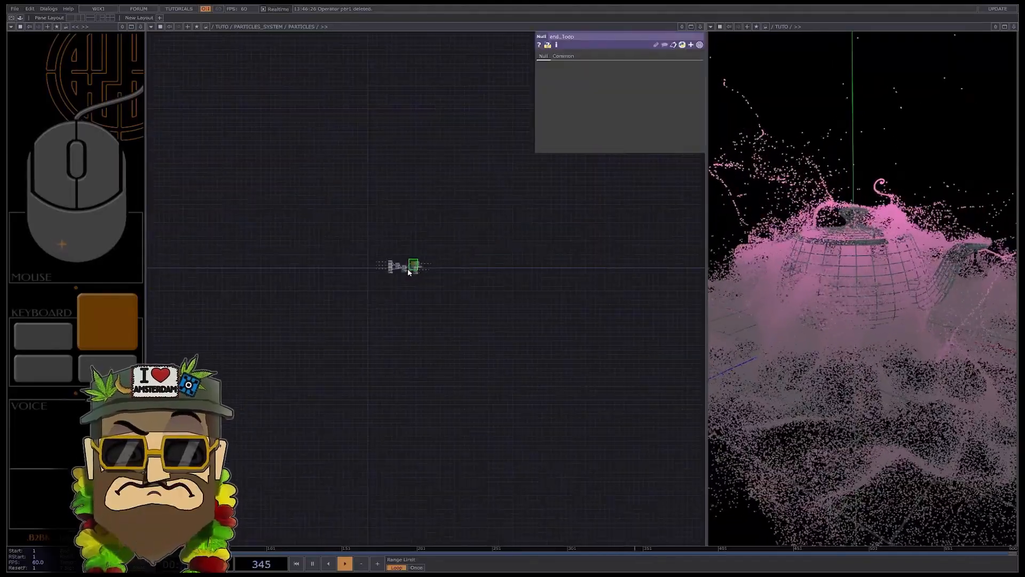
scroll(475, 374, up, 4)
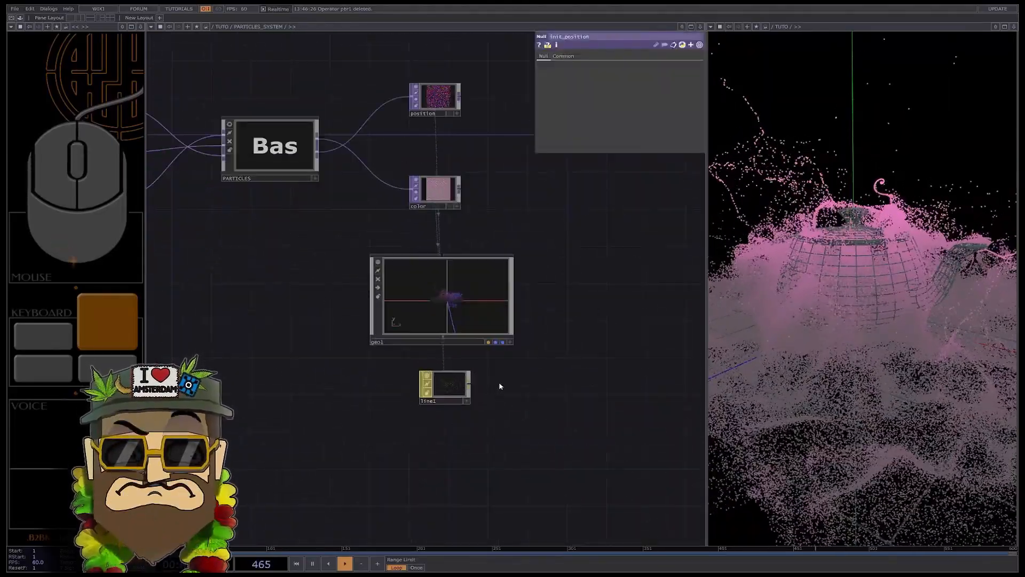
key(Tab)
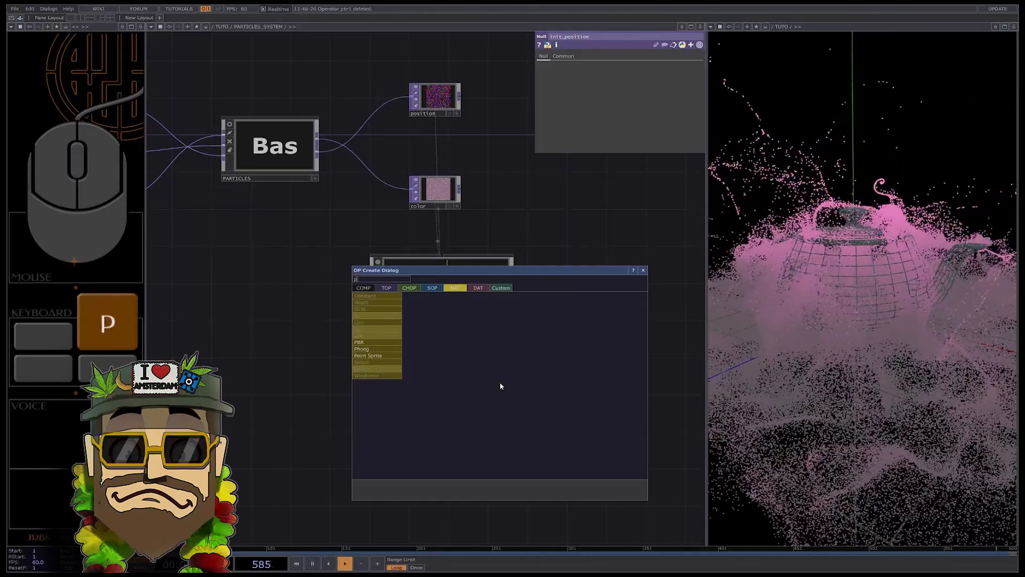
text(pbr)
key(Return)
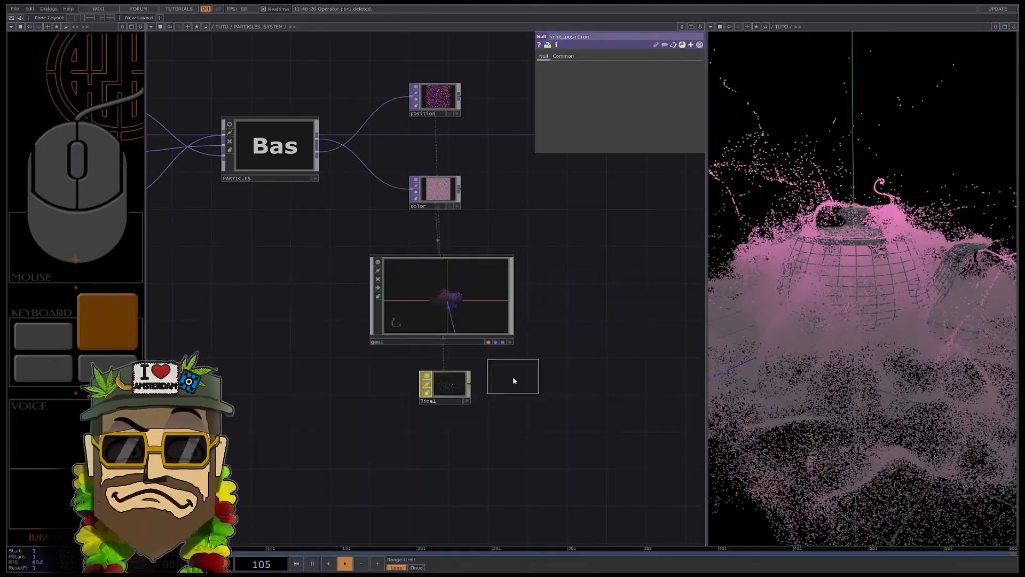
click(516, 401)
drag(516, 402, 458, 302)
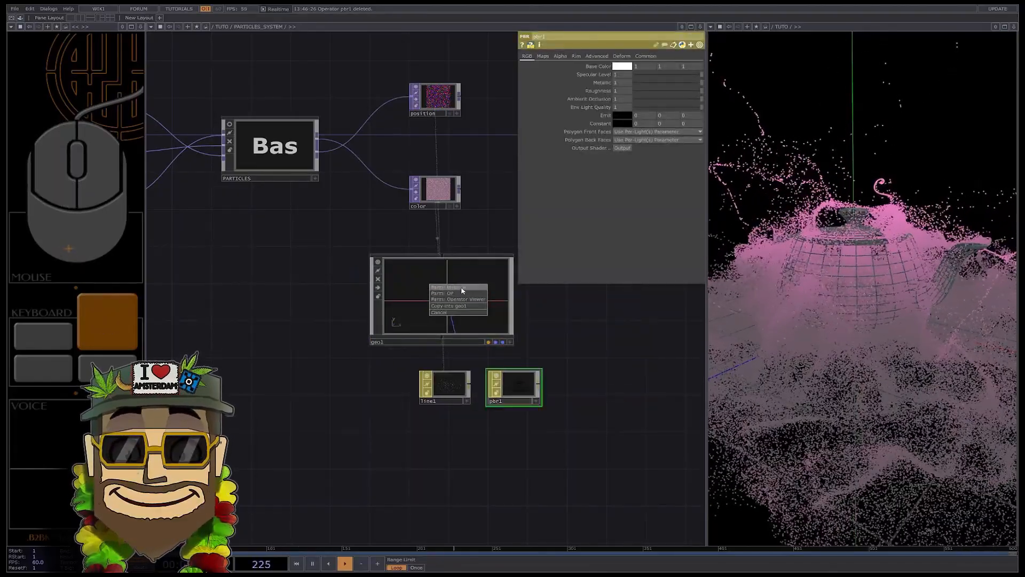
click(460, 288)
Step: Open geo1's network and add a Box SOP below the add1 and convert1 chain
key(i)
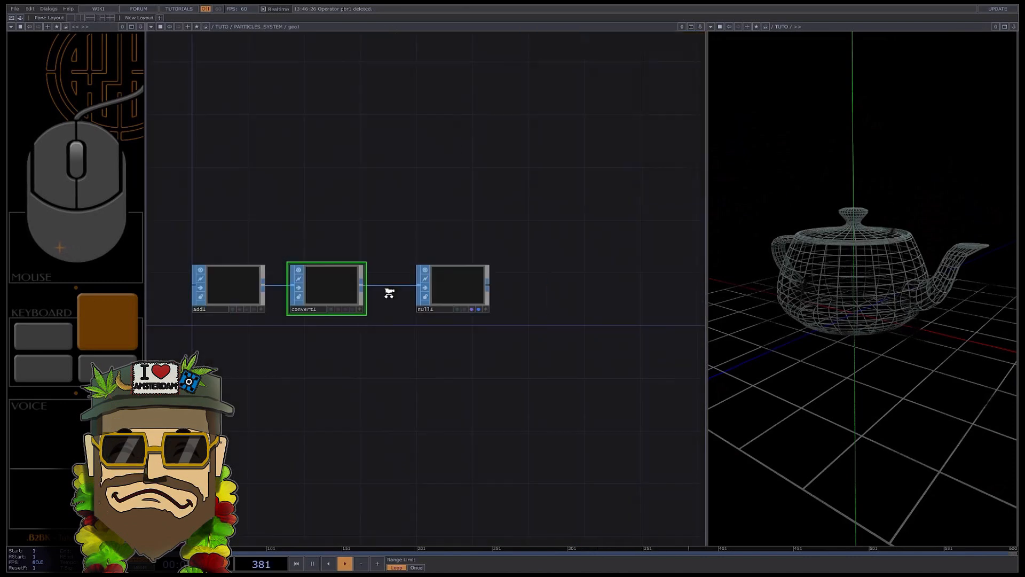
key(Tab)
text(bo)
click(212, 303)
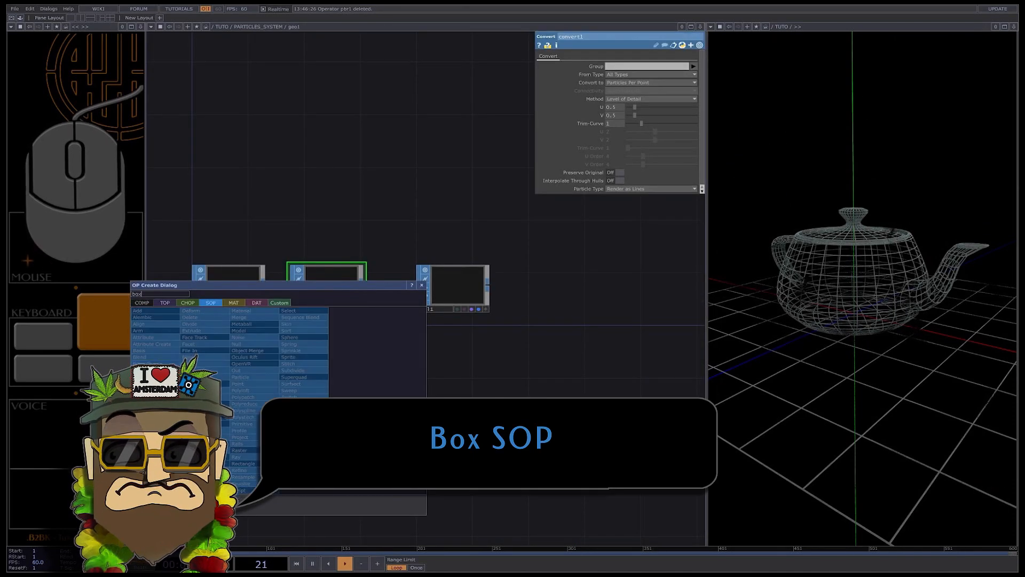
click(152, 376)
click(258, 381)
Step: Append a Transform SOP to the box and set its Uniform Scale to 0.01
right_click(292, 380)
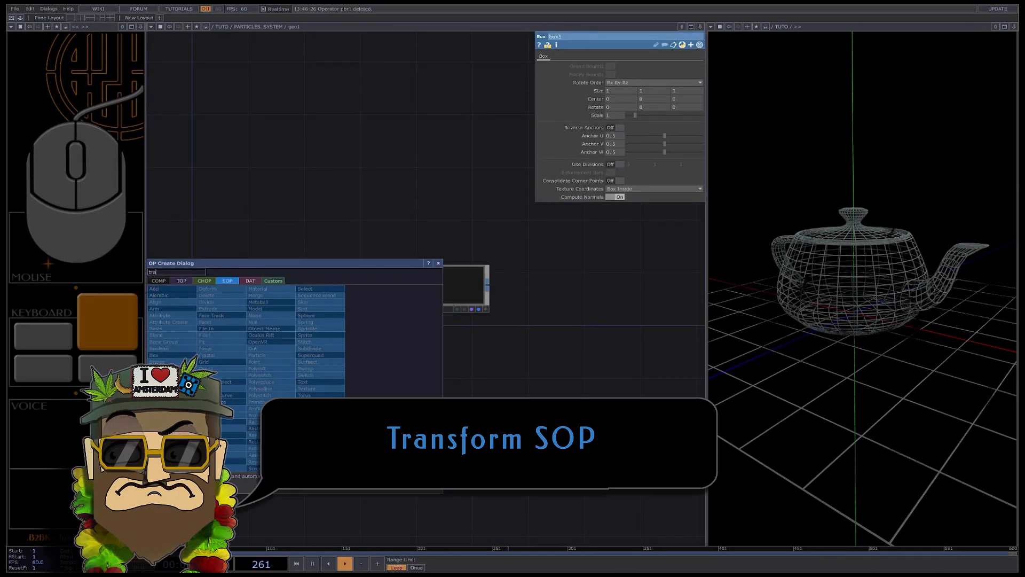
click(317, 410)
click(352, 381)
click(618, 124)
text(0.)
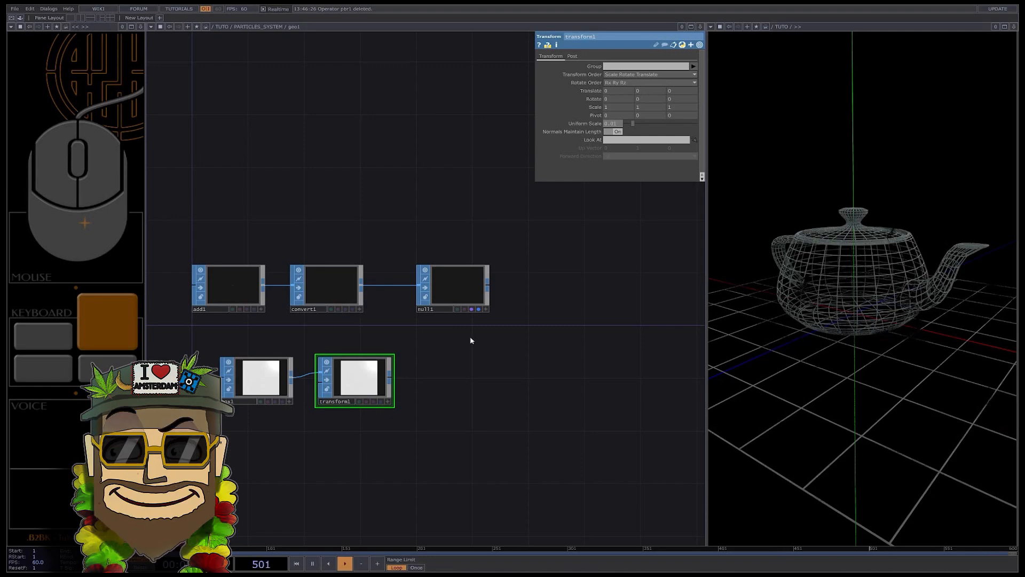
text(01)
key(Return)
Step: Feed null1 from transform1 instead of convert1, and reduce transform1's Uniform Scale to slightly below 0.01
drag(390, 377, 418, 287)
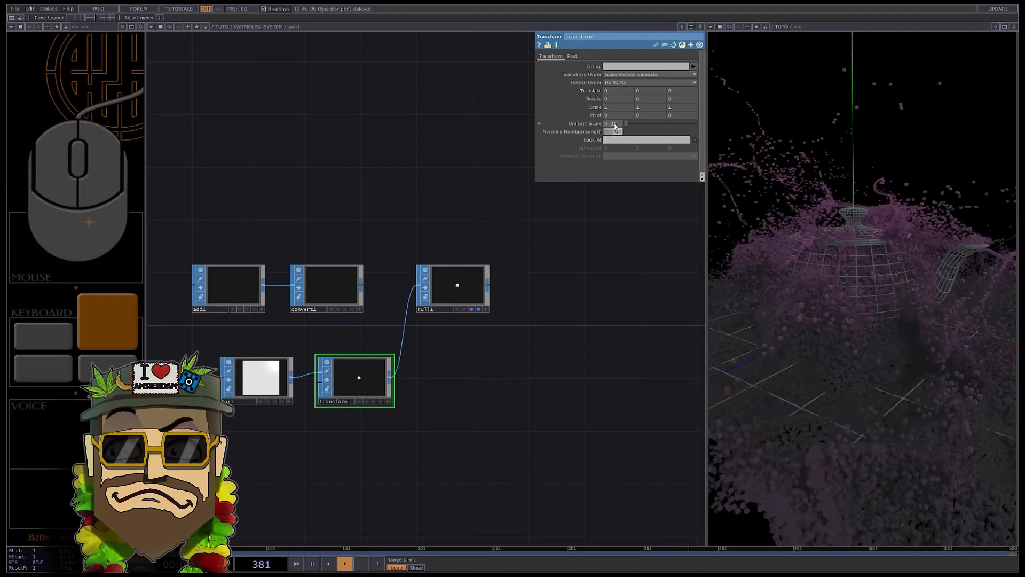
mouse_move(616, 125)
middle_down()
mouse_move(613, 141)
mouse_move(614, 129)
middle_up()
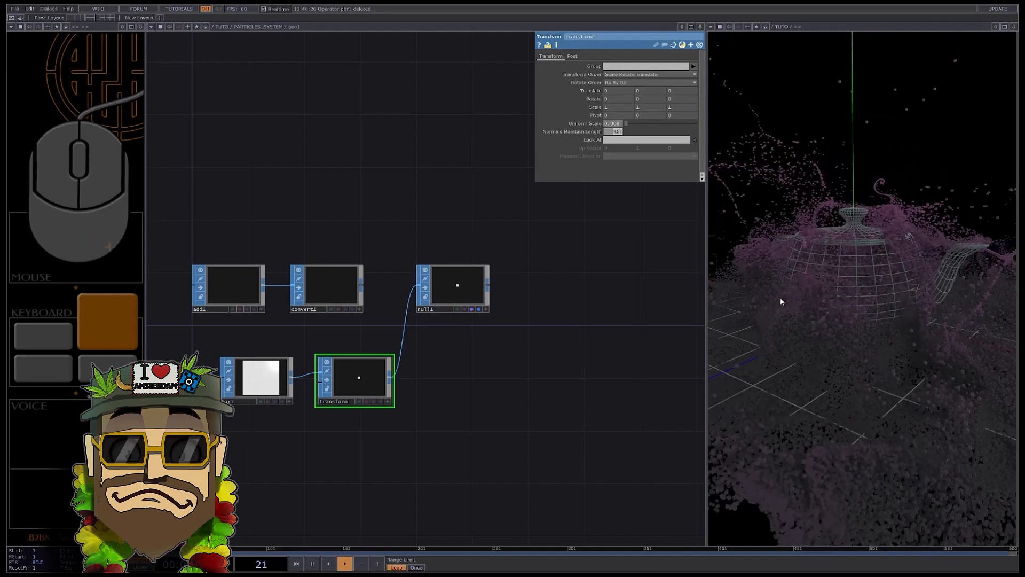
drag(781, 302, 851, 316)
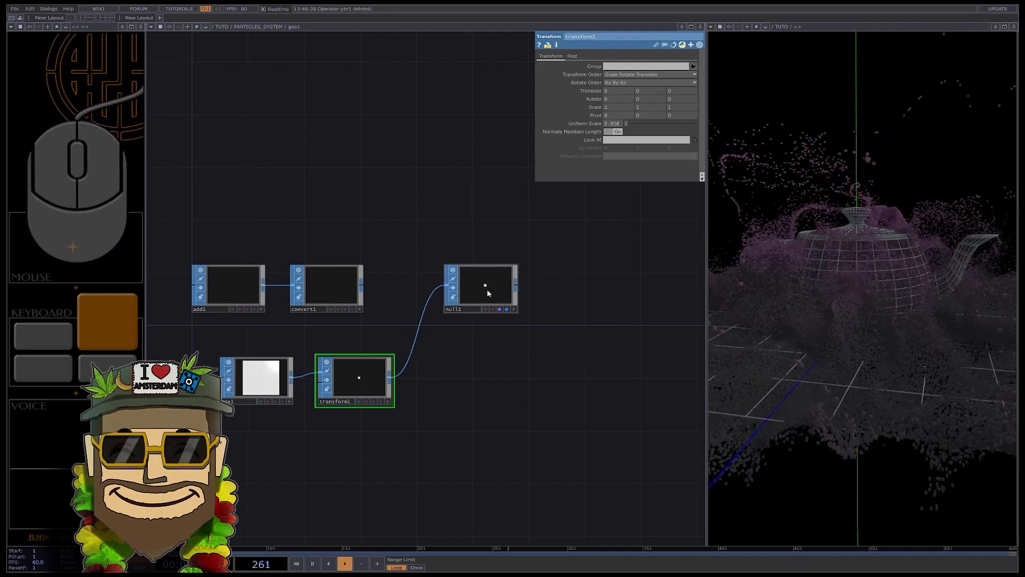
Step: Return to the TUTO network and insert an SSAO TOP between render1 and out1
scroll(395, 291, down, 10)
scroll(426, 282, down, 5)
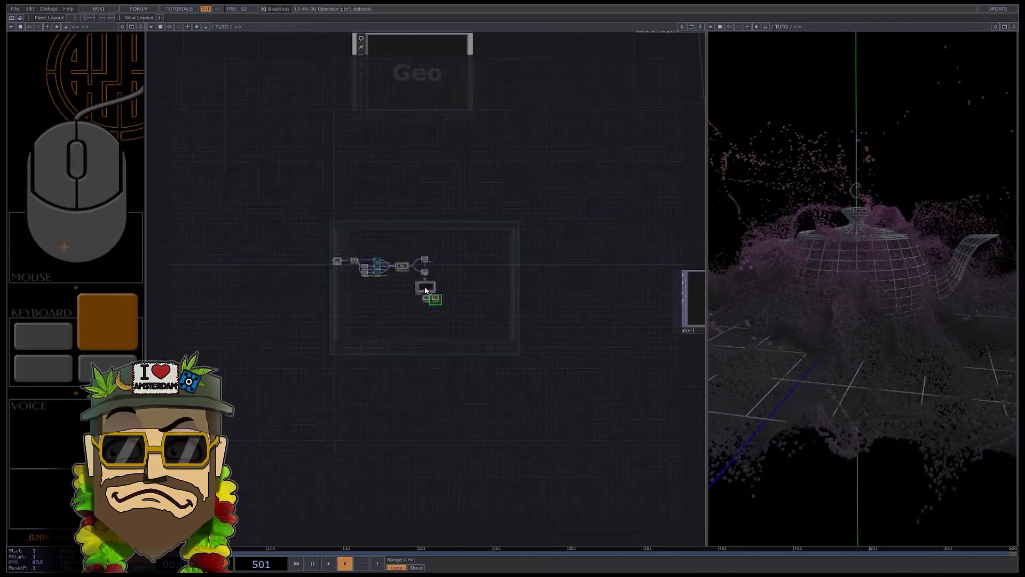
scroll(390, 275, up, 8)
key(Tab)
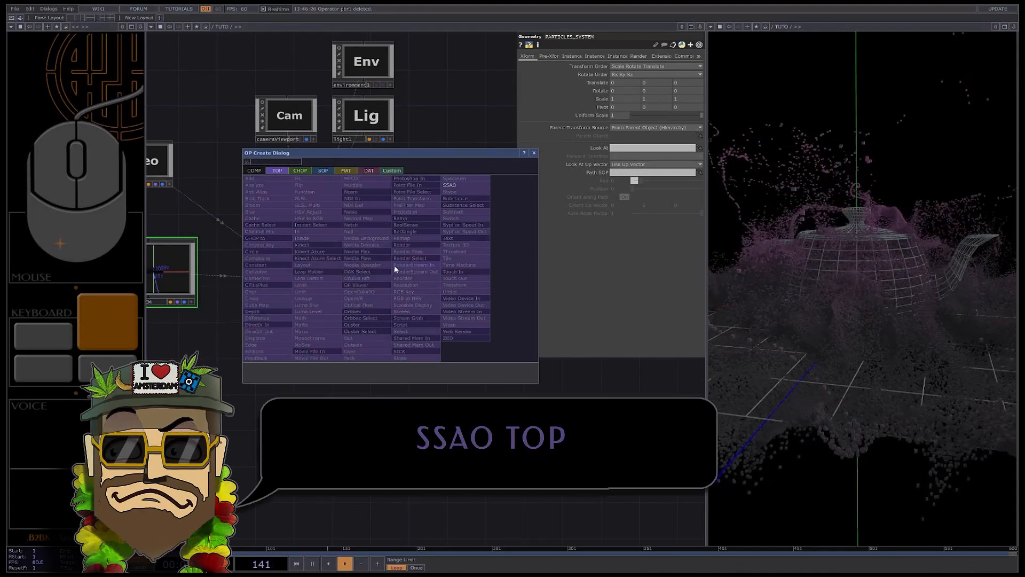
click(450, 185)
click(390, 276)
scroll(389, 276, up, 3)
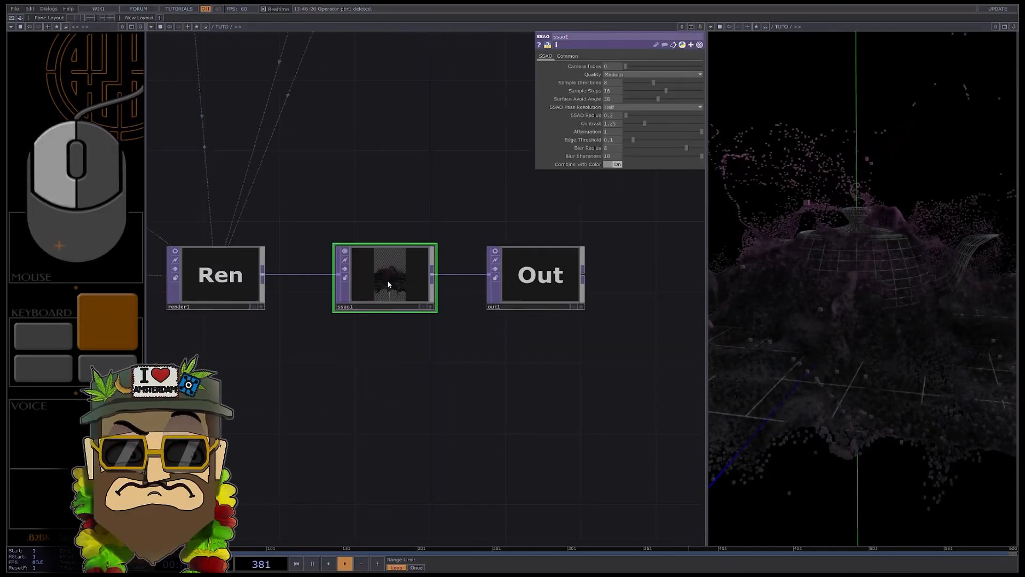
Step: Set ssao1's SSAO Pass Resolution to Full, Blur Radius to 0, SSAO Radius to about 0.88 and Contrast to 0.3, keeping Combine with Color on
click(617, 75)
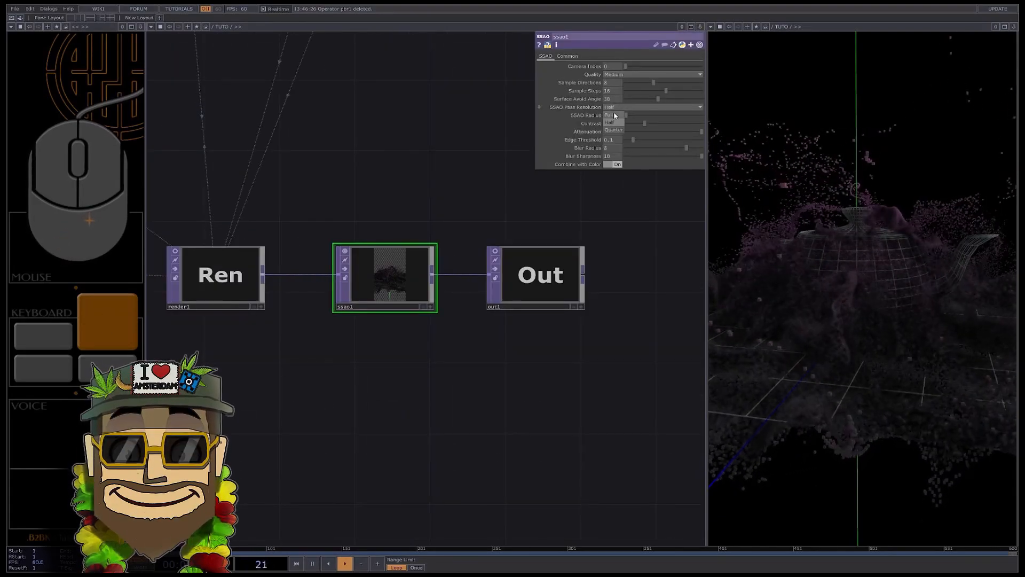
drag(639, 148, 625, 148)
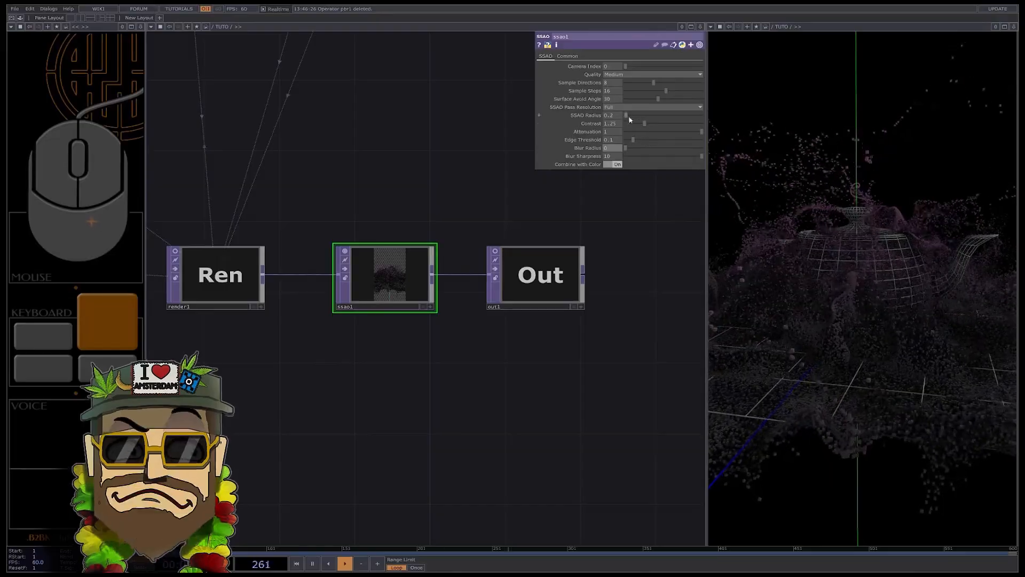
mouse_move(617, 131)
middle_down()
mouse_move(626, 130)
mouse_move(613, 101)
mouse_move(614, 124)
mouse_move(611, 103)
middle_up()
click(616, 164)
click(617, 164)
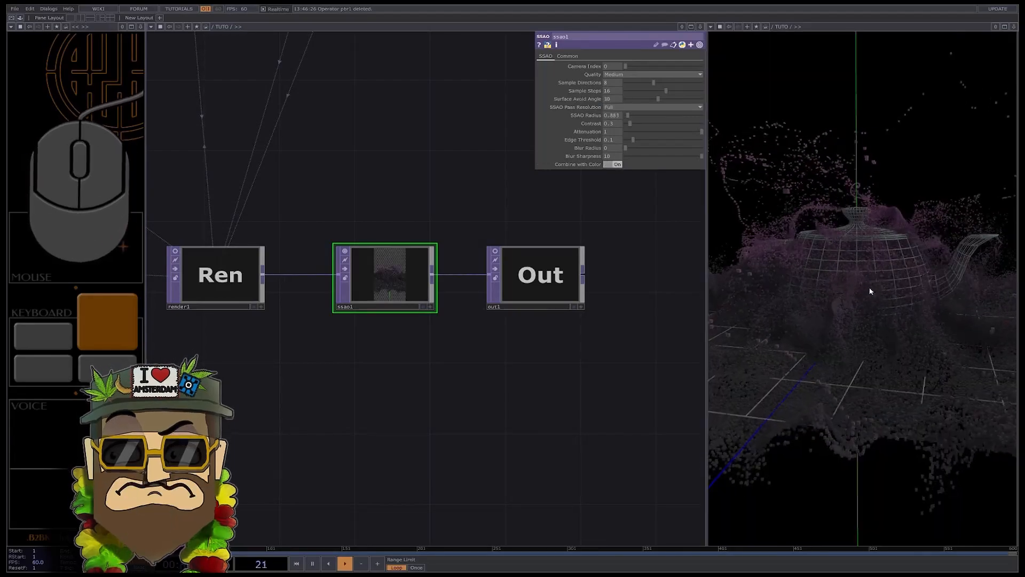
Step: In geo1's network, duplicate transform1 off box1, set the copy's Y scale to about 8.06, and feed null1 from it
scroll(393, 327, down, 3)
scroll(447, 326, down, 3)
scroll(304, 288, up, 8)
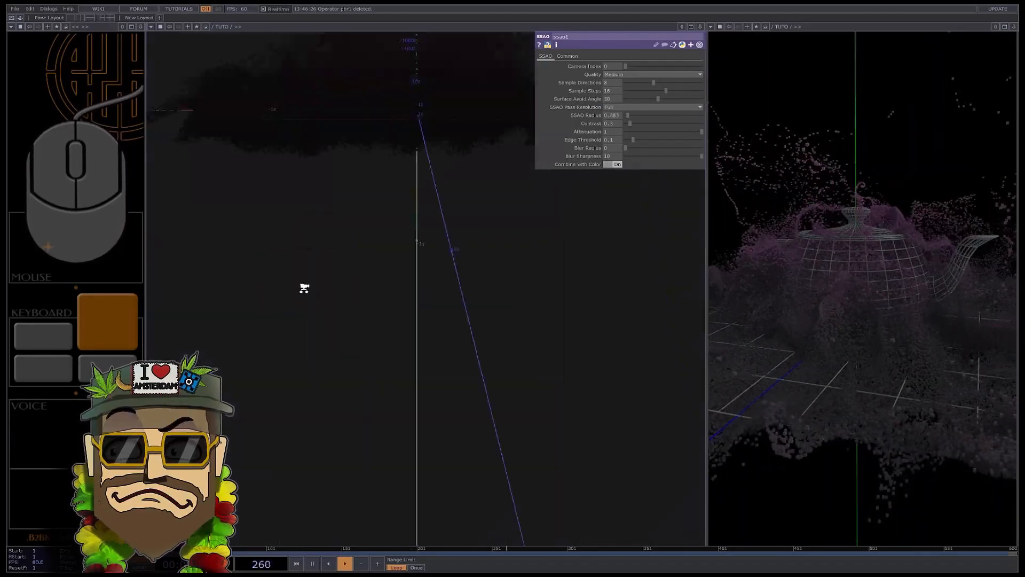
scroll(498, 331, up, 3)
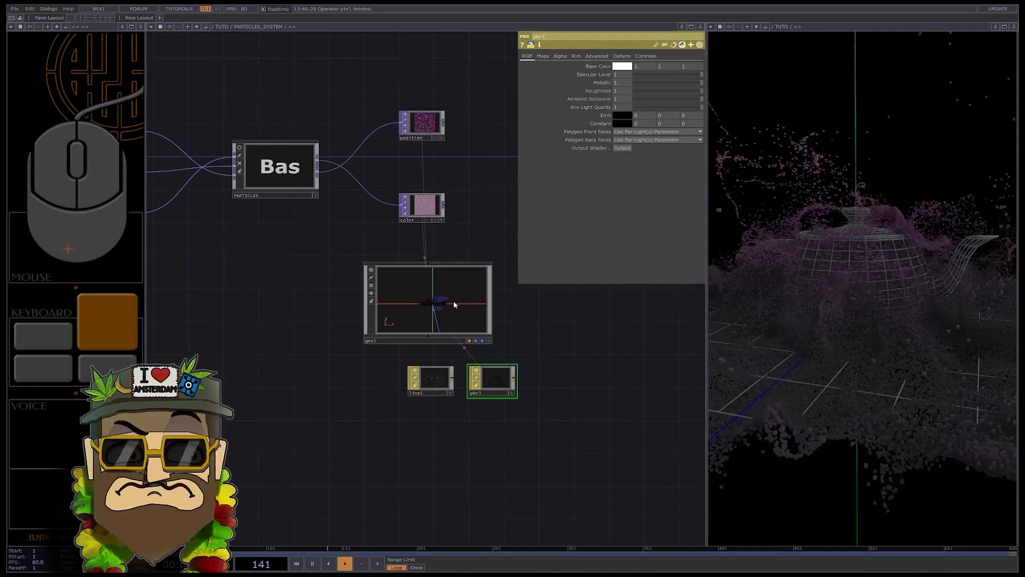
scroll(427, 302, up, 3)
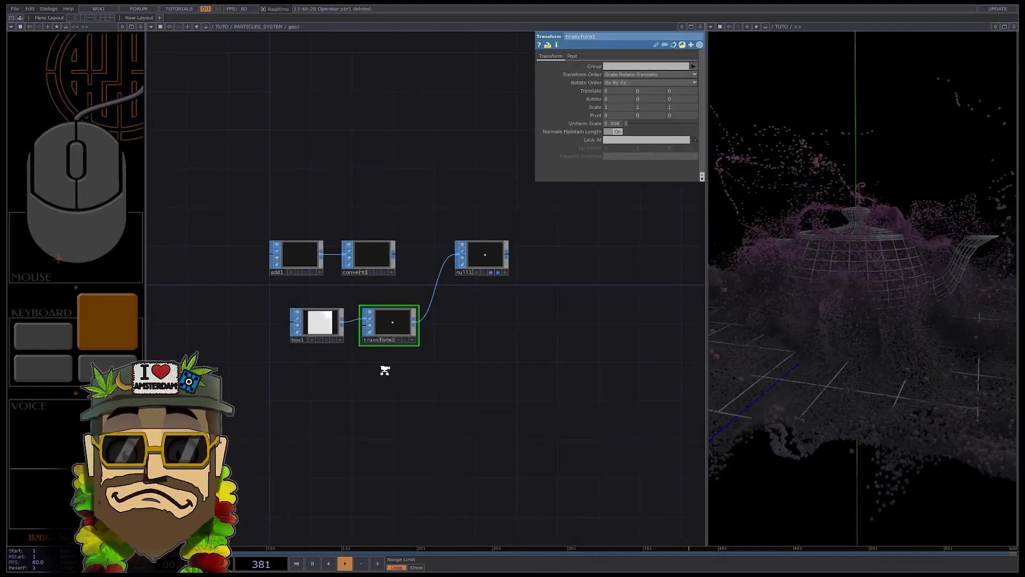
click(374, 321)
key(ctrl+c)
key(ctrl+v)
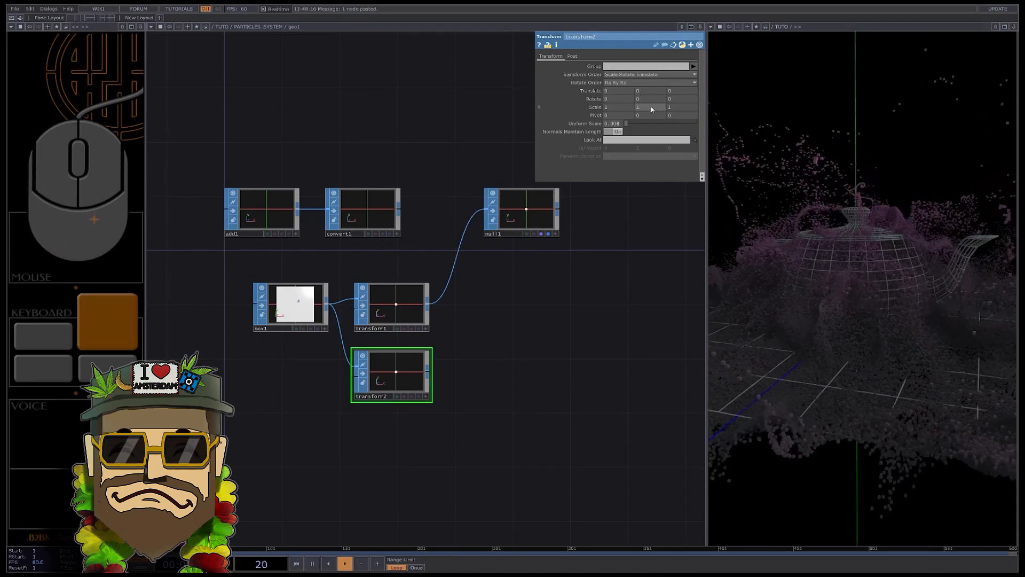
middle_drag(651, 93, 710, 93)
drag(429, 370, 453, 271)
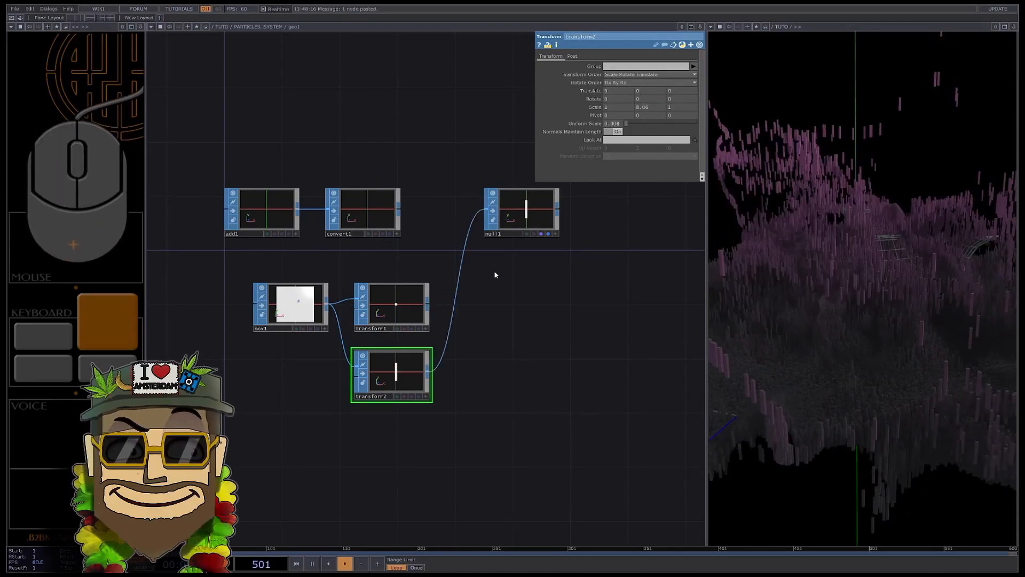
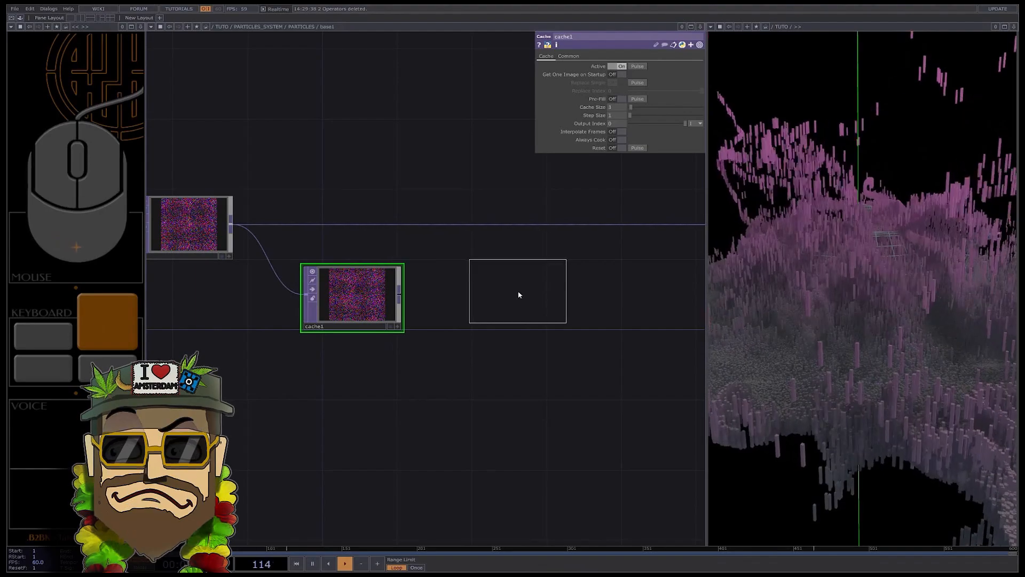
Step: Add a Cache Select TOP beside cache1, with cache1 as its Cache TOP and Cache Index -1
click(519, 295)
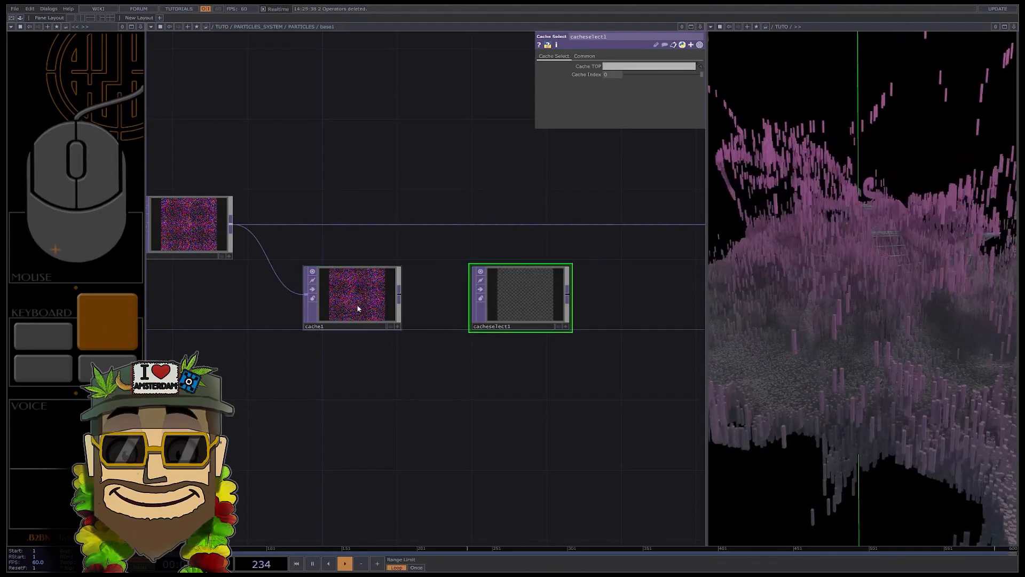
drag(357, 308, 514, 301)
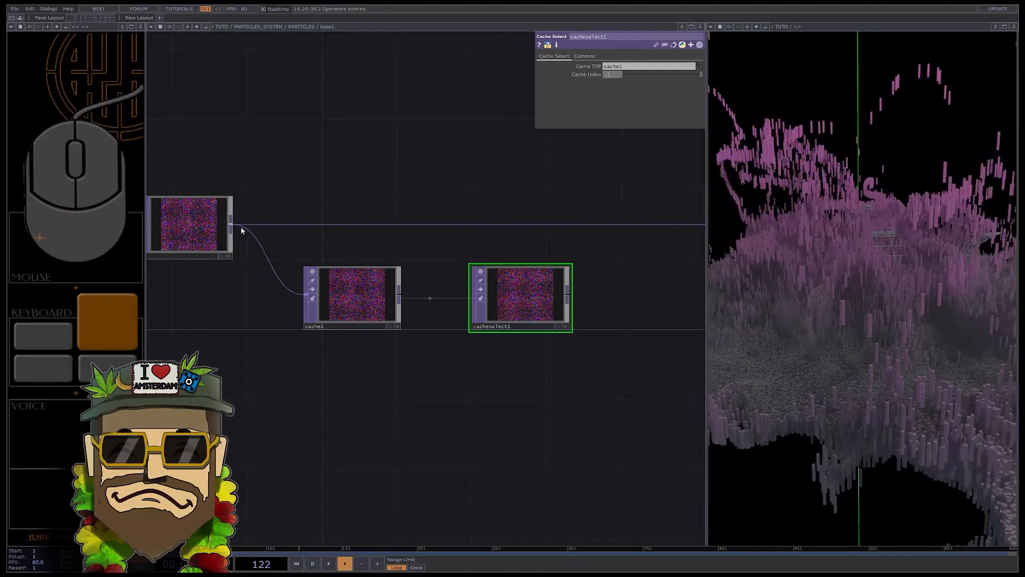
Step: Add a Subtract TOP that takes in1 as its first input and cacheselect1 as its second
scroll(241, 231, down, 2)
key(Tab)
text(s)
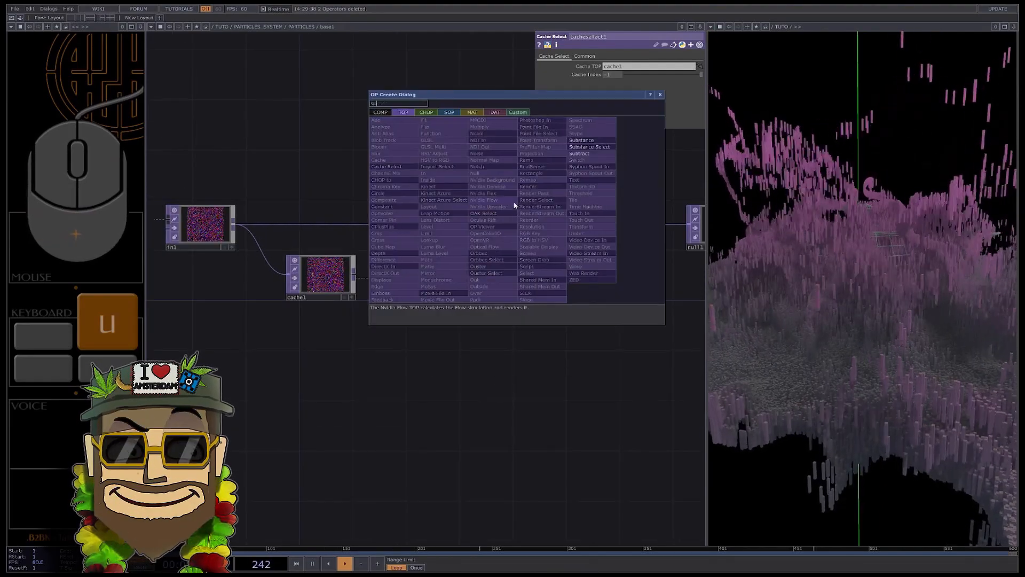
text(u)
click(582, 155)
click(540, 194)
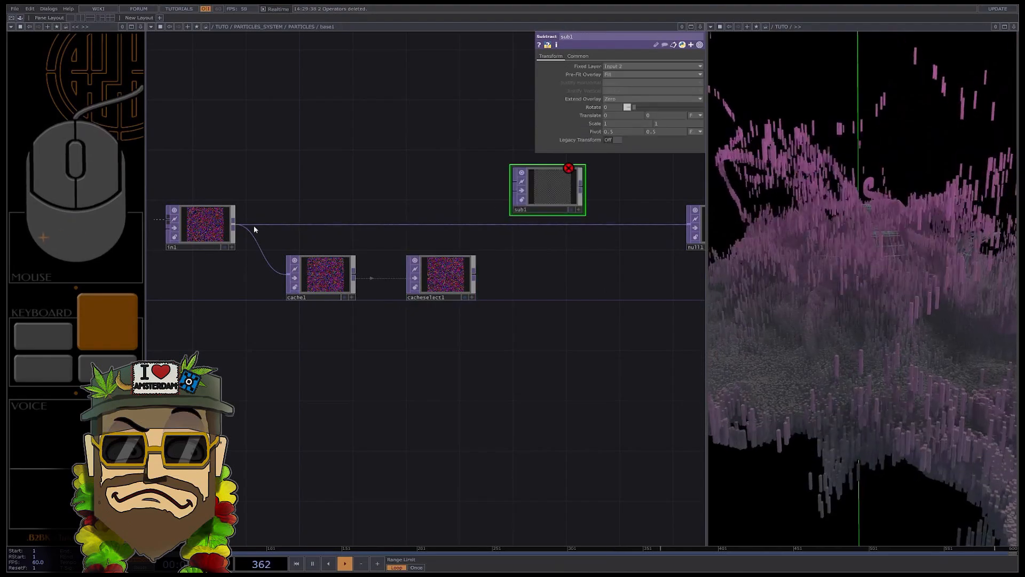
click(516, 182)
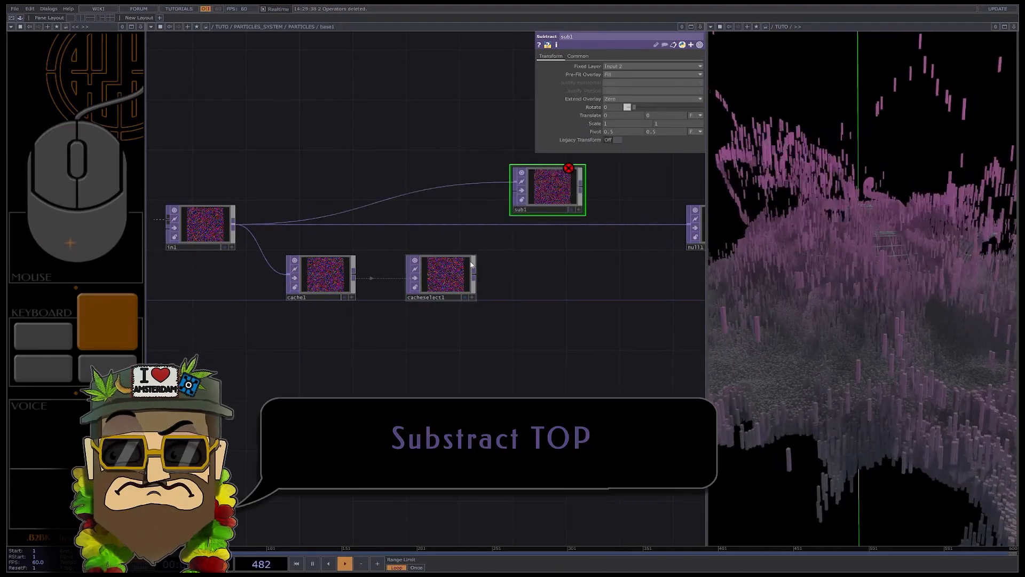
click(474, 272)
Step: Turn off the alpha channel in sub1's Channel Mask
scroll(585, 186, up, 4)
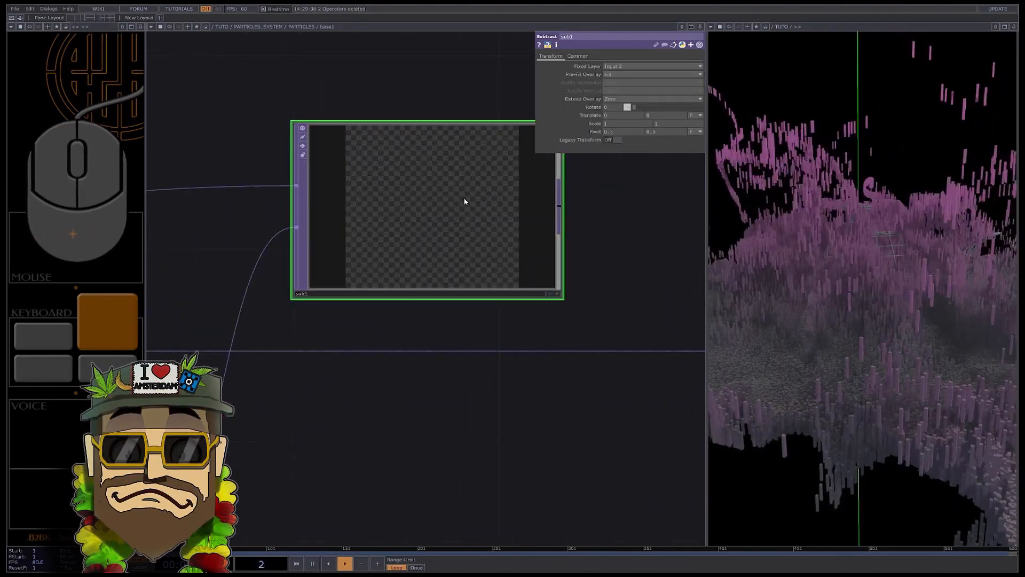
click(584, 57)
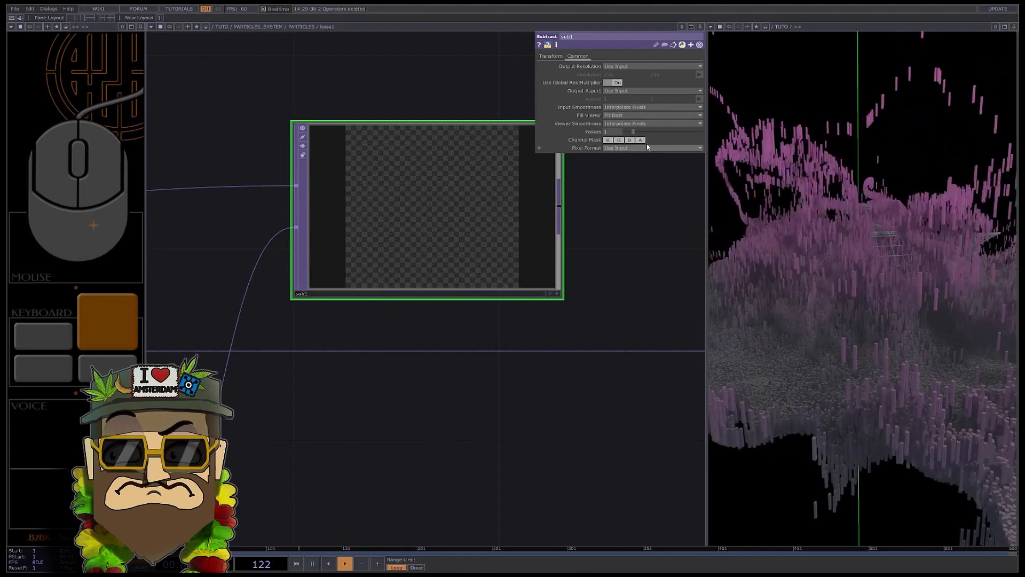
click(641, 140)
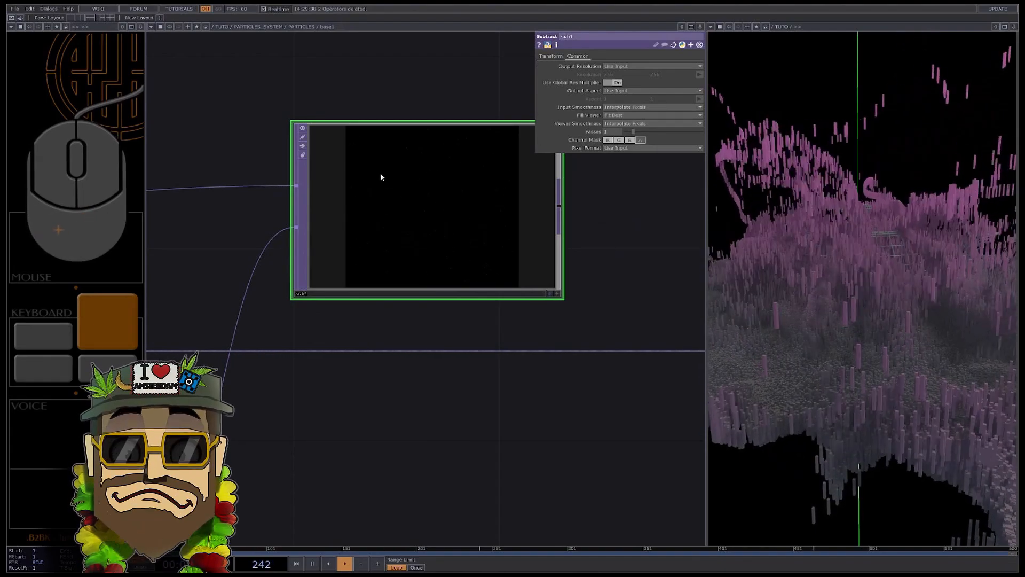
Step: Feed null1 from sub1 instead of directly from in1, and line the two nodes up
scroll(380, 177, down, 4)
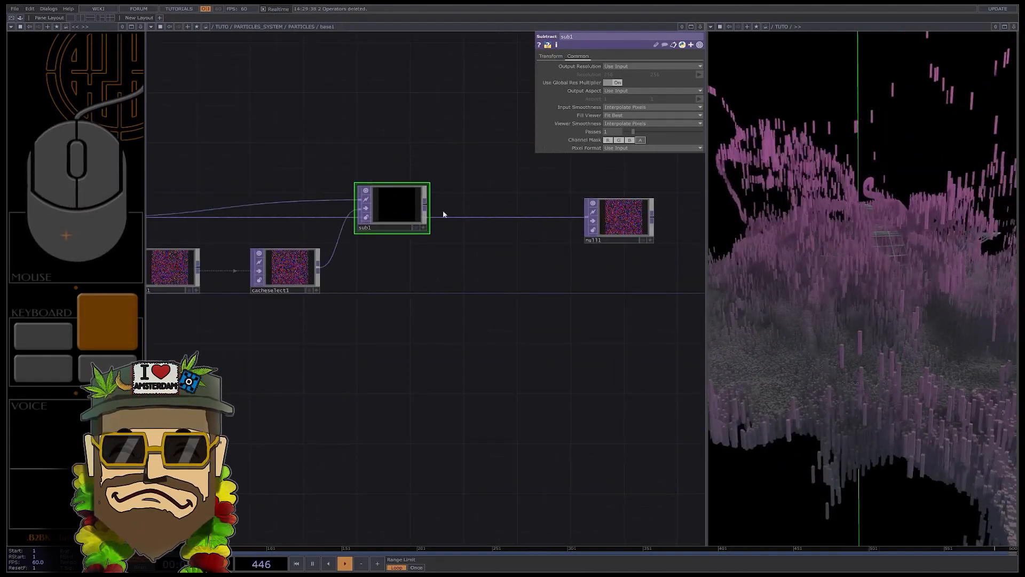
drag(458, 218, 460, 218)
drag(391, 209, 418, 220)
drag(607, 221, 620, 222)
Step: Append an Out TOP after null1 in the base1 network
scroll(381, 193, down, 4)
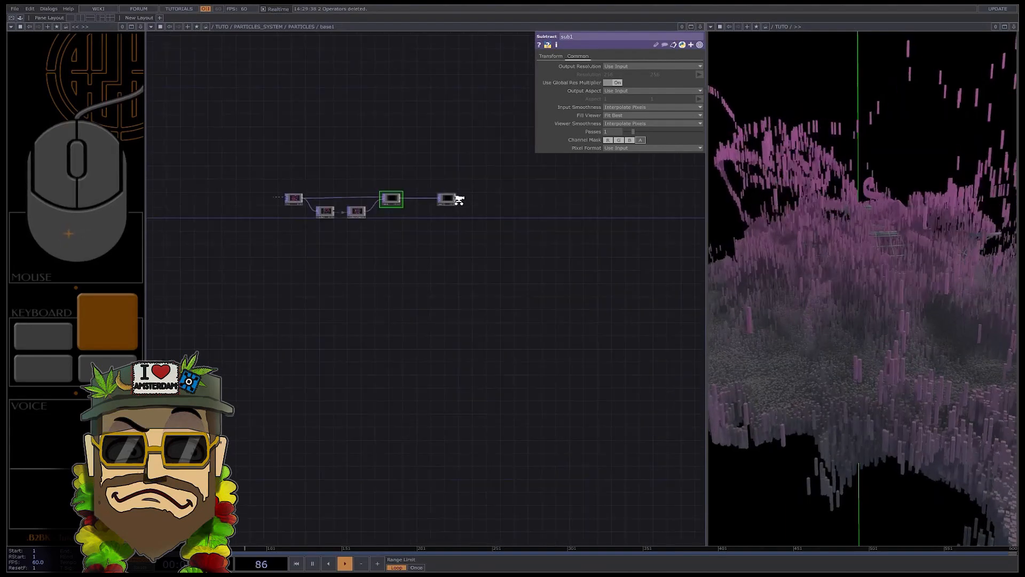
scroll(457, 199, up, 2)
right_click(454, 200)
text(ou)
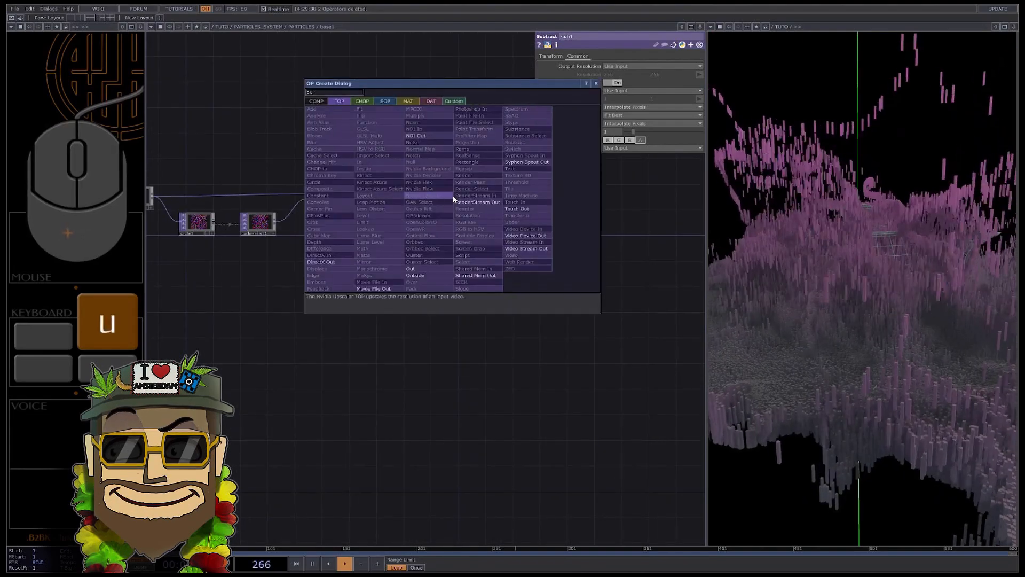
click(418, 269)
click(528, 202)
Step: Add an S Curve CHOP in the empty area below the cache nodes
scroll(444, 229, down, 3)
scroll(341, 304, up, 5)
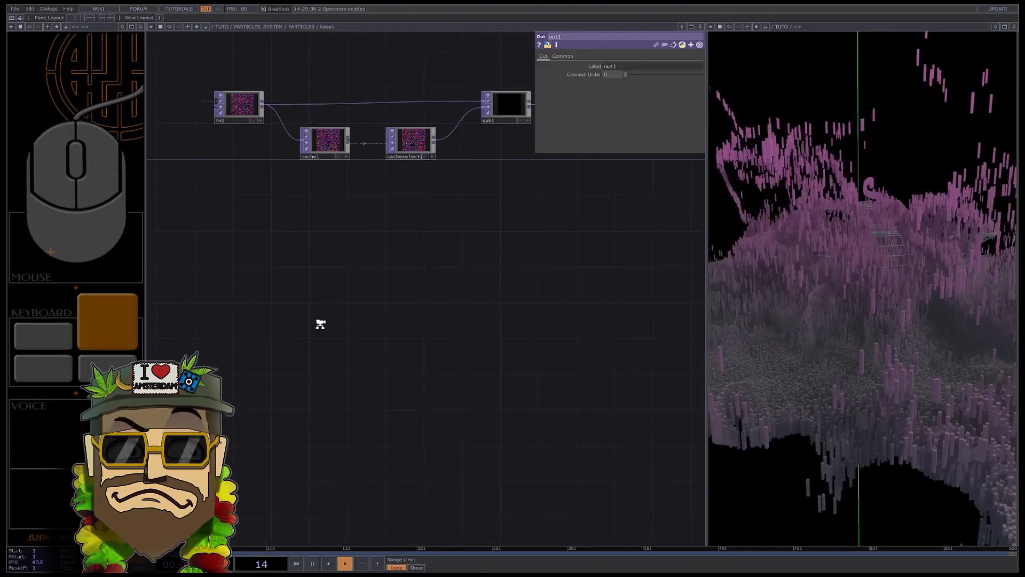
scroll(320, 324, down, 2)
key(Tab)
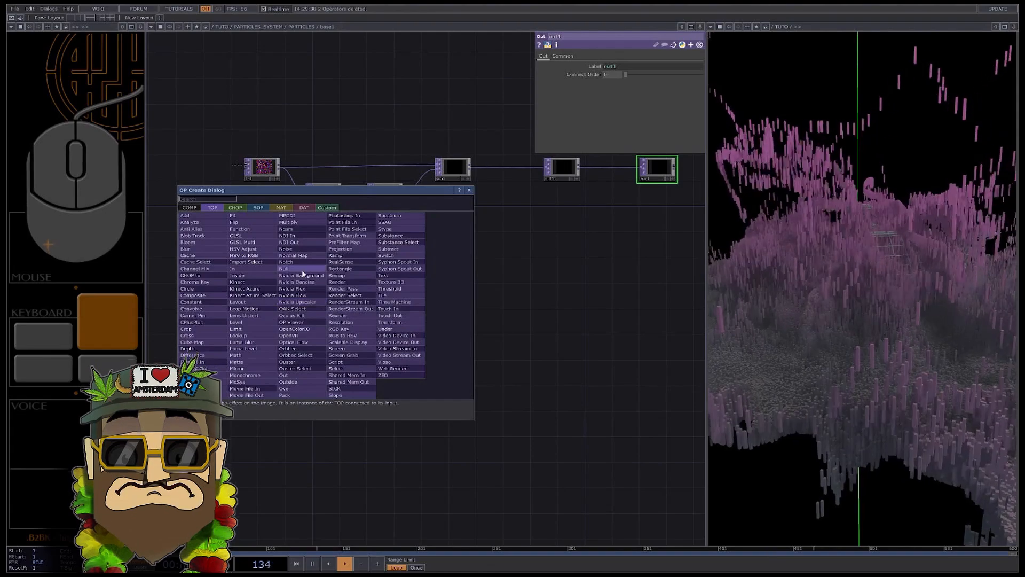
click(236, 207)
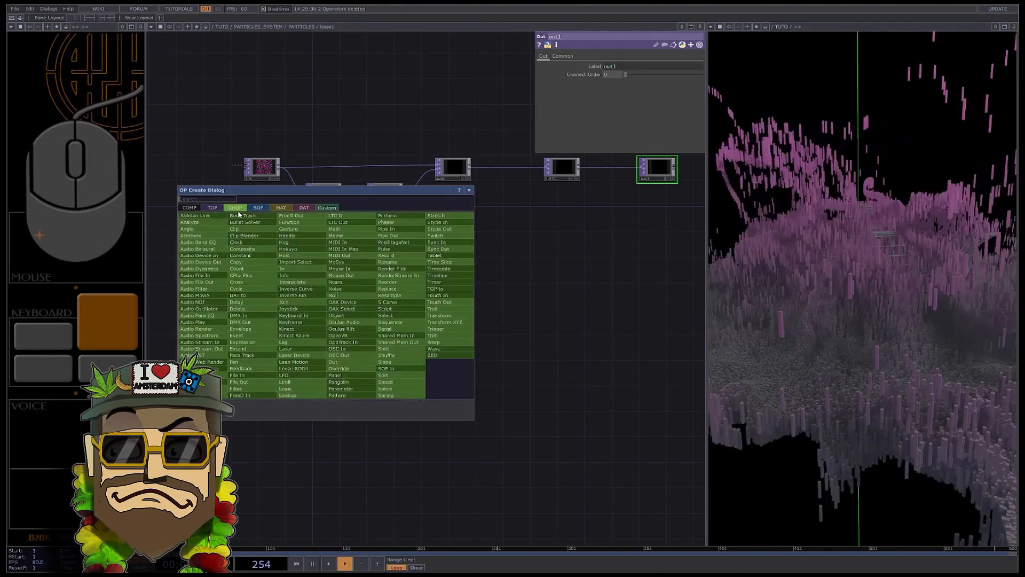
text(sc)
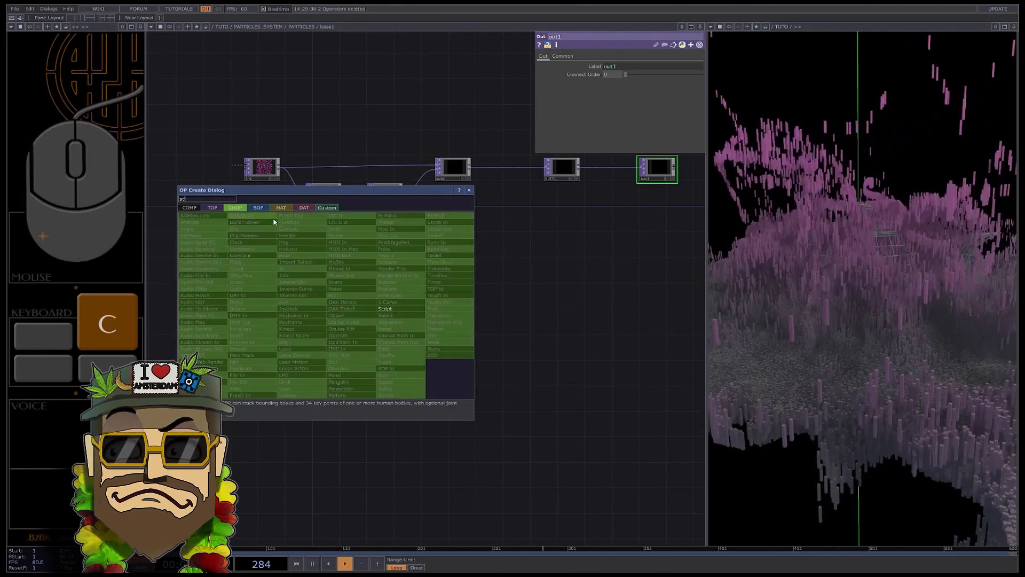
click(392, 302)
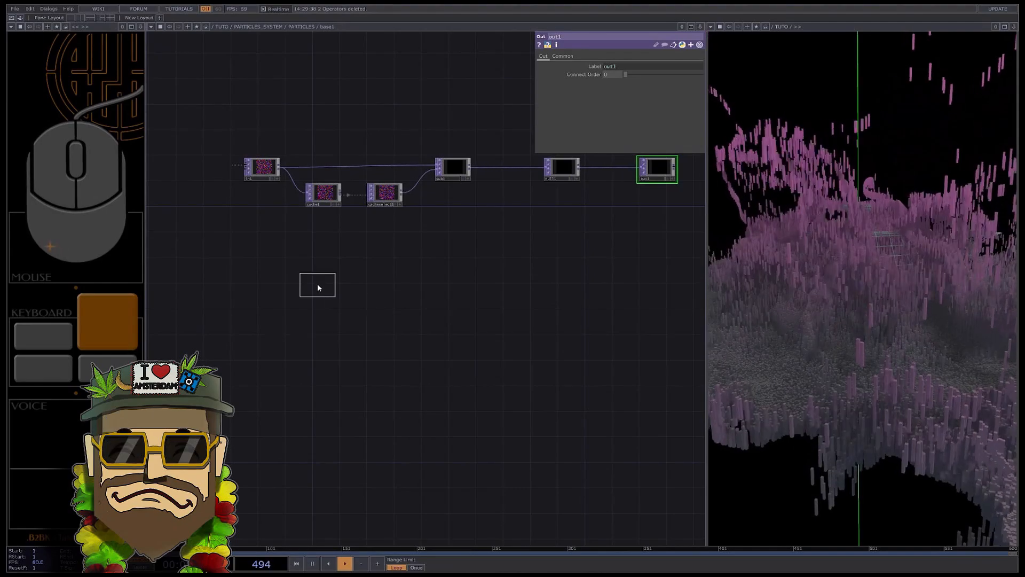
click(307, 297)
scroll(308, 293, up, 3)
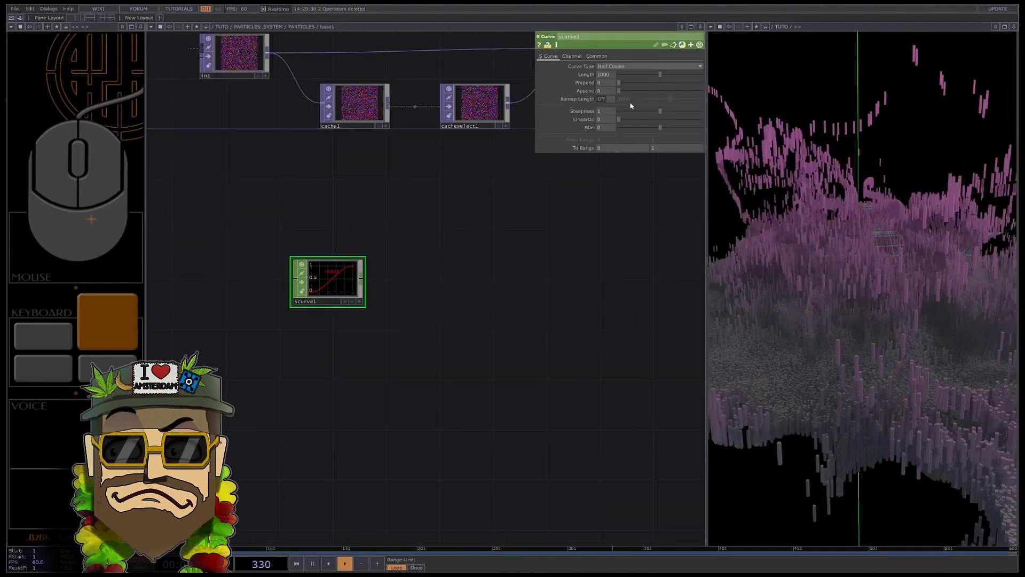
Step: Set scurve1's Prepend to 90 and duplicate the node directly below it
drag(621, 85, 627, 87)
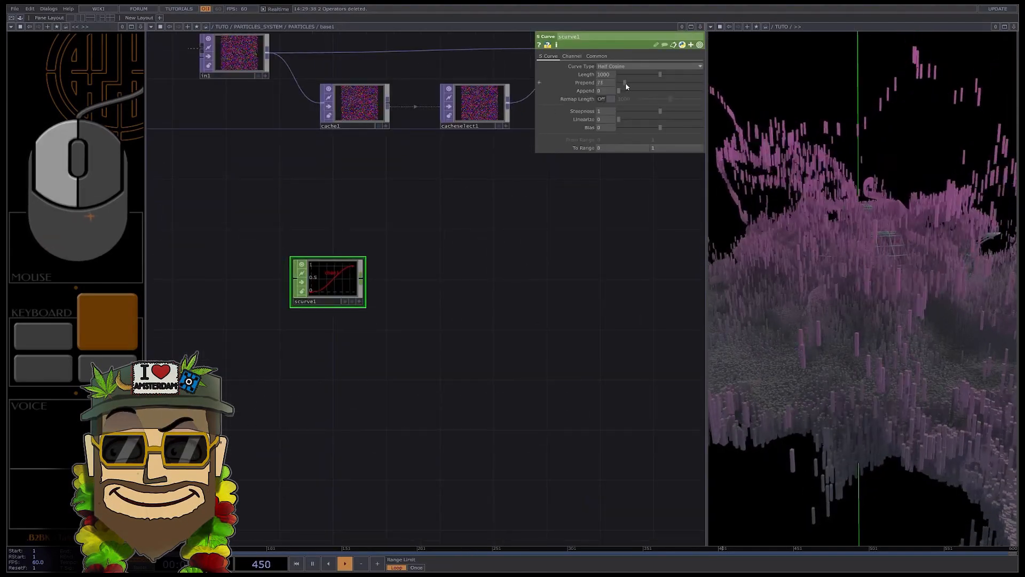
click(608, 149)
key(ctrl+v)
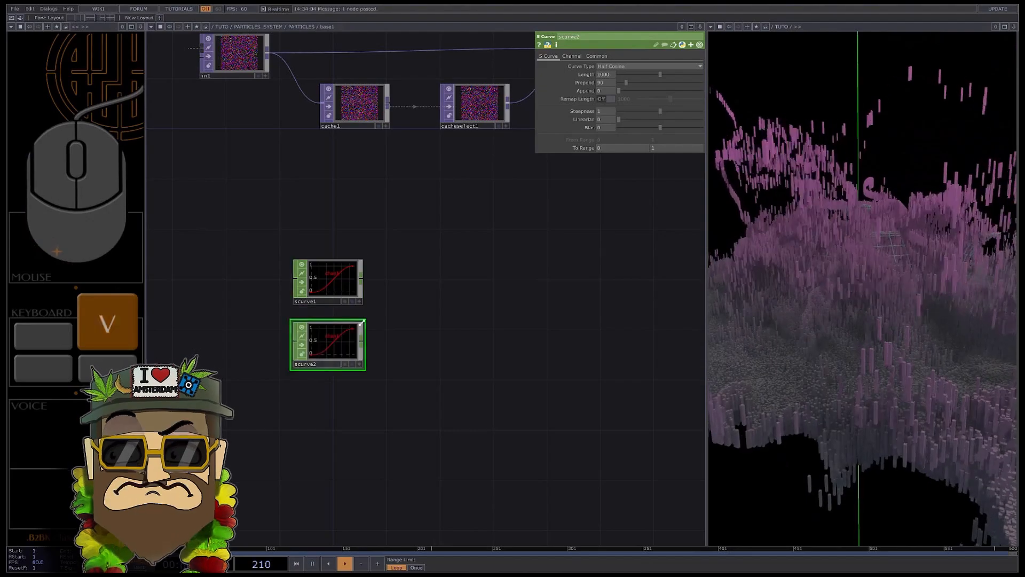
Step: Invert the duplicated S Curve by setting its To Range to 1 and 0
click(626, 150)
text(1)
key(Tab)
text(0)
key(Return)
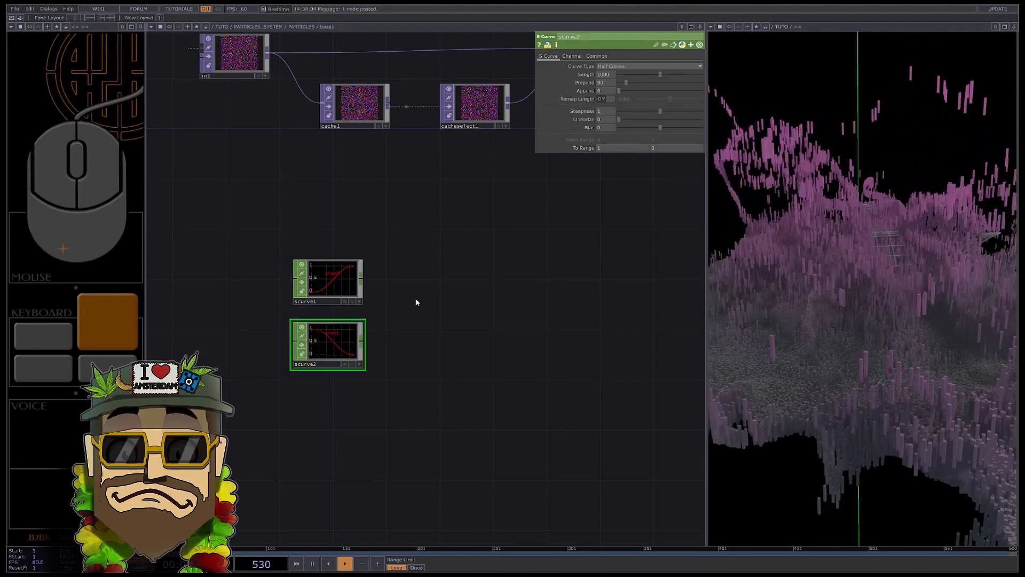
Step: Add a Join CHOP and connect scurve1 followed by scurve2 to its input
click(342, 277)
key(Tab)
text(joi)
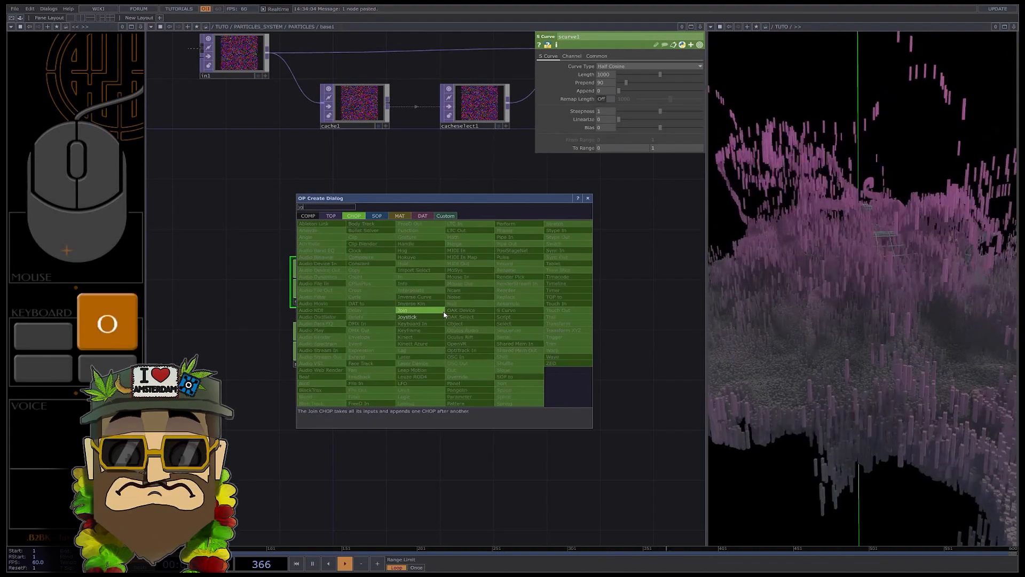
click(407, 311)
click(435, 304)
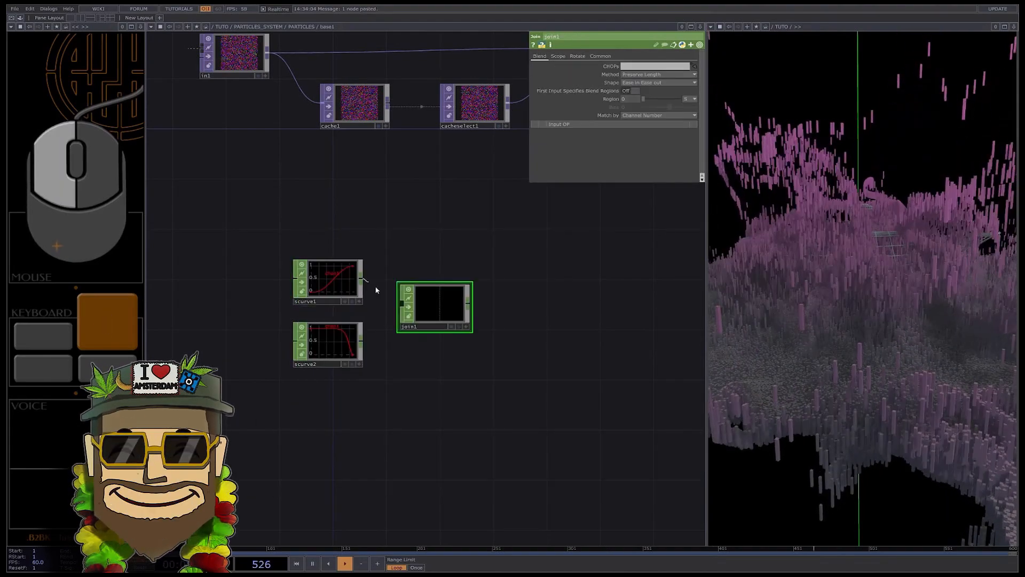
drag(363, 340, 399, 310)
click(343, 282)
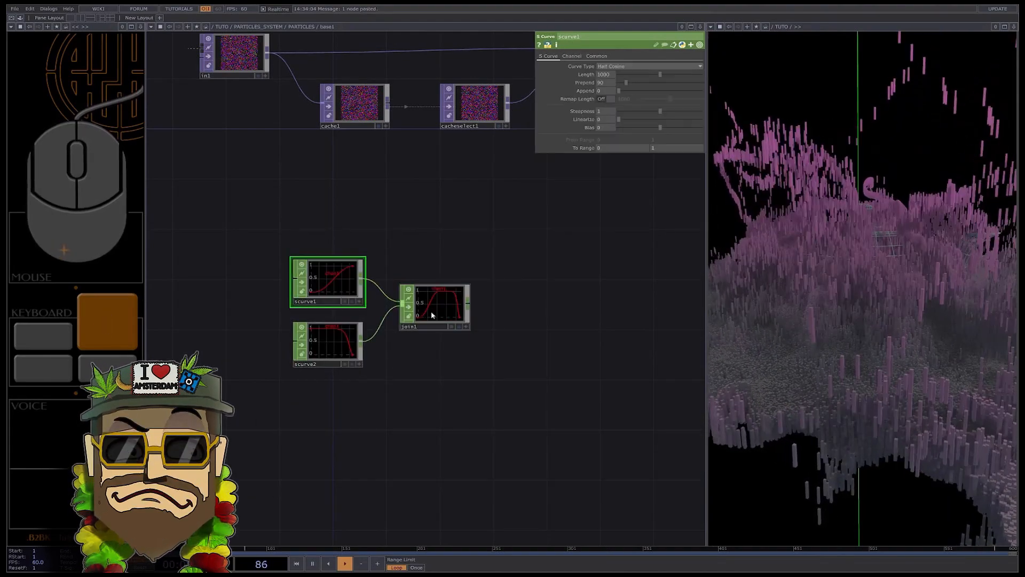
Step: Shape scurve1 by setting Length to 172, Steepness to 0.771 and Bias to about -0.093, and lowering its Prepend
scroll(447, 313, up, 3)
drag(619, 83, 627, 85)
click(626, 75)
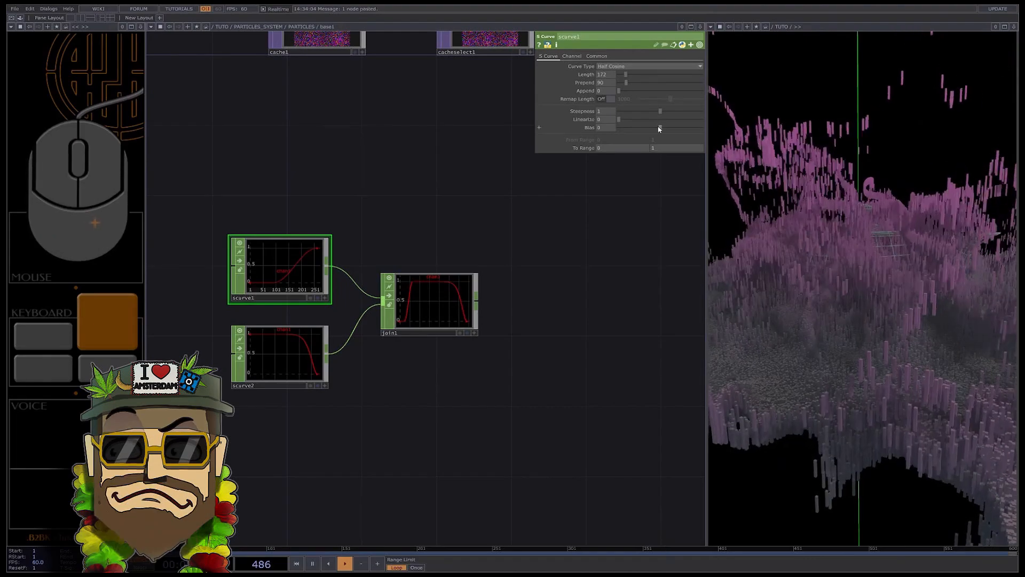
drag(660, 127, 656, 128)
drag(659, 113, 651, 113)
drag(626, 84, 618, 87)
Step: Append a Null CHOP to the output of join1
drag(481, 301, 411, 274)
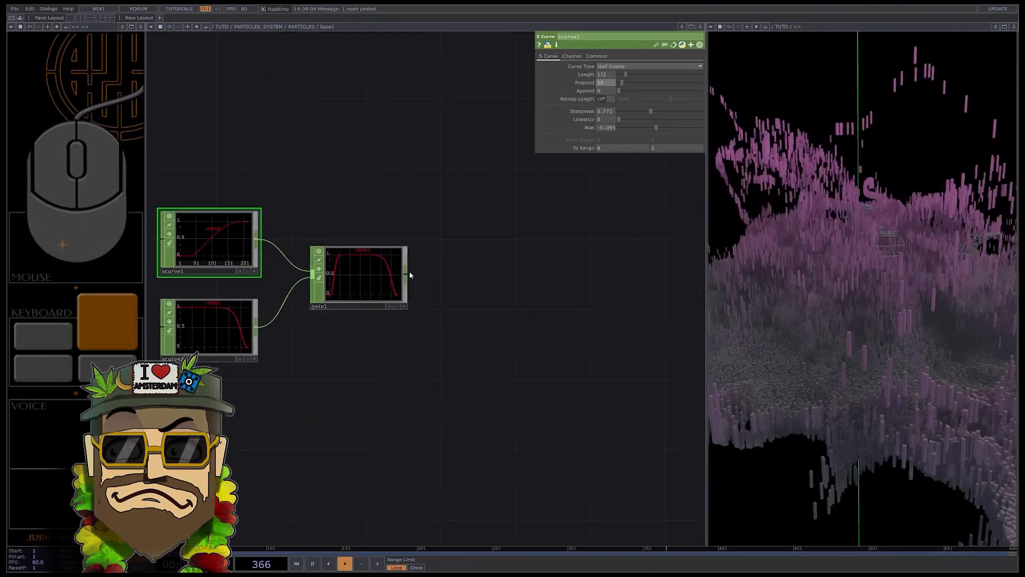
right_click(407, 272)
text(nu)
click(415, 269)
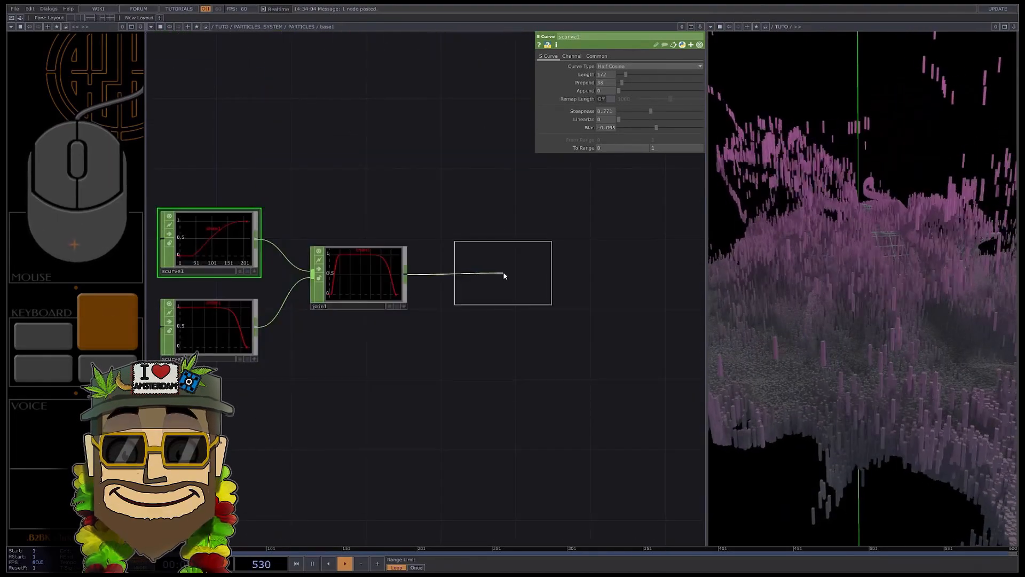
click(508, 279)
Step: Convert the joined curve to a texture by adding a CHOP to TOP that reads null2
scroll(445, 255, down, 3)
scroll(445, 254, up, 1)
drag(446, 255, 396, 250)
right_click(336, 245)
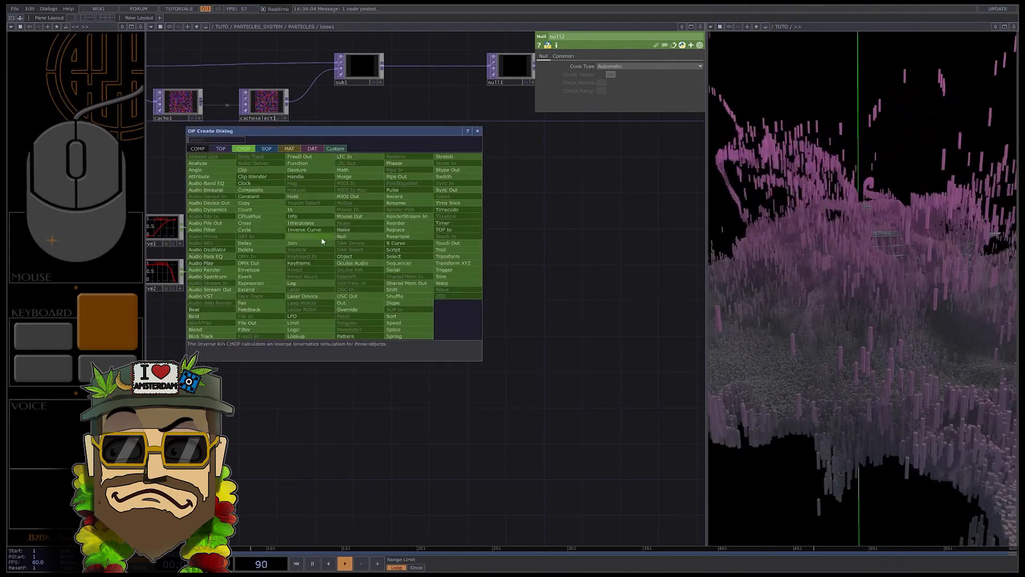
click(222, 149)
click(199, 156)
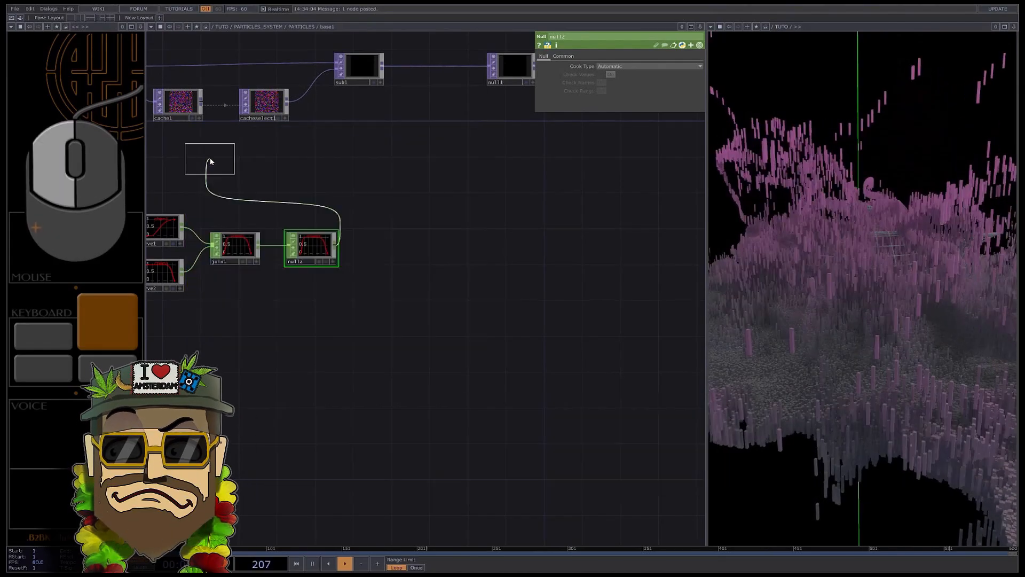
click(398, 244)
Step: Split the network editor into upper and lower panes and open the LOOP/LIFE network in the lower one
scroll(419, 257, up, 4)
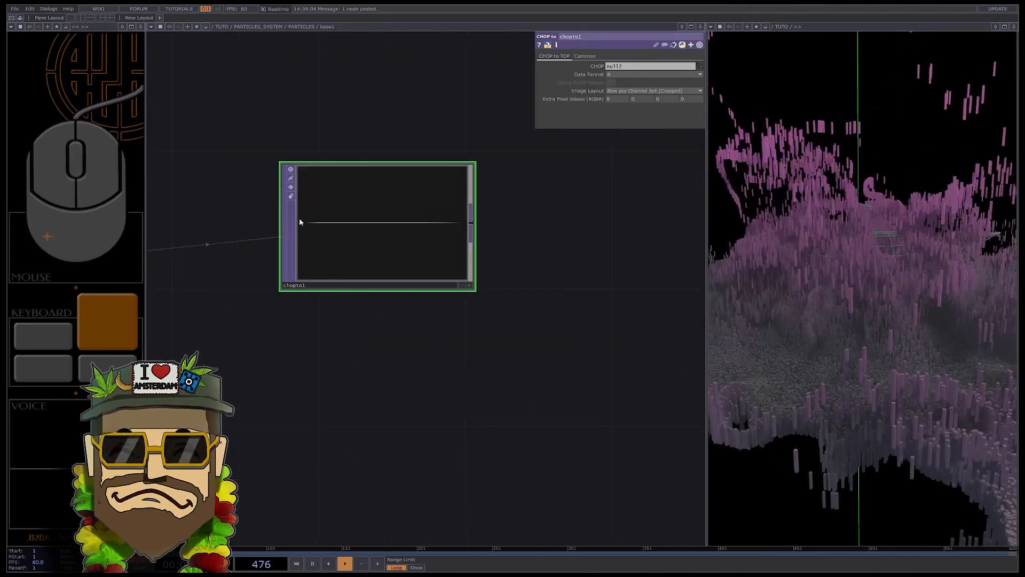
scroll(447, 235, down, 2)
click(700, 28)
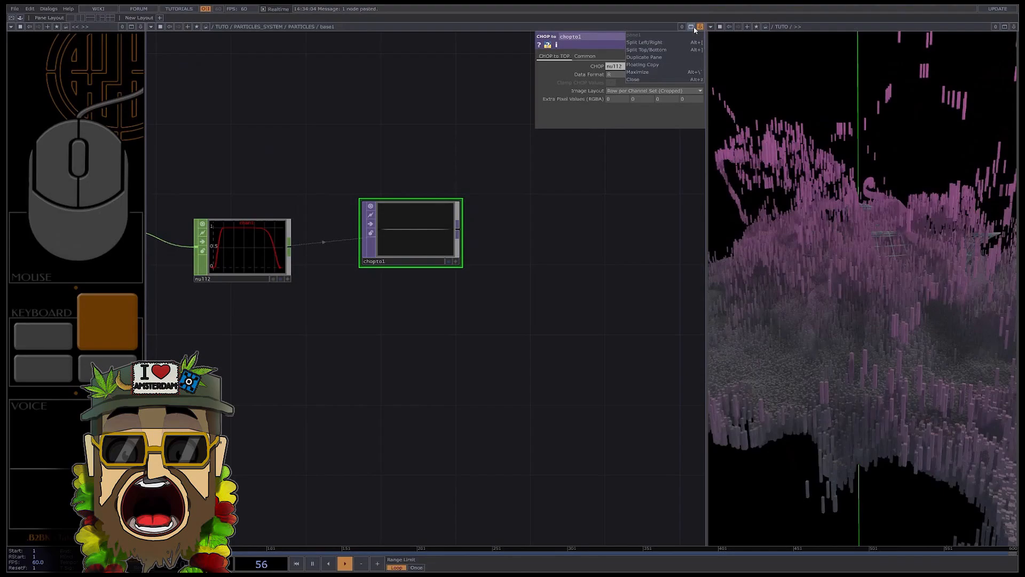
click(666, 51)
scroll(415, 210, down, 4)
scroll(403, 373, down, 10)
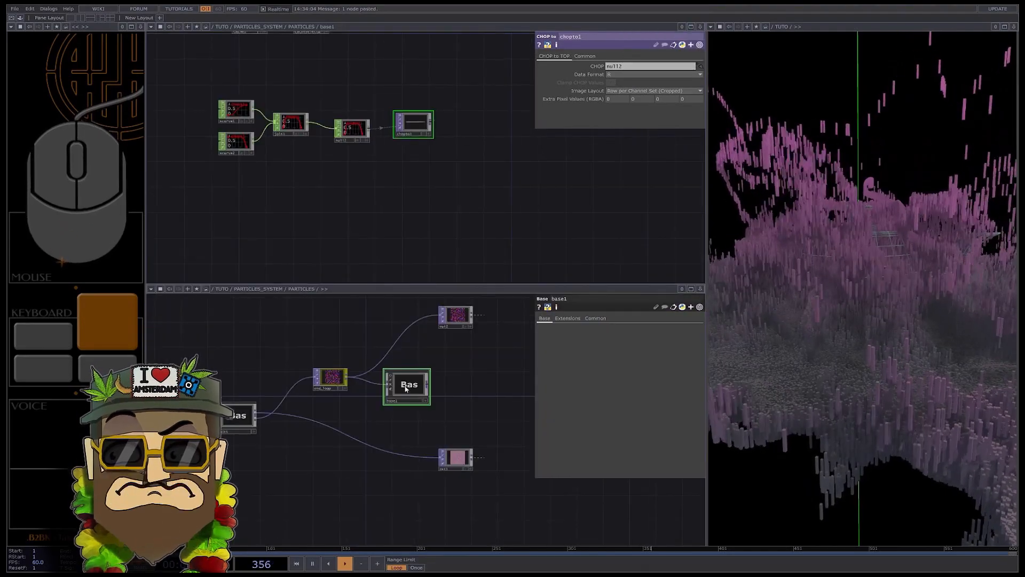
scroll(364, 378, up, 8)
scroll(305, 450, up, 8)
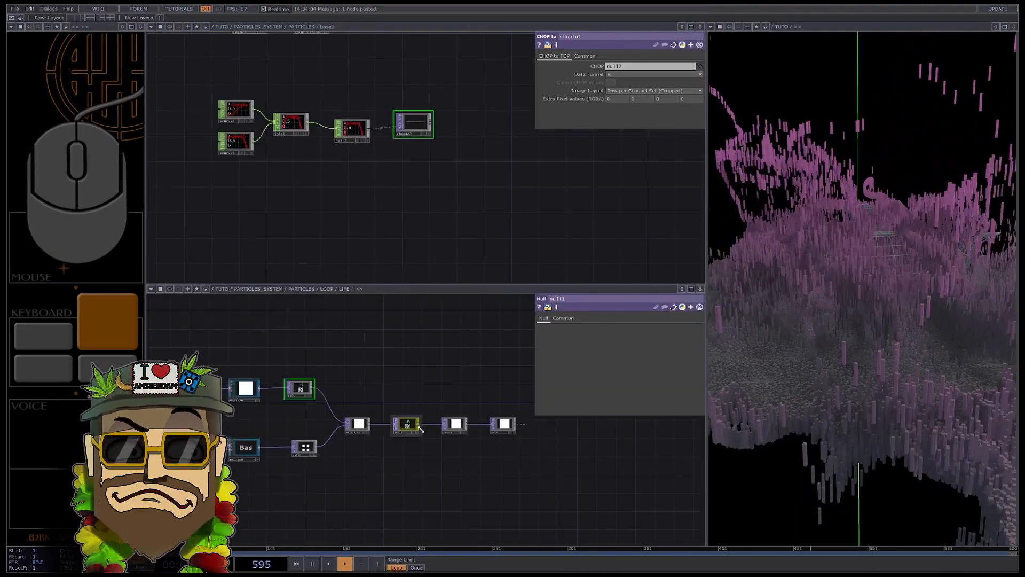
Step: Add a Select TOP above chopto1 in base1 and reference the LIFE network's null2 in it
key(Tab)
text(sel)
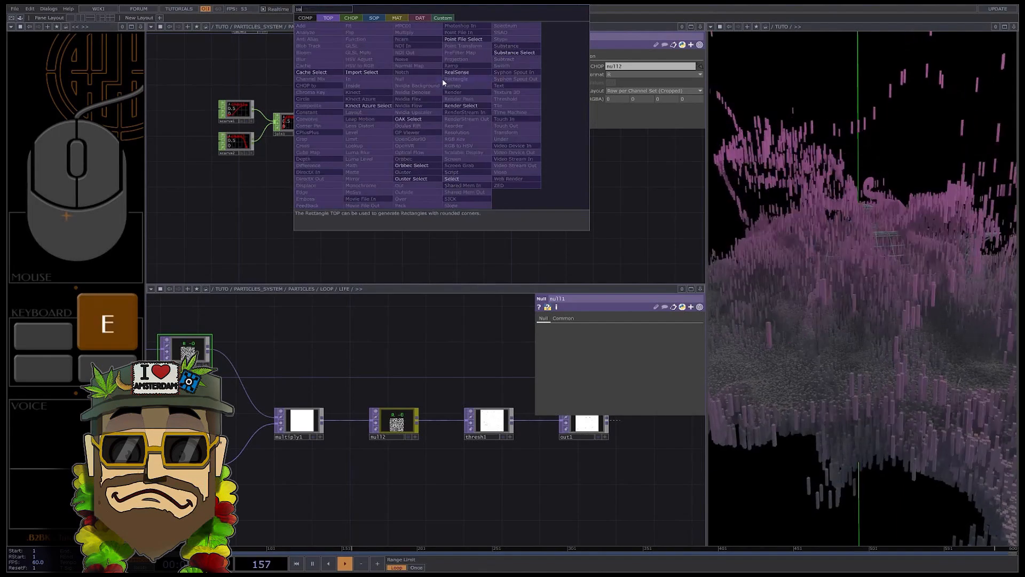
click(458, 179)
click(414, 86)
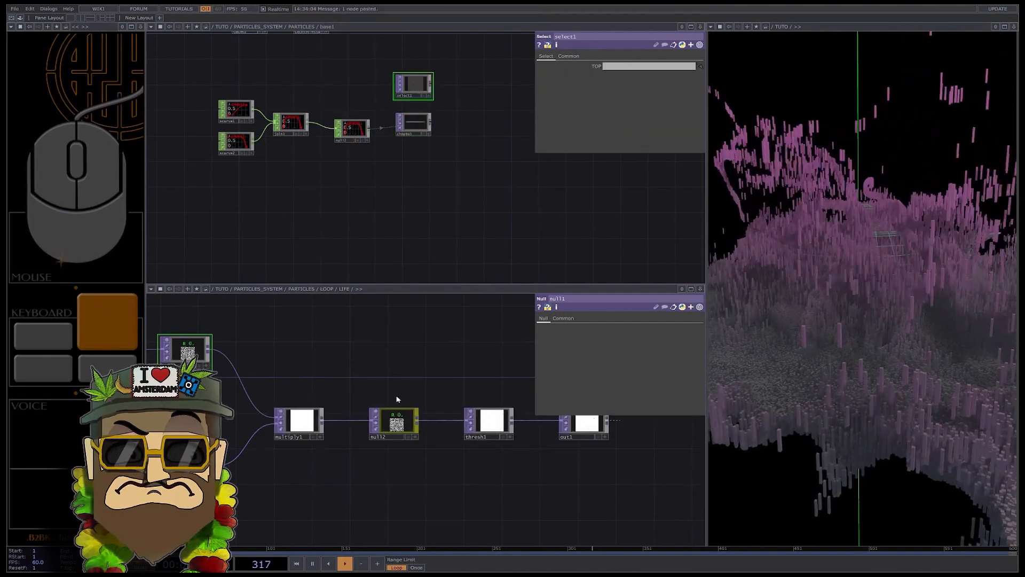
drag(428, 327, 413, 86)
Step: Display pixel values in select1's viewer and close the lower network pane
scroll(417, 75, up, 5)
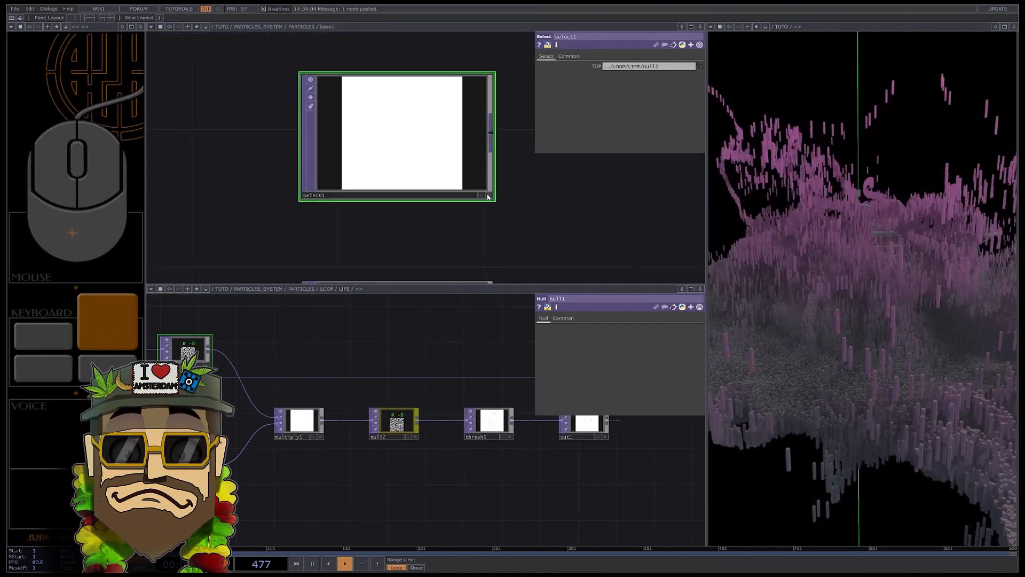
right_click(421, 118)
click(437, 192)
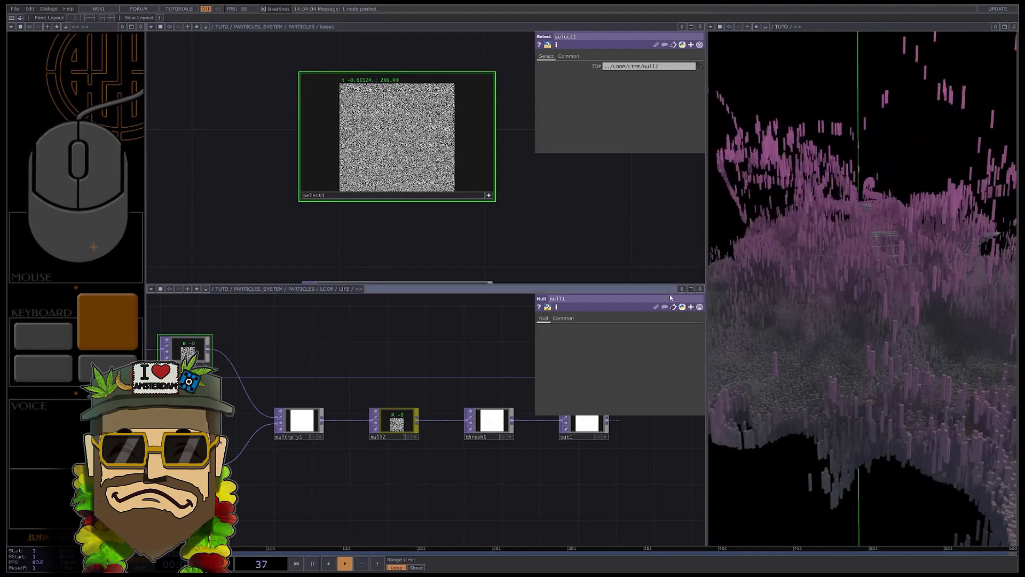
click(700, 289)
click(639, 343)
scroll(460, 345, down, 4)
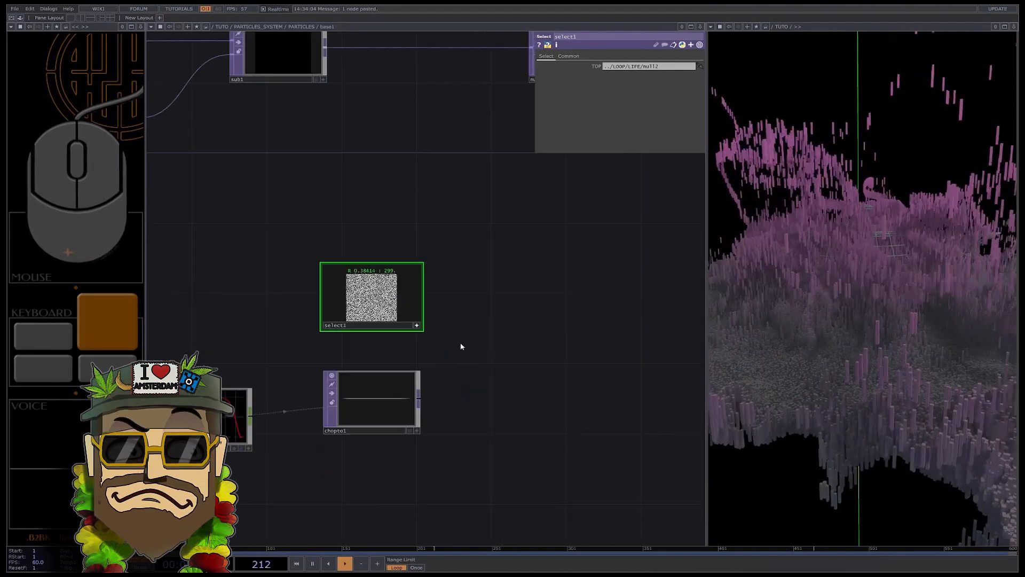
Step: Add a Lookup TOP beside select1 and chopto1
drag(460, 346, 454, 321)
key(Tab)
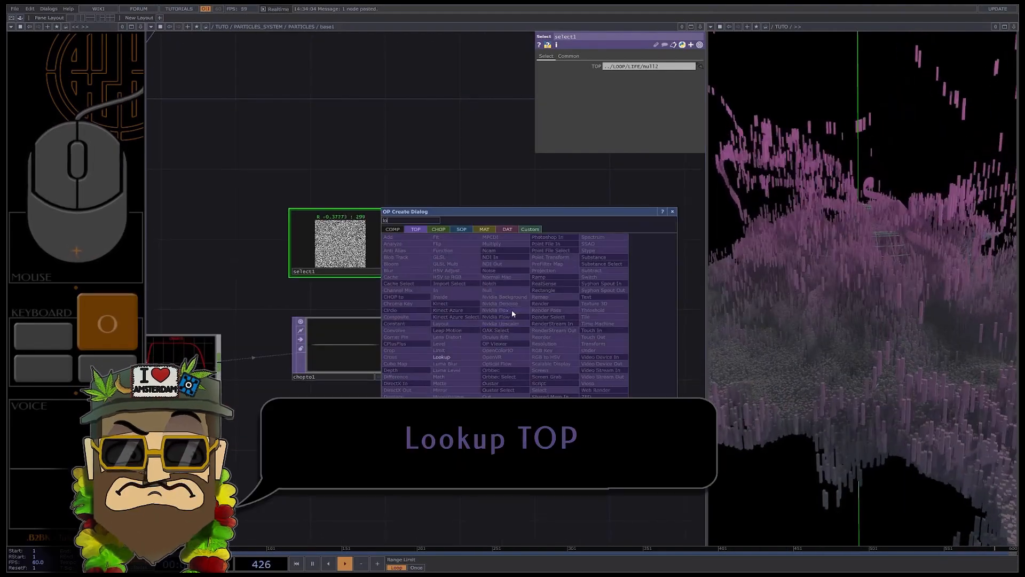
click(449, 355)
click(546, 309)
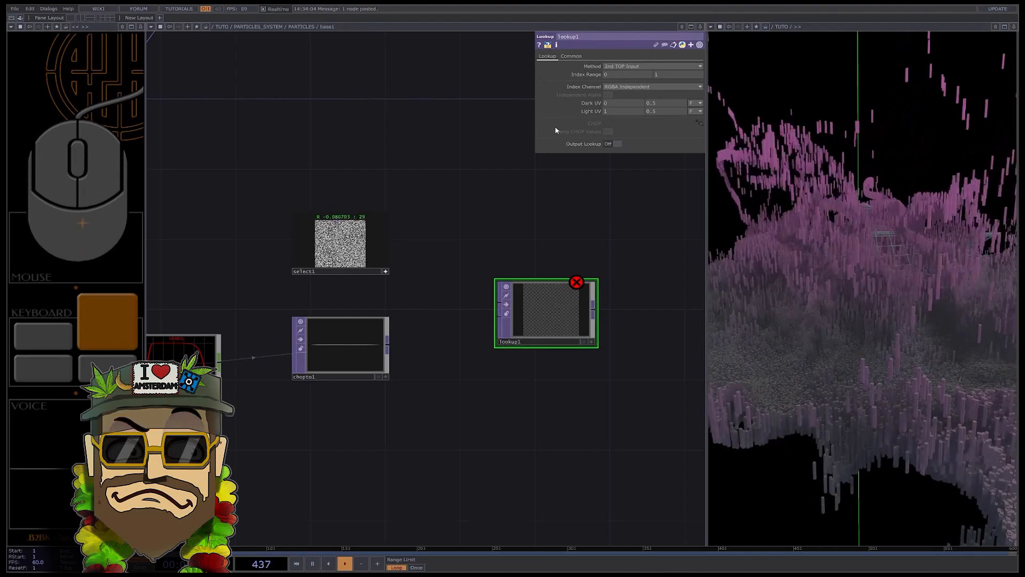
Step: Change lookup1's pixel format, set its Index Range to 0 and 300, and wire in select1 followed by chopto1
click(572, 56)
click(620, 148)
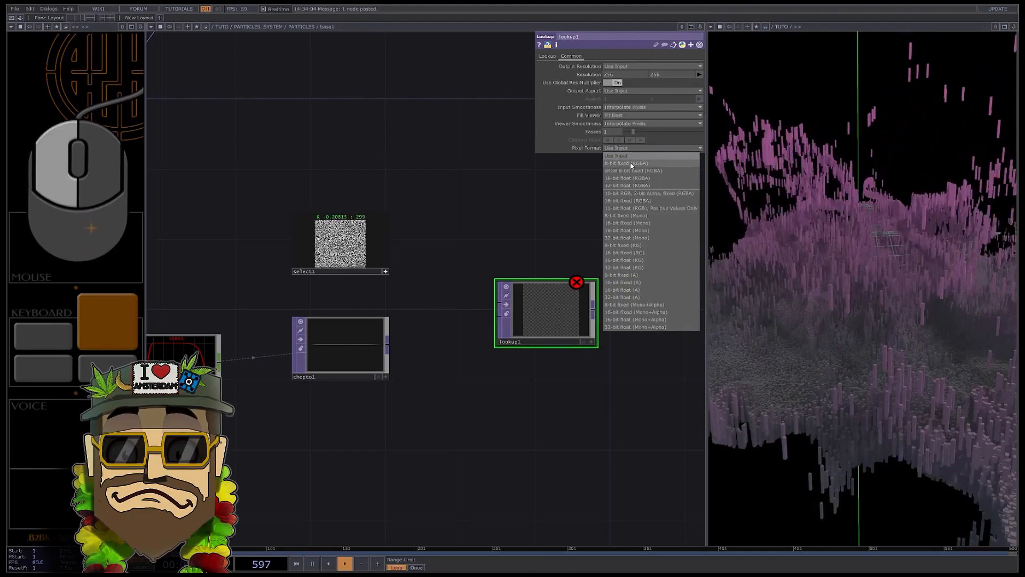
click(631, 163)
click(547, 56)
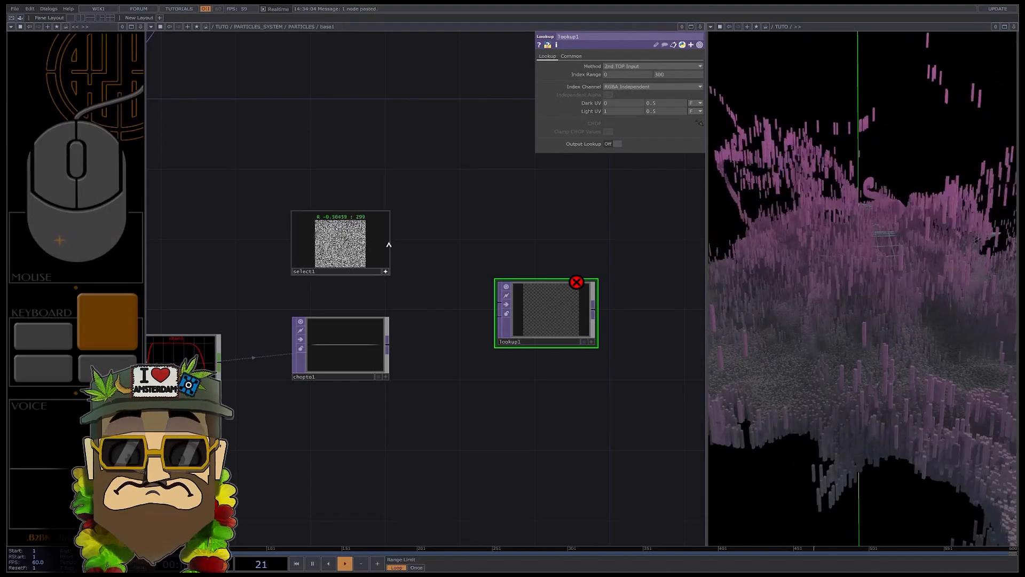
drag(470, 299, 500, 302)
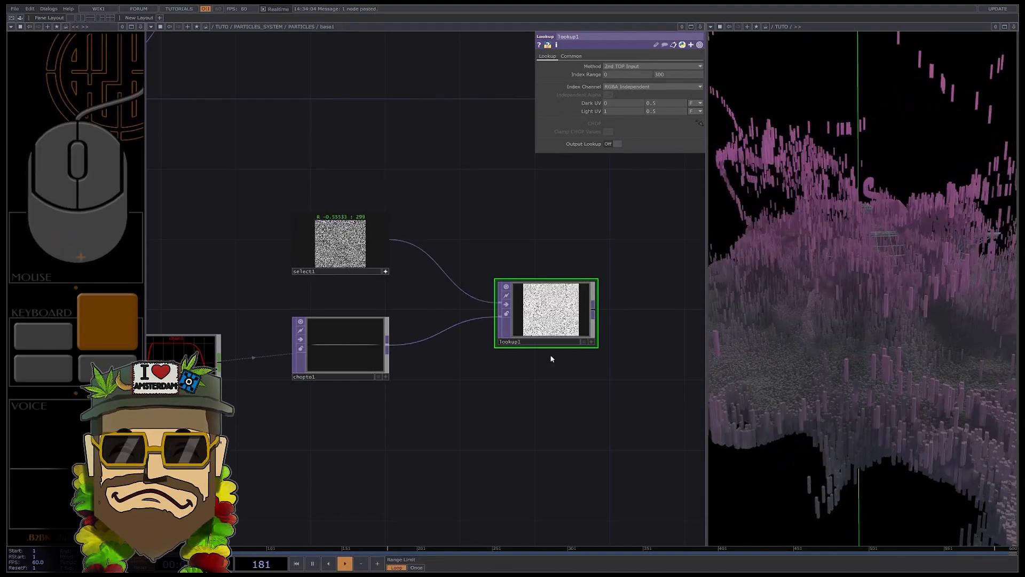
Step: Attach an Out TOP to the output of lookup1
scroll(551, 358, down, 5)
right_click(367, 323)
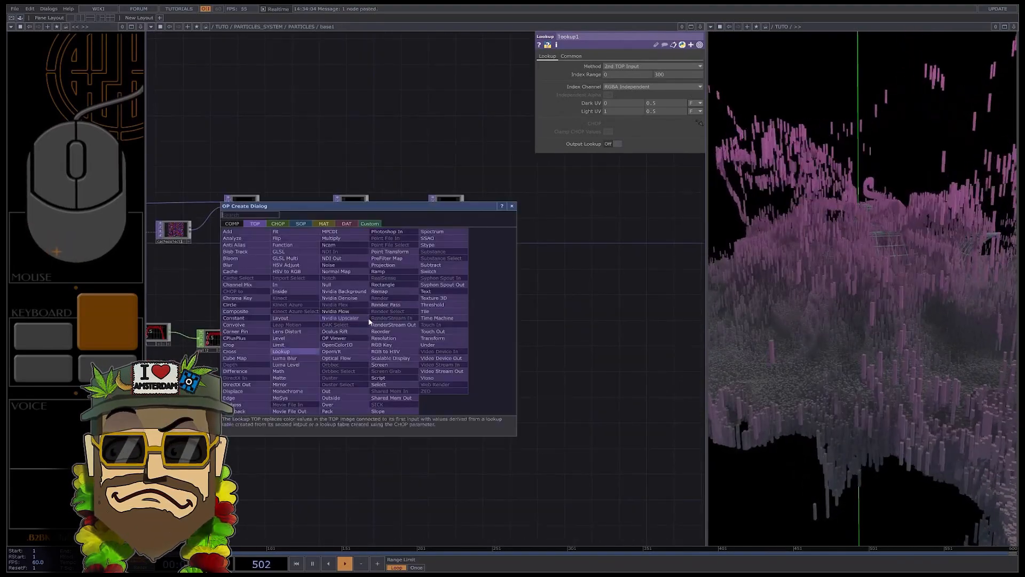
click(339, 392)
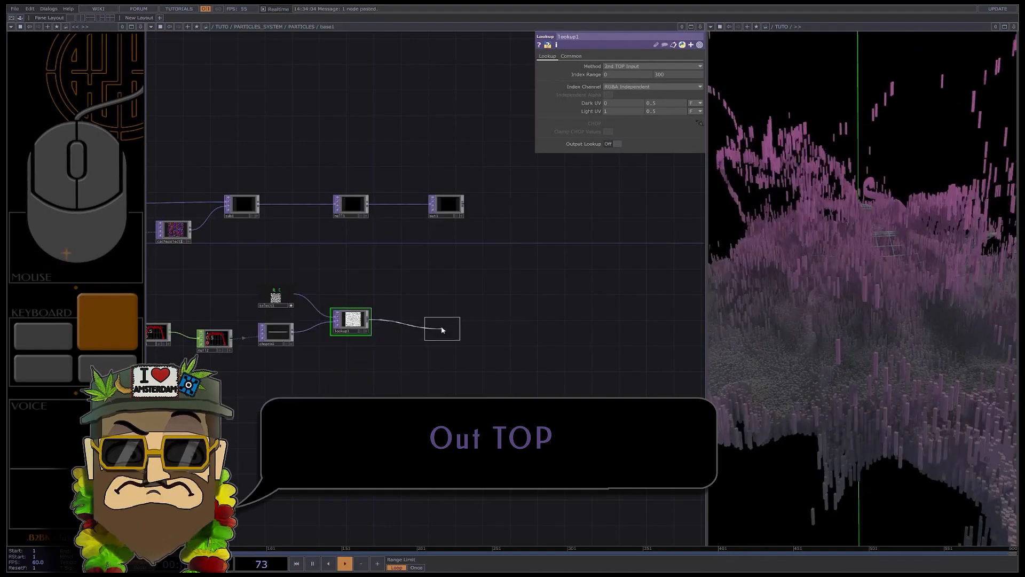
scroll(359, 337, down, 5)
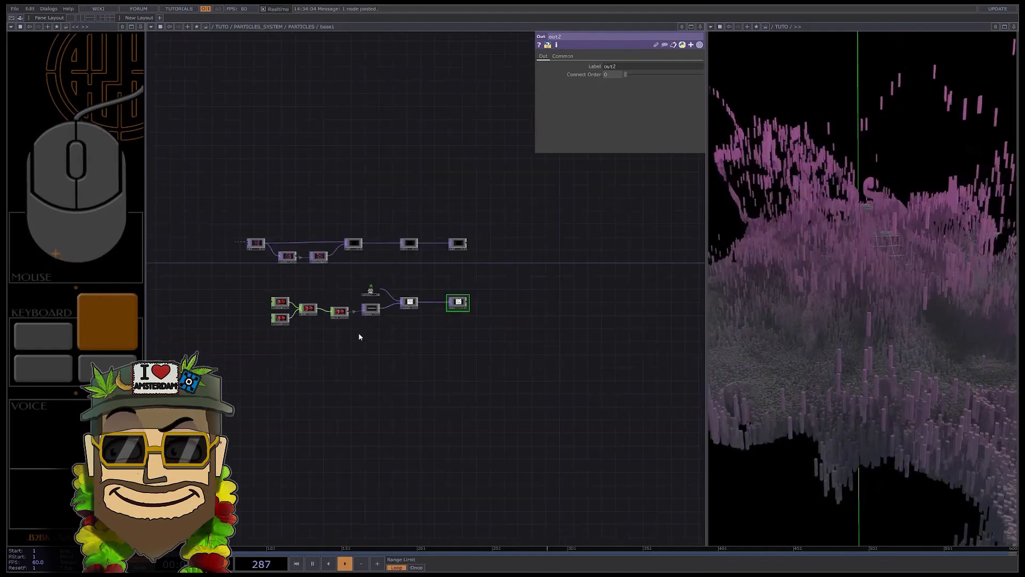
Step: Add Out TOPs in the PARTICLES network for the two outputs of base1
key(Tab)
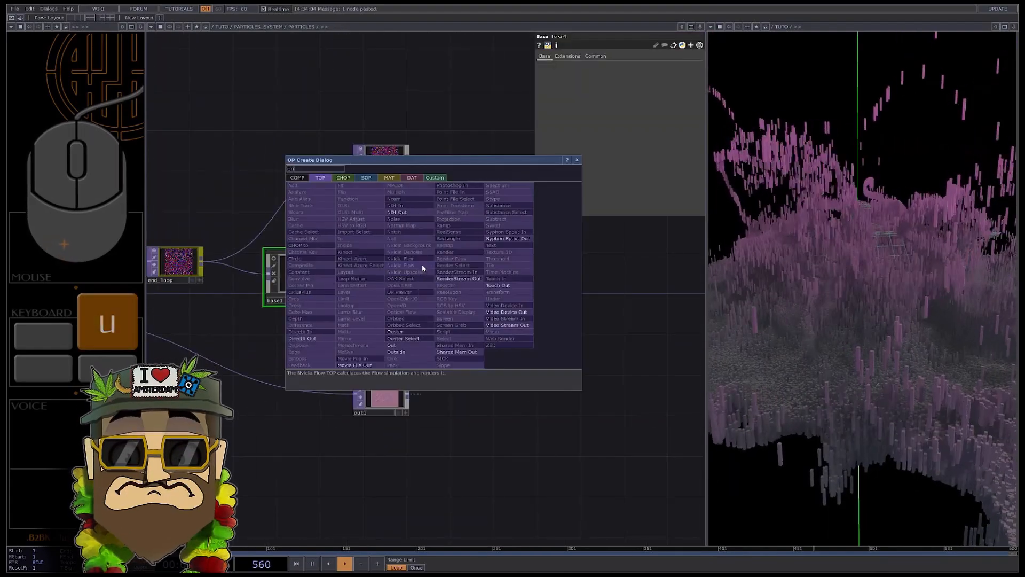
click(392, 345)
click(425, 255)
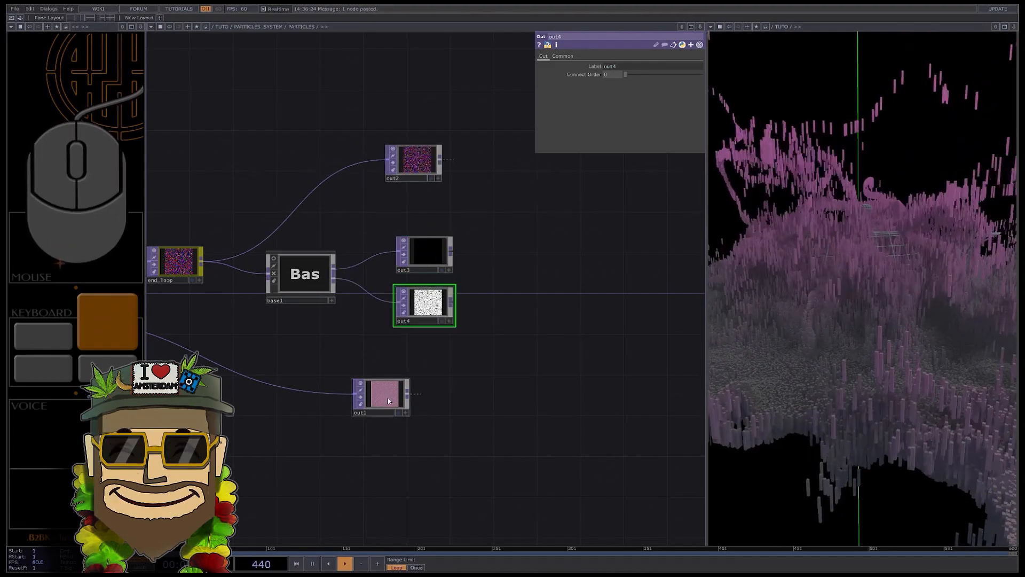
Step: Add two Null TOPs in PARTICLES_SYSTEM and connect them to the third and fourth outputs of the PARTICLES component
scroll(542, 288, down, 1)
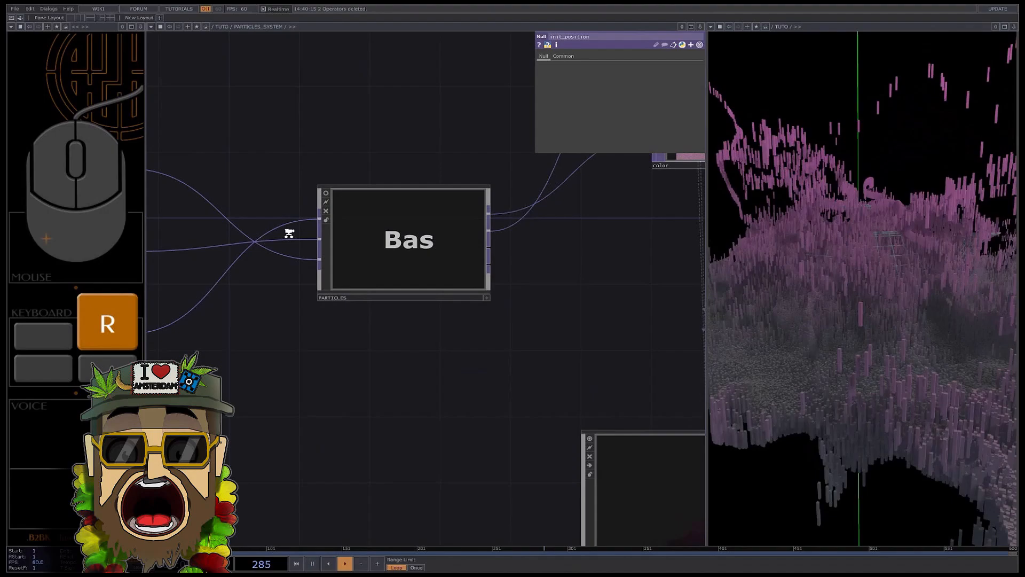
scroll(467, 260, down, 4)
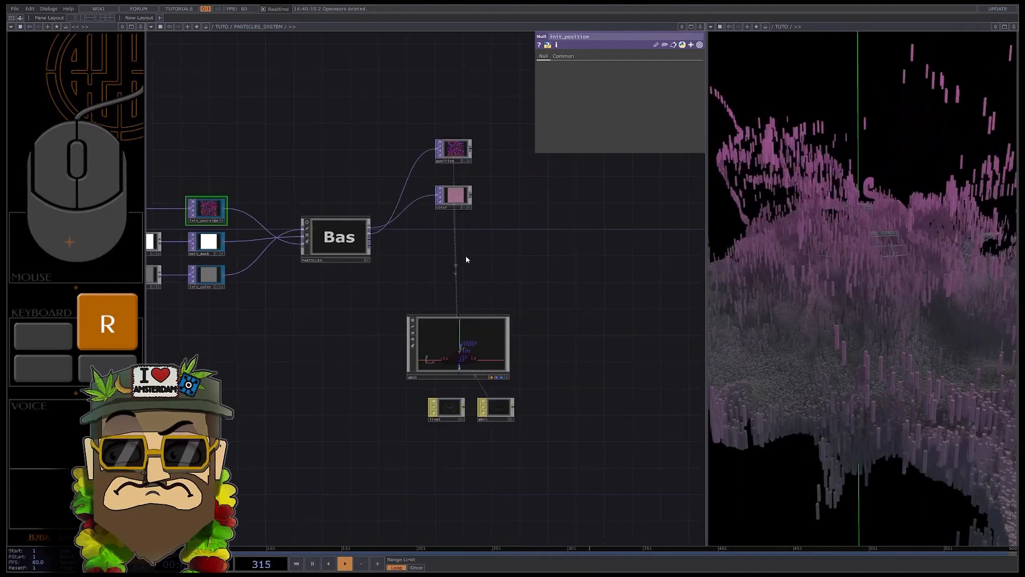
scroll(465, 260, up, 2)
key(Tab)
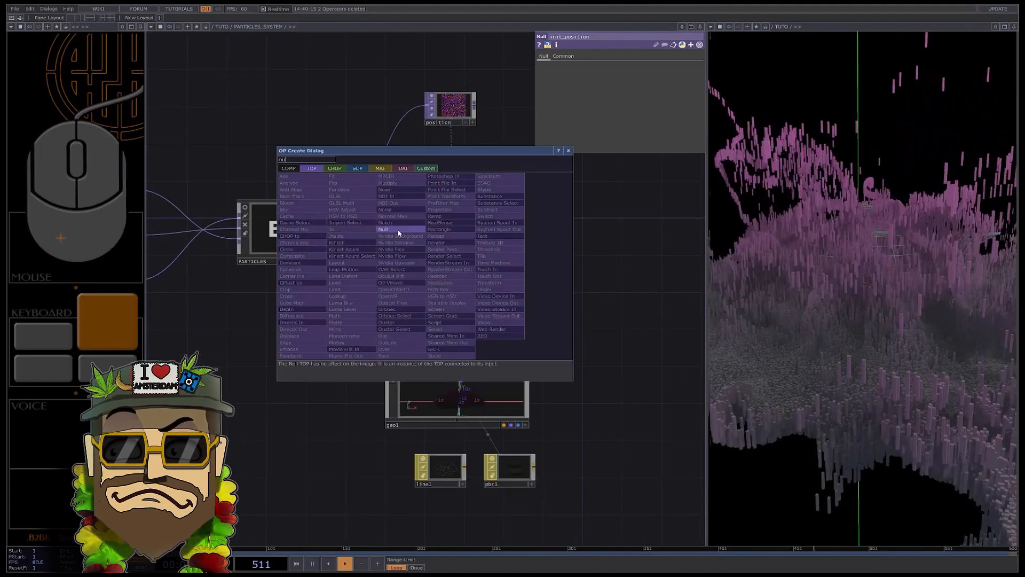
click(398, 232)
drag(334, 234, 417, 235)
key(ctrl+c)
key(ctrl+v)
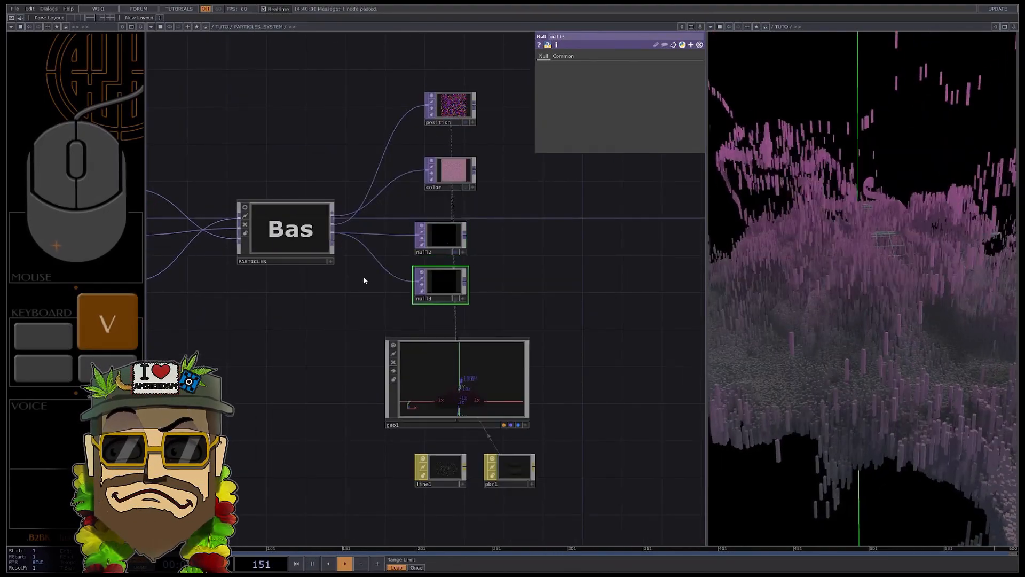
drag(333, 242, 416, 281)
Step: Rename the two new Null TOPs rotation and scale, from the upper one to the lower one
scroll(434, 262, up, 2)
scroll(434, 259, up, 2)
click(445, 243)
text(rotation)
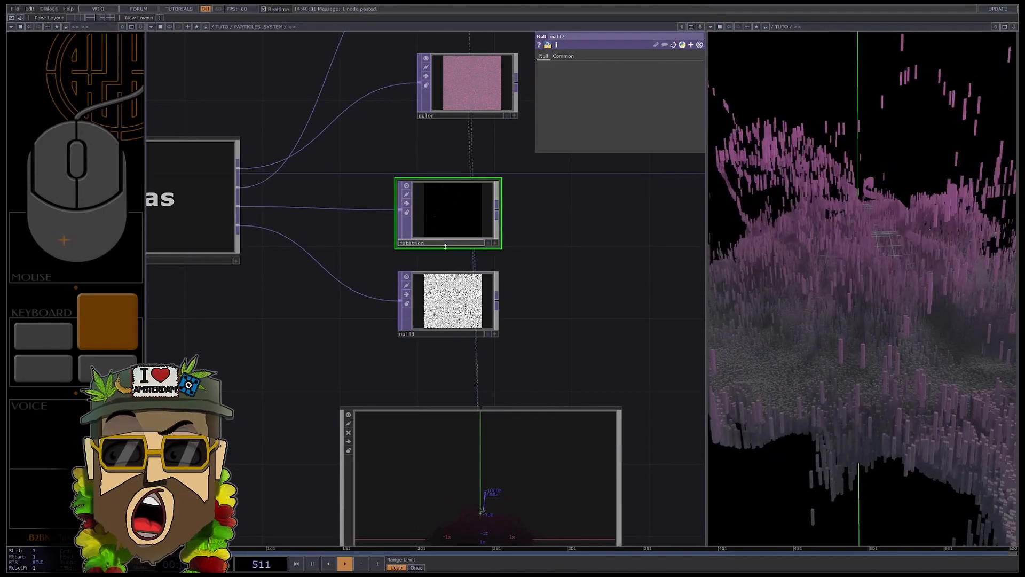
click(427, 334)
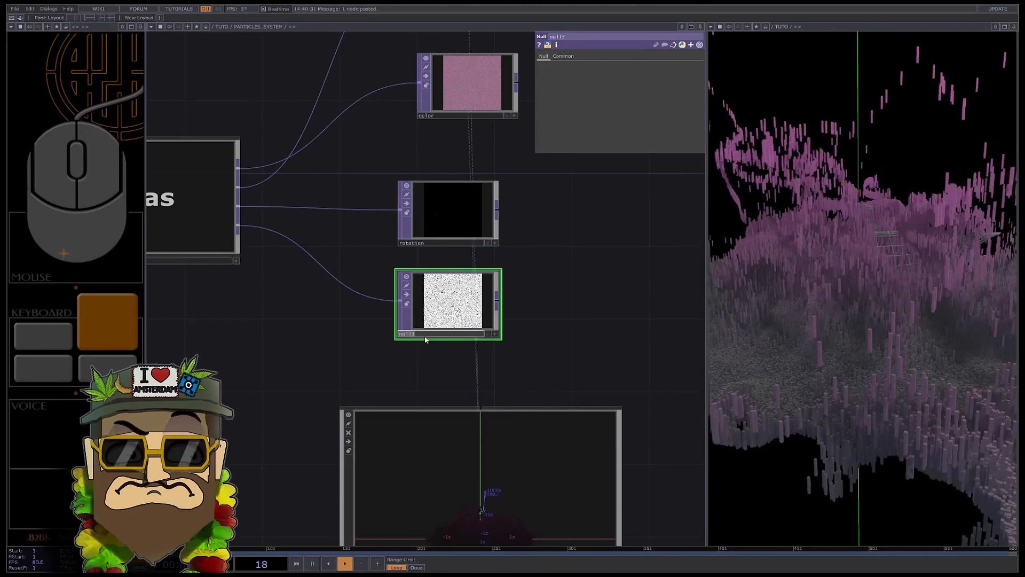
text(scale)
key(Return)
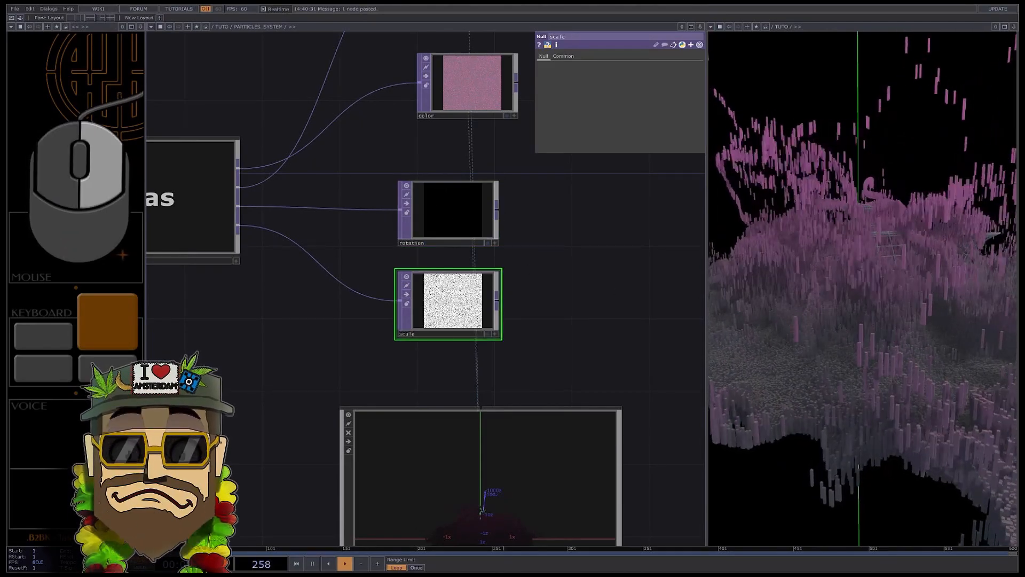
Step: Assign rotation as geo1's Rotate to OP and map Rotate to Vector X, Y and Z to r, g and b
scroll(433, 264, down, 3)
click(458, 372)
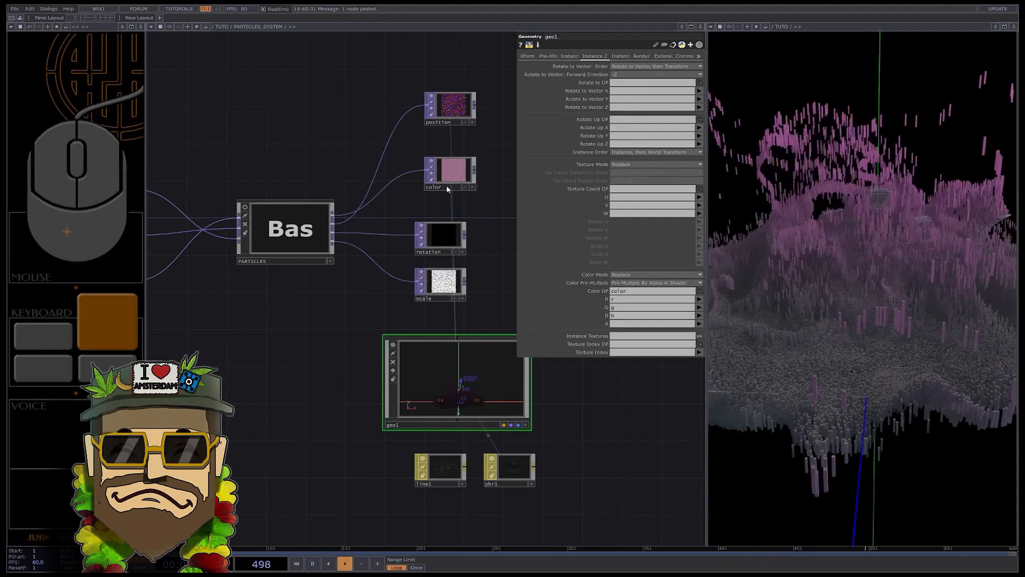
drag(444, 235, 617, 85)
click(624, 92)
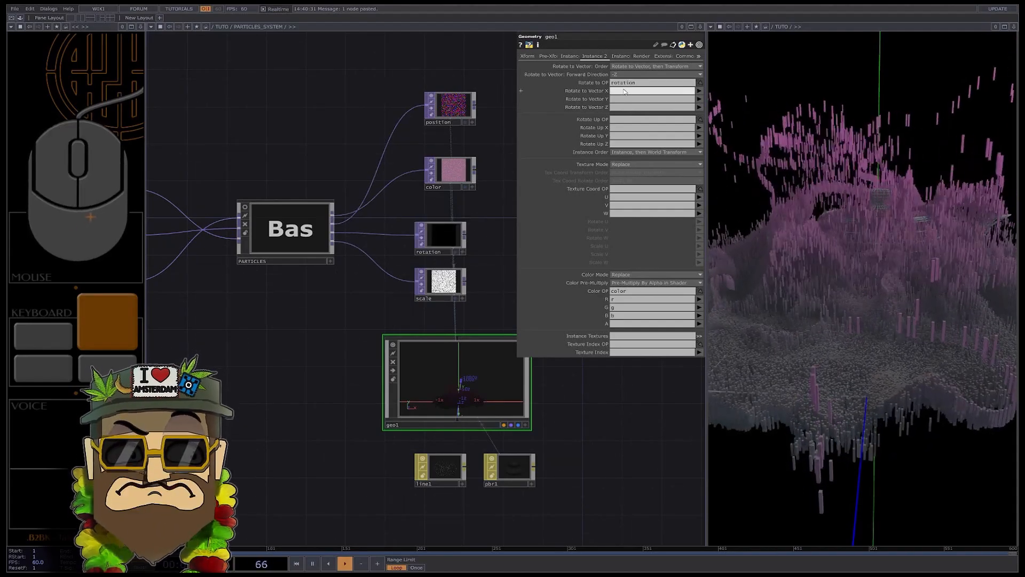
text(r)
click(622, 99)
text(g)
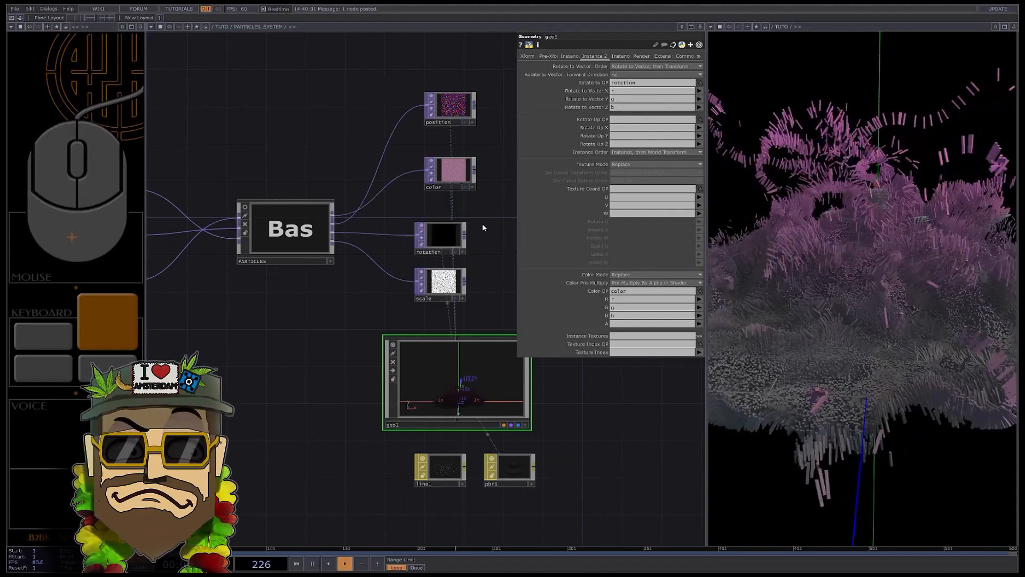
Step: Set geo1's Rotate to Vector Forward Direction to +Y
scroll(482, 223, up, 2)
click(622, 75)
click(616, 98)
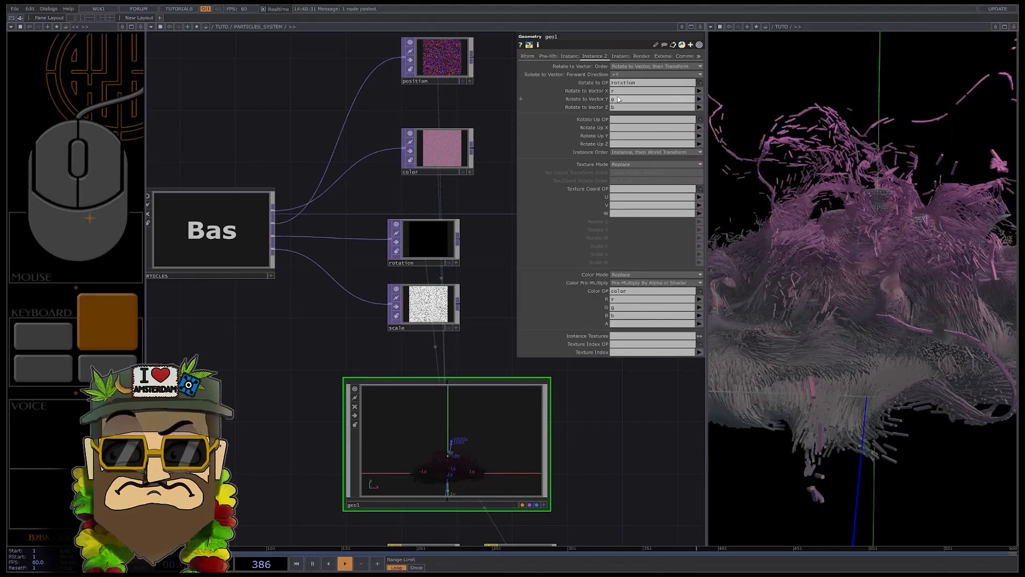
Step: Assign scale as geo1's Scale OP and map Scale X, Y and Z to r
drag(829, 311, 864, 323)
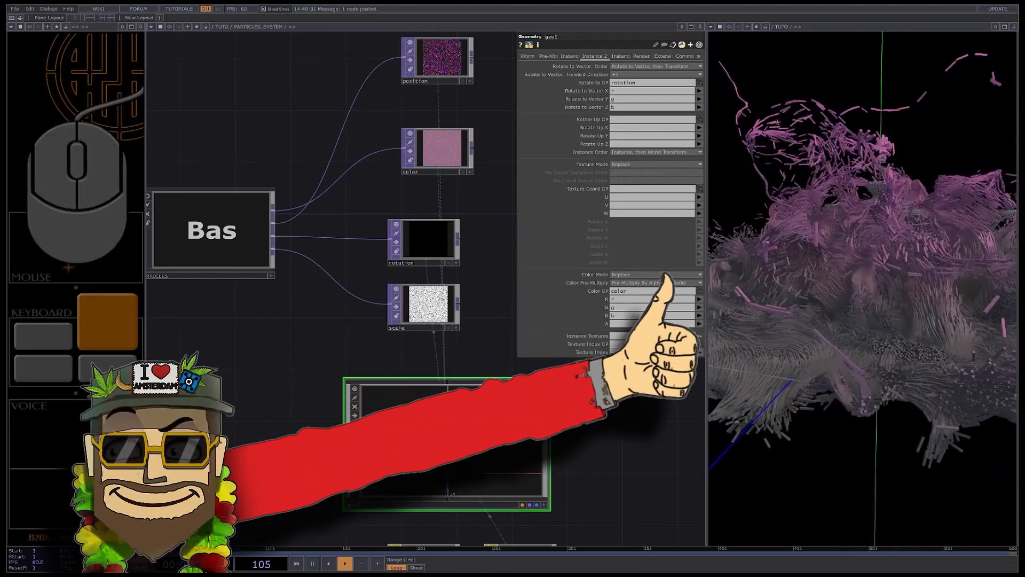
click(571, 56)
drag(428, 305, 621, 210)
click(621, 219)
text(r)
click(620, 226)
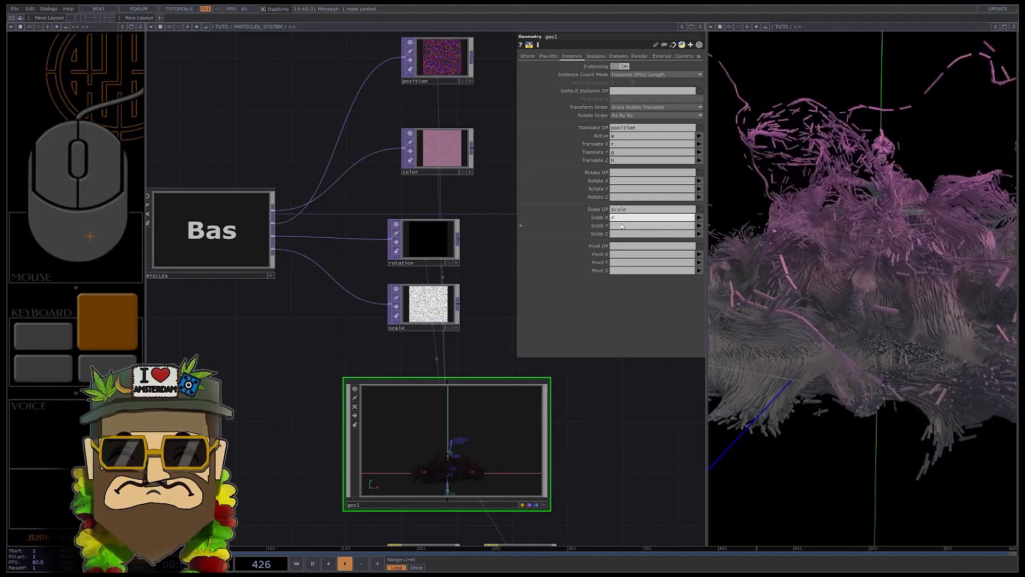
text(r)
click(618, 235)
text(r)
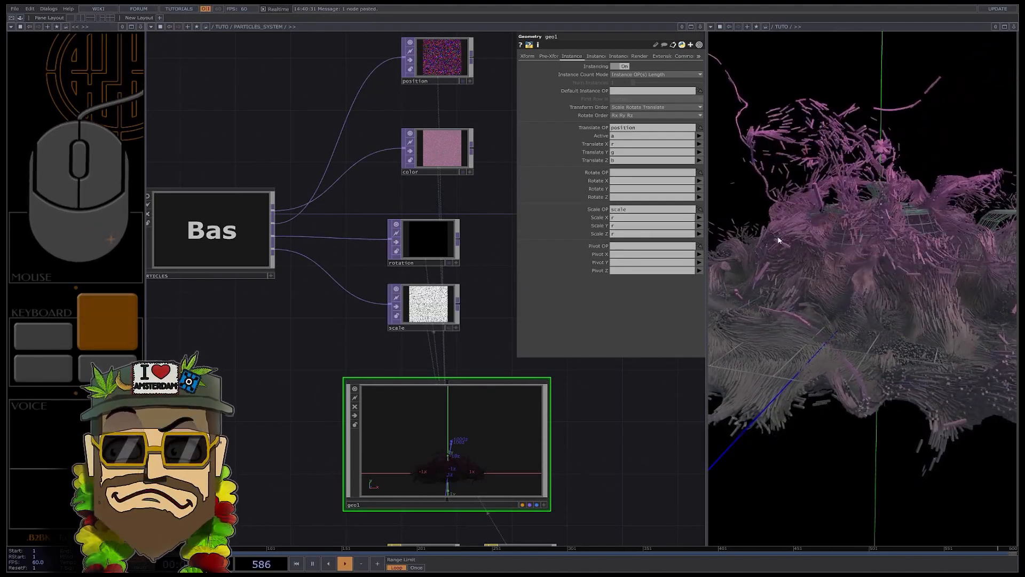
scroll(873, 275, up, 5)
drag(872, 275, 801, 329)
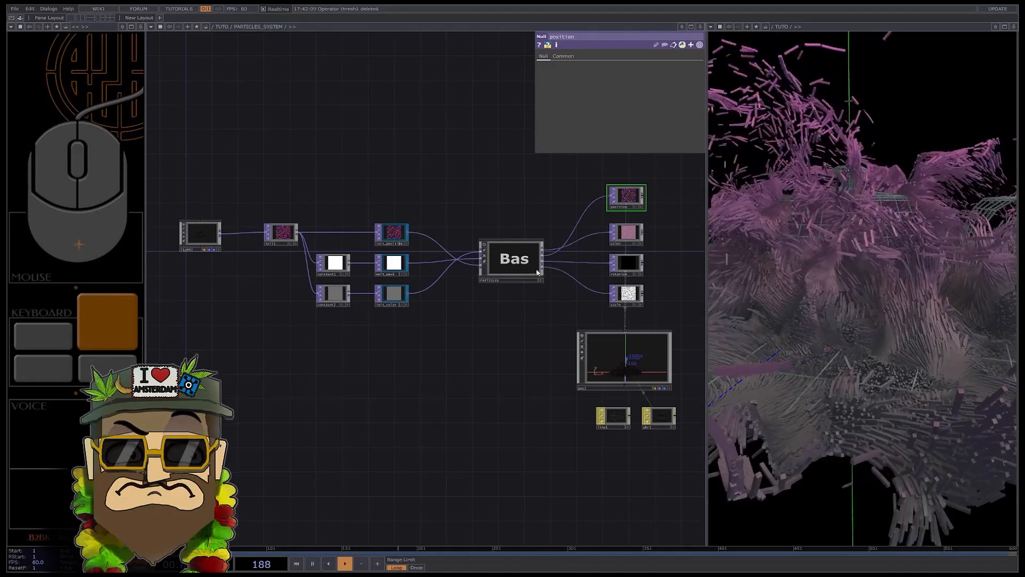
Step: Go through PARTICLES, LOOP and LIFE into EMIT_MASK and delete the Null between in1 and out1
scroll(502, 267, up, 5)
scroll(502, 267, up, 10)
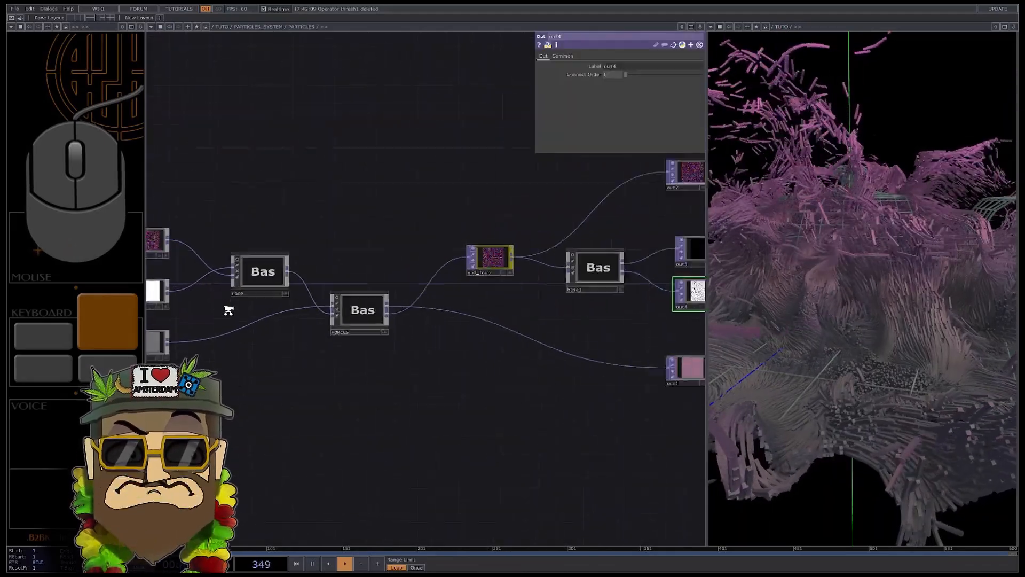
scroll(257, 273, up, 10)
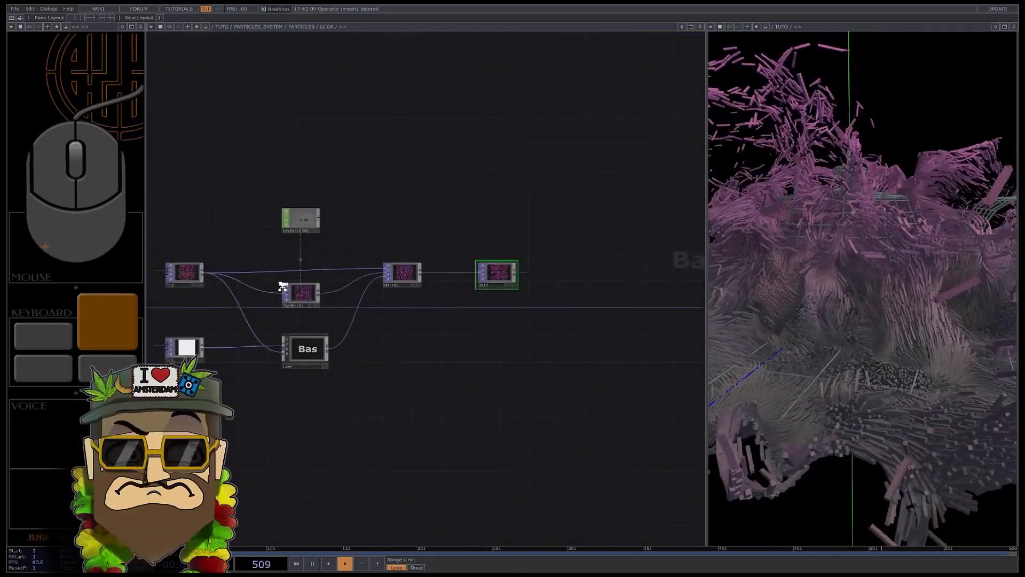
scroll(318, 338, up, 10)
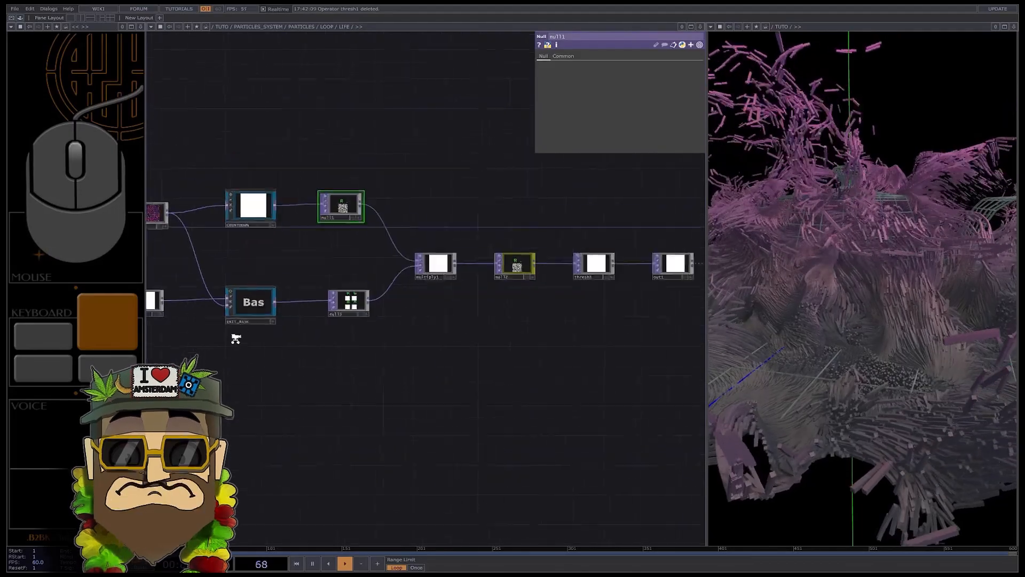
scroll(248, 300, up, 3)
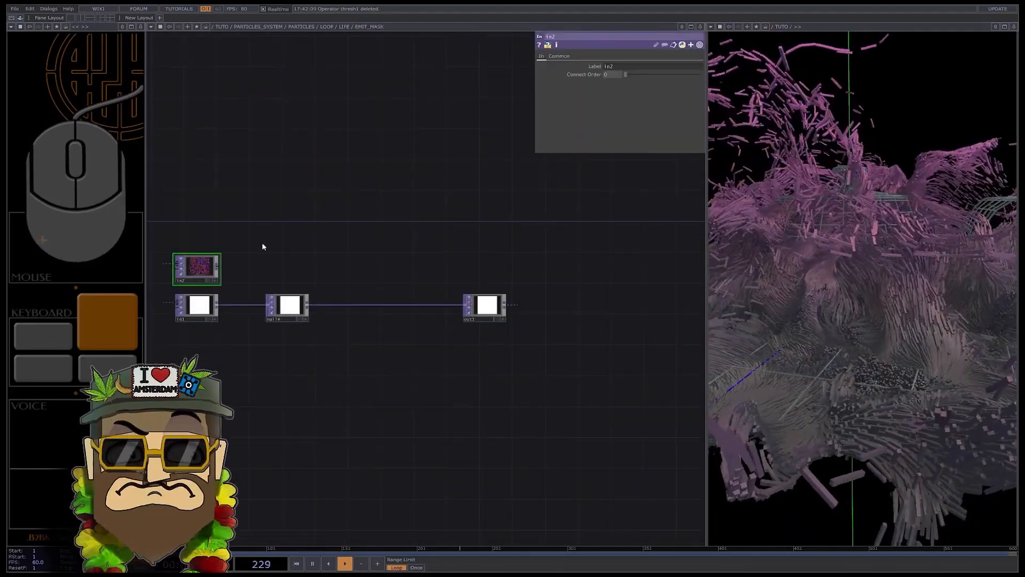
scroll(362, 215, down, 3)
scroll(263, 282, up, 3)
click(330, 276)
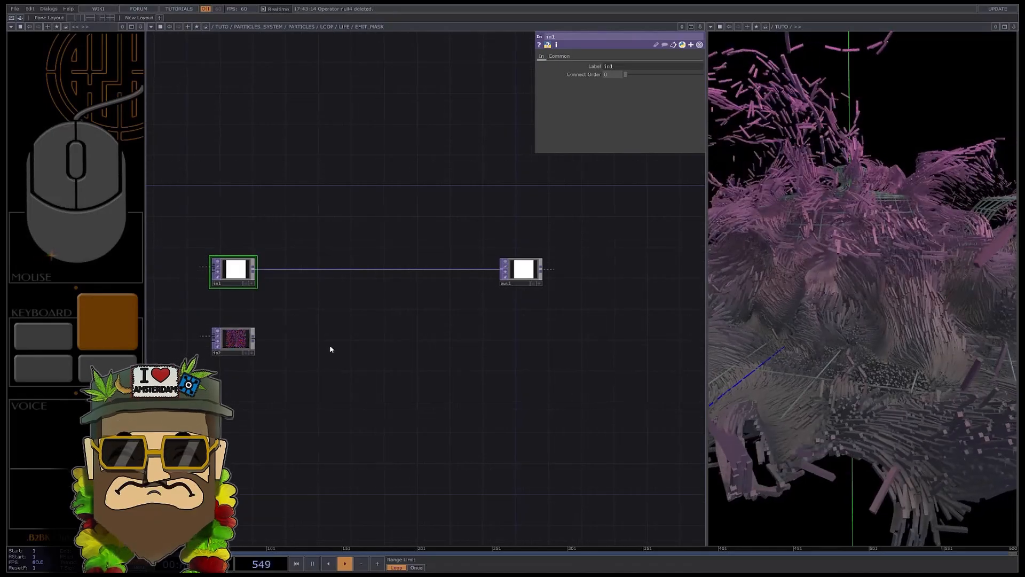
Step: Route in2 through a new Threshold TOP to out1, with Comparator Greater, RGB Red, Threshold 0.17 and Soften 1
key(Tab)
text(t)
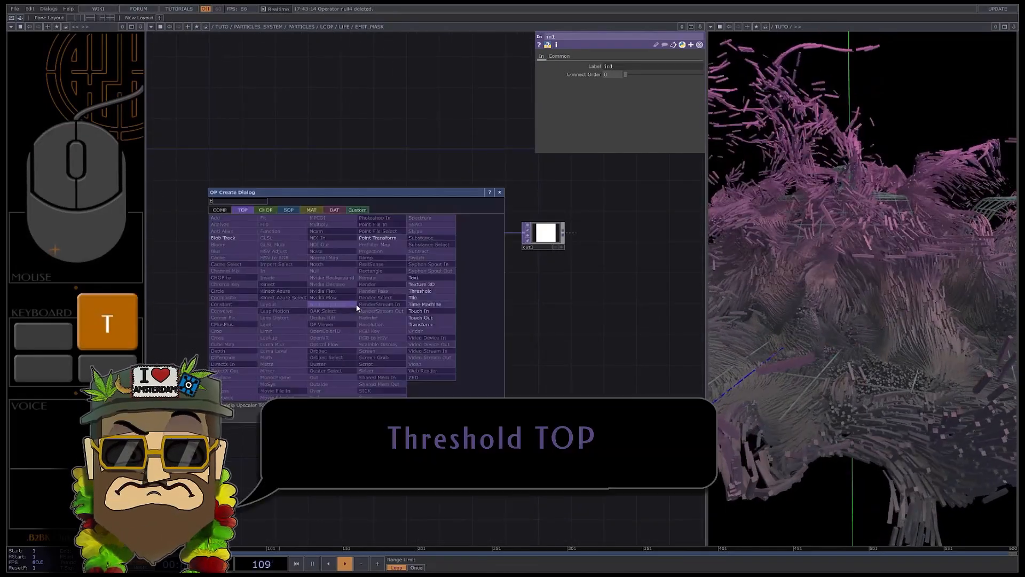
click(426, 298)
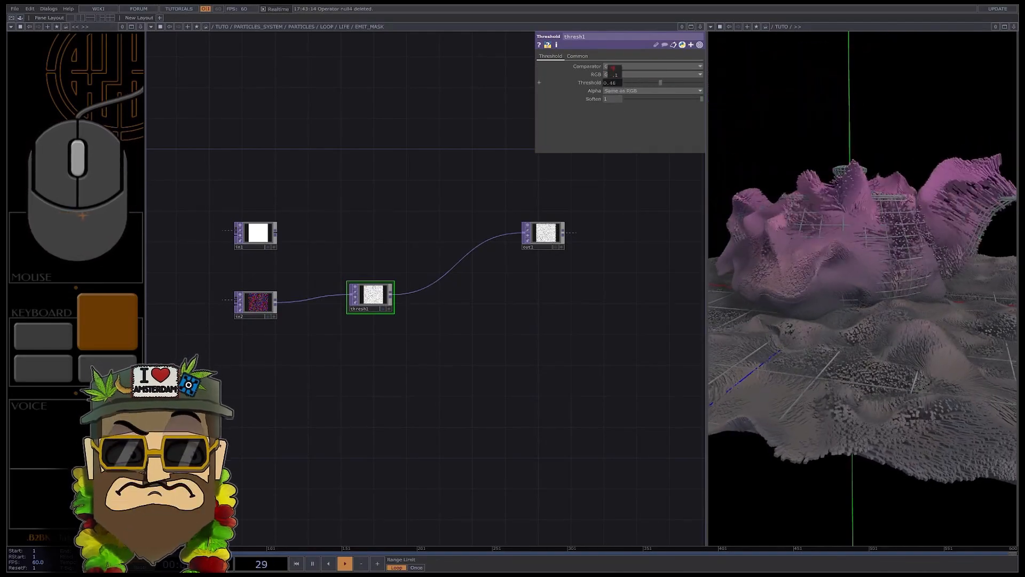
click(619, 91)
middle_click(617, 84)
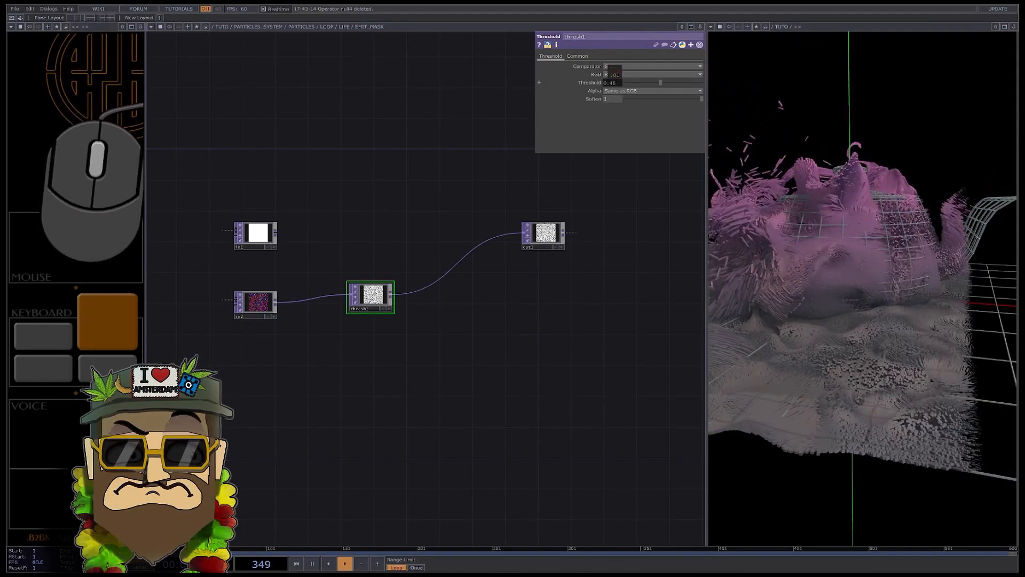
middle_drag(615, 71, 612, 69)
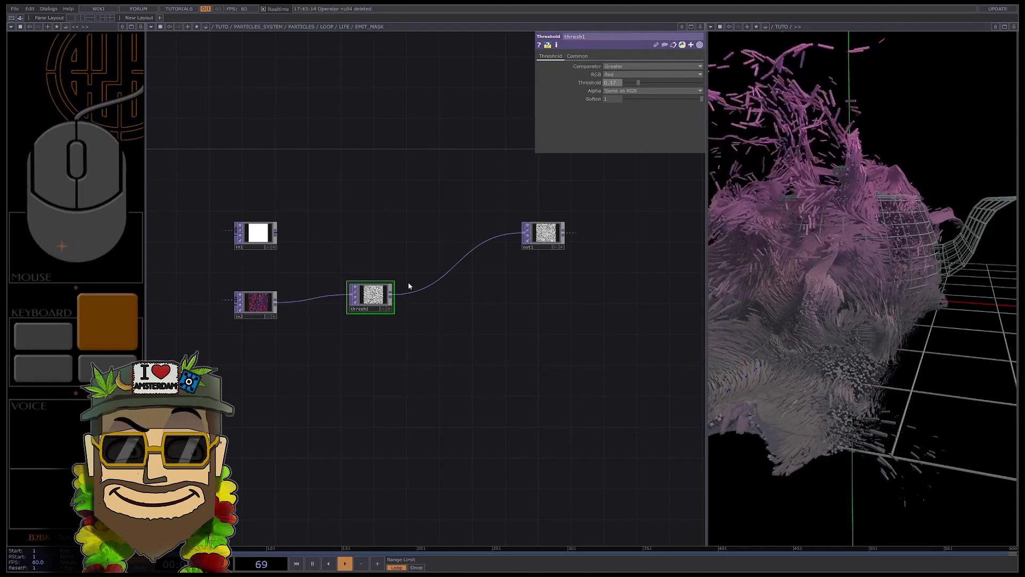
Step: Add a Constant TOP below in2 and set its color to black (0, 0, 0)
scroll(343, 392, up, 3)
key(Tab)
text(cons)
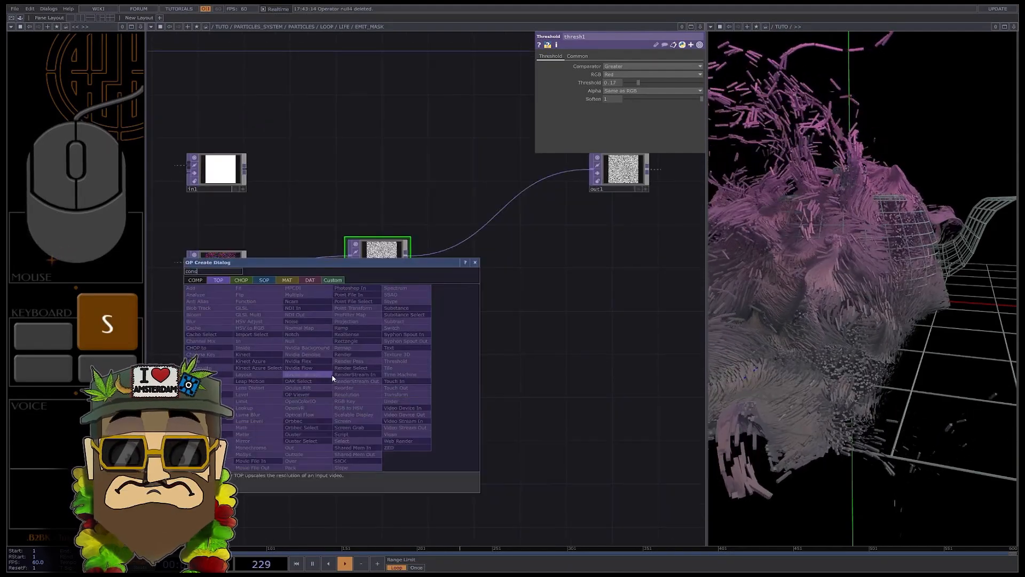
key(Return)
click(299, 366)
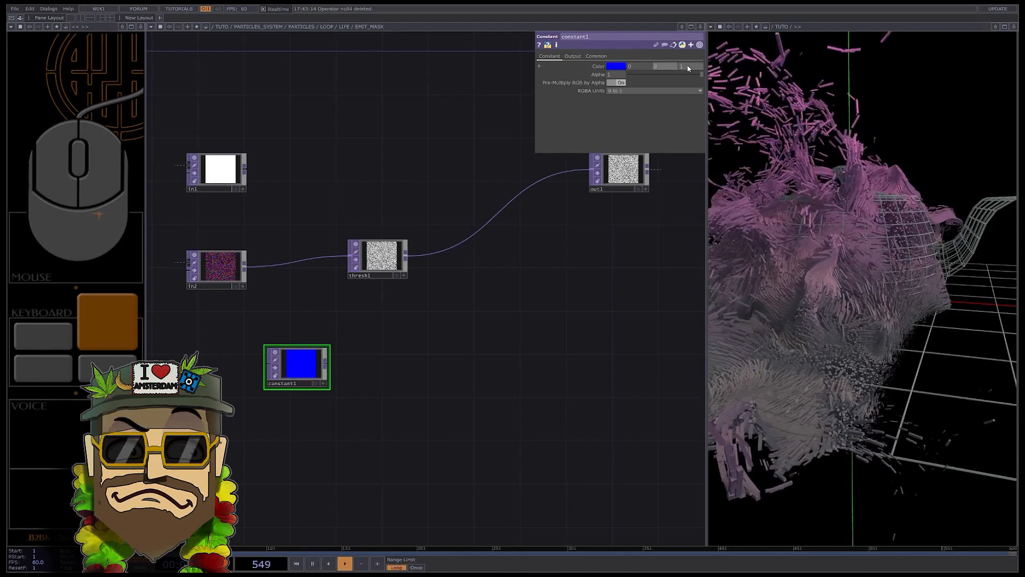
Step: Add a Subtract TOP fed by in2 and then constant1, and set its Fixed Layer to Input 1
key(Tab)
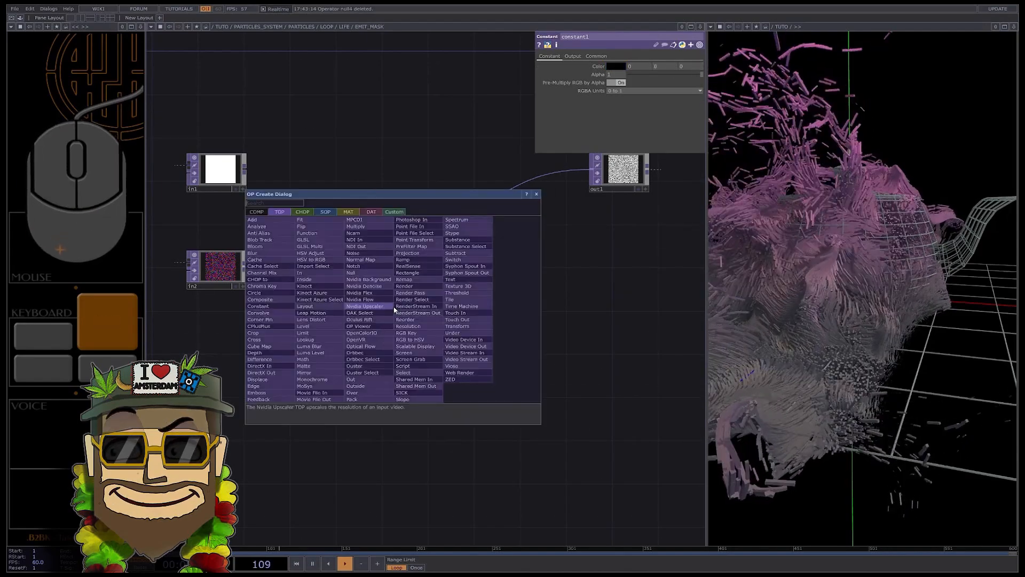
text(su)
click(447, 253)
click(398, 304)
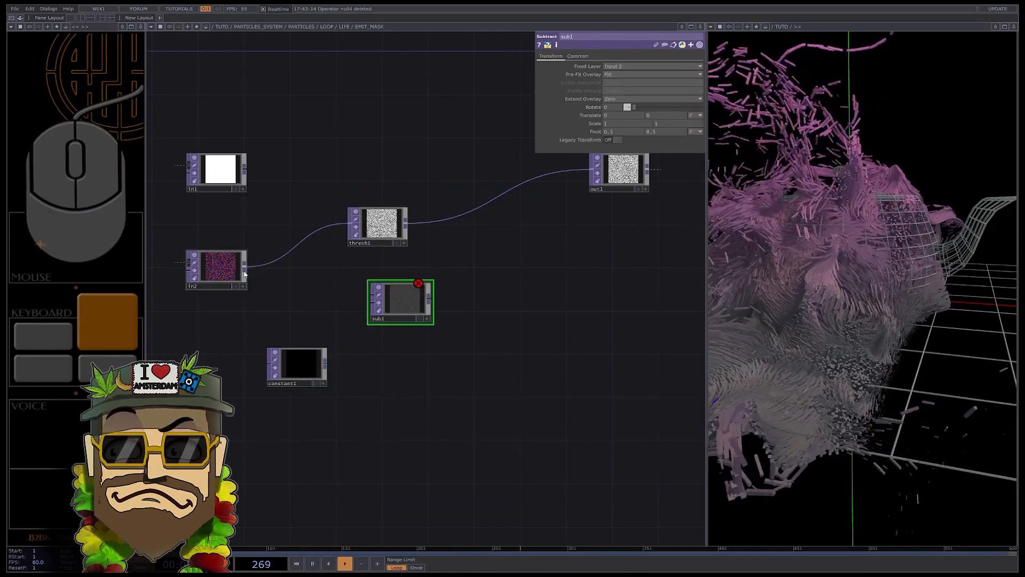
middle_click(404, 302)
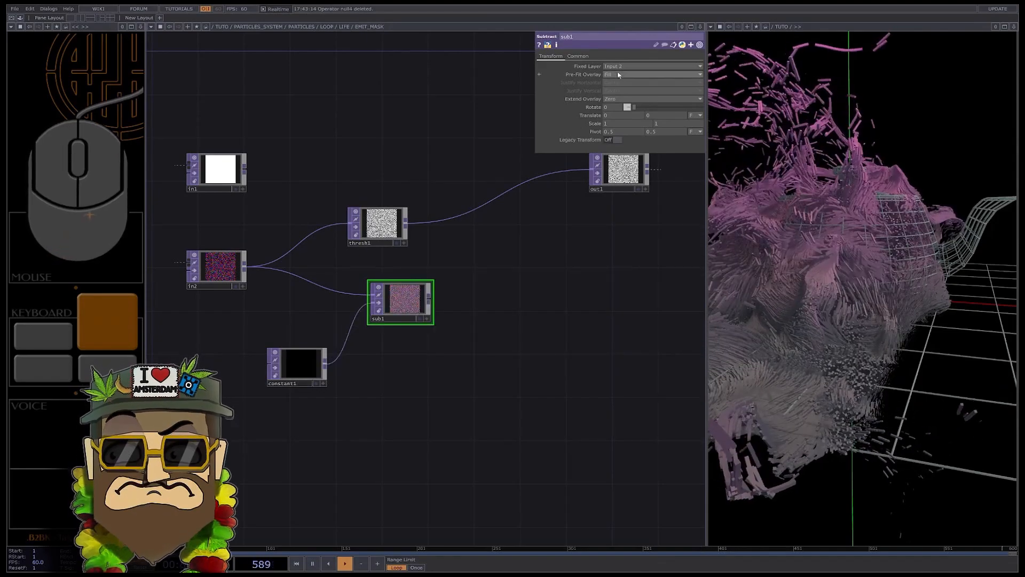
middle_click(399, 294)
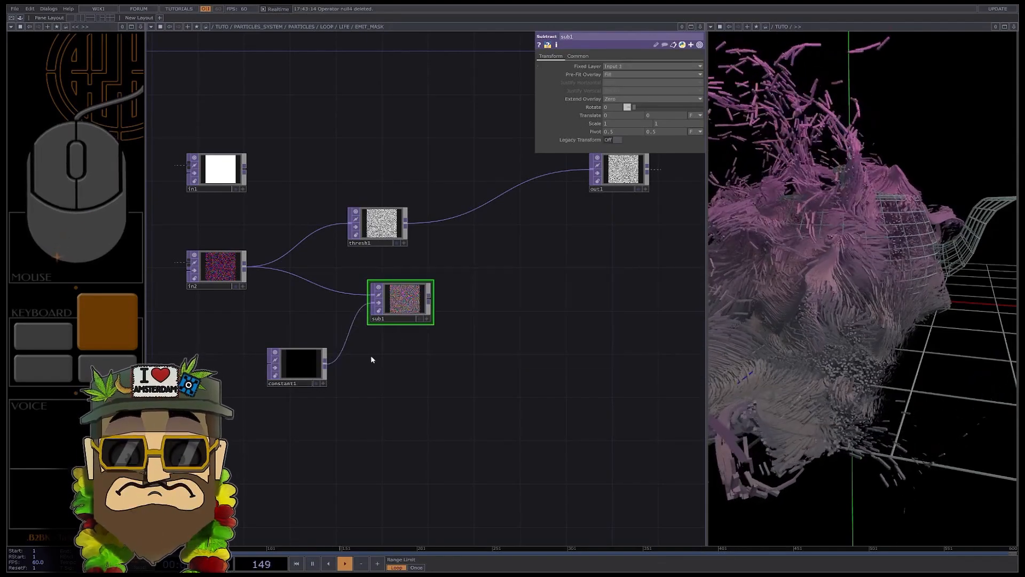
Step: Add a Math TOP after sub1, with Combine Channels set to Length and Pixel Format set to 32-bit float (Mono)
right_click(430, 300)
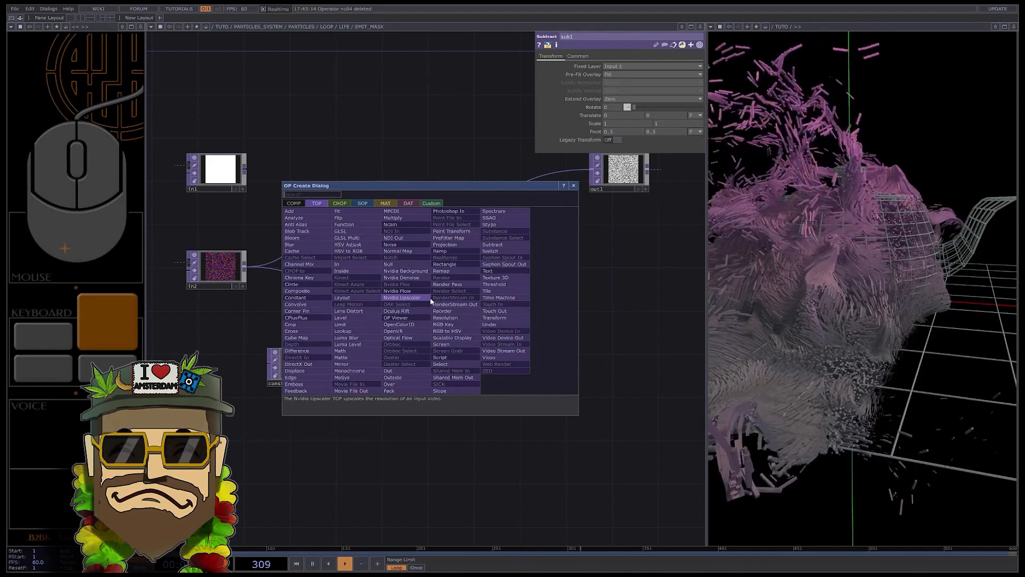
text(mat)
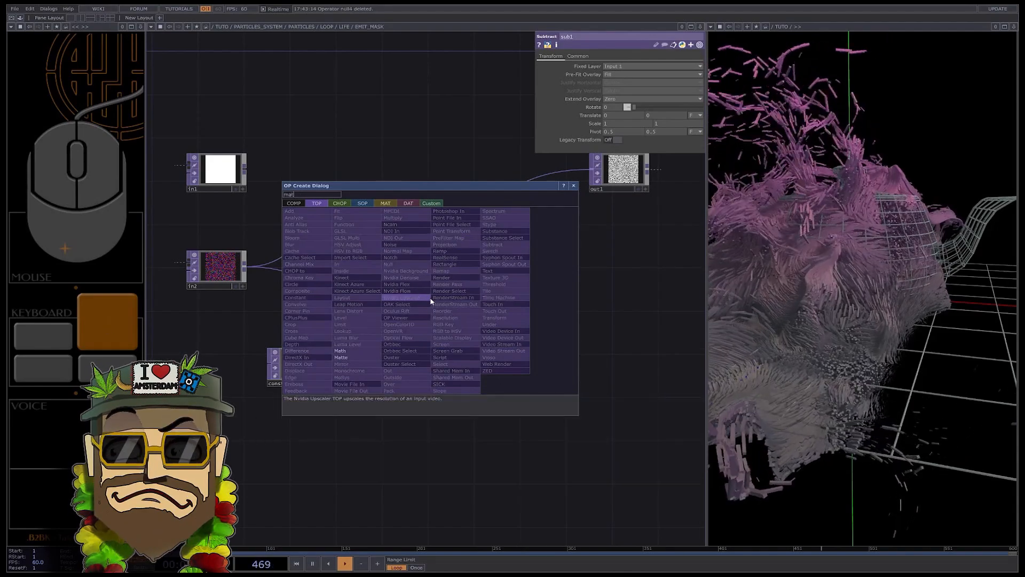
click(359, 351)
click(497, 302)
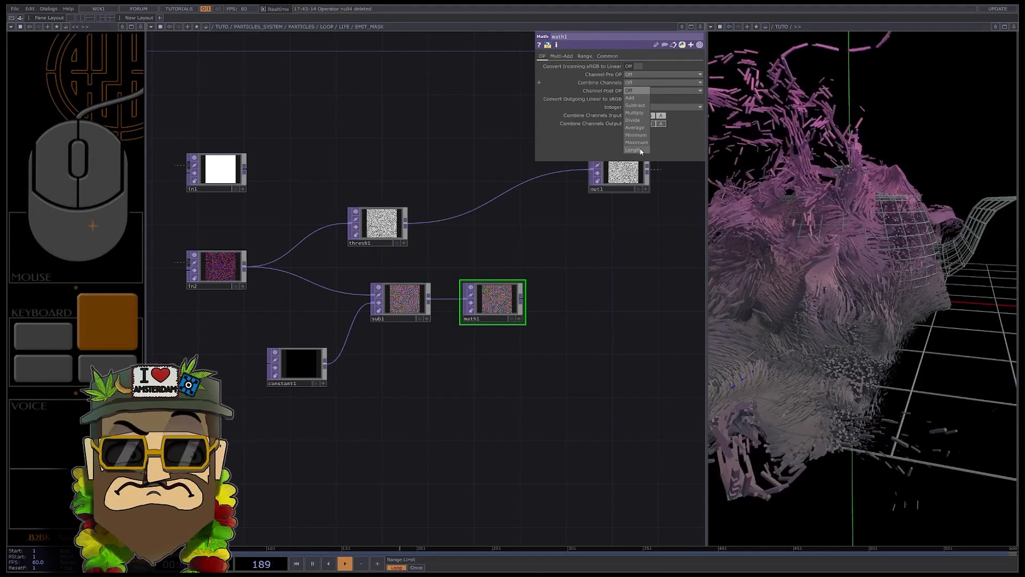
click(642, 150)
click(607, 57)
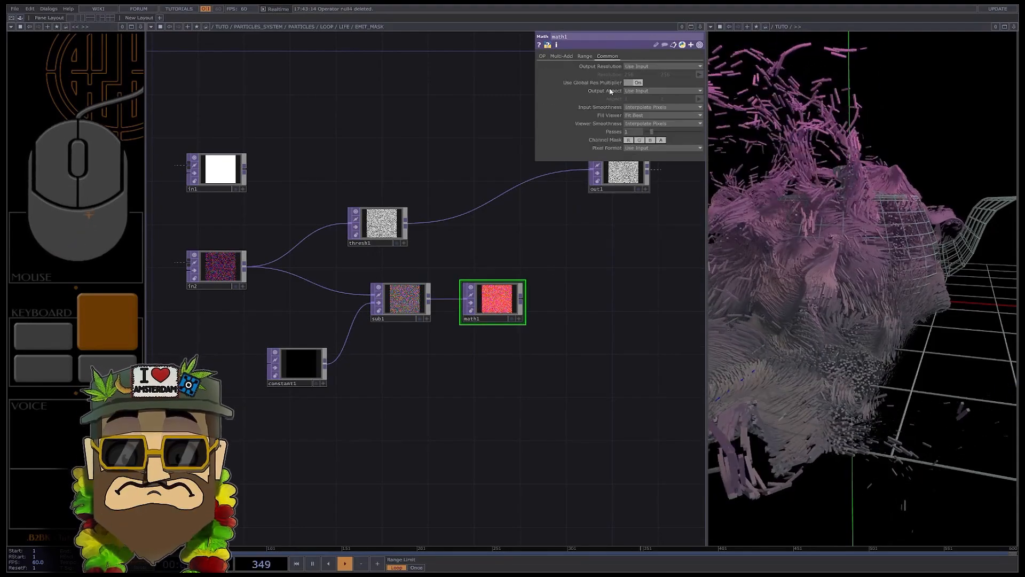
click(663, 148)
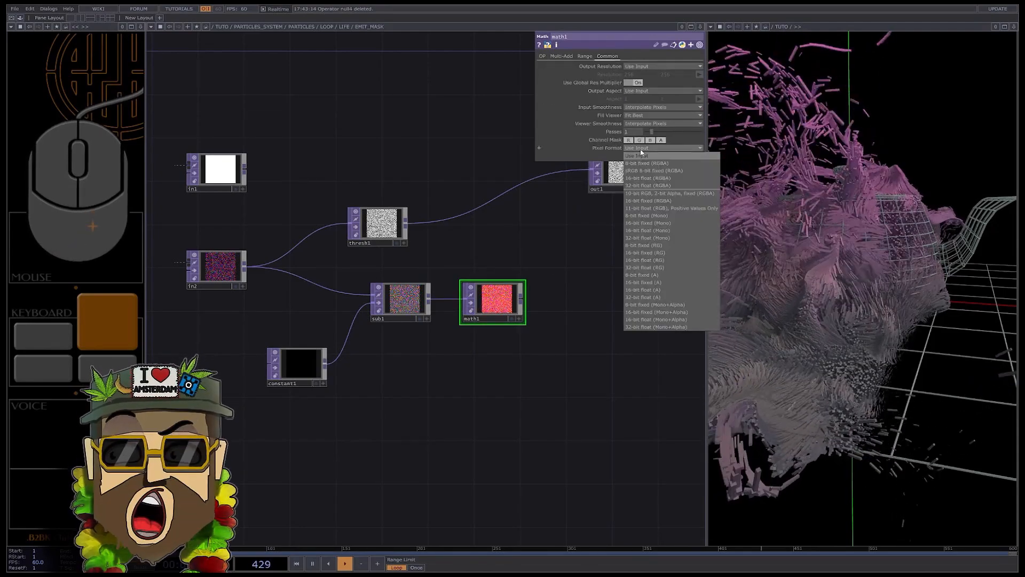
click(661, 240)
Step: Add a second Threshold TOP after math1 and connect it to out1
scroll(359, 277, down, 2)
drag(360, 277, 303, 266)
scroll(417, 281, up, 2)
right_click(418, 285)
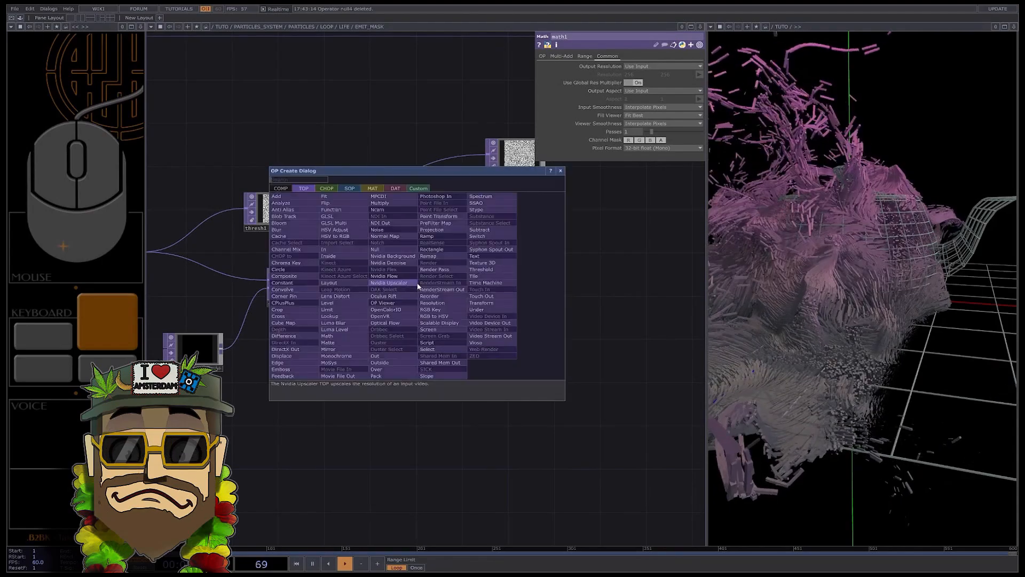
text(th)
click(497, 271)
click(482, 288)
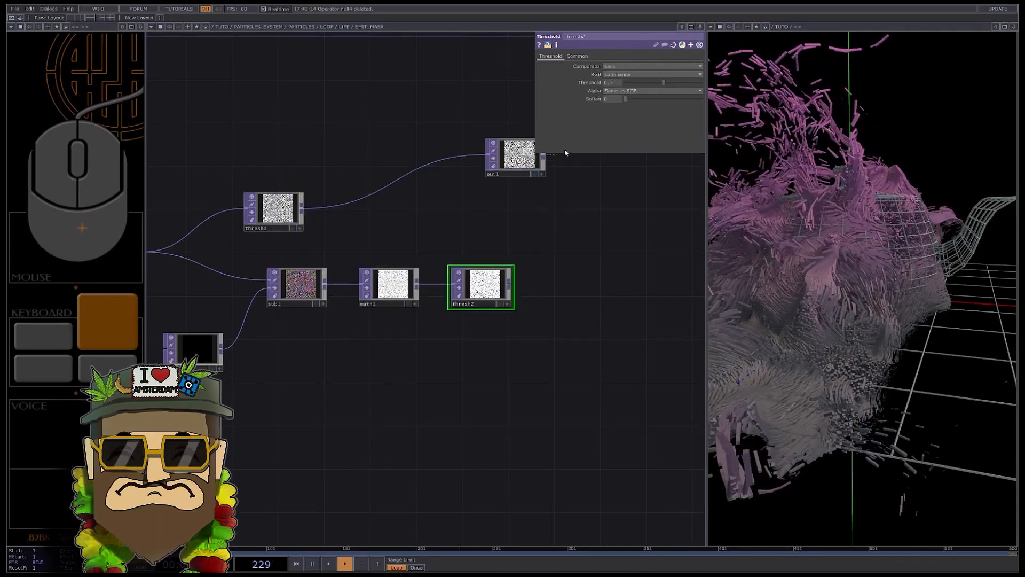
drag(510, 169, 591, 190)
drag(511, 284, 568, 176)
Step: Set thresh2 to Comparator Greater, RGB Red, Threshold 0.98 and Soften 1
mouse_move(613, 83)
middle_down()
mouse_move(626, 75)
mouse_move(609, 75)
mouse_move(626, 75)
middle_up()
drag(626, 99, 703, 100)
middle_drag(846, 229, 821, 254)
drag(821, 255, 844, 278)
middle_drag(612, 83, 609, 75)
scroll(389, 209, down, 5)
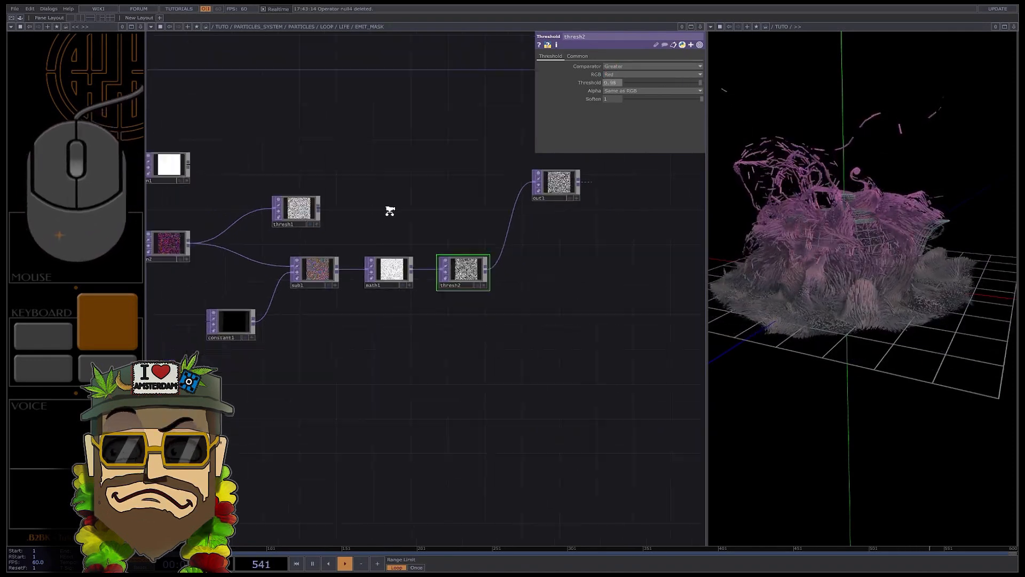
Step: Add a Noise TOP, feed both of its inputs from in2, and connect it to out1
key(Tab)
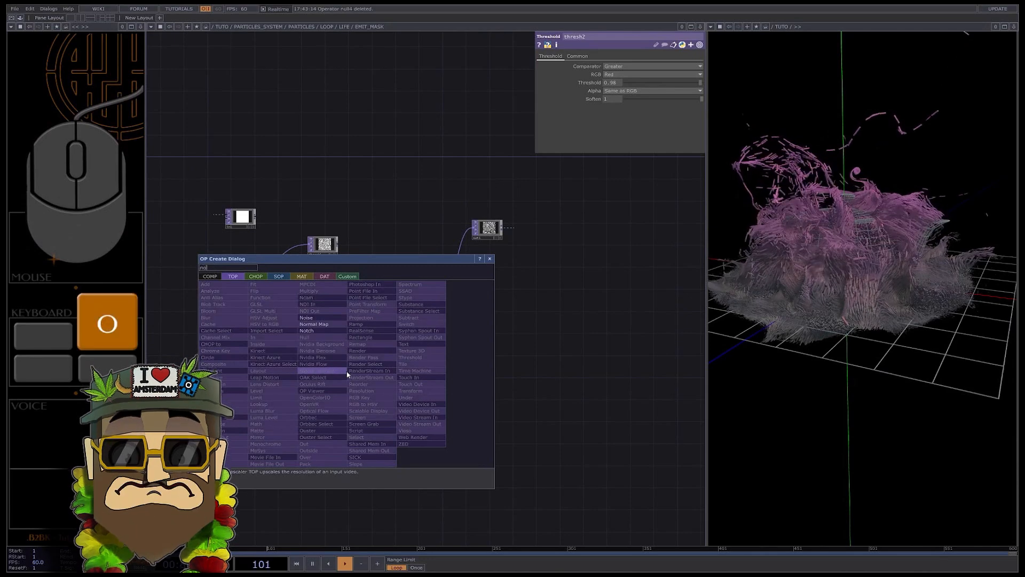
click(309, 318)
click(317, 372)
drag(291, 323, 303, 307)
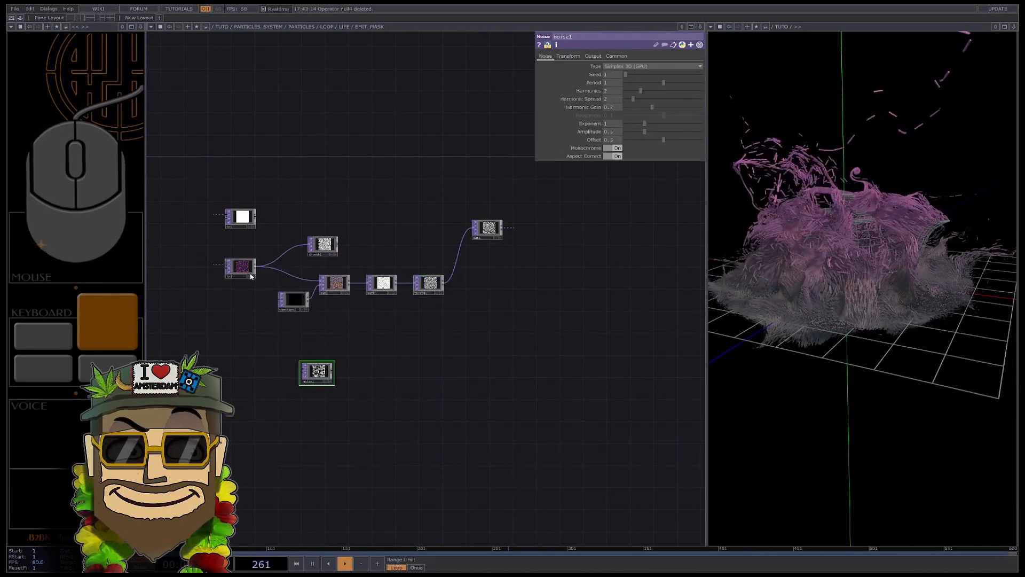
drag(241, 268, 279, 359)
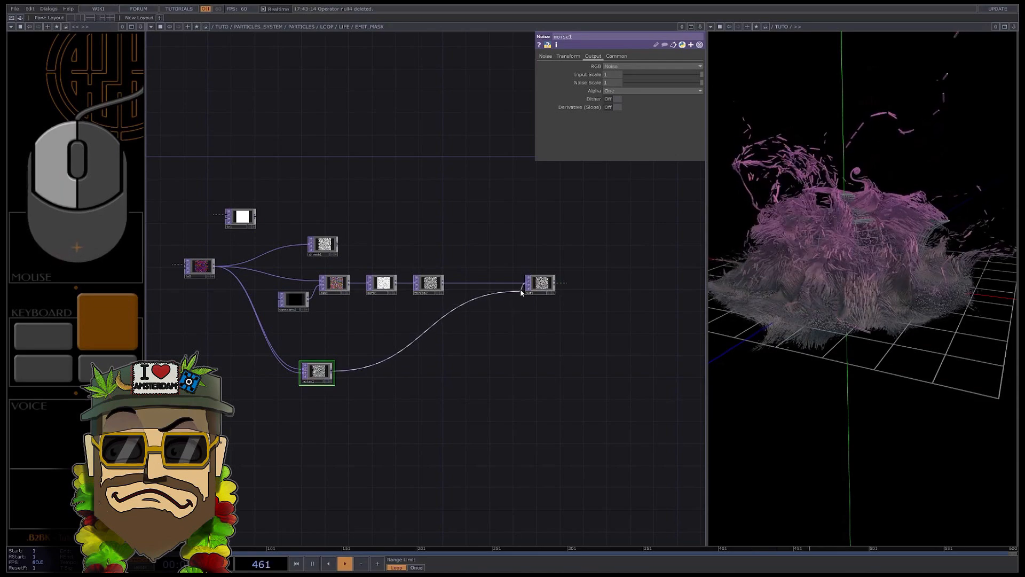
click(523, 291)
Step: Set noise1's Period to 6, Amplitude to 0.76 and Offset to 0
ctrl+scroll(611, 76, up, 2)
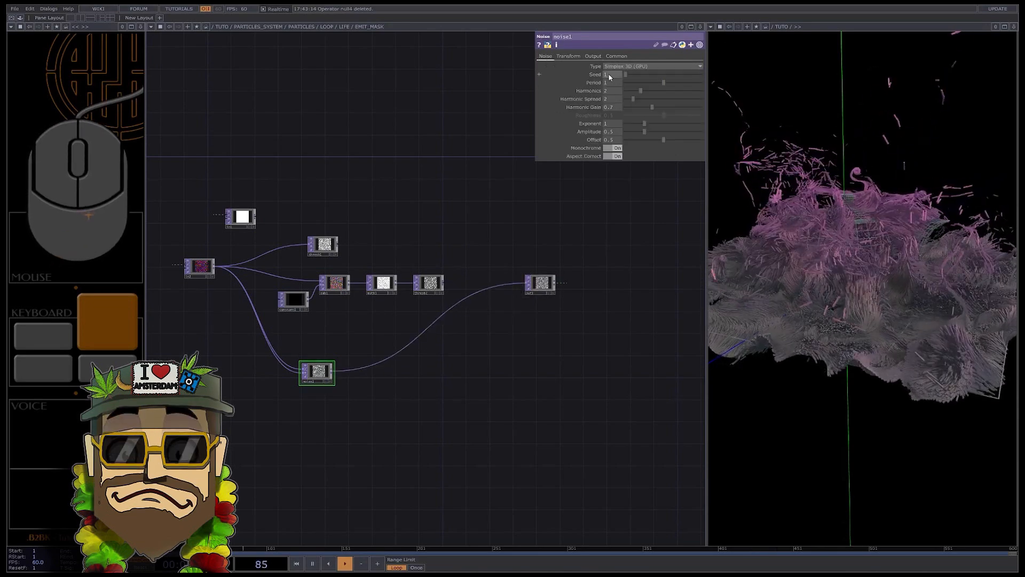
drag(665, 85, 716, 90)
mouse_move(663, 142)
mouse_down()
mouse_move(619, 141)
mouse_move(663, 132)
mouse_up()
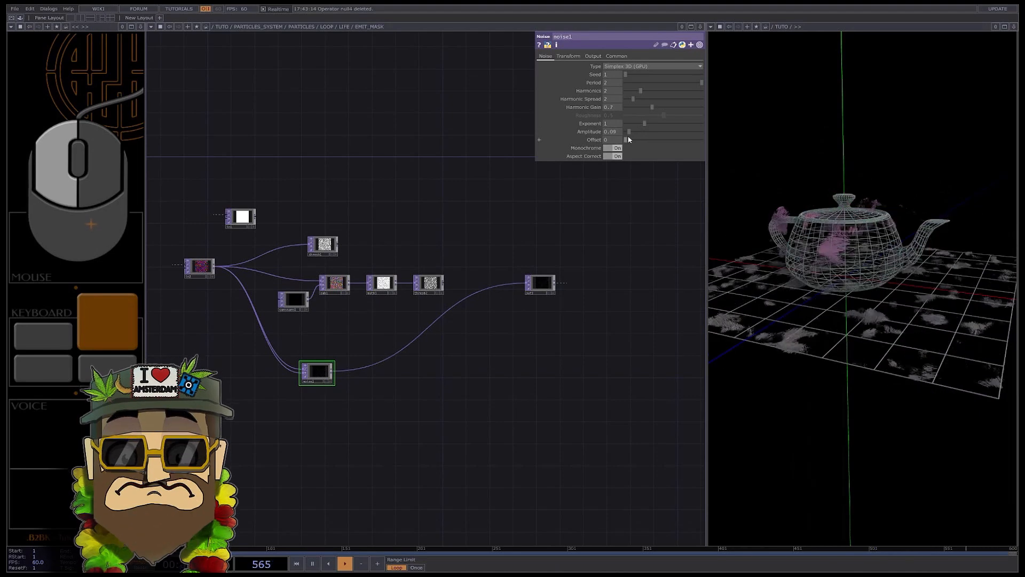
middle_drag(612, 86, 630, 75)
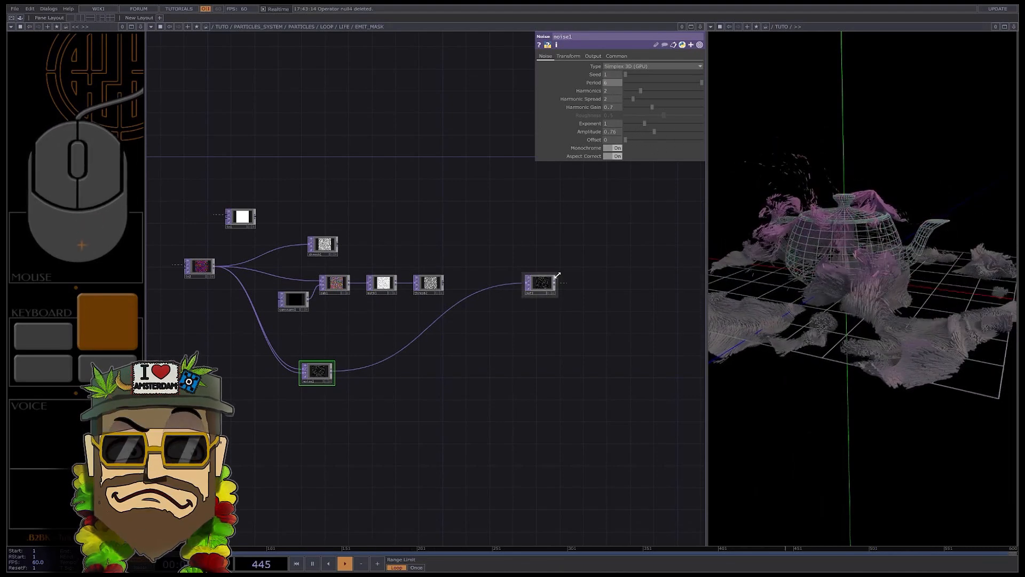
Step: Move out1 level with in1 and connect in1 directly to it in place of the noise
mouse_move(854, 321)
mouse_down()
mouse_move(913, 310)
mouse_move(835, 316)
mouse_move(870, 314)
mouse_up()
drag(531, 279, 549, 224)
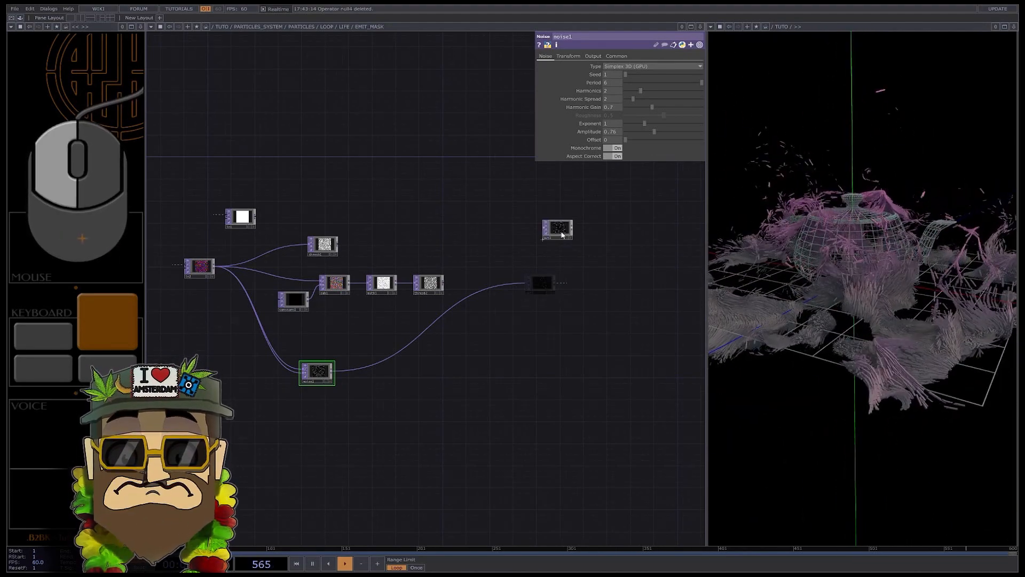
drag(255, 216, 553, 216)
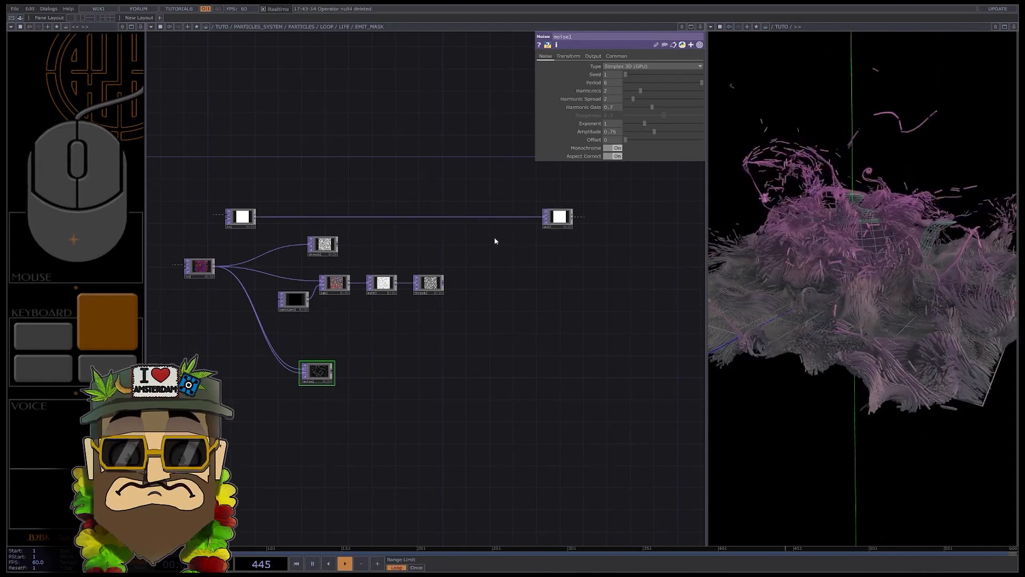
Step: Return to the PARTICLES_SYSTEM network and paste the copied 3D_MODEL base with its three Null TOPs below the teapot branch
scroll(481, 239, down, 5)
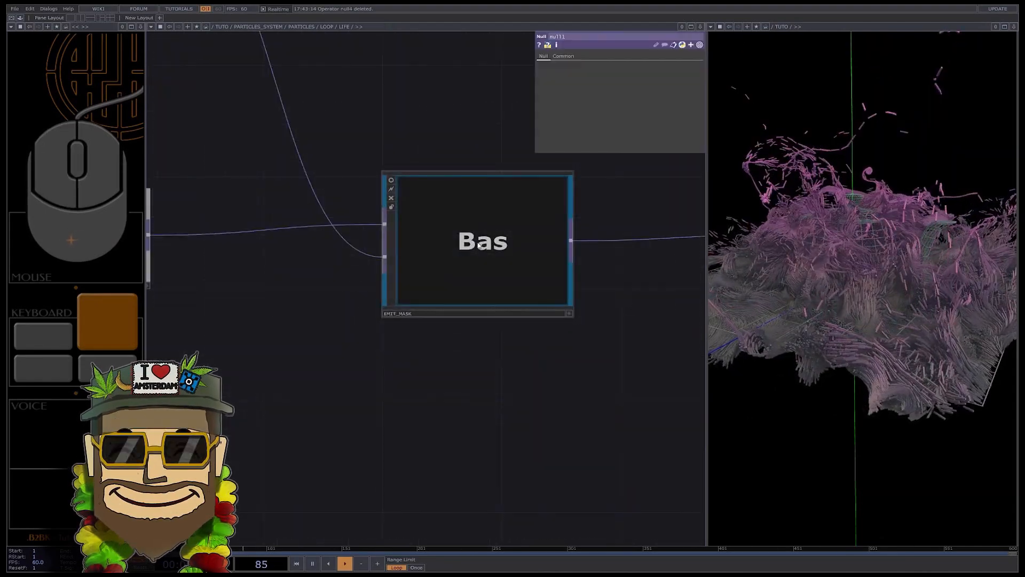
scroll(480, 243, down, 10)
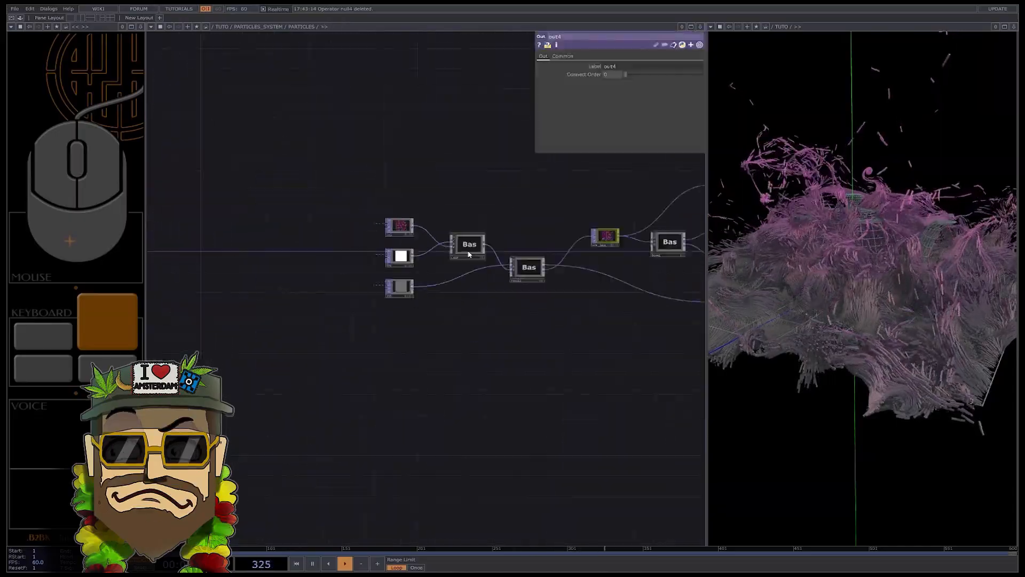
scroll(468, 255, down, 8)
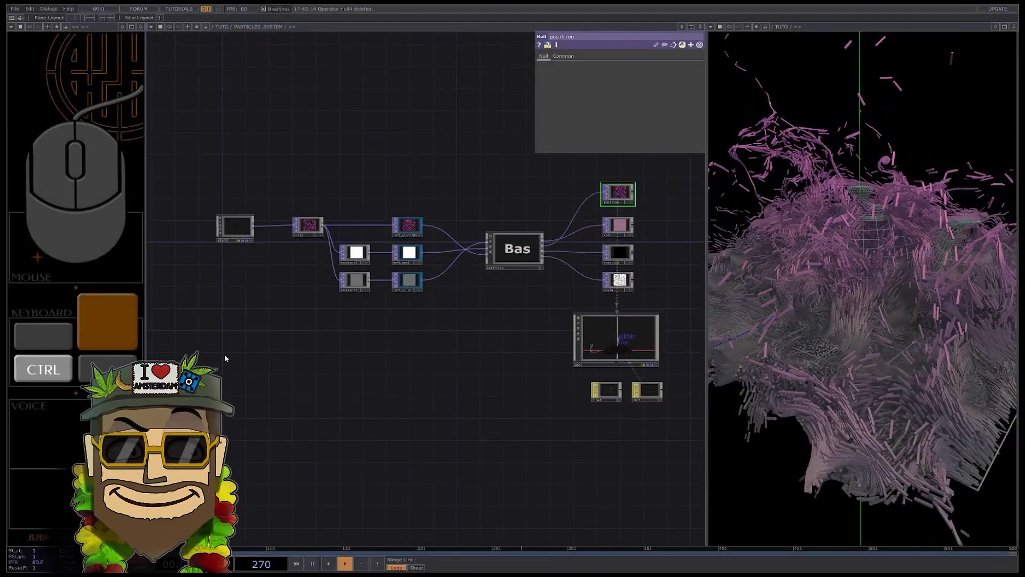
key(ctrl+v)
Step: Examine the network inside the 3D_MODEL base, including its rgbkey1 and reorder1 mask branch, and return to the PARTICLES_SYSTEM network
scroll(245, 342, up, 5)
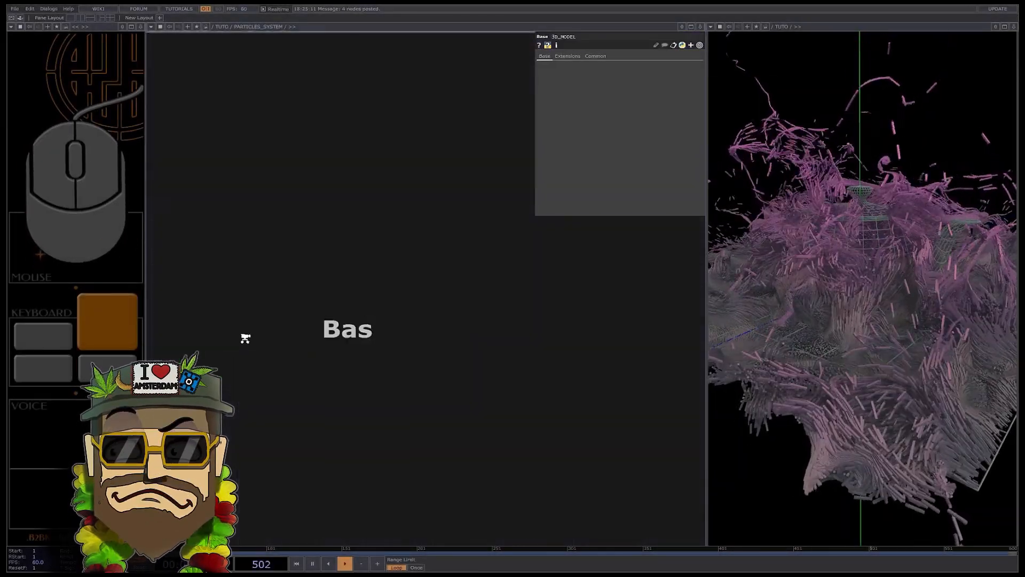
scroll(246, 338, up, 3)
scroll(170, 266, up, 10)
scroll(268, 222, down, 2)
click(415, 309)
mouse_move(312, 240)
mouse_down()
mouse_move(273, 244)
mouse_move(302, 238)
mouse_up()
click(415, 309)
scroll(551, 286, down, 12)
drag(456, 308, 191, 242)
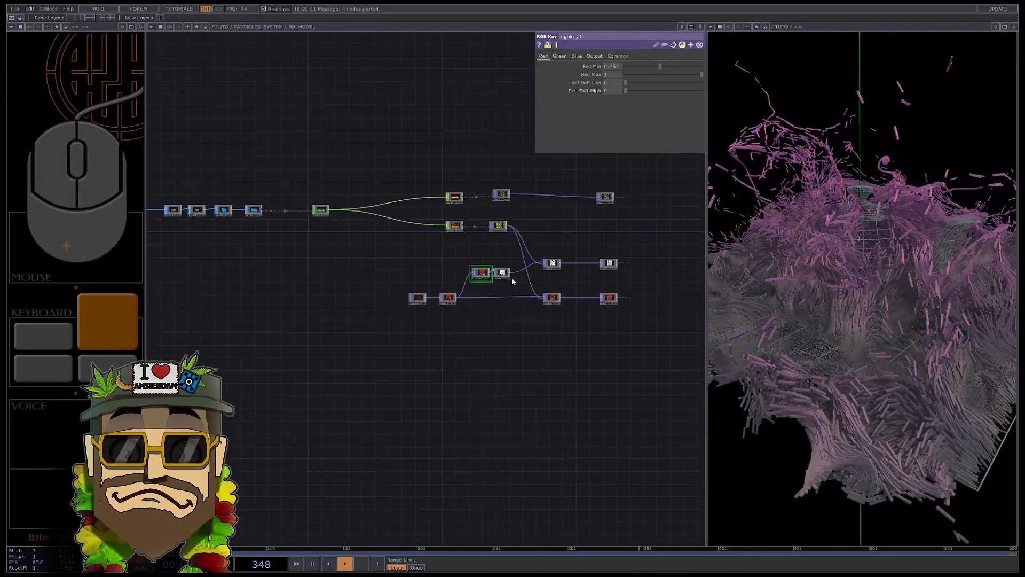
scroll(505, 275, up, 10)
scroll(363, 247, down, 15)
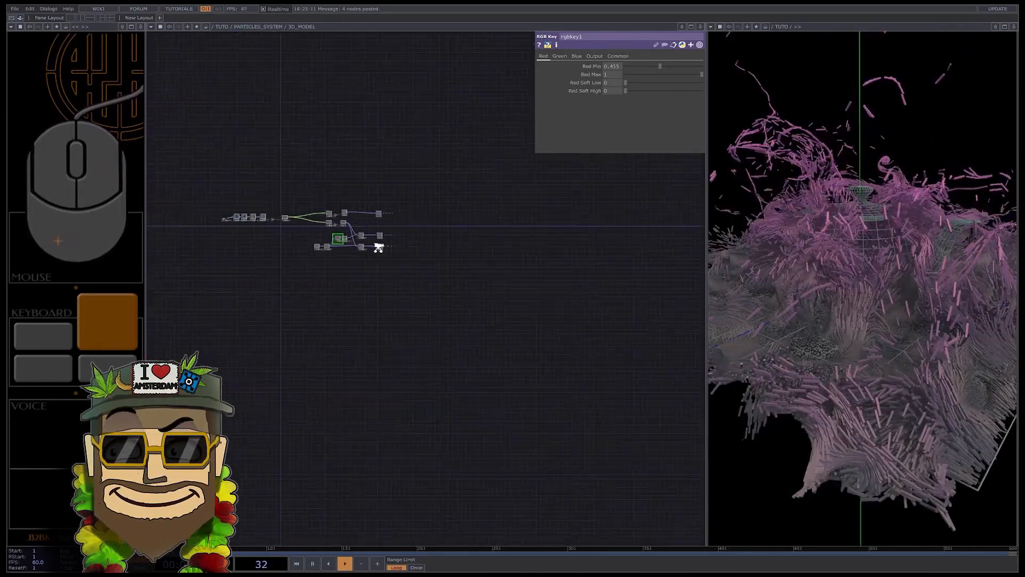
scroll(379, 248, down, 3)
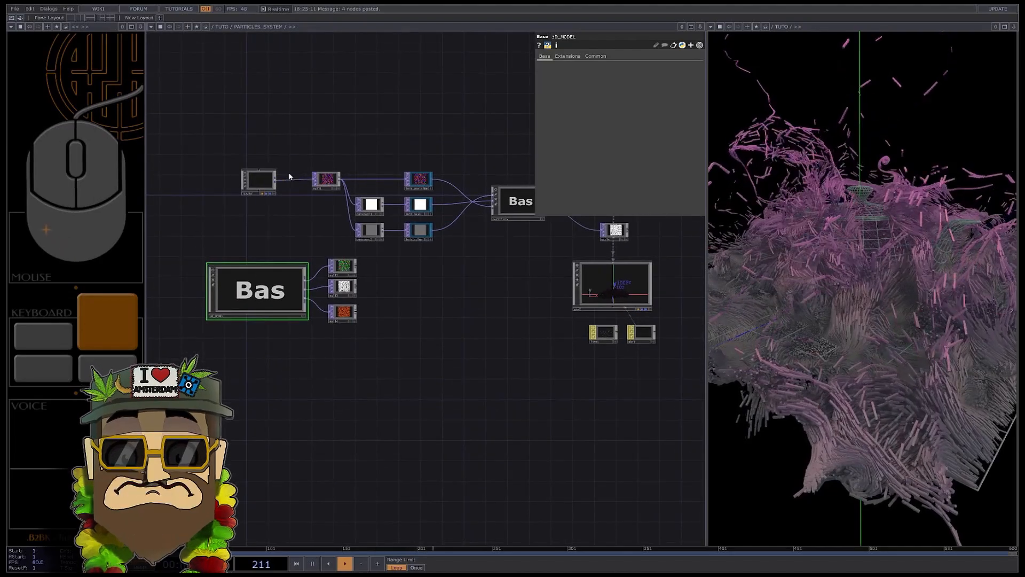
Step: Connect the three 3D_MODEL nulls to the particle system's initial position, mask and color nodes in place of the teapot sources
scroll(289, 176, up, 2)
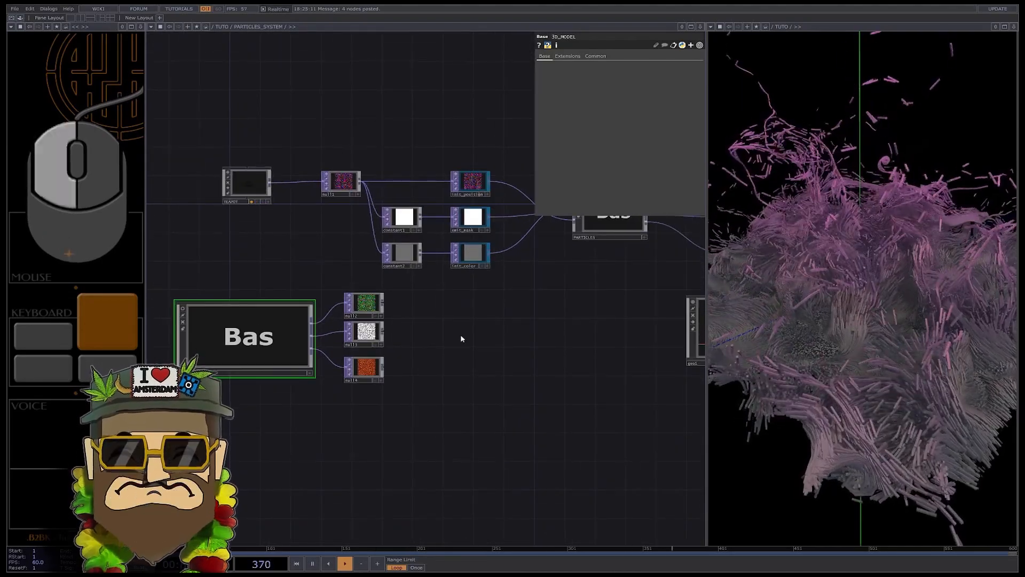
click(383, 303)
click(451, 185)
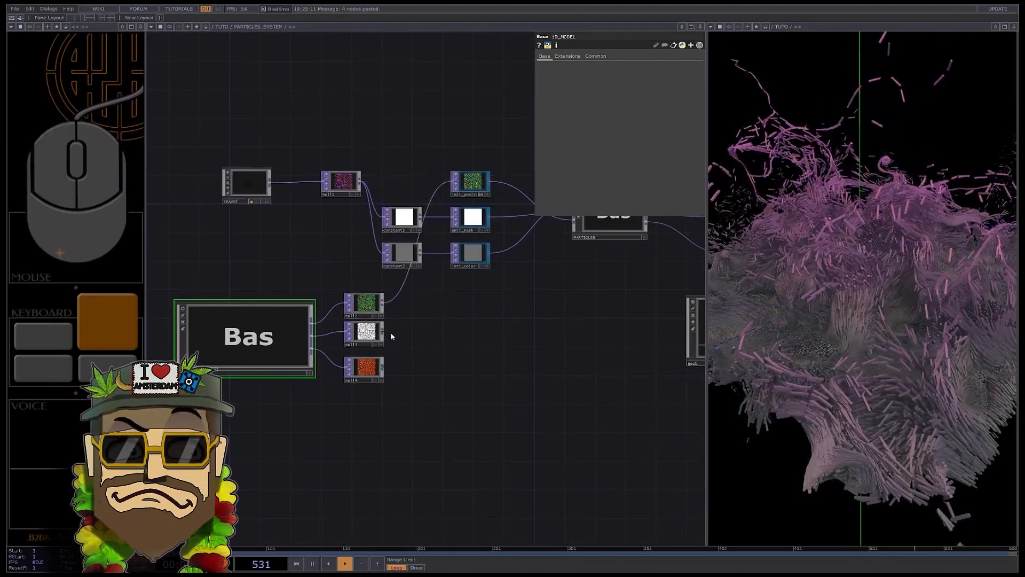
click(383, 331)
click(453, 219)
click(383, 367)
click(452, 255)
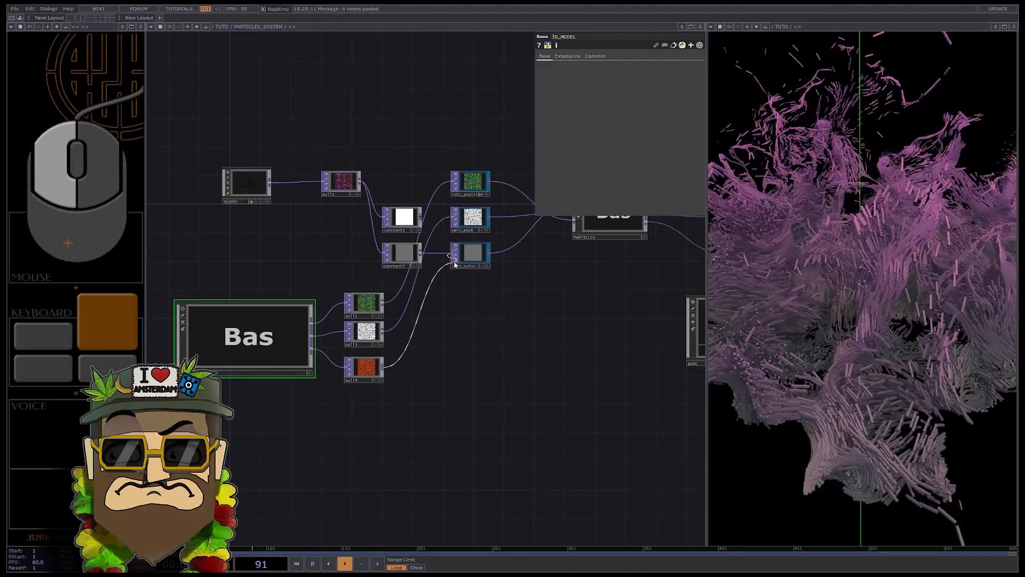
Step: Move the disconnected teapot base, null1 and both Constant TOPs away from the new 3D_MODEL connections
drag(213, 137, 341, 198)
scroll(919, 327, down, 5)
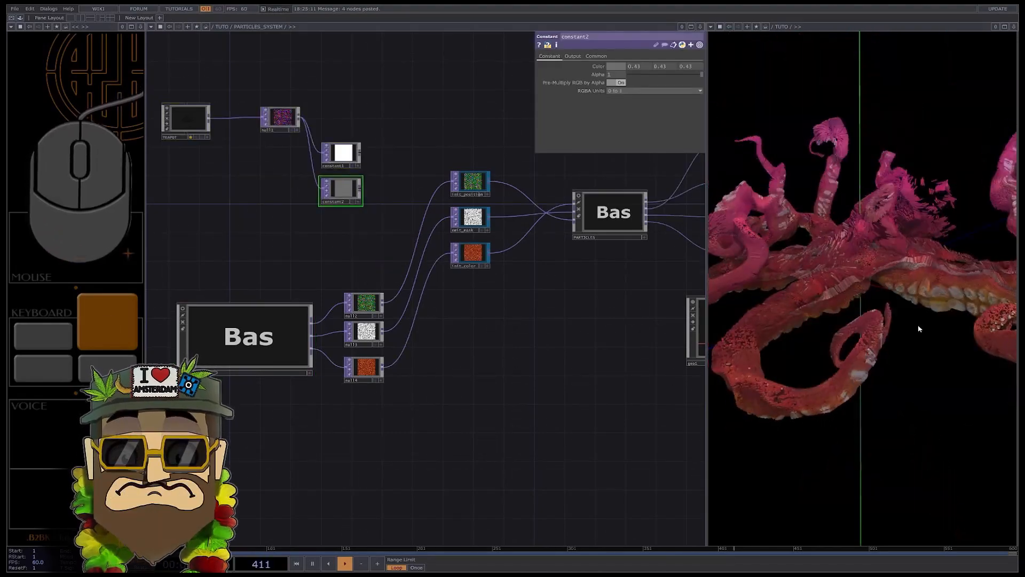
drag(918, 327, 869, 334)
Step: Inside the 3D_MODEL base, set rgbkey1's Red Min to 0.917 to restrict the emission mask
scroll(270, 355, up, 5)
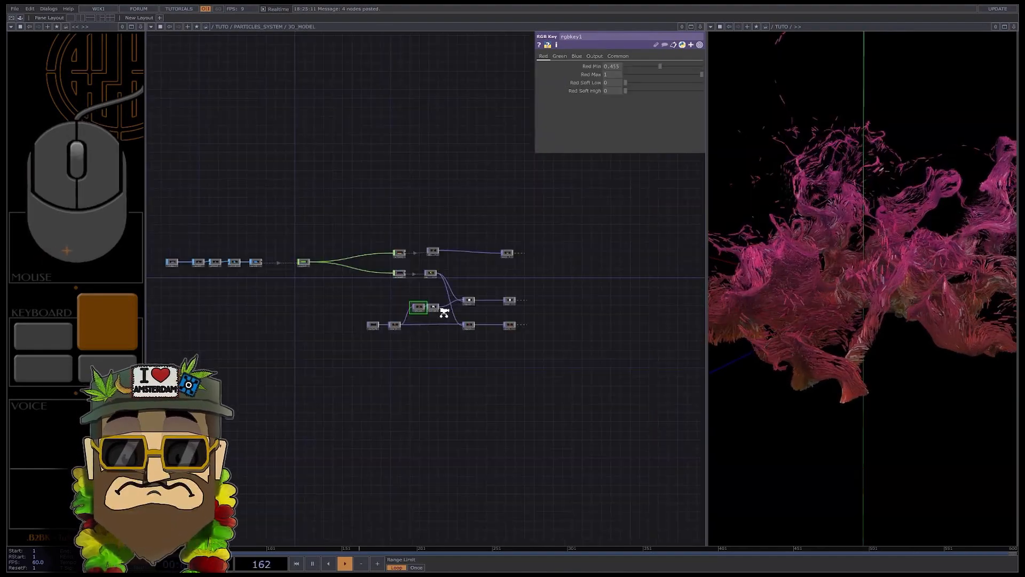
scroll(383, 311, up, 4)
scroll(383, 311, up, 2)
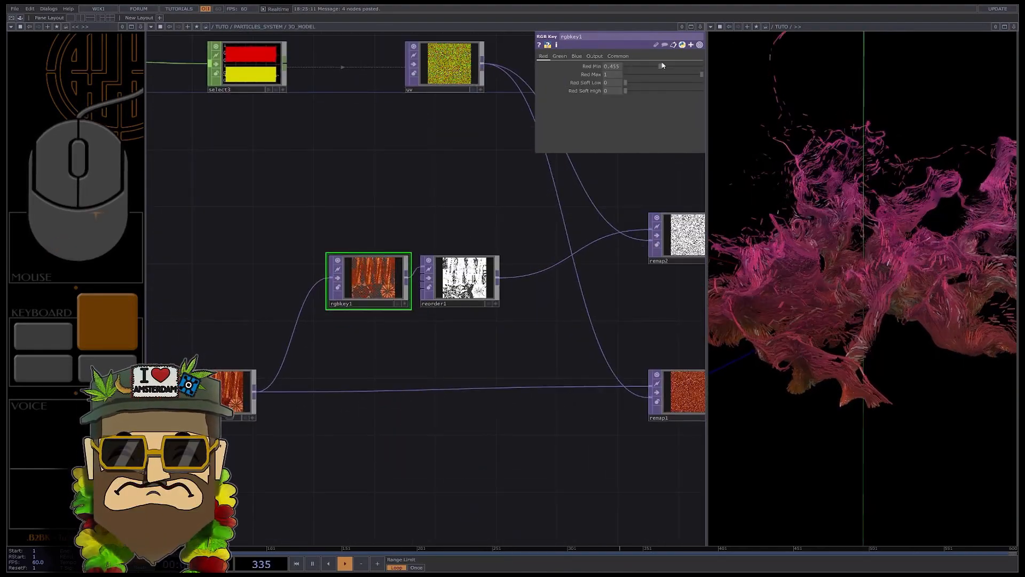
drag(648, 69, 696, 70)
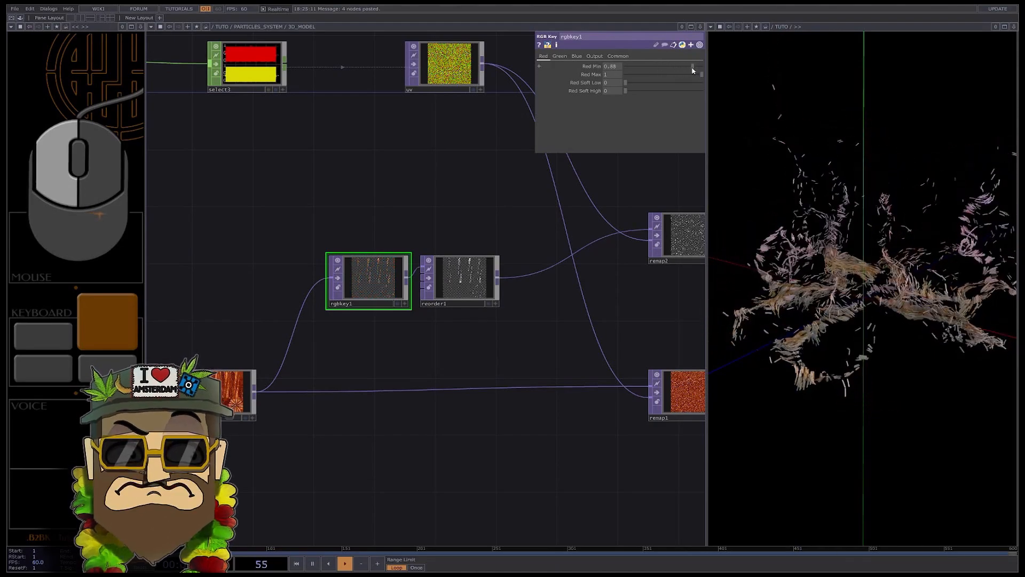
scroll(465, 286, up, 5)
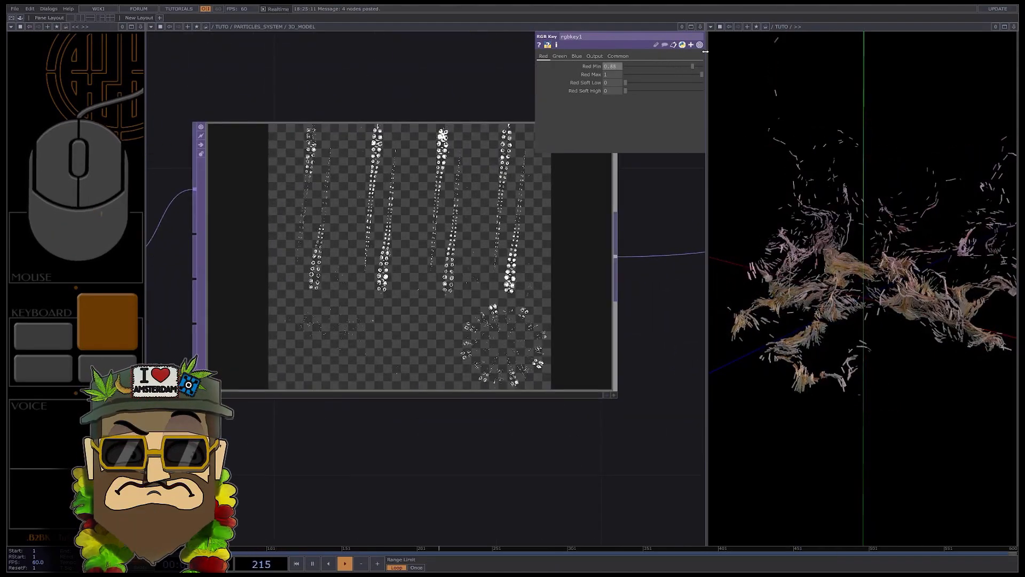
drag(693, 69, 695, 92)
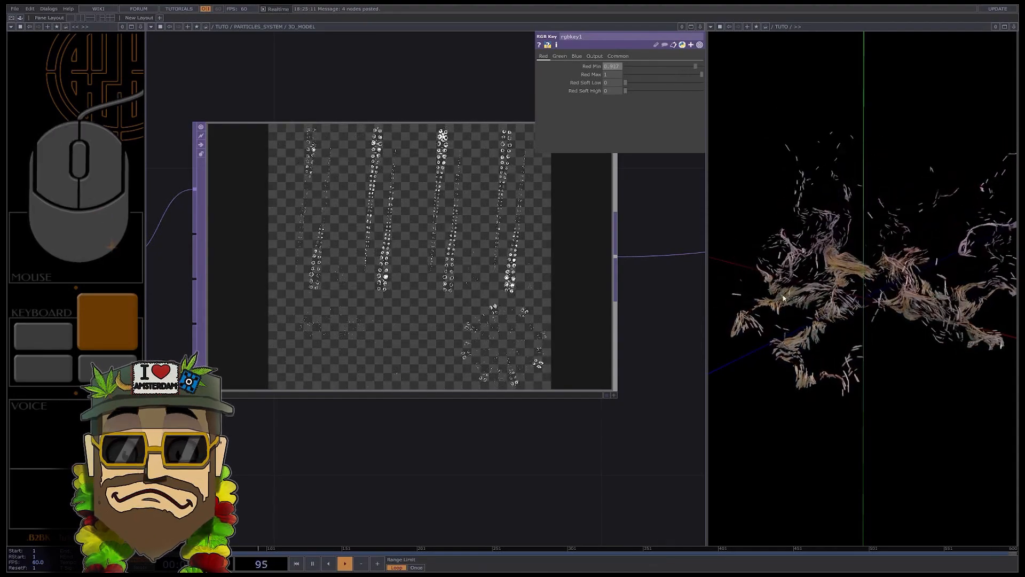
scroll(307, 225, down, 5)
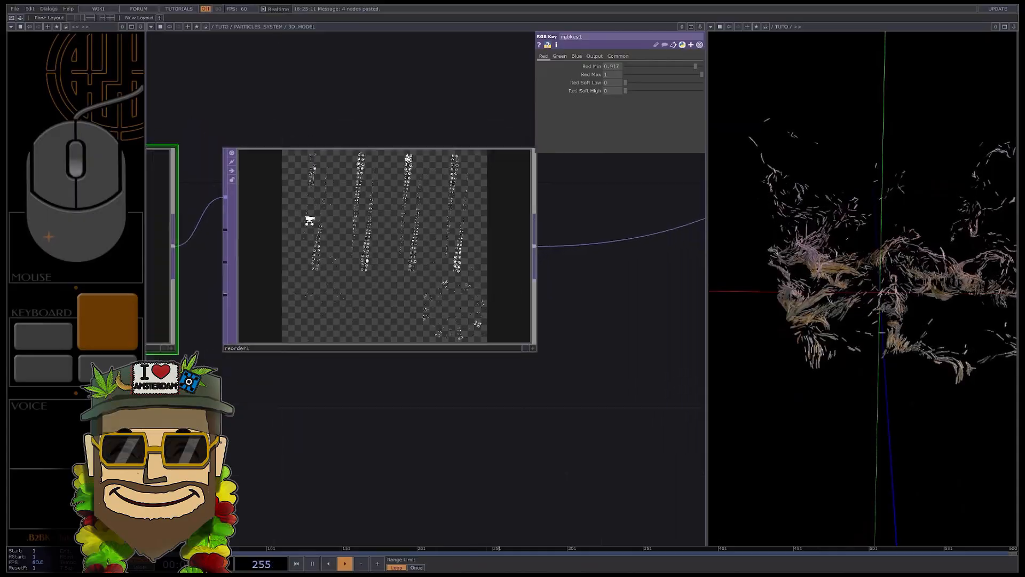
scroll(348, 208, down, 5)
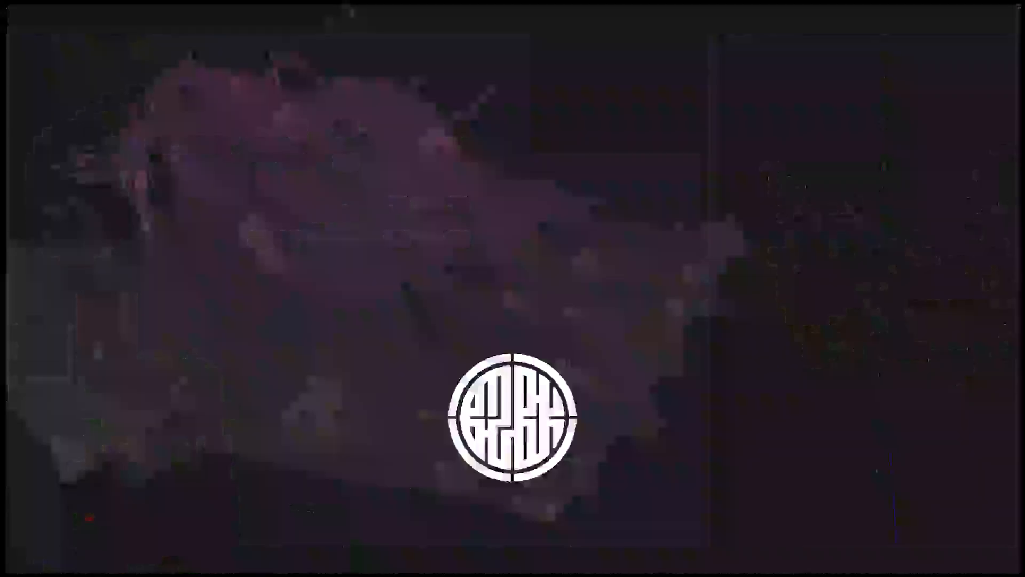